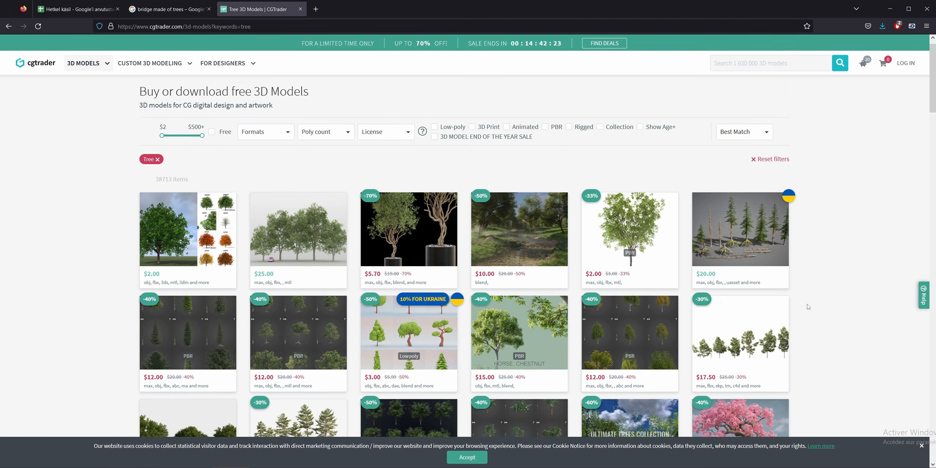
- Browse the tree 3D model results on CGTrader
{"action": "scroll", "coordinate": [808, 307], "scroll_direction": "down", "scroll_amount": 5}
{"action": "scroll", "coordinate": [808, 307], "scroll_direction": "down", "scroll_amount": 10}
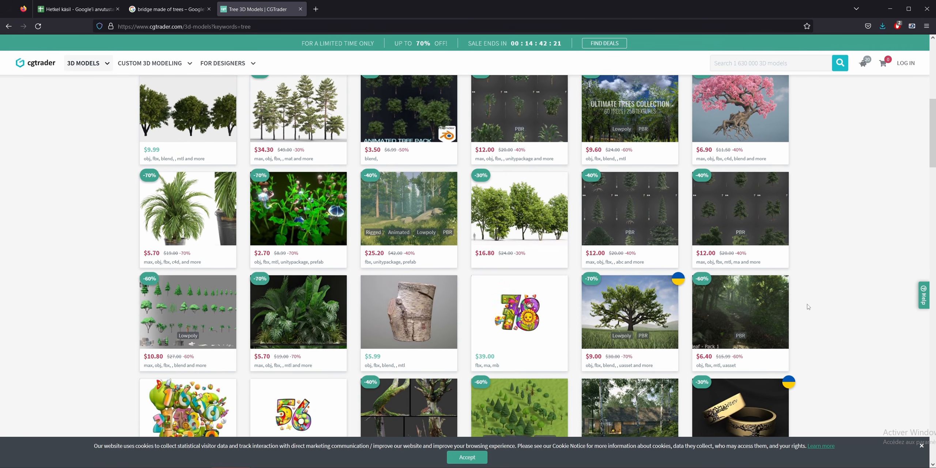
{"action": "scroll", "coordinate": [808, 307], "scroll_direction": "down", "scroll_amount": 2}
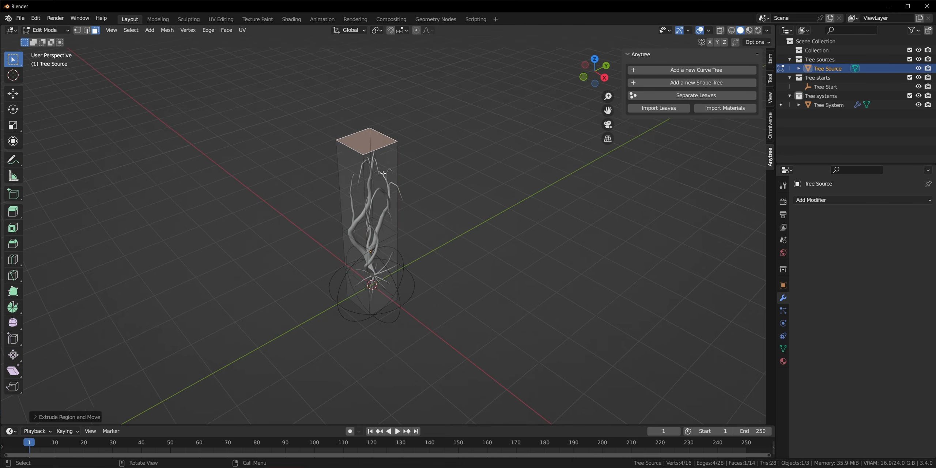
- Extrude two faces of the Tree Source mesh outward to extend the shape that the tree fills
{"action": "left_click", "coordinate": [383, 174]}
{"action": "key", "text": "e"}
{"action": "left_click", "coordinate": [472, 212]}
{"action": "middle_click_drag", "start_coordinate": [471, 212], "coordinate": [519, 193]}
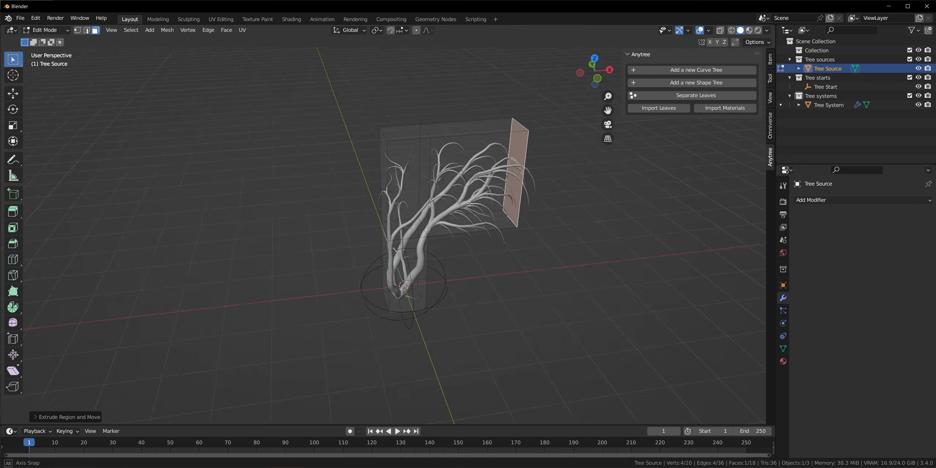
{"action": "left_click", "coordinate": [393, 165]}
{"action": "key", "text": "e"}
{"action": "left_click", "coordinate": [322, 175]}
- Draw Tree Source curve strokes along the wooden beams and across the netting for the ivy to follow
{"action": "middle_click_drag", "start_coordinate": [439, 182], "coordinate": [411, 221]}
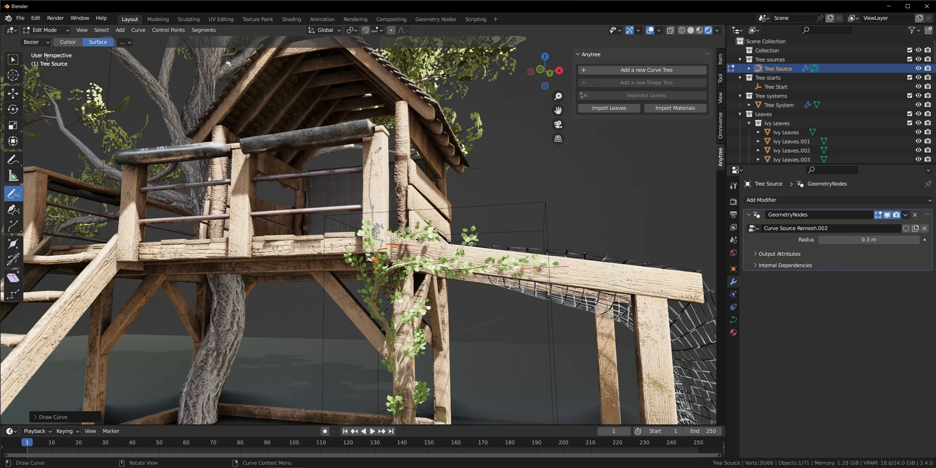
{"action": "middle_click_drag", "start_coordinate": [365, 220], "coordinate": [337, 220]}
{"action": "scroll", "coordinate": [338, 220], "scroll_direction": "up", "scroll_amount": 3}
{"action": "left_click_drag", "start_coordinate": [337, 220], "coordinate": [337, 220]}
{"action": "left_click_drag", "start_coordinate": [60, 105], "coordinate": [216, 104]}
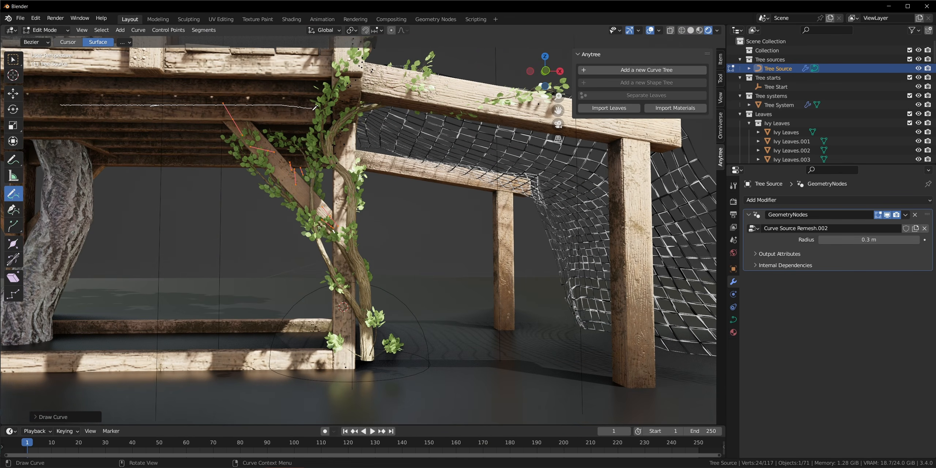
{"action": "left_click_drag", "start_coordinate": [315, 108], "coordinate": [331, 116]}
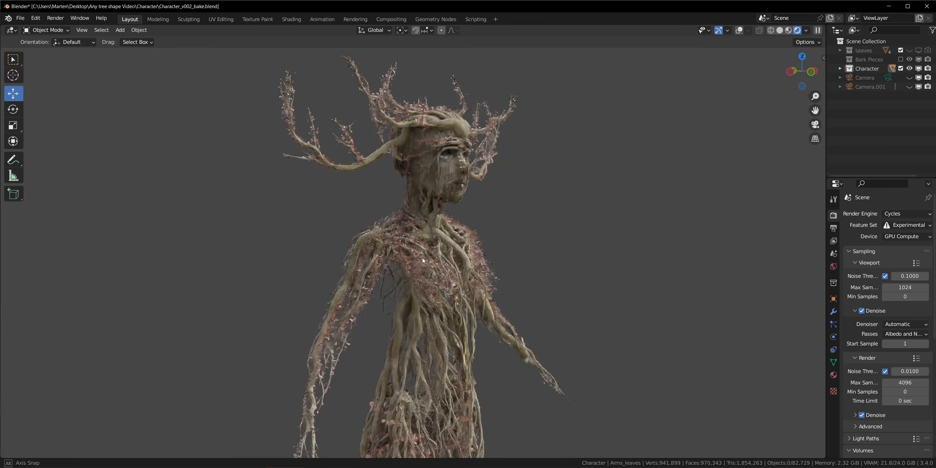
{"action": "middle_click_drag", "start_coordinate": [423, 257], "coordinate": [337, 268]}
{"action": "scroll", "coordinate": [372, 152], "scroll_direction": "up", "scroll_amount": 2}
{"action": "middle_click_drag", "start_coordinate": [372, 152], "coordinate": [512, 204], "text": "shift"}
{"action": "scroll", "coordinate": [404, 222], "scroll_direction": "up", "scroll_amount": 5}
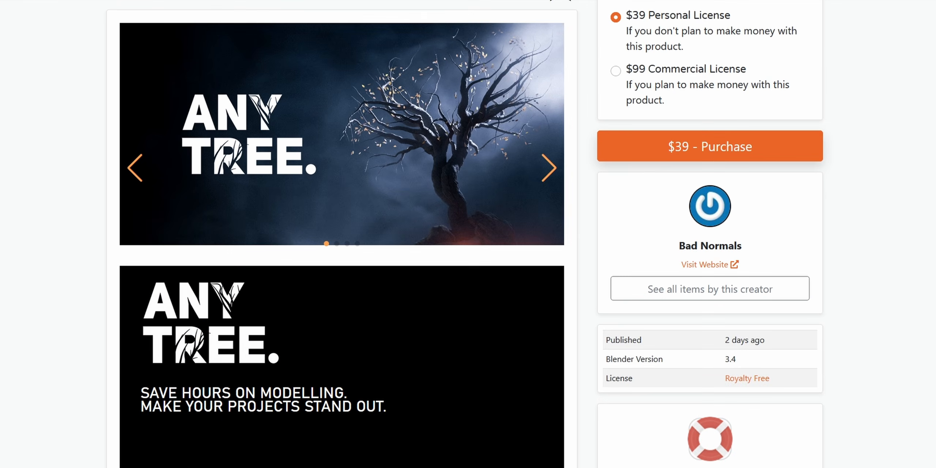
- Read through the Anytree product page, from the bonsai example down to the tuning controls and automatic UVs
{"action": "scroll", "coordinate": [468, 234], "scroll_direction": "down", "scroll_amount": 8}
{"action": "scroll", "coordinate": [468, 234], "scroll_direction": "down", "scroll_amount": 15}
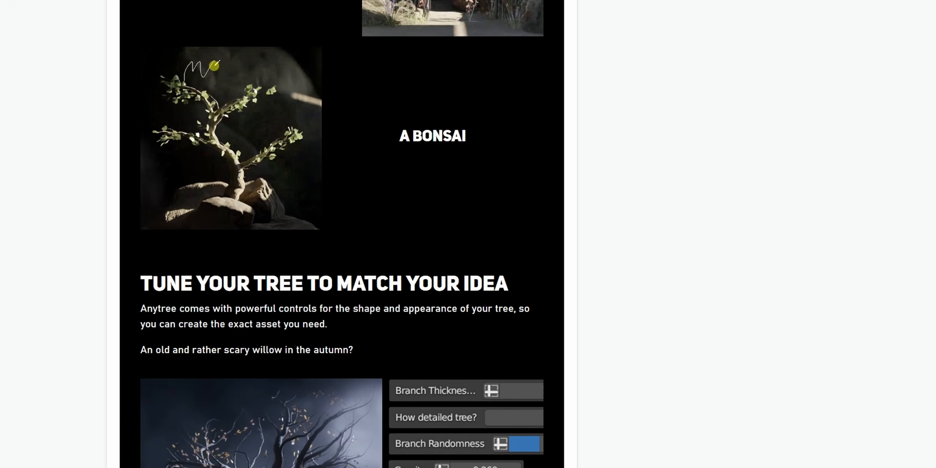
{"action": "scroll", "coordinate": [468, 234], "scroll_direction": "down", "scroll_amount": 10}
{"action": "scroll", "coordinate": [468, 234], "scroll_direction": "down", "scroll_amount": 13}
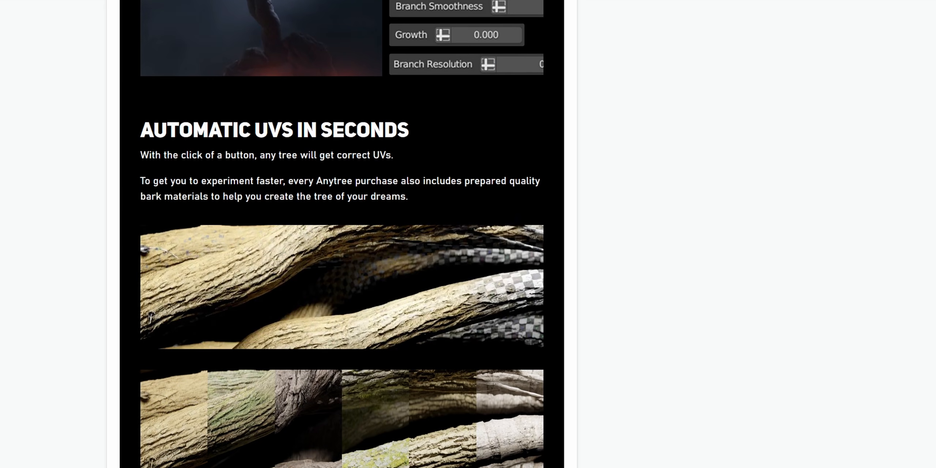
{"action": "scroll", "coordinate": [468, 234], "scroll_direction": "down", "scroll_amount": 10}
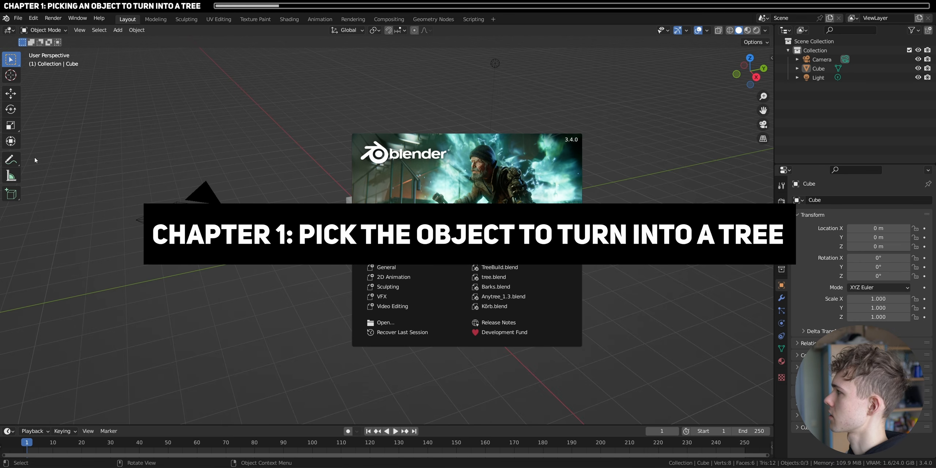
- Dismiss the splash screen and add a monkey mesh at the scene origin, inside the default cube
{"action": "left_click", "coordinate": [500, 204]}
{"action": "scroll", "coordinate": [381, 224], "scroll_direction": "up", "scroll_amount": 4}
{"action": "middle_click_drag", "start_coordinate": [369, 221], "coordinate": [386, 236]}
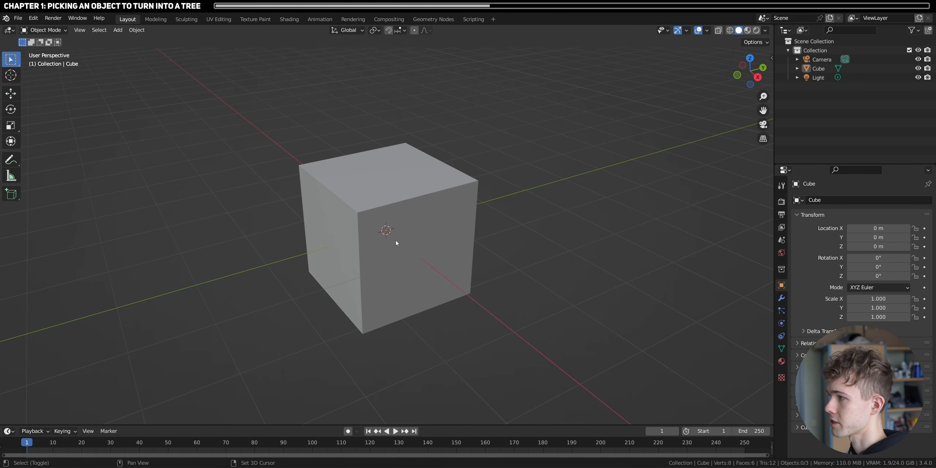
{"action": "key", "text": "shift+a"}
{"action": "mouse_move", "coordinate": [396, 242]}
{"action": "left_click", "coordinate": [445, 326]}
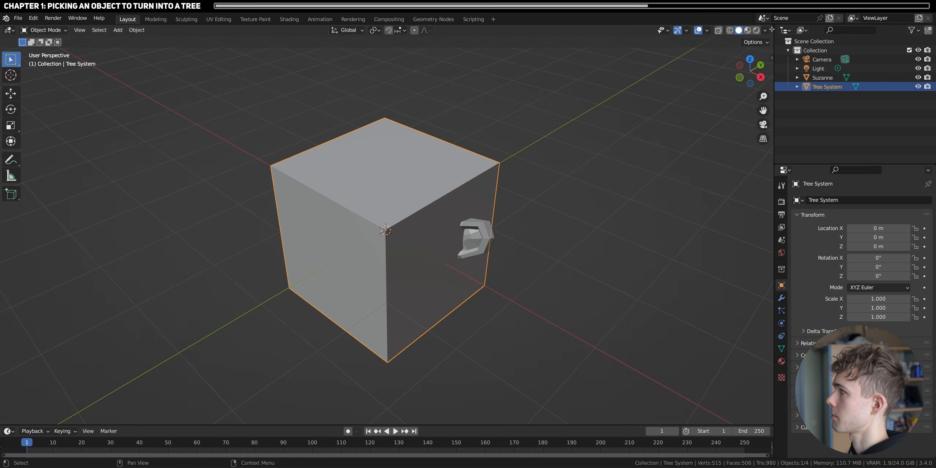
- Open a Geometry Node Editor beside the 3D viewport with its sidebar hidden, and rename the cube as Tree System
{"action": "left_click_drag", "start_coordinate": [772, 30], "coordinate": [341, 110]}
{"action": "left_click", "coordinate": [352, 30]}
{"action": "left_click", "coordinate": [380, 104]}
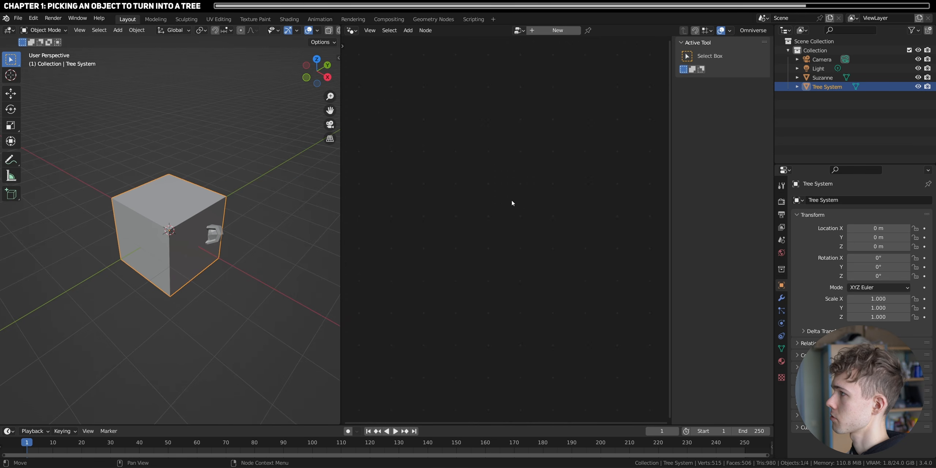
{"action": "key", "text": "n"}
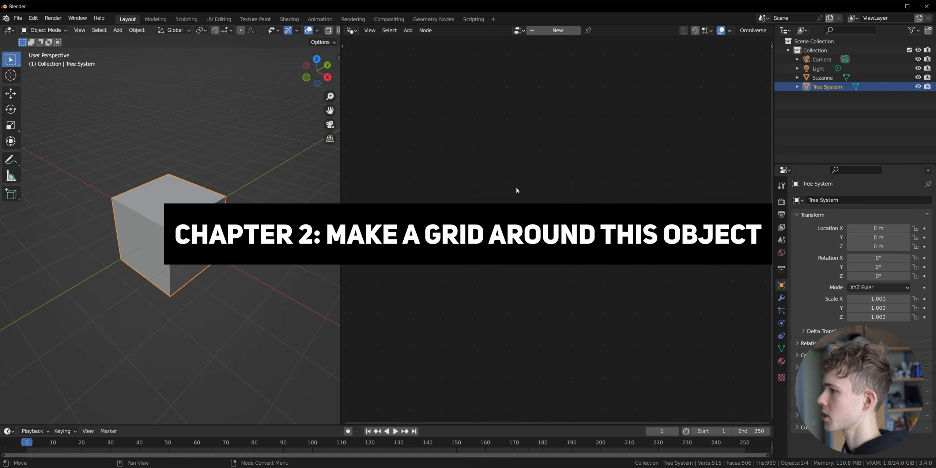
- Create a new geometry node tree on Tree System and cut the link between Group Input and Group Output
{"action": "left_click", "coordinate": [546, 31]}
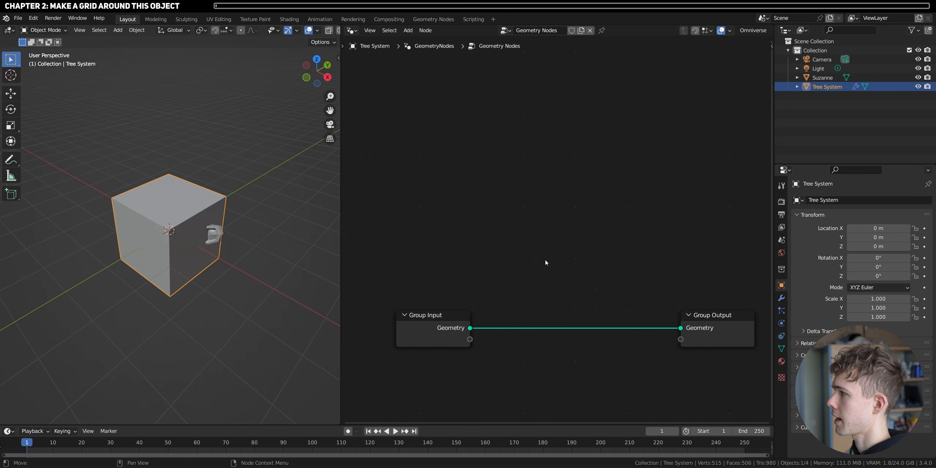
{"action": "right_click_drag", "start_coordinate": [575, 312], "coordinate": [565, 362], "text": "ctrl"}
{"action": "scroll", "coordinate": [176, 276], "scroll_direction": "up", "scroll_amount": 4}
{"action": "mouse_move", "coordinate": [174, 276]}
{"action": "middle_mouse_down"}
{"action": "mouse_move", "coordinate": [179, 252]}
{"action": "mouse_move", "coordinate": [171, 287]}
{"action": "middle_mouse_up"}
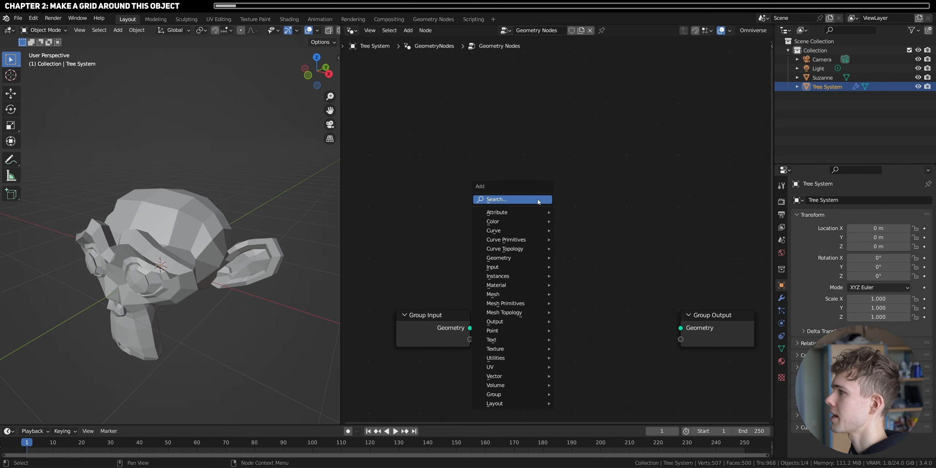
- Add a Bounding Box node fed by Suzanne's Object Info geometry and link its Bounding Box output to the Group Output
{"action": "left_click", "coordinate": [538, 199]}
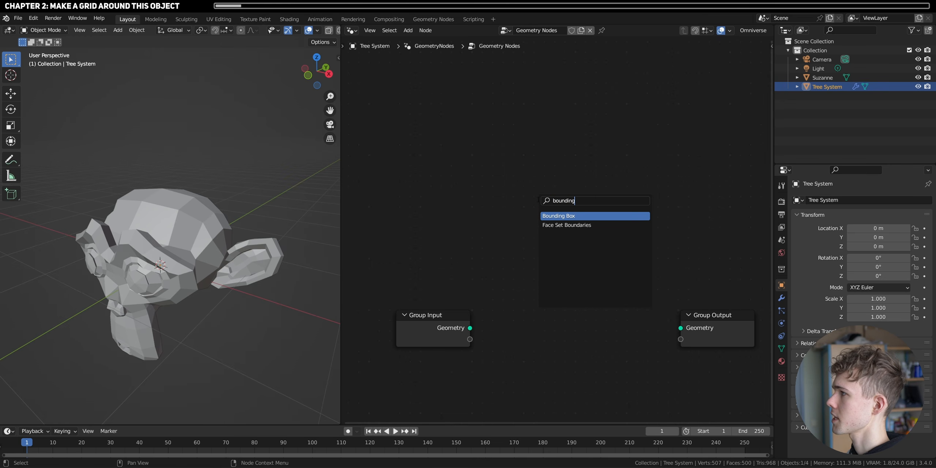
{"action": "left_click", "coordinate": [558, 216]}
{"action": "left_click", "coordinate": [527, 230]}
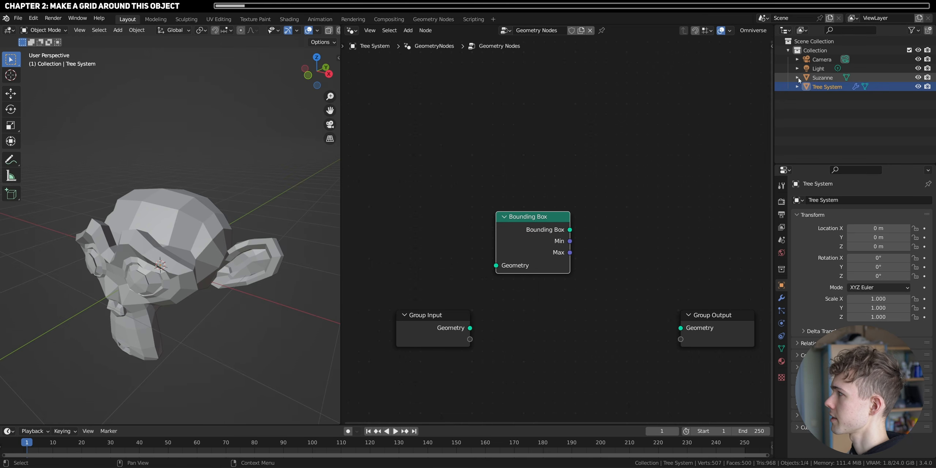
{"action": "left_click_drag", "start_coordinate": [826, 78], "coordinate": [405, 199]}
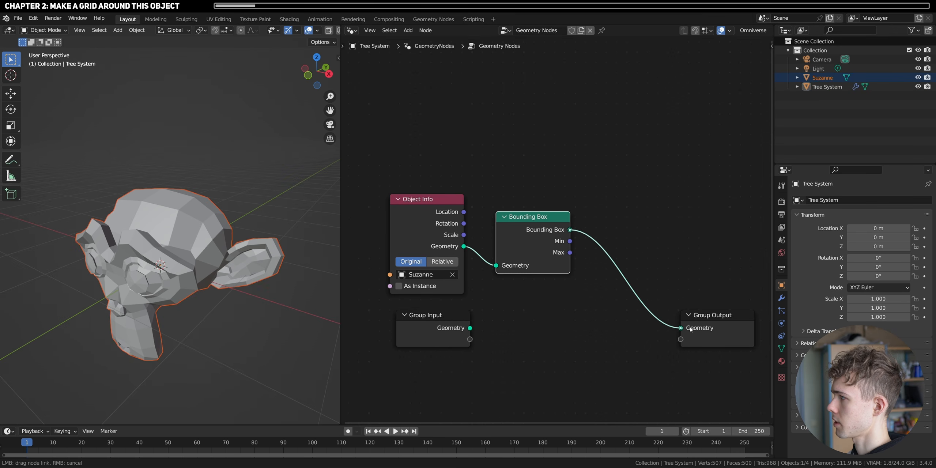
{"action": "left_click_drag", "start_coordinate": [691, 330], "coordinate": [689, 328]}
- Switch to wireframe display and try rotating Suzanne freely to compare it with the bounding box
{"action": "mouse_move", "coordinate": [159, 290]}
{"action": "middle_mouse_down"}
{"action": "mouse_move", "coordinate": [228, 299]}
{"action": "mouse_move", "coordinate": [211, 305]}
{"action": "middle_mouse_up"}
{"action": "key", "text": "shift+z"}
{"action": "left_click", "coordinate": [166, 296]}
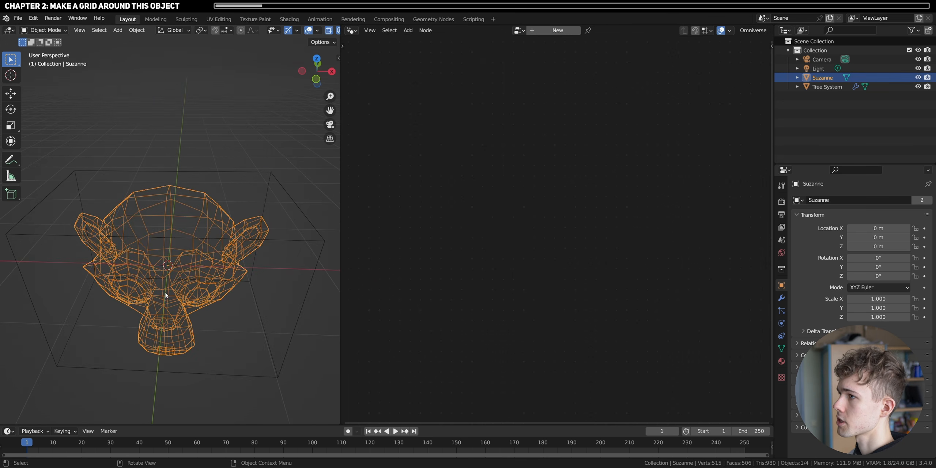
{"action": "key", "text": "r"}
{"action": "key", "text": "r"}
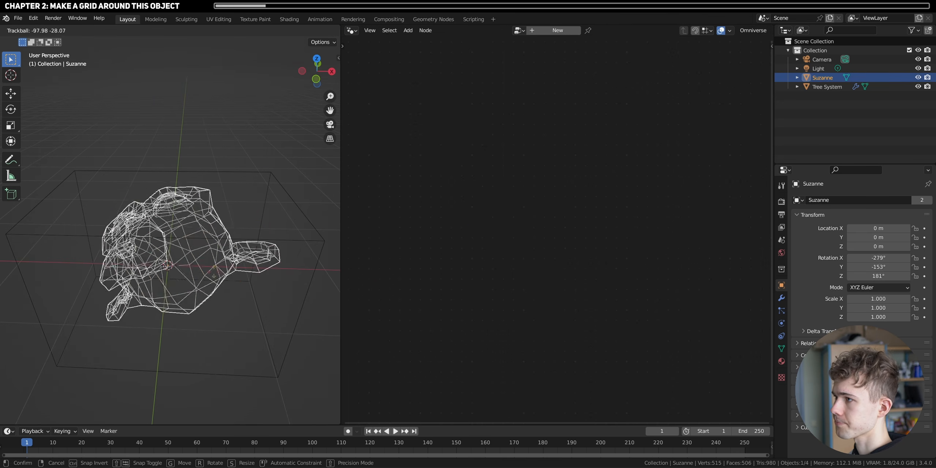
{"action": "right_click", "coordinate": [166, 300]}
- Select Tree System and set its Object Info node to Relative
{"action": "left_click", "coordinate": [286, 244]}
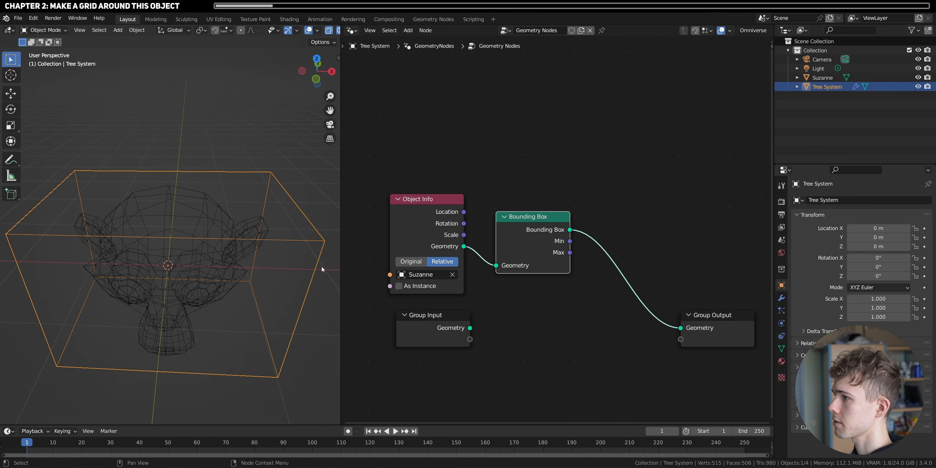
- Try rotating and scaling Suzanne to test how the bounding box follows its transforms
{"action": "left_click", "coordinate": [179, 241]}
{"action": "key", "text": "r"}
{"action": "key", "text": "r"}
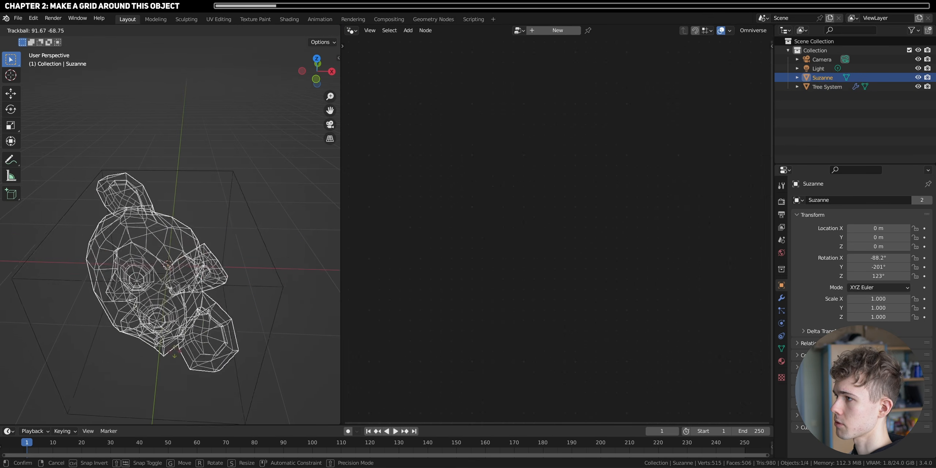
{"action": "right_click", "coordinate": [227, 303]}
{"action": "scroll", "coordinate": [227, 303], "scroll_direction": "down", "scroll_amount": 4}
{"action": "key", "text": "s"}
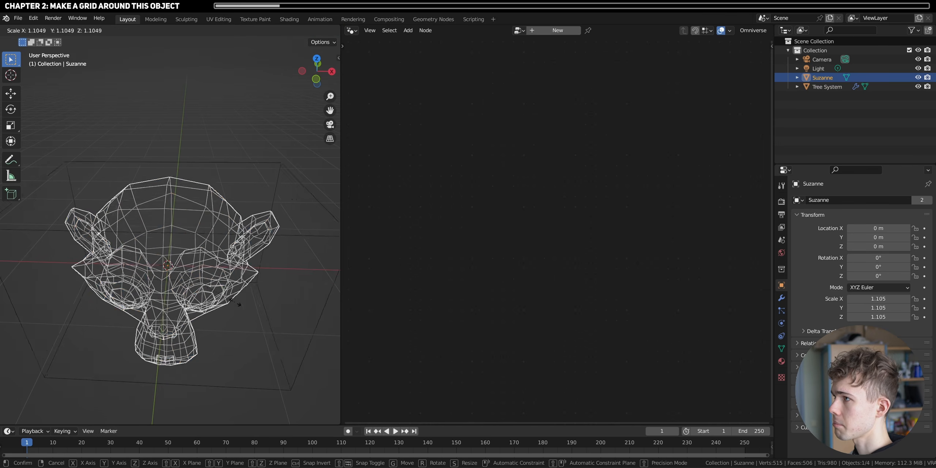
{"action": "right_click", "coordinate": [225, 301]}
{"action": "key", "text": "s"}
{"action": "right_click", "coordinate": [252, 352]}
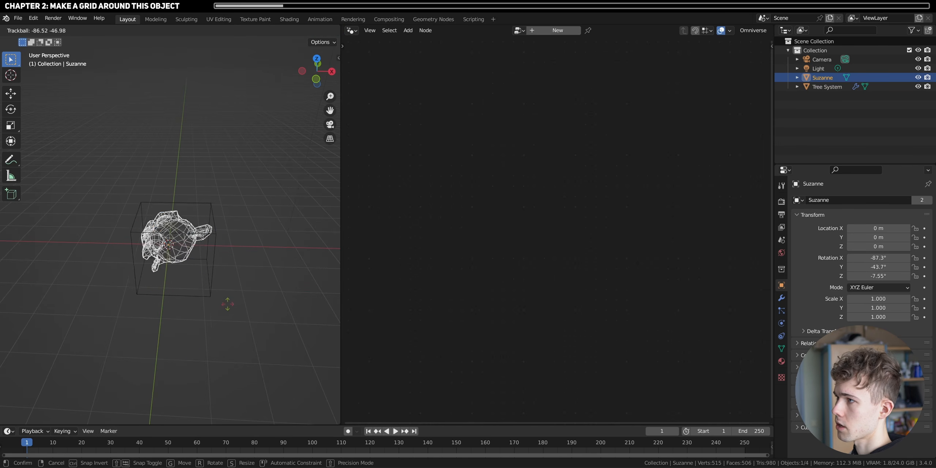
{"action": "scroll", "coordinate": [252, 354], "scroll_direction": "up", "scroll_amount": 4}
{"action": "middle_click_drag", "start_coordinate": [252, 353], "coordinate": [246, 330]}
- Spread the Group Output and Group Input nodes apart in Tree System's node tree and pin the tree
{"action": "left_click", "coordinate": [264, 327]}
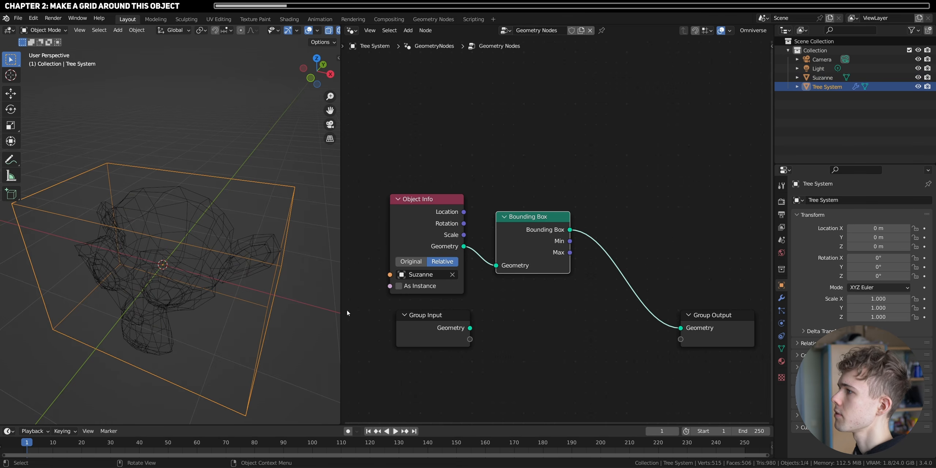
{"action": "scroll", "coordinate": [565, 237], "scroll_direction": "up", "scroll_amount": 6}
{"action": "scroll", "coordinate": [565, 249], "scroll_direction": "down", "scroll_amount": 7}
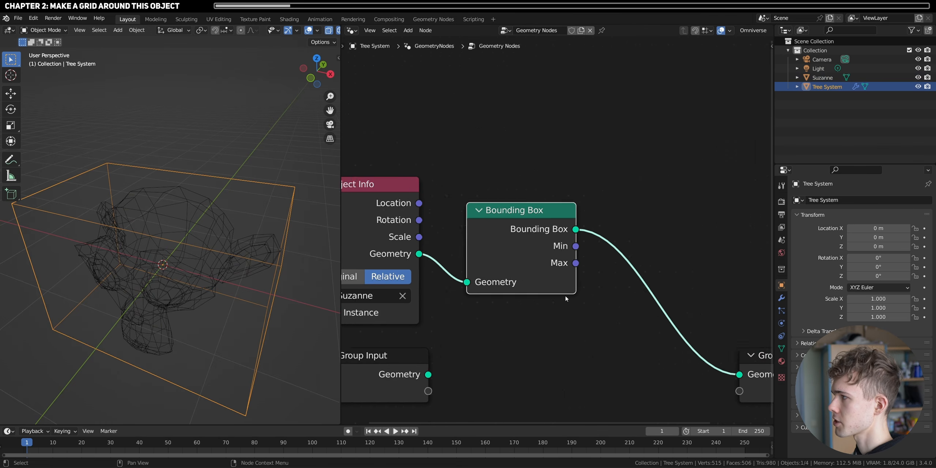
{"action": "middle_click_drag", "start_coordinate": [582, 295], "coordinate": [538, 283]}
{"action": "left_click_drag", "start_coordinate": [677, 304], "coordinate": [743, 280]}
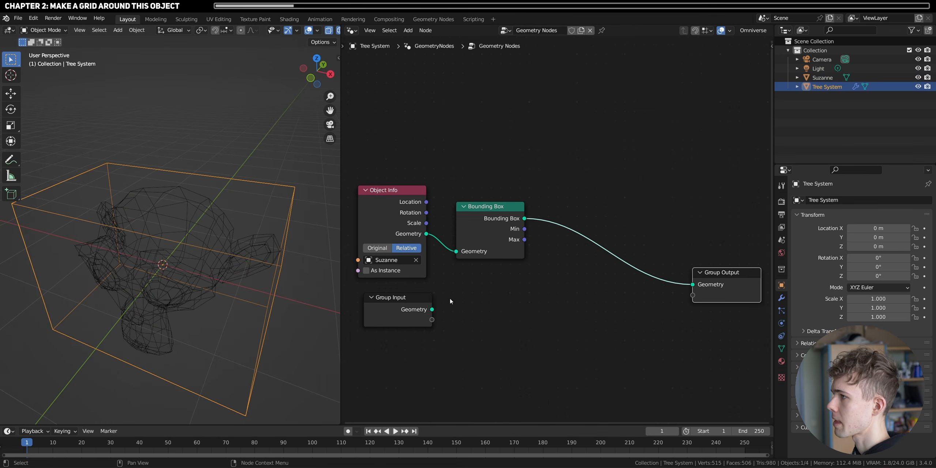
{"action": "left_click_drag", "start_coordinate": [399, 297], "coordinate": [389, 313]}
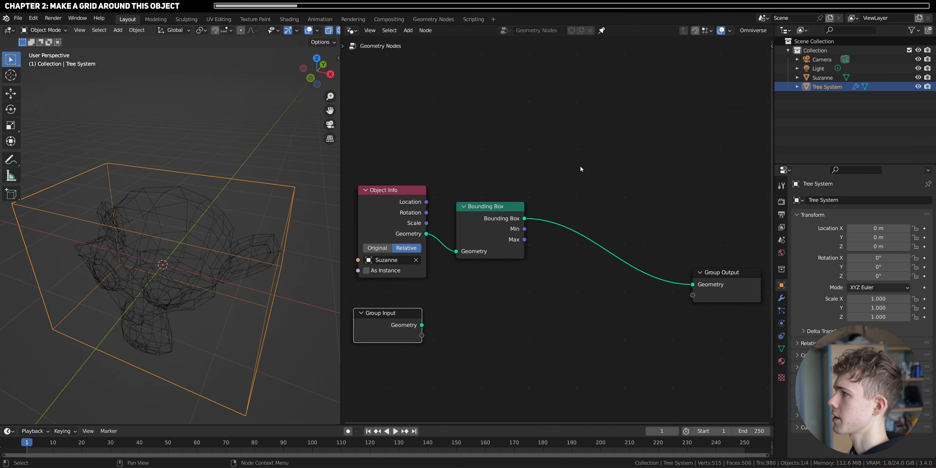
- Add a Grid node and link its Mesh output to the Group Output in place of the bounding box
{"action": "key", "text": "shift+a"}
{"action": "left_click", "coordinate": [561, 167]}
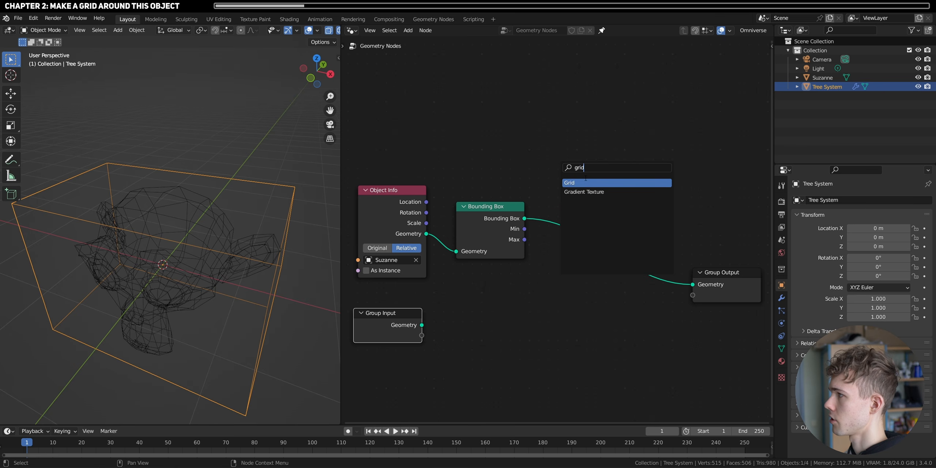
{"action": "type", "text": "grid"}
{"action": "key", "text": "Return"}
{"action": "left_click", "coordinate": [542, 338]}
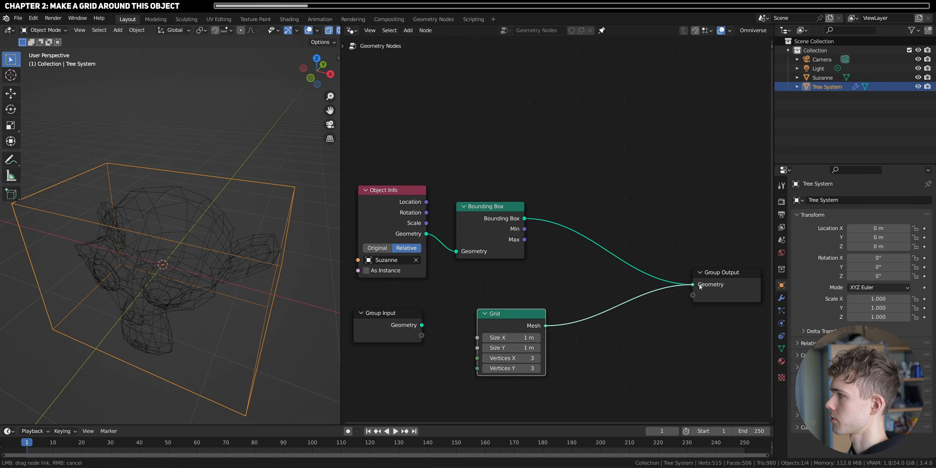
{"action": "left_click_drag", "start_coordinate": [699, 287], "coordinate": [693, 285]}
- Return to solid shading and set the Grid node's Size X to 2.62 m and Size Y to 2.04 m
{"action": "key", "text": "shift+z"}
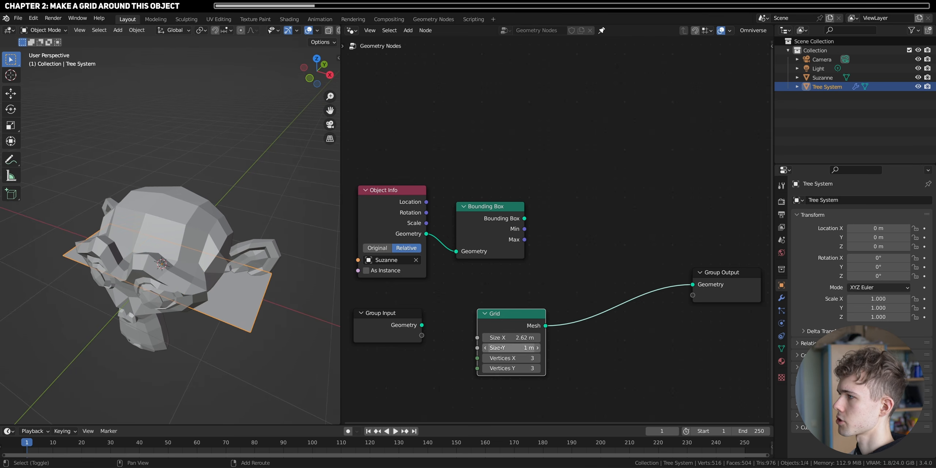
{"action": "left_click_drag", "start_coordinate": [497, 347], "coordinate": [538, 348]}
{"action": "middle_click_drag", "start_coordinate": [204, 293], "coordinate": [147, 324]}
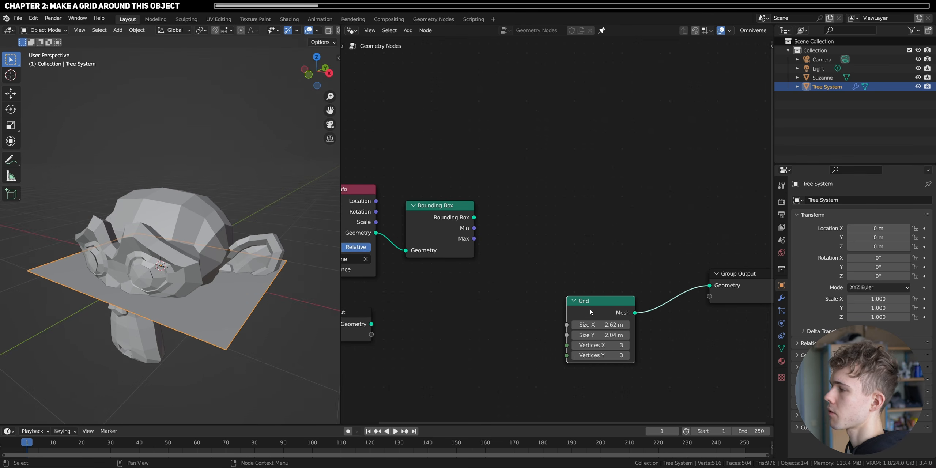
- Examine from below and above how far Suzanne extends on each side of the grid plane
{"action": "middle_click_drag", "start_coordinate": [174, 306], "coordinate": [196, 283]}
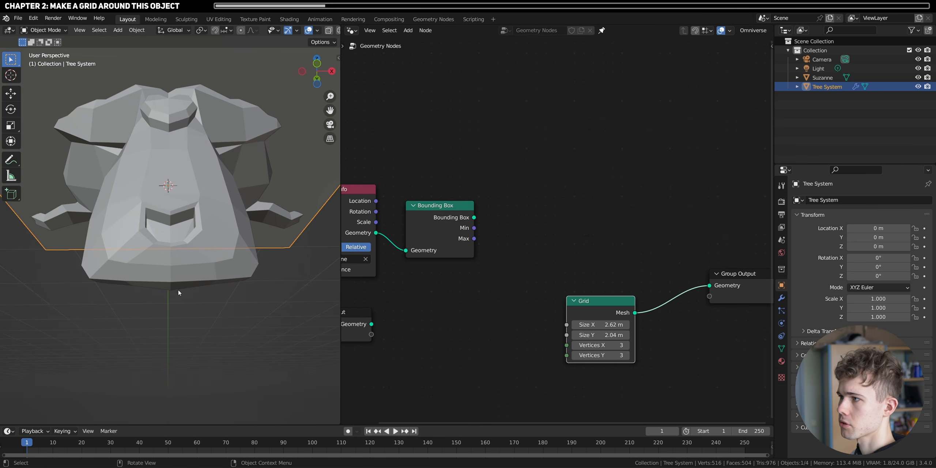
{"action": "middle_click_drag", "start_coordinate": [173, 265], "coordinate": [158, 312]}
{"action": "middle_click_drag", "start_coordinate": [150, 151], "coordinate": [192, 231]}
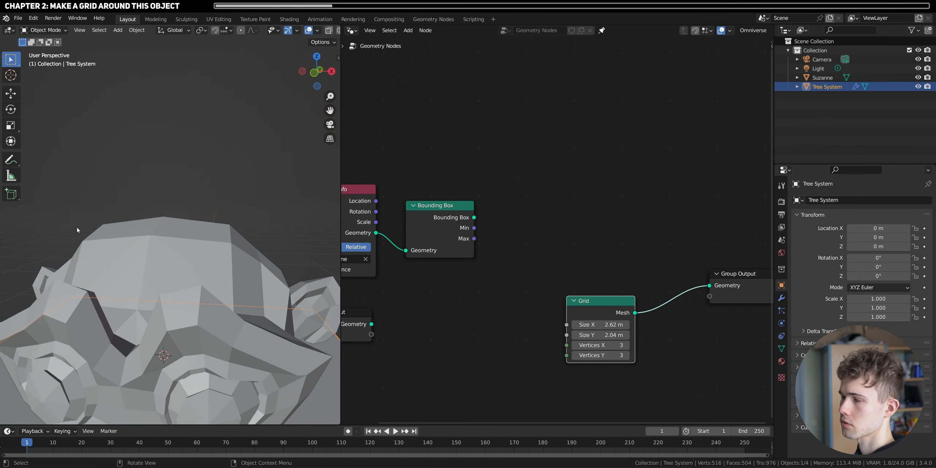
{"action": "scroll", "coordinate": [171, 239], "scroll_direction": "down", "scroll_amount": 6}
{"action": "middle_click_drag", "start_coordinate": [171, 240], "coordinate": [149, 275]}
{"action": "middle_click_drag", "start_coordinate": [150, 275], "coordinate": [149, 273]}
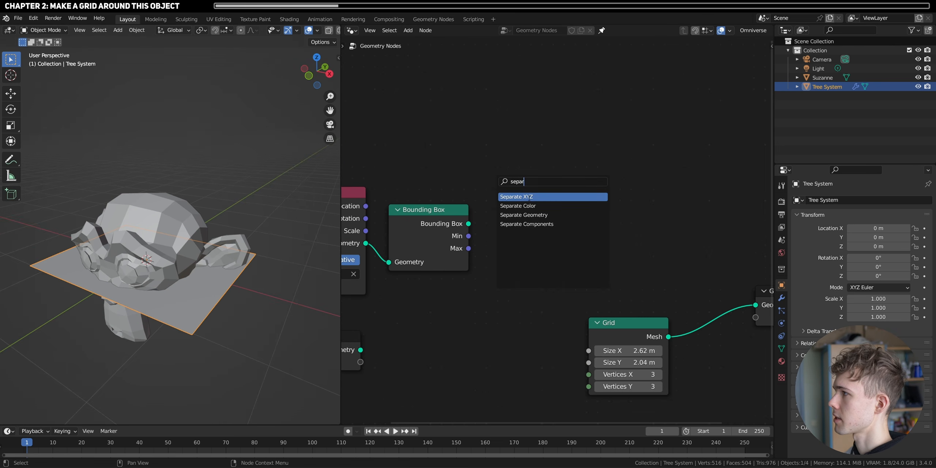
- Add two Separate XYZ nodes and feed them from the Bounding Box's Min and Max outputs respectively
{"action": "left_click", "coordinate": [529, 197]}
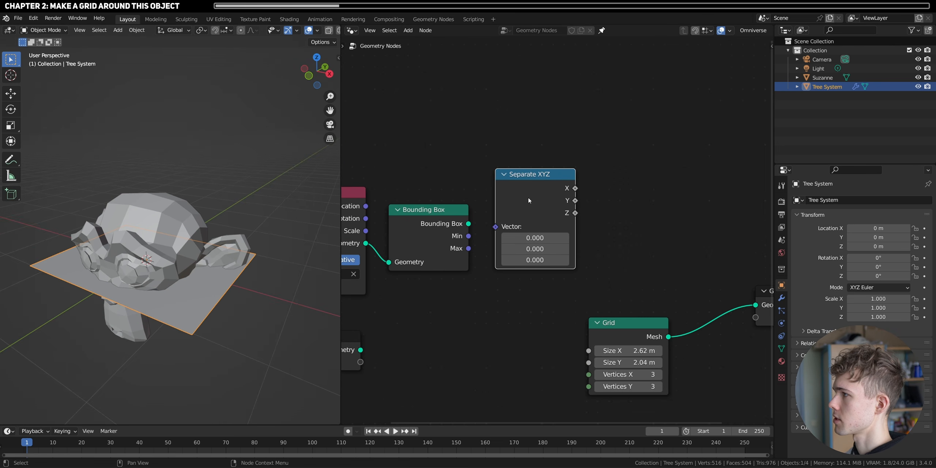
{"action": "left_click_drag", "start_coordinate": [468, 236], "coordinate": [496, 227]}
{"action": "left_click_drag", "start_coordinate": [540, 188], "coordinate": [537, 174]}
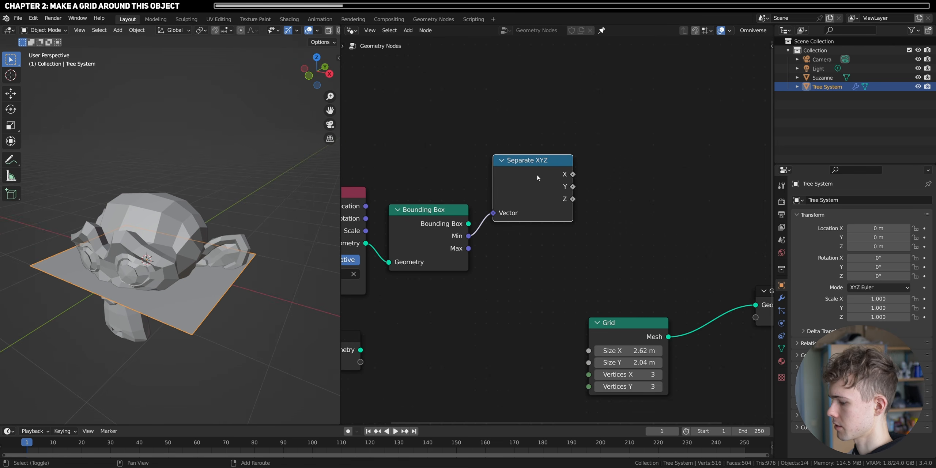
{"action": "key", "text": "shift+d"}
{"action": "left_click", "coordinate": [538, 249]}
{"action": "left_click_drag", "start_coordinate": [467, 250], "coordinate": [492, 289]}
- Try moving the Tree System grid down along Z towards the base of Suzanne
{"action": "middle_click_drag", "start_coordinate": [172, 278], "coordinate": [191, 276]}
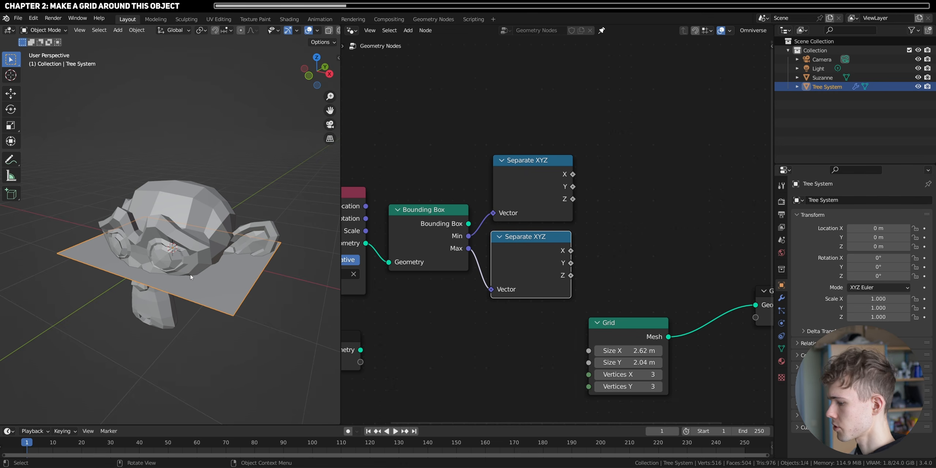
{"action": "key", "text": "g"}
{"action": "key", "text": "z"}
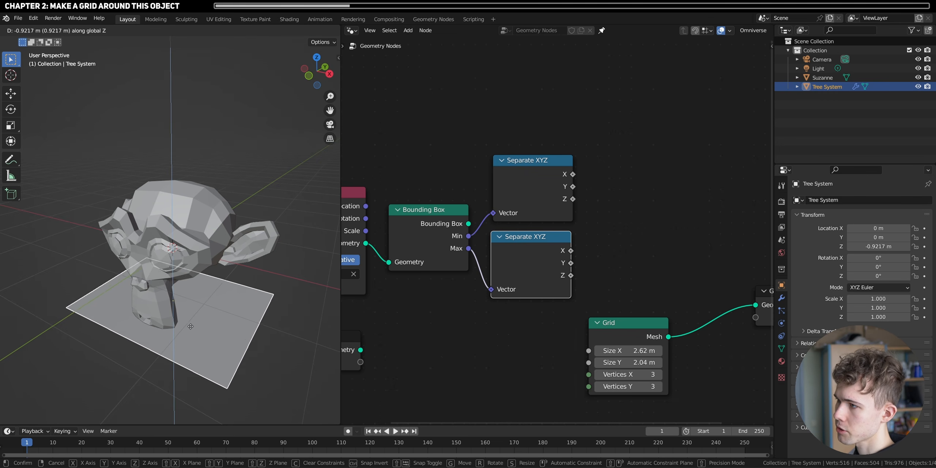
{"action": "key", "text": "Escape"}
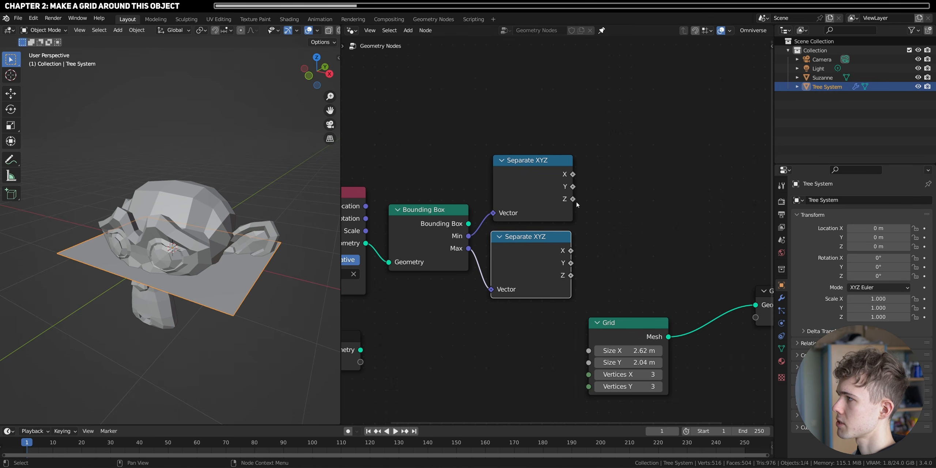
- Insert a Transform node between the Grid and the Group Output and line these nodes up beside the Separate XYZ nodes
{"action": "middle_click_drag", "start_coordinate": [422, 283], "coordinate": [360, 279]}
{"action": "middle_click_drag", "start_coordinate": [594, 217], "coordinate": [549, 223]}
{"action": "key", "text": "shift+a"}
{"action": "left_click", "coordinate": [548, 224]}
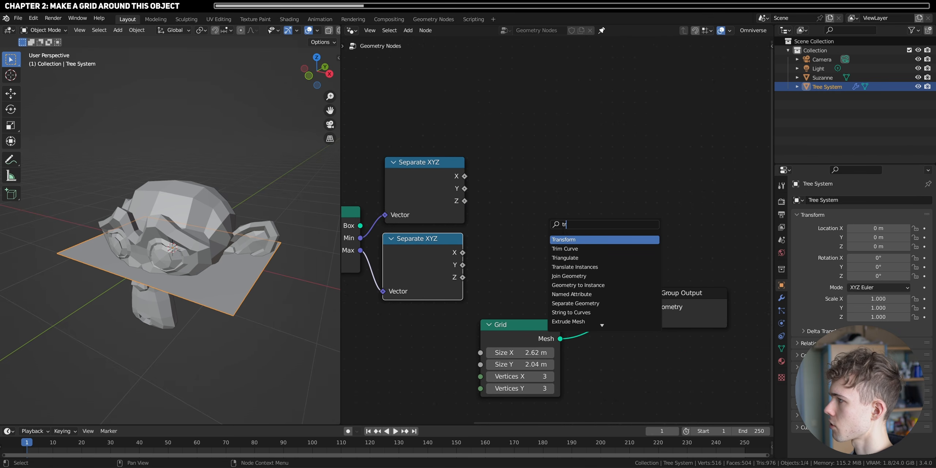
{"action": "key", "text": "Return"}
{"action": "left_click", "coordinate": [596, 317]}
{"action": "middle_click_drag", "start_coordinate": [672, 342], "coordinate": [674, 304]}
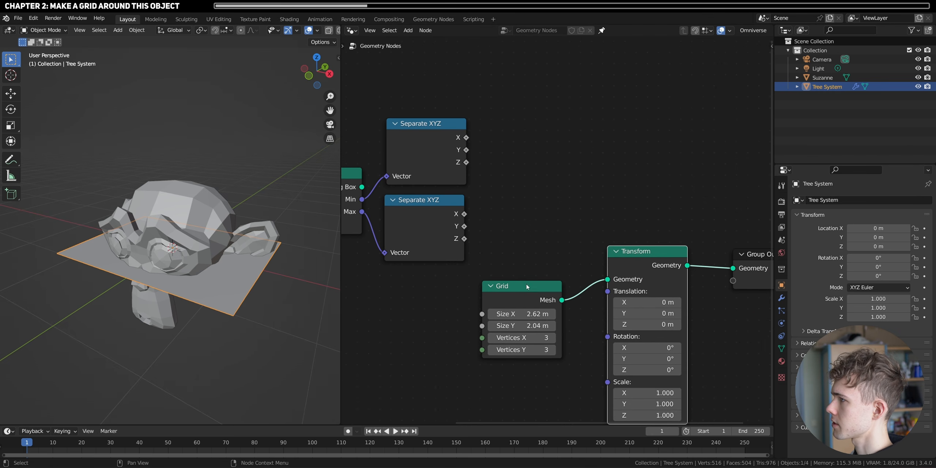
{"action": "scroll", "coordinate": [527, 287], "scroll_direction": "down", "scroll_amount": 3}
{"action": "left_click_drag", "start_coordinate": [549, 263], "coordinate": [564, 196]}
{"action": "scroll", "coordinate": [502, 188], "scroll_direction": "up", "scroll_amount": 1}
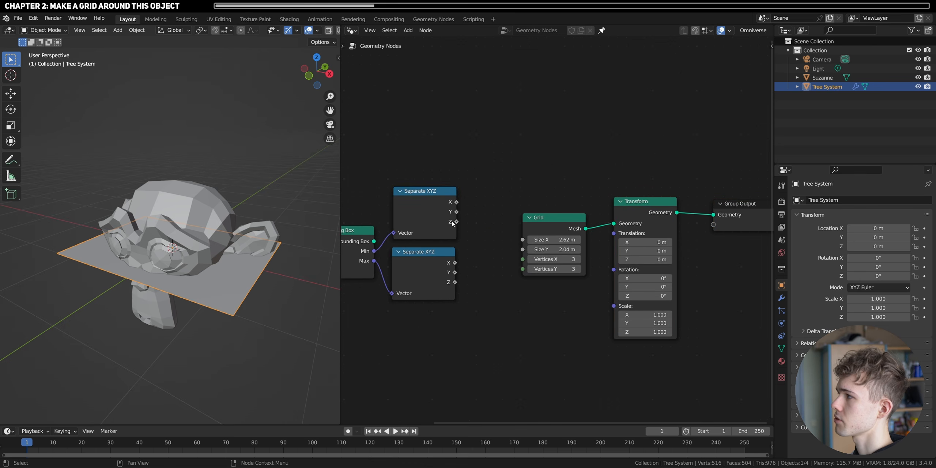
- Drive the Transform's Translation with a new Combine XYZ node whose Z comes from the Min Separate XYZ node
{"action": "left_click_drag", "start_coordinate": [464, 227], "coordinate": [470, 229]}
{"action": "key", "text": "Escape"}
{"action": "key", "text": "shift+a"}
{"action": "left_click", "coordinate": [483, 168]}
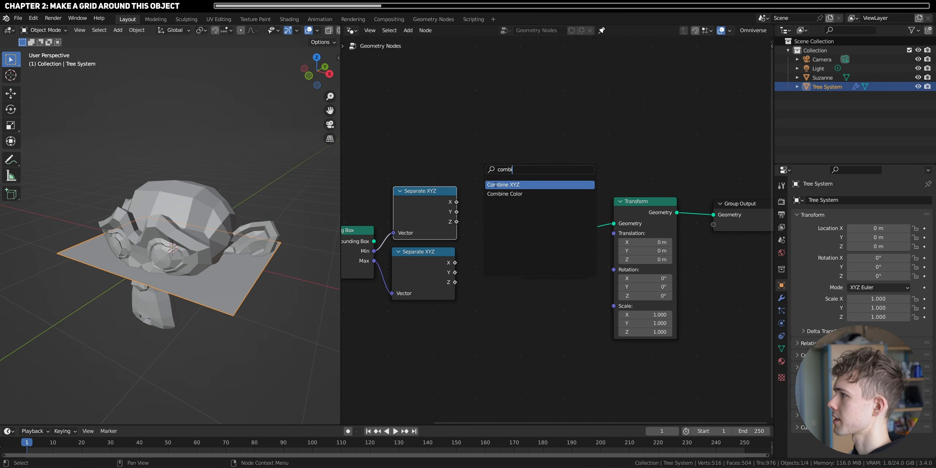
{"action": "left_click", "coordinate": [495, 185]}
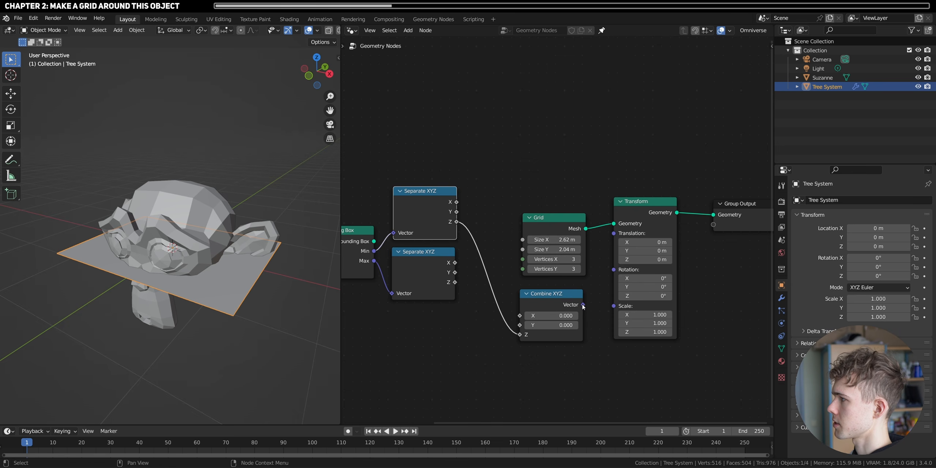
{"action": "left_click_drag", "start_coordinate": [617, 238], "coordinate": [617, 239]}
- Try moving Suzanne freely and then only in the XY plane to test whether the grid follows
{"action": "middle_click_drag", "start_coordinate": [151, 339], "coordinate": [171, 283]}
{"action": "left_click", "coordinate": [145, 274]}
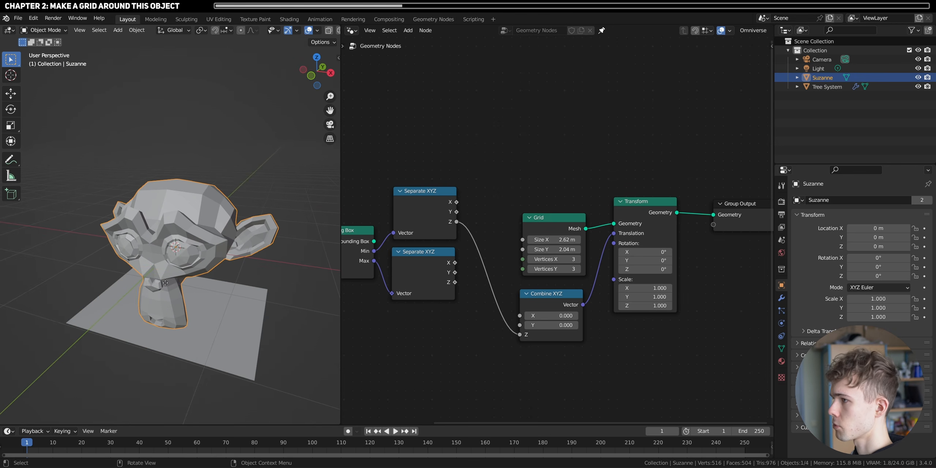
{"action": "key", "text": "g"}
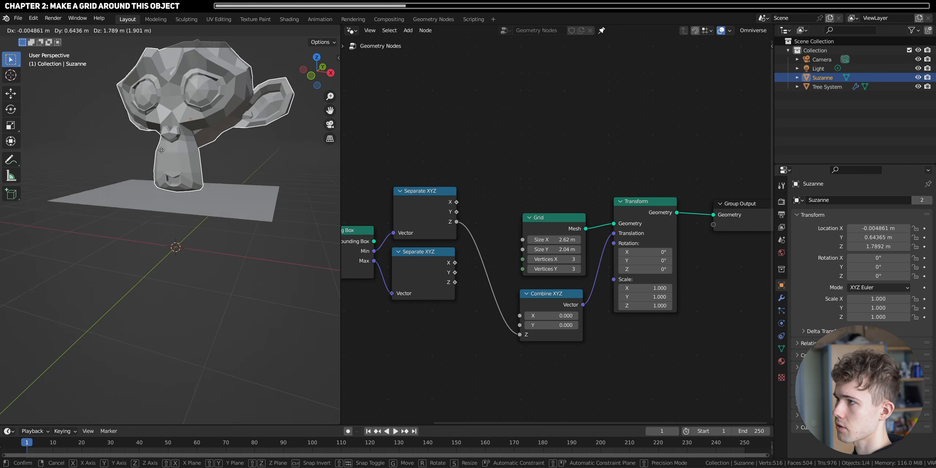
{"action": "right_click", "coordinate": [153, 190]}
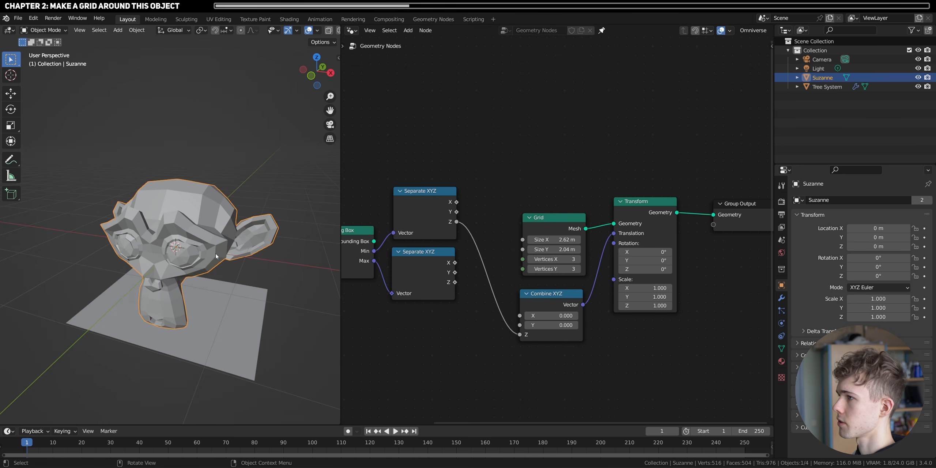
{"action": "key", "text": "g"}
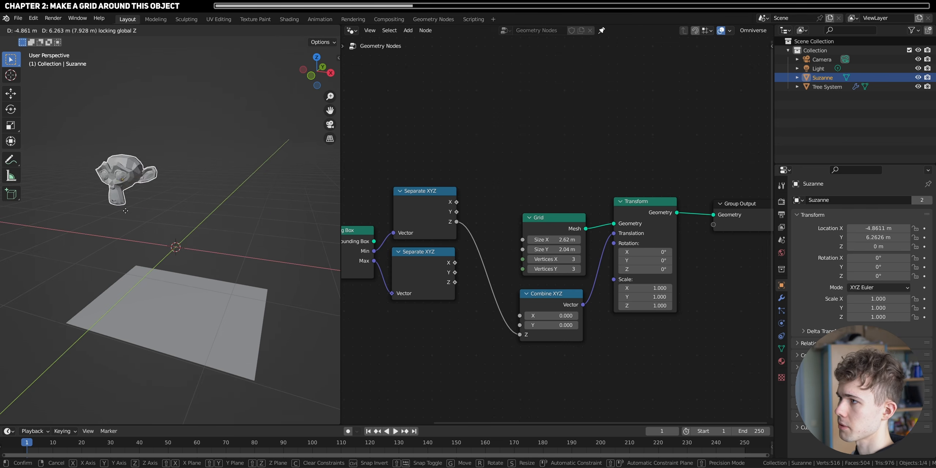
{"action": "key", "text": "shift+z"}
{"action": "key", "text": "Escape"}
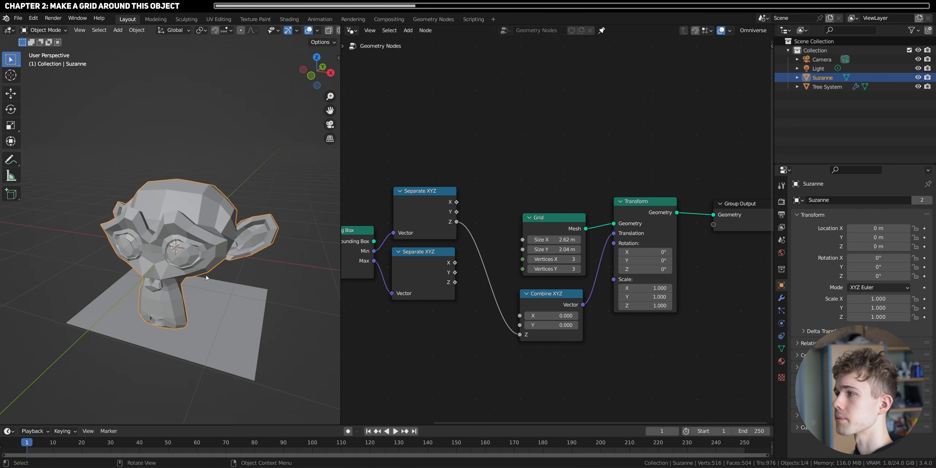
- In top view, move Suzanne about 2.98 m along X and set the Combine XYZ node's X to 2.960
{"action": "left_click", "coordinate": [316, 57]}
{"action": "middle_click_drag", "start_coordinate": [258, 265], "coordinate": [182, 314], "text": "shift"}
{"action": "scroll", "coordinate": [183, 314], "scroll_direction": "down", "scroll_amount": 2}
{"action": "key", "text": "g"}
{"action": "key", "text": "x"}
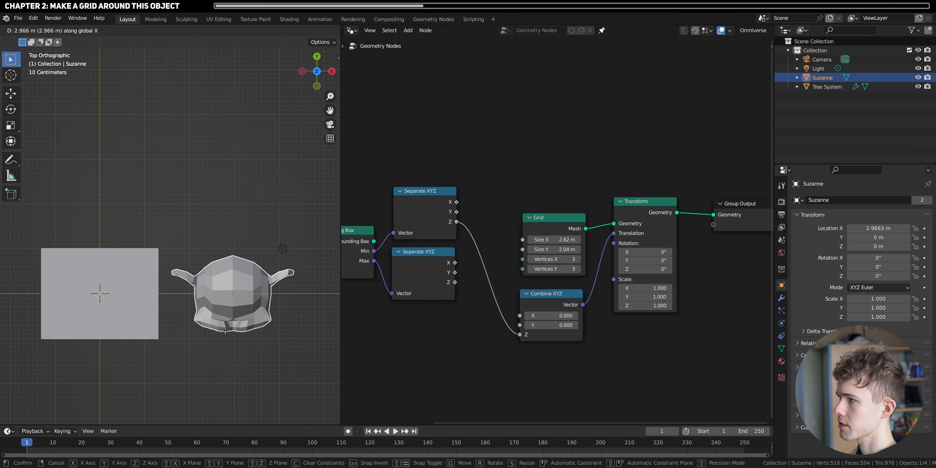
{"action": "left_click", "coordinate": [226, 331]}
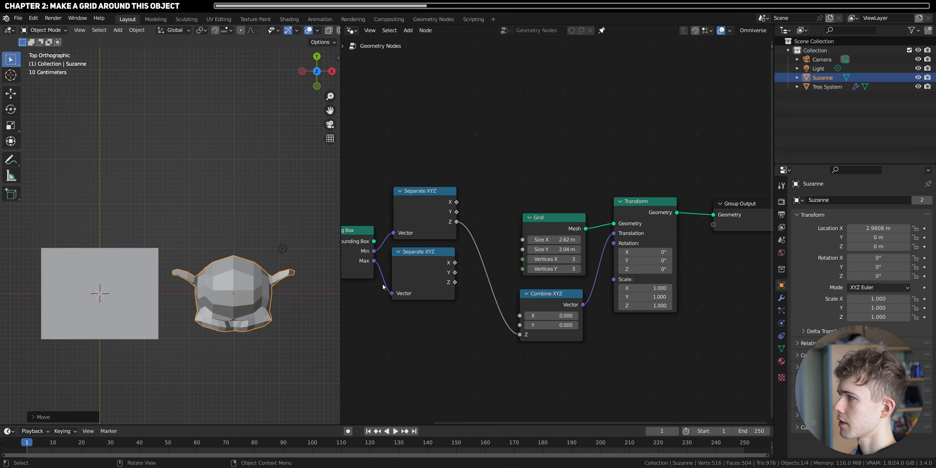
{"action": "left_click_drag", "start_coordinate": [552, 316], "coordinate": [591, 316]}
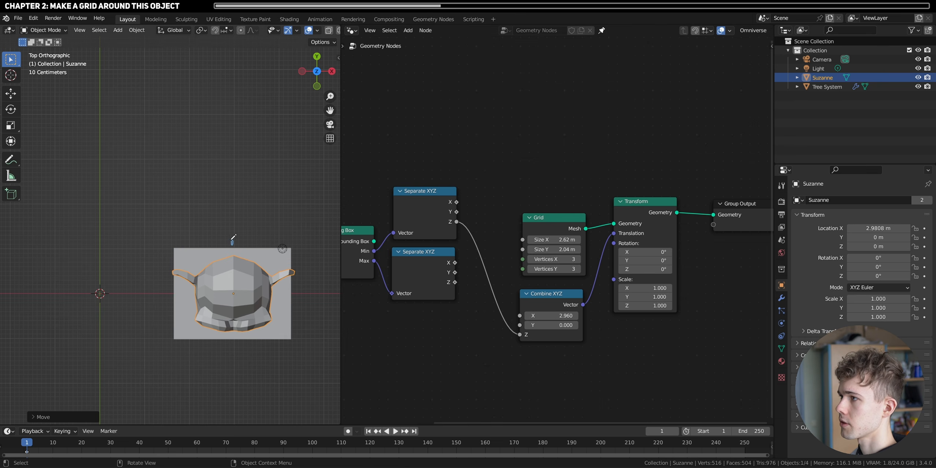
- Annotate the distance from the world origin to Suzanne's centre and the span of Suzanne's width above the grid
{"action": "left_click_drag", "start_coordinate": [232, 240], "coordinate": [231, 244]}
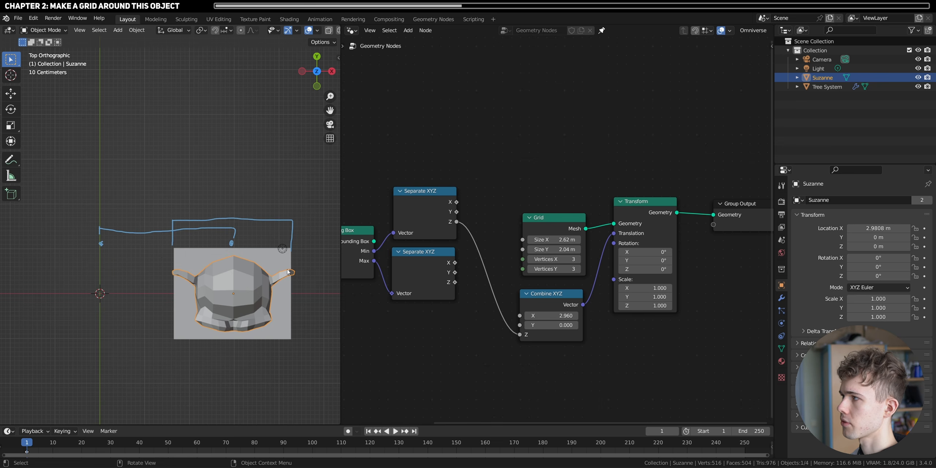
{"action": "middle_click_drag", "start_coordinate": [405, 240], "coordinate": [492, 269]}
{"action": "scroll", "coordinate": [492, 270], "scroll_direction": "up", "scroll_amount": 1}
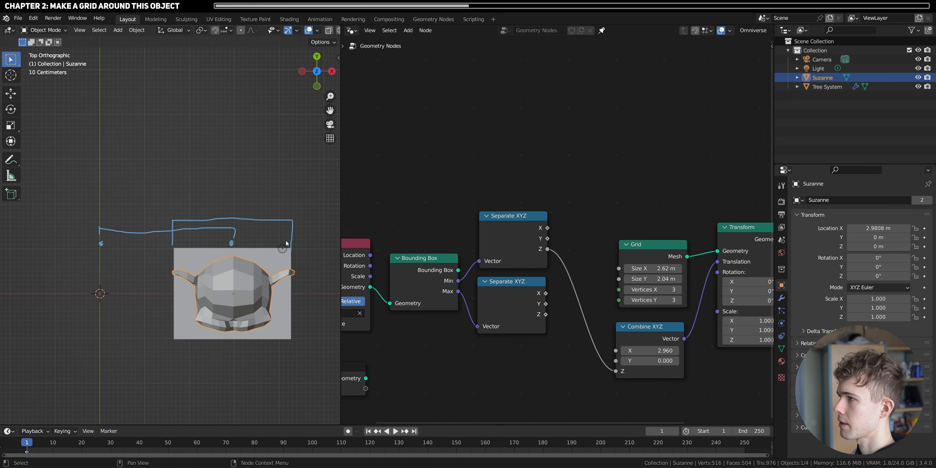
{"action": "left_click", "coordinate": [548, 230]}
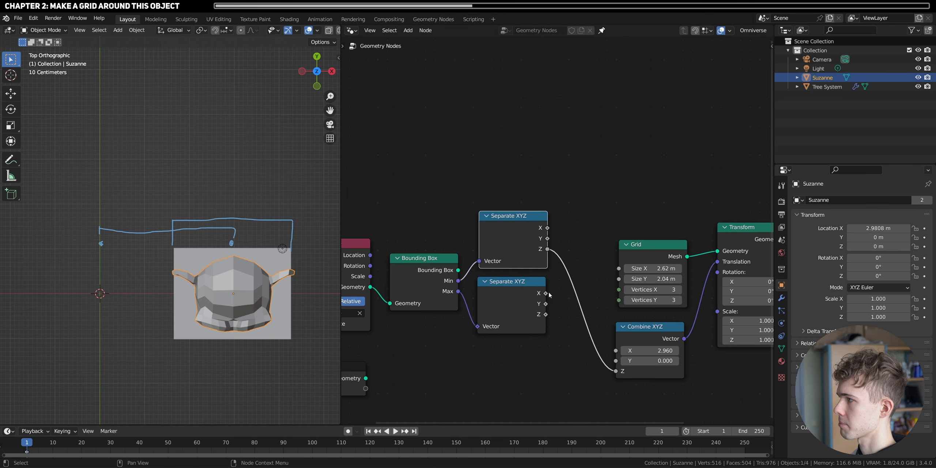
- Move the Bounding Box and both Separate XYZ nodes aside and combine them into a node group
{"action": "scroll", "coordinate": [550, 295], "scroll_direction": "down", "scroll_amount": 2}
{"action": "left_click_drag", "start_coordinate": [399, 262], "coordinate": [326, 260]}
{"action": "left_click_drag", "start_coordinate": [444, 181], "coordinate": [562, 303]}
{"action": "left_click_drag", "start_coordinate": [561, 298], "coordinate": [525, 292]}
{"action": "left_click", "coordinate": [574, 313]}
{"action": "left_click_drag", "start_coordinate": [575, 315], "coordinate": [453, 206]}
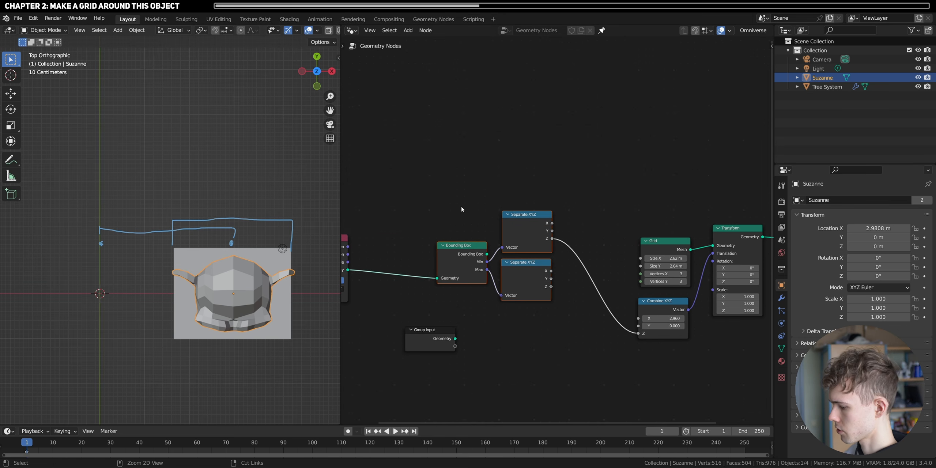
{"action": "key", "text": "ctrl+g"}
{"action": "scroll", "coordinate": [564, 264], "scroll_direction": "up", "scroll_amount": 4}
- Inside the group, make room before the Group Output and add an Add node summing the X outputs of both Separate XYZ nodes
{"action": "left_click", "coordinate": [630, 178]}
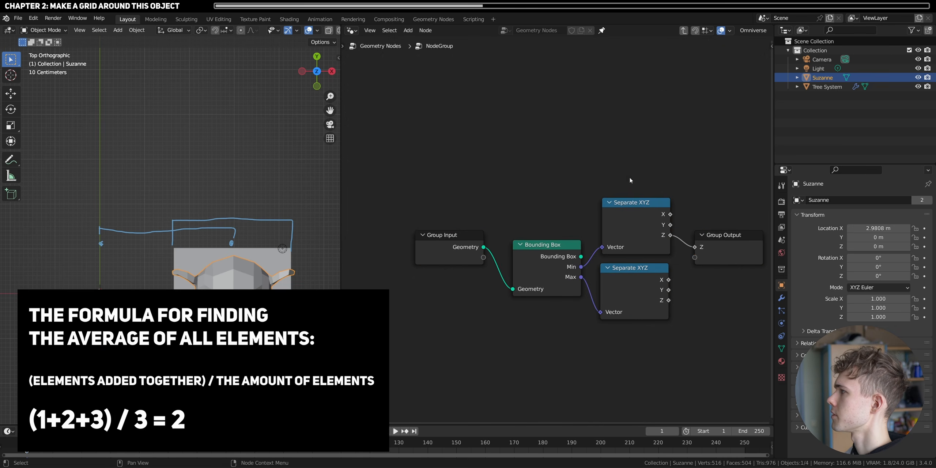
{"action": "middle_click_drag", "start_coordinate": [631, 179], "coordinate": [497, 175]}
{"action": "left_click_drag", "start_coordinate": [589, 232], "coordinate": [748, 239]}
{"action": "key", "text": "shift+a"}
{"action": "type", "text": "s"}
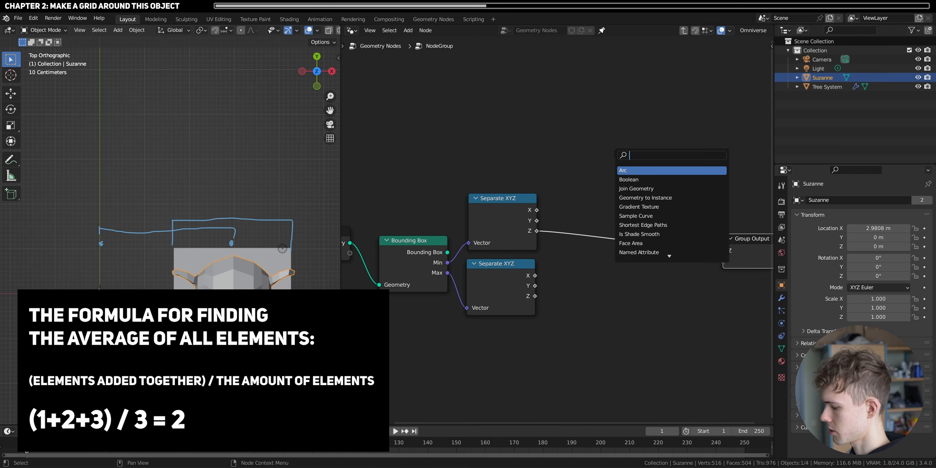
{"action": "type", "text": "add"}
{"action": "key", "text": "Return"}
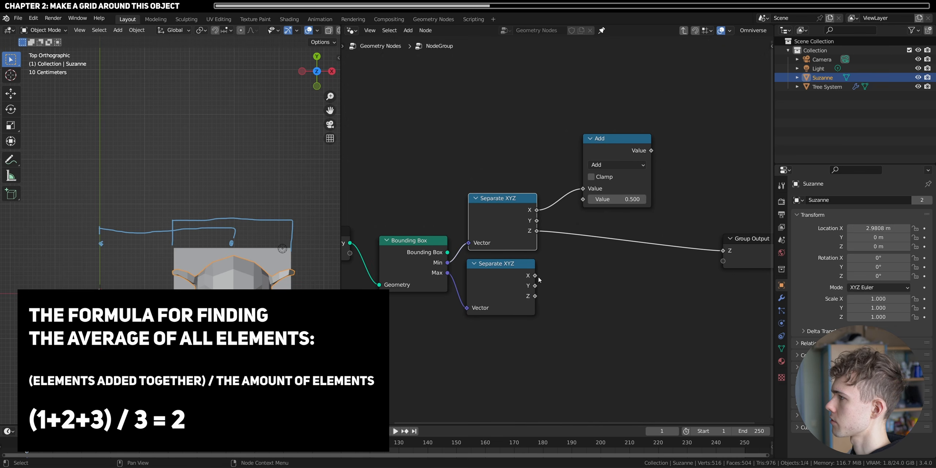
{"action": "left_click_drag", "start_coordinate": [535, 275], "coordinate": [583, 199]}
{"action": "left_click_drag", "start_coordinate": [613, 152], "coordinate": [582, 147]}
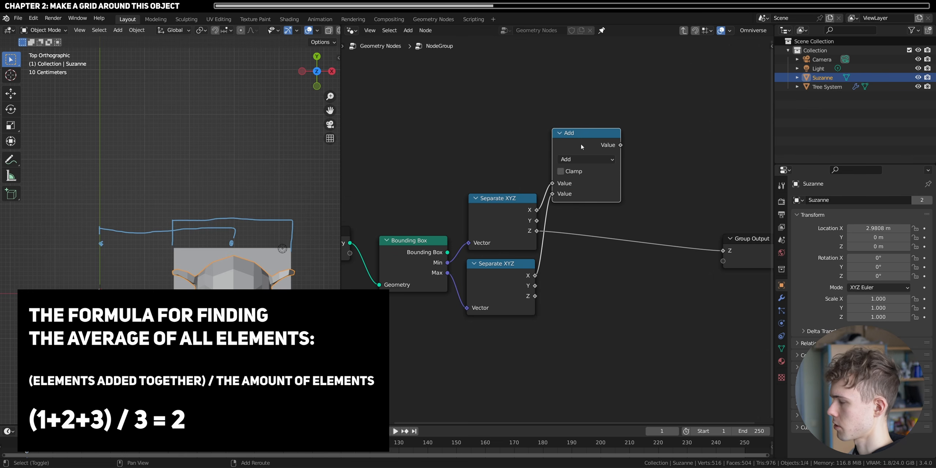
- Duplicate the Add node as a Multiply node with value 0.500 and feed it the summed X value
{"action": "key", "text": "shift+d"}
{"action": "left_click", "coordinate": [672, 145]}
{"action": "left_click", "coordinate": [677, 157]}
{"action": "left_click", "coordinate": [384, 204]}
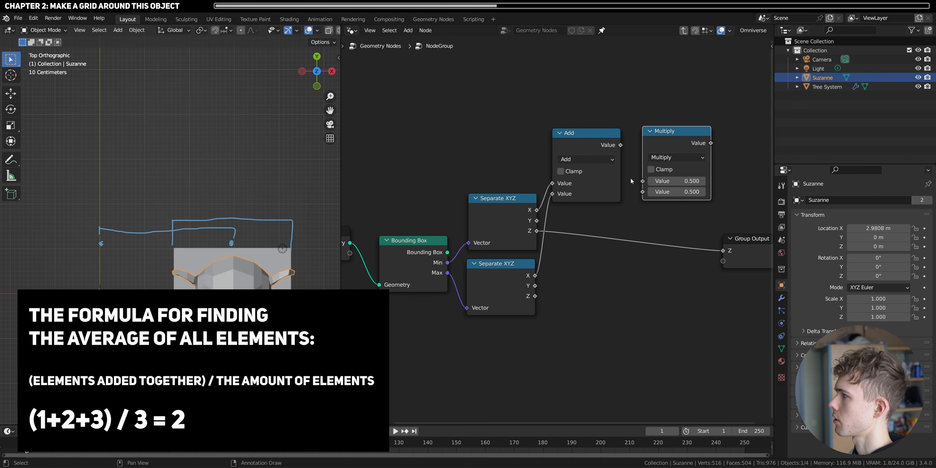
{"action": "left_click_drag", "start_coordinate": [622, 145], "coordinate": [643, 182]}
{"action": "middle_click_drag", "start_coordinate": [667, 227], "coordinate": [558, 238]}
{"action": "left_click_drag", "start_coordinate": [651, 262], "coordinate": [719, 266]}
- Duplicate the Add and Multiply pair for the two Y outputs and link both Multiply results to new Group Output sockets
{"action": "left_click_drag", "start_coordinate": [653, 220], "coordinate": [490, 141]}
{"action": "key", "text": "shift+d"}
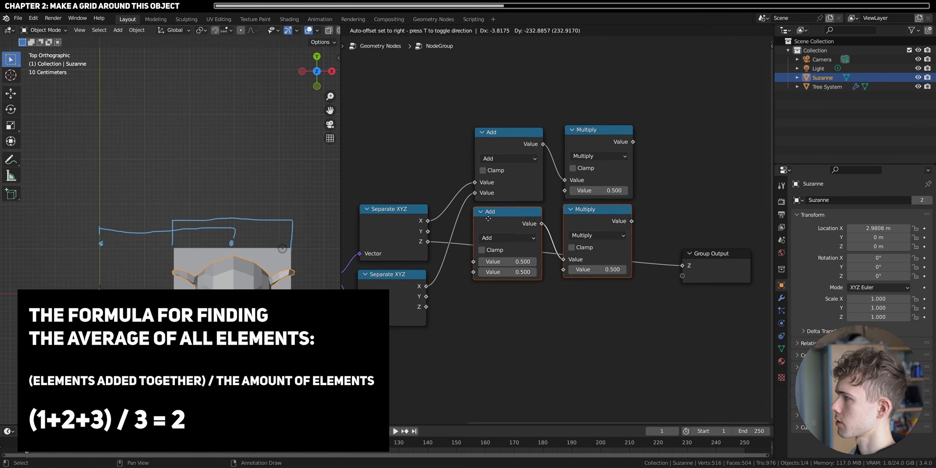
{"action": "left_click", "coordinate": [489, 221]}
{"action": "left_click_drag", "start_coordinate": [428, 231], "coordinate": [474, 261]}
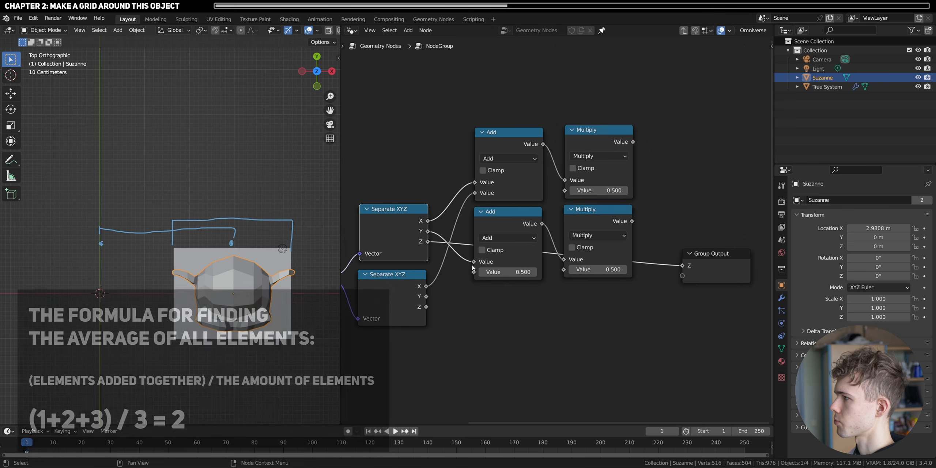
{"action": "left_click_drag", "start_coordinate": [426, 296], "coordinate": [474, 272]}
{"action": "left_click_drag", "start_coordinate": [633, 142], "coordinate": [682, 275]}
{"action": "left_click_drag", "start_coordinate": [632, 221], "coordinate": [683, 286]}
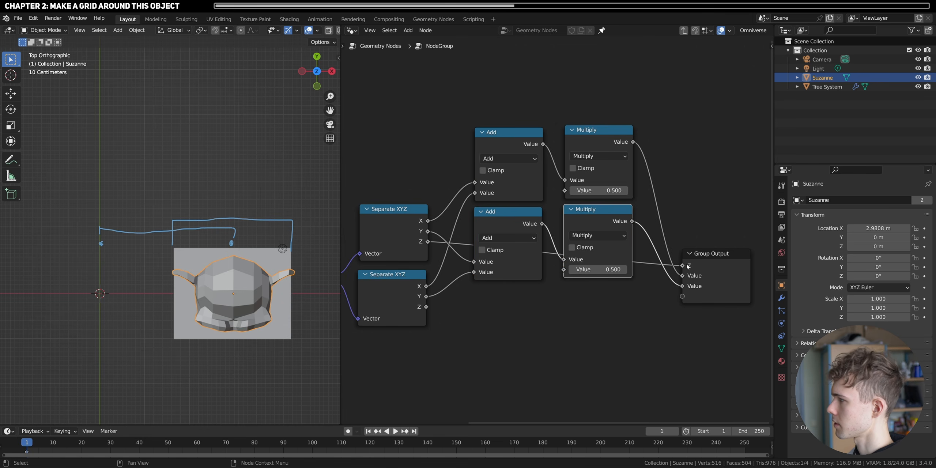
- Rename the group's first Value output to X Average
{"action": "key", "text": "n"}
{"action": "left_click", "coordinate": [769, 109]}
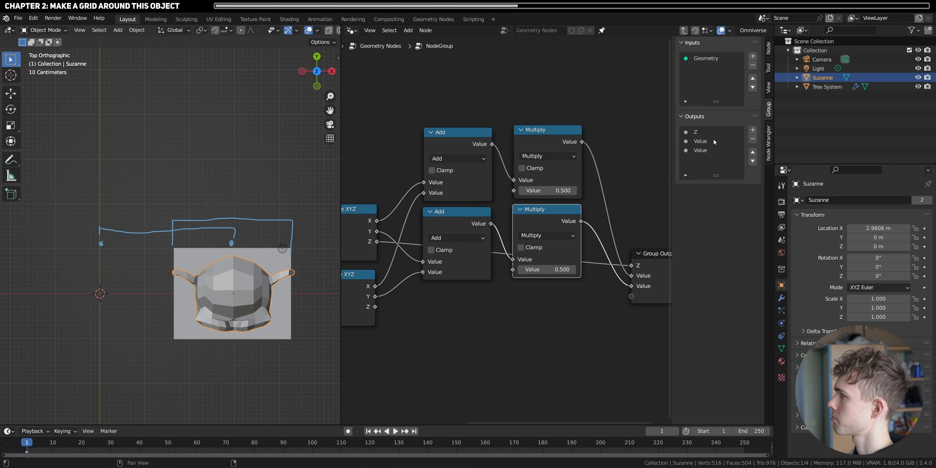
{"action": "double_click", "coordinate": [706, 141]}
{"action": "type", "text": "X aver"}
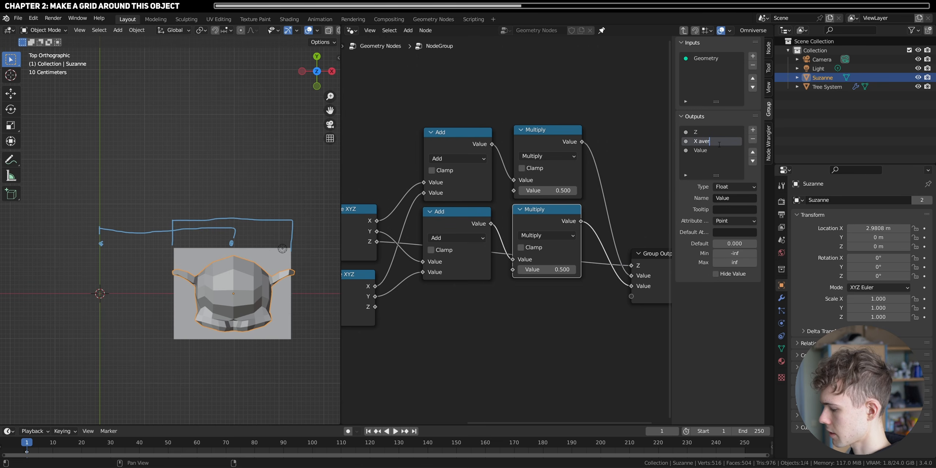
{"action": "type", "text": "ge"}
{"action": "key", "text": "ctrl+a"}
{"action": "type", "text": "X Average"}
{"action": "key", "text": "Return"}
- Rename the group's remaining Value output to Y Average
{"action": "double_click", "coordinate": [700, 150]}
{"action": "type", "text": "X Average"}
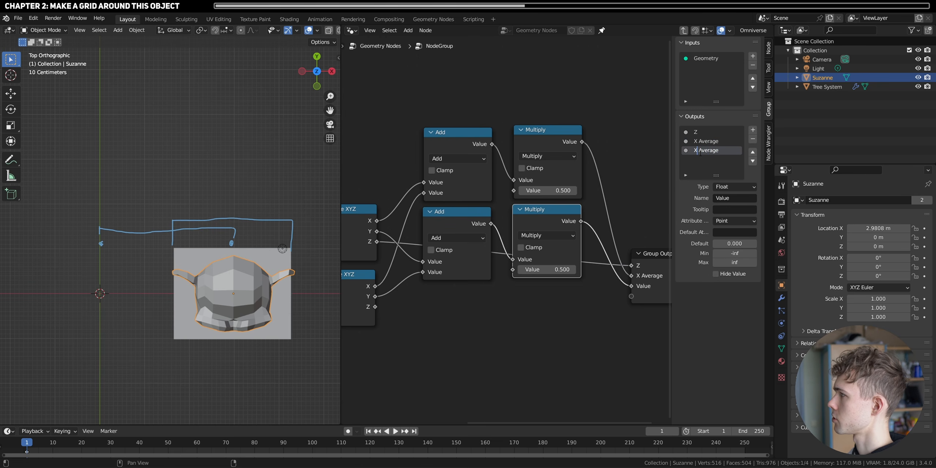
{"action": "key", "text": "BackSpace"}
{"action": "type", "text": "Y"}
{"action": "key", "text": "Return"}
{"action": "key", "text": "n"}
- Leave the node group, rename it Ranges, and link its X Average and Y Average outputs to the Combine XYZ node's X and Y
{"action": "left_click", "coordinate": [684, 31]}
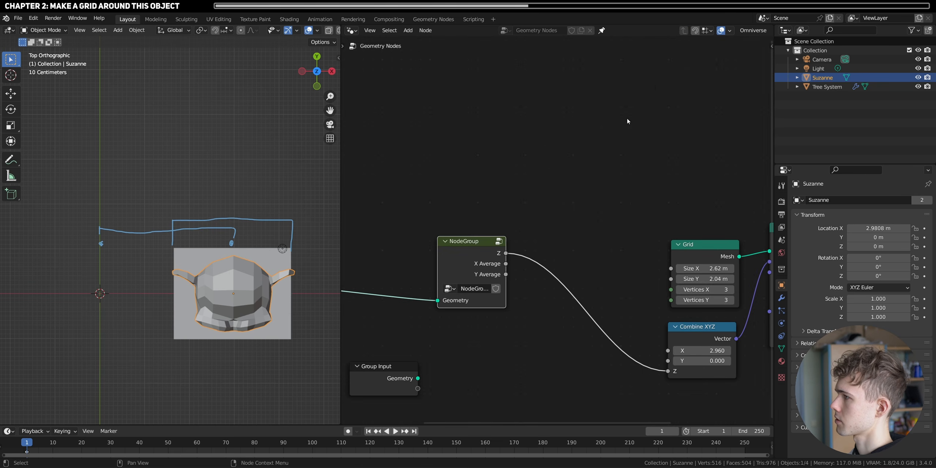
{"action": "double_click", "coordinate": [476, 289]}
{"action": "type", "text": "Ran"}
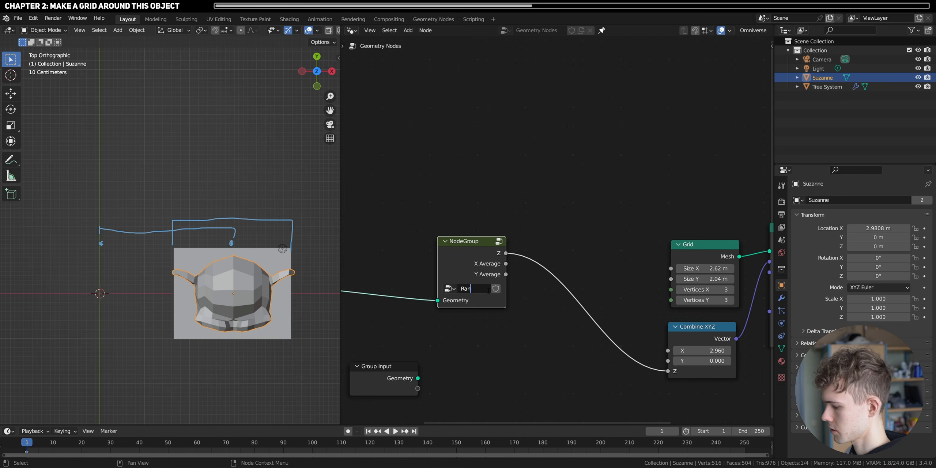
{"action": "type", "text": "ges"}
{"action": "key", "text": "Return"}
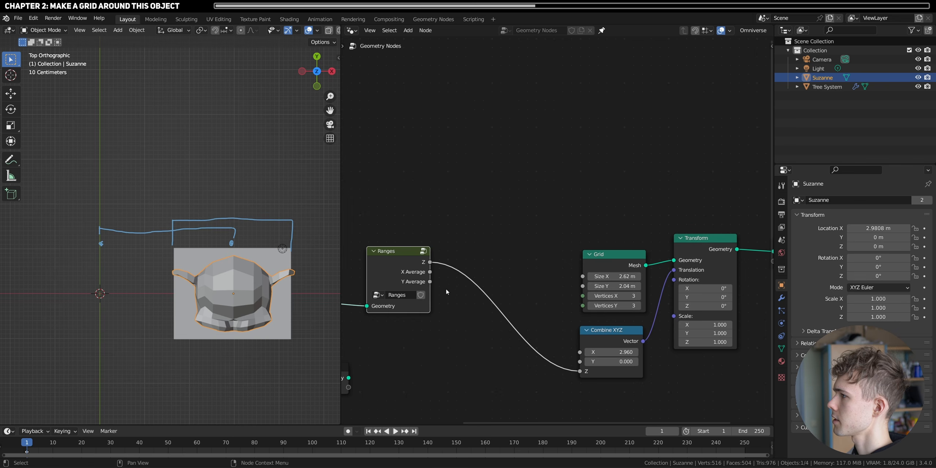
{"action": "left_click_drag", "start_coordinate": [430, 272], "coordinate": [582, 353]}
{"action": "left_click_drag", "start_coordinate": [430, 281], "coordinate": [580, 362]}
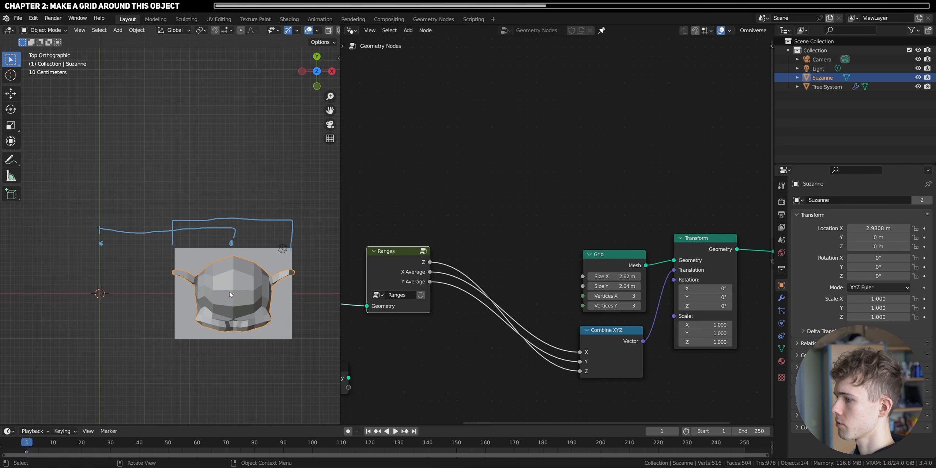
- Move Suzanne back near the world origin, to about X 0.015 m and Y -0.031 m
{"action": "scroll", "coordinate": [234, 303], "scroll_direction": "down", "scroll_amount": 2}
{"action": "key", "text": "g"}
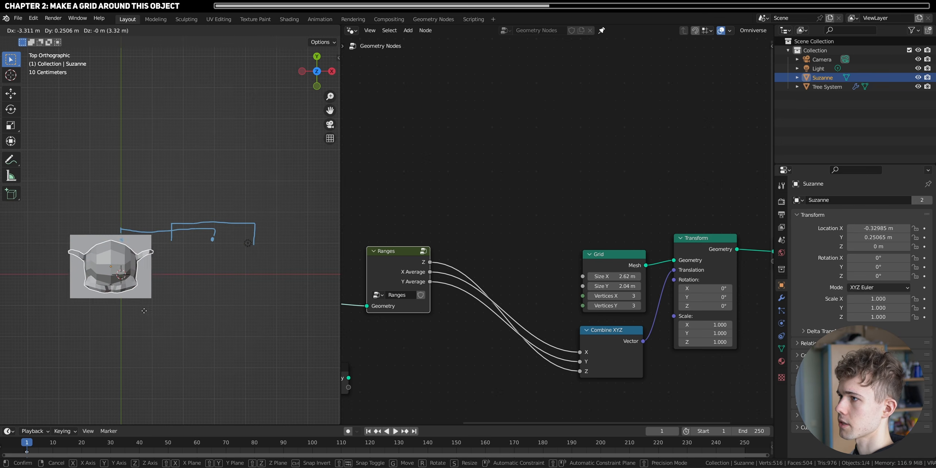
{"action": "left_click", "coordinate": [148, 319]}
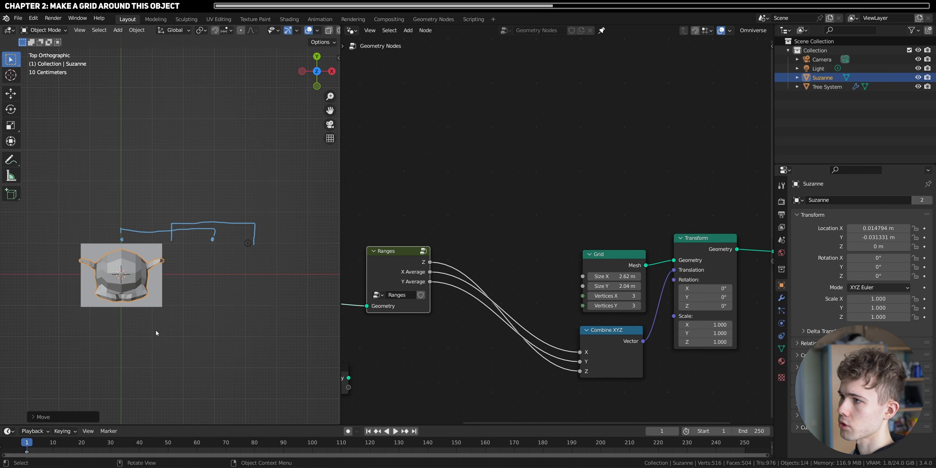
- Scale Suzanne uniformly to about 0.925
{"action": "middle_click_drag", "start_coordinate": [156, 334], "coordinate": [217, 287]}
{"action": "scroll", "coordinate": [165, 278], "scroll_direction": "up", "scroll_amount": 3}
{"action": "scroll", "coordinate": [217, 287], "scroll_direction": "down", "scroll_amount": 2}
{"action": "key", "text": "s"}
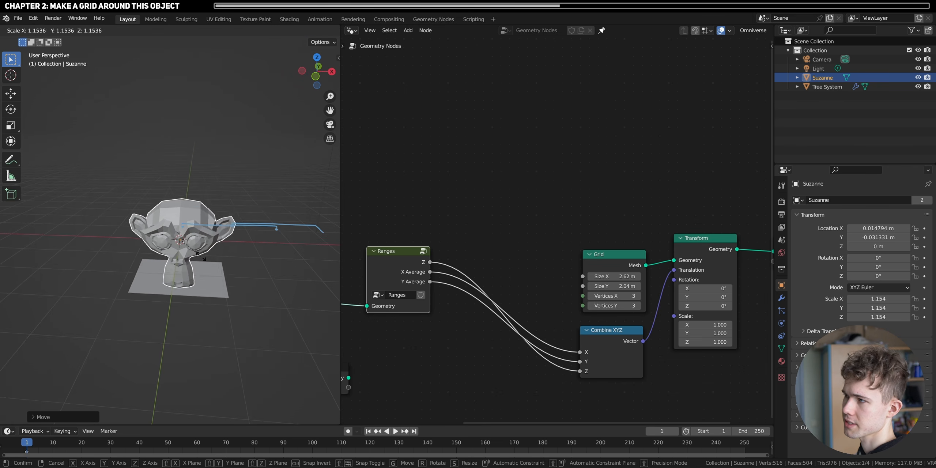
{"action": "left_click", "coordinate": [244, 322]}
{"action": "scroll", "coordinate": [256, 309], "scroll_direction": "down", "scroll_amount": 4}
- Try scaling Suzanne down and rotating it freely to test how the grid responds
{"action": "key", "text": "s"}
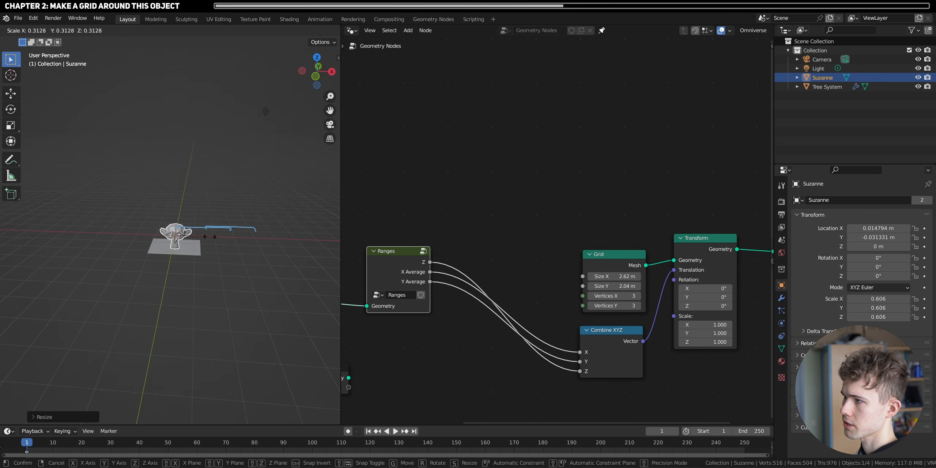
{"action": "key", "text": "r"}
{"action": "key", "text": "r"}
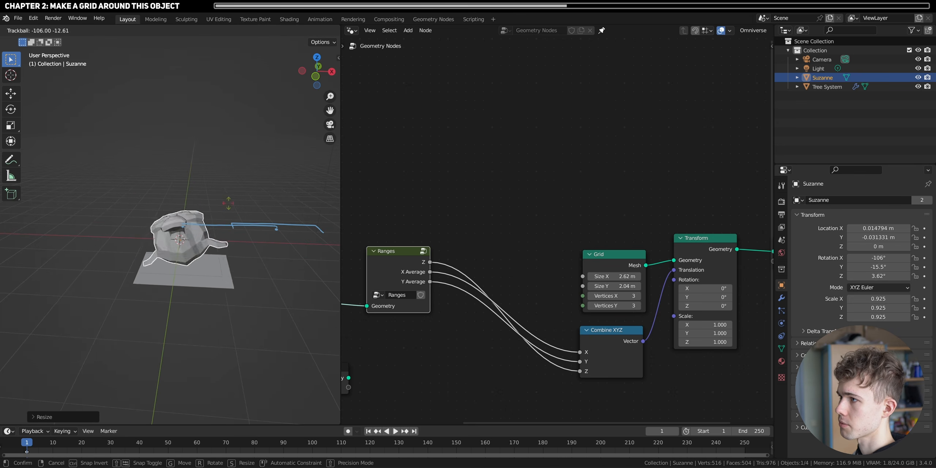
{"action": "key", "text": "Escape"}
- Scale Suzanne down uniformly to about 0.303
{"action": "middle_click_drag", "start_coordinate": [251, 229], "coordinate": [257, 222]}
{"action": "key", "text": "s"}
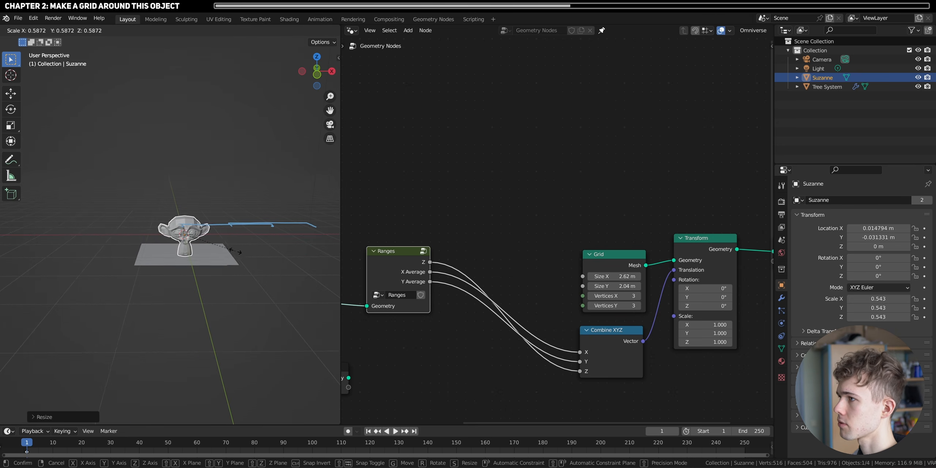
{"action": "left_click", "coordinate": [205, 238]}
{"action": "scroll", "coordinate": [248, 252], "scroll_direction": "up", "scroll_amount": 6}
{"action": "middle_click_drag", "start_coordinate": [248, 251], "coordinate": [216, 259]}
- Set the Grid node's Size X to 0.89 m and Size Y to 0.6 m to fit Suzanne seen from above
{"action": "middle_click_drag", "start_coordinate": [582, 277], "coordinate": [551, 253], "text": "shift"}
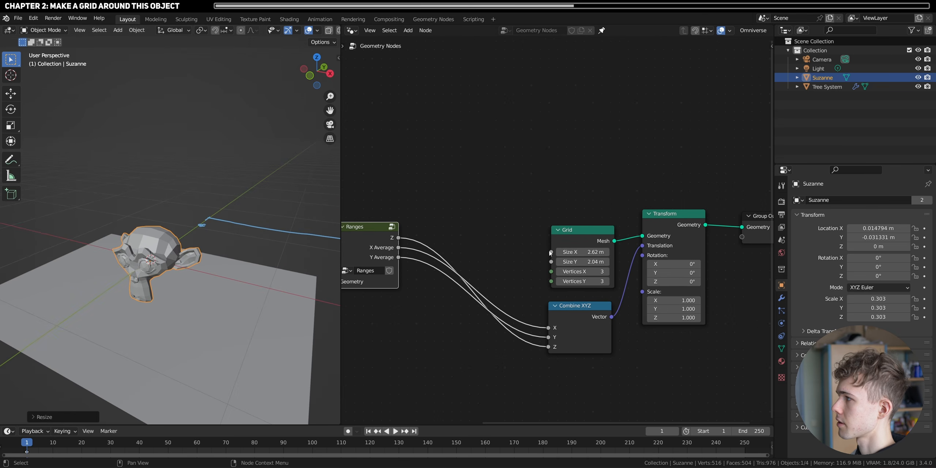
{"action": "left_click_drag", "start_coordinate": [585, 253], "coordinate": [522, 252], "text": "shift"}
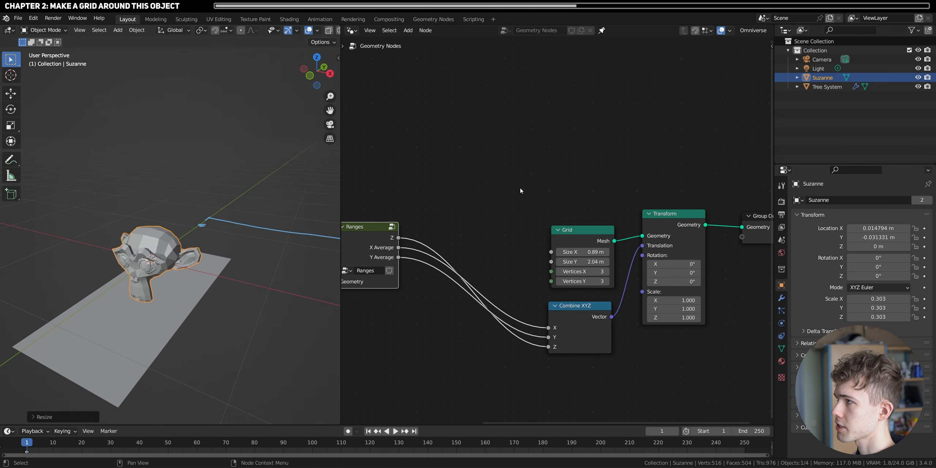
{"action": "left_click", "coordinate": [311, 76]}
{"action": "left_click", "coordinate": [316, 57]}
{"action": "scroll", "coordinate": [267, 171], "scroll_direction": "up", "scroll_amount": 5}
{"action": "middle_click_drag", "start_coordinate": [251, 286], "coordinate": [193, 121], "text": "shift"}
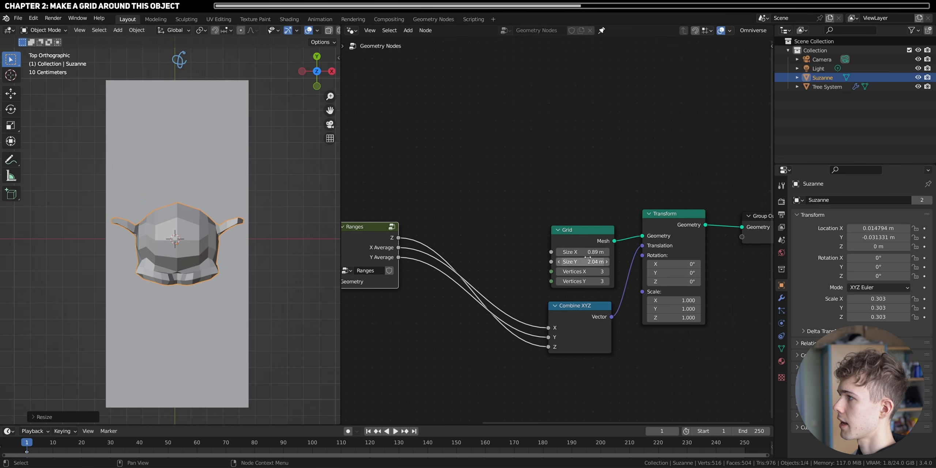
{"action": "left_click_drag", "start_coordinate": [588, 262], "coordinate": [537, 262], "text": "shift"}
- Open the Ranges group for editing and move its Group Output node farther away from the Multiply nodes
{"action": "middle_click_drag", "start_coordinate": [444, 212], "coordinate": [488, 241]}
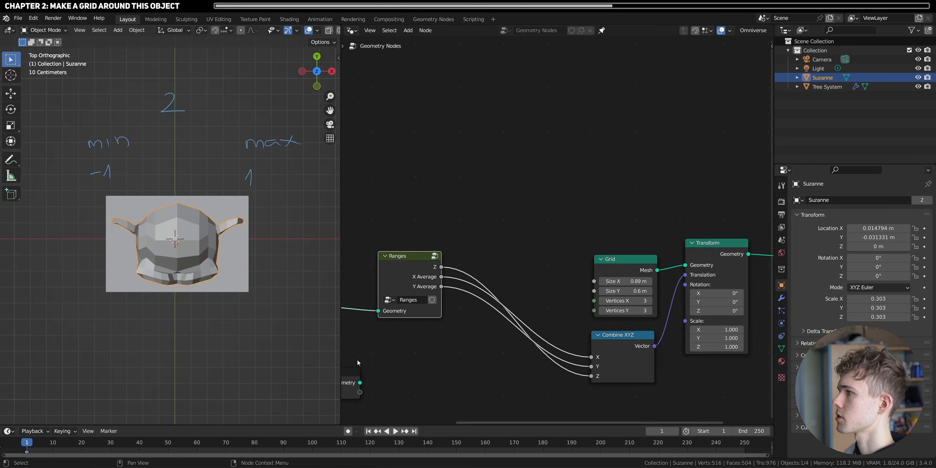
{"action": "key", "text": "Tab"}
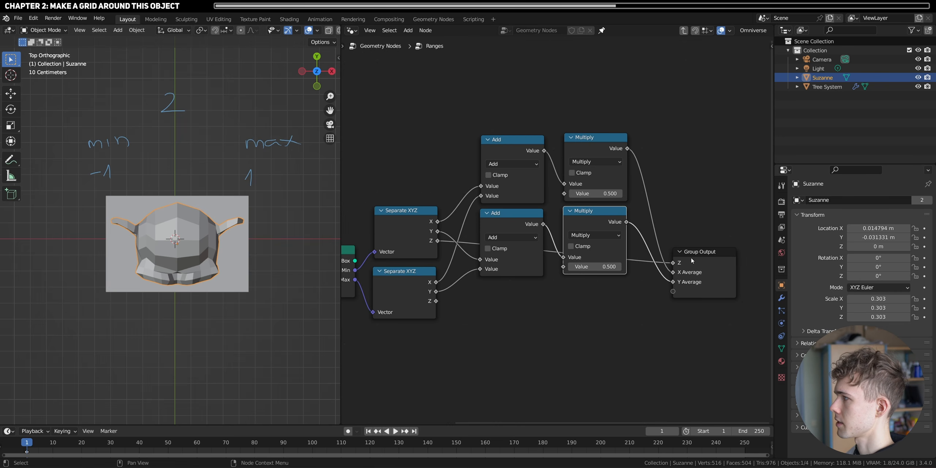
{"action": "left_click_drag", "start_coordinate": [691, 261], "coordinate": [768, 255]}
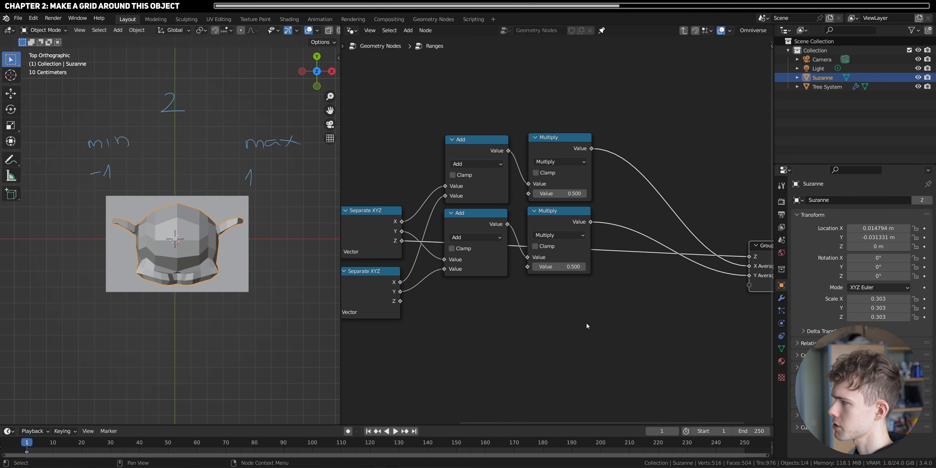
- Duplicate an Add and Multiply pair below the existing nodes and delete the duplicated Multiply node
{"action": "left_click_drag", "start_coordinate": [587, 311], "coordinate": [467, 226]}
{"action": "key", "text": "shift+d"}
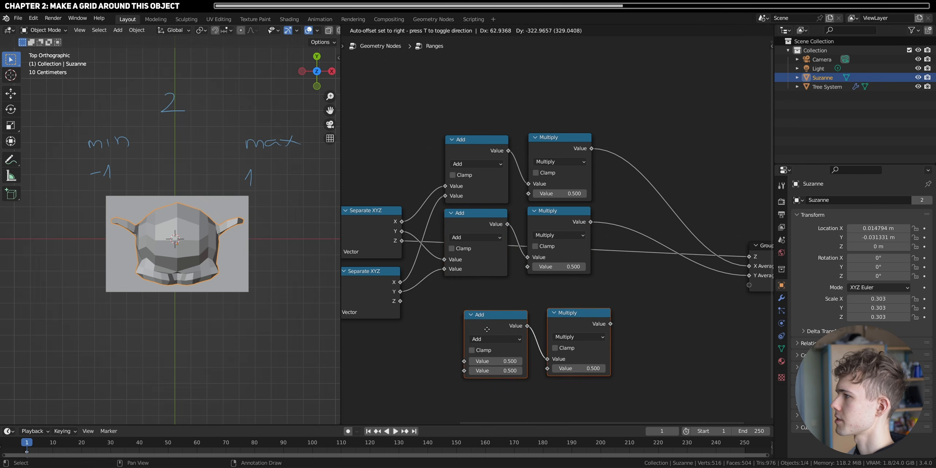
{"action": "left_click", "coordinate": [465, 338]}
{"action": "left_click", "coordinate": [549, 326]}
{"action": "key", "text": "x"}
- Link the Max X and Min X values to the new math node, in that order, and change its operation to Subtract
{"action": "middle_click_drag", "start_coordinate": [550, 326], "coordinate": [594, 314]}
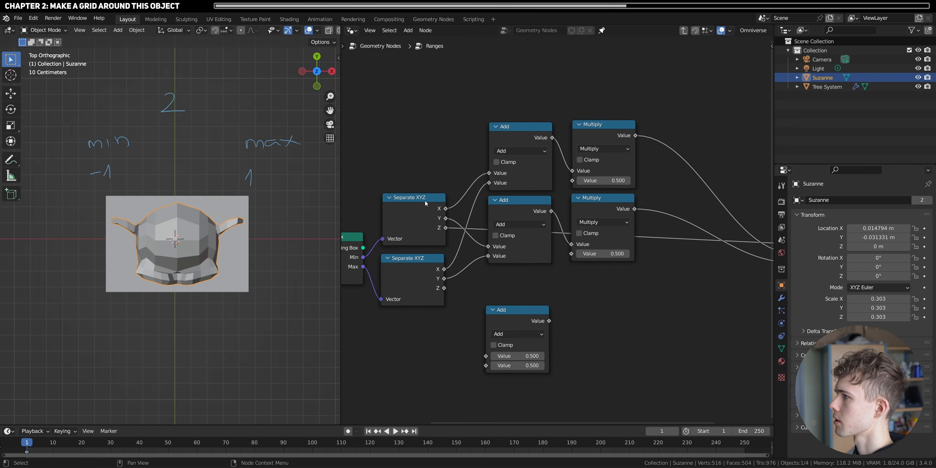
{"action": "left_click_drag", "start_coordinate": [444, 270], "coordinate": [486, 356]}
{"action": "left_click_drag", "start_coordinate": [446, 209], "coordinate": [486, 366]}
{"action": "left_click", "coordinate": [513, 334]}
{"action": "left_click", "coordinate": [514, 369]}
{"action": "left_click_drag", "start_coordinate": [507, 322], "coordinate": [512, 303]}
- Duplicate the Subtract node twice and stack the copies beneath it
{"action": "key", "text": "shift+d"}
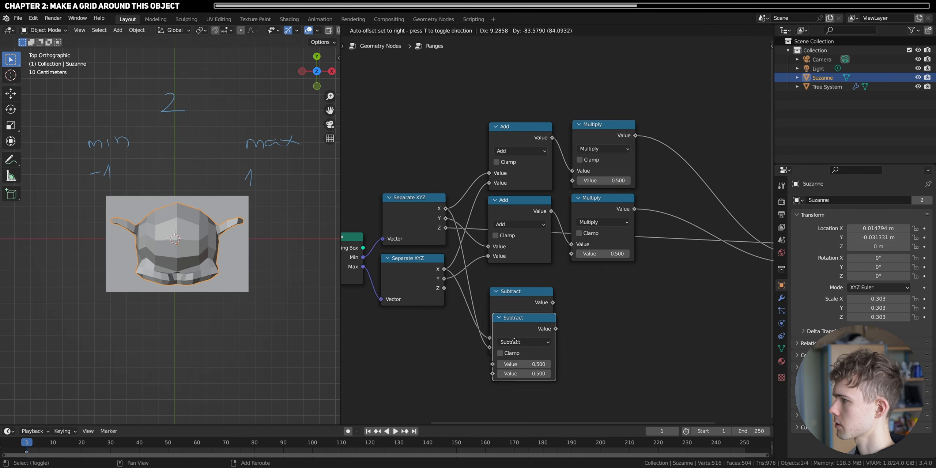
{"action": "left_click", "coordinate": [509, 375]}
{"action": "scroll", "coordinate": [527, 353], "scroll_direction": "down", "scroll_amount": 4}
{"action": "middle_click_drag", "start_coordinate": [527, 348], "coordinate": [517, 297]}
{"action": "key", "text": "shift+d"}
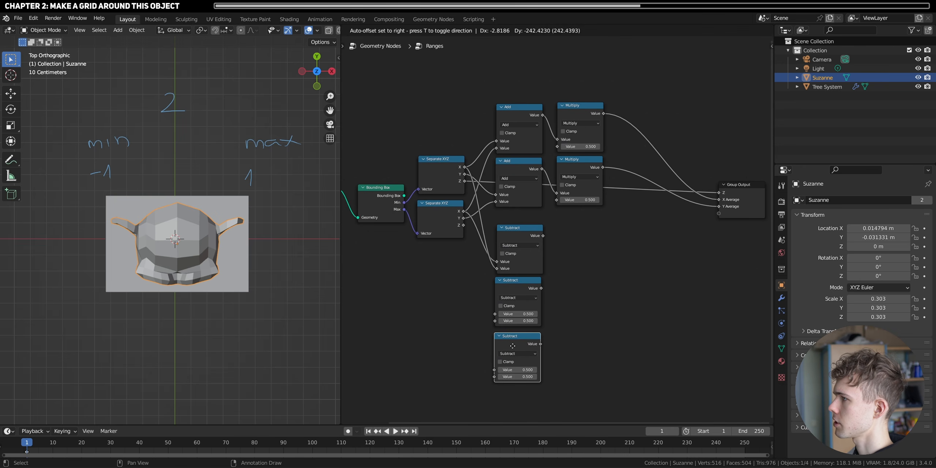
{"action": "left_click", "coordinate": [515, 353]}
- Link Max Y and Min Y to the second Subtract node, and Max Z and Min Z to the third
{"action": "scroll", "coordinate": [516, 278], "scroll_direction": "up", "scroll_amount": 2}
{"action": "middle_click_drag", "start_coordinate": [463, 197], "coordinate": [465, 167]}
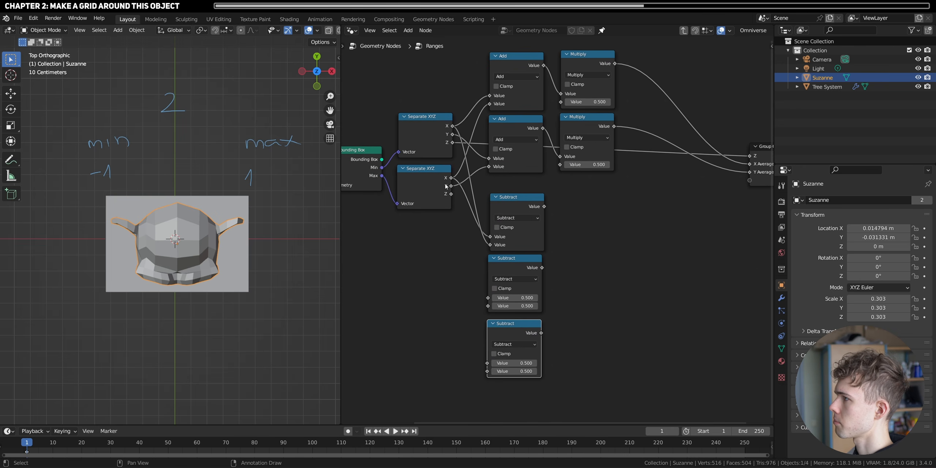
{"action": "left_click_drag", "start_coordinate": [447, 186], "coordinate": [488, 297]}
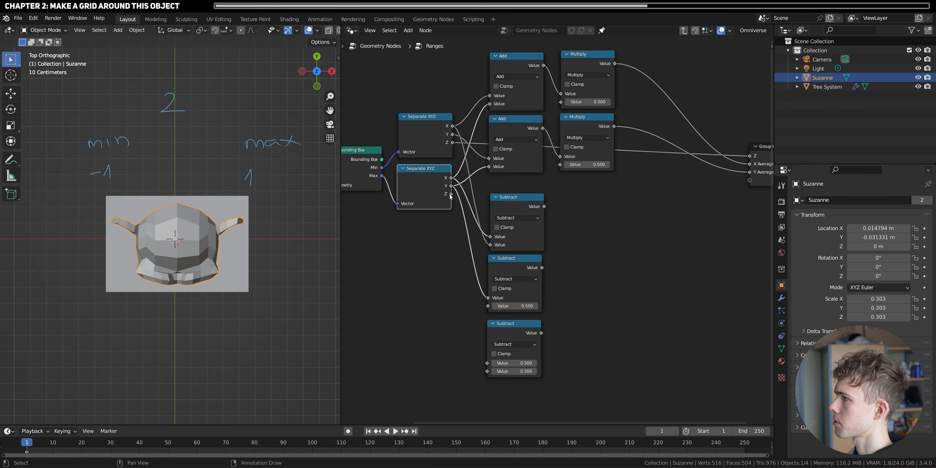
{"action": "left_click_drag", "start_coordinate": [450, 194], "coordinate": [487, 363]}
{"action": "left_click_drag", "start_coordinate": [453, 135], "coordinate": [488, 306]}
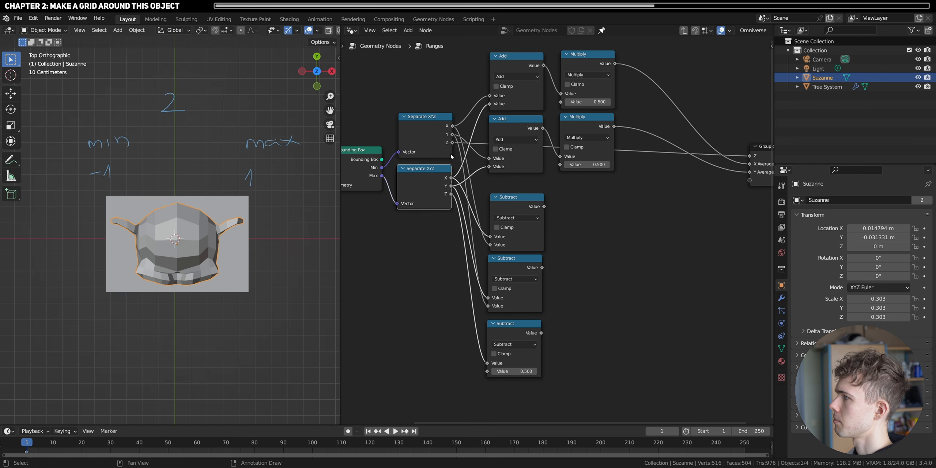
{"action": "left_click_drag", "start_coordinate": [452, 143], "coordinate": [487, 371]}
- Link the three Subtract results to new Group Output sockets and name them X Range, Y Range and Z Range
{"action": "middle_click_drag", "start_coordinate": [572, 227], "coordinate": [516, 254]}
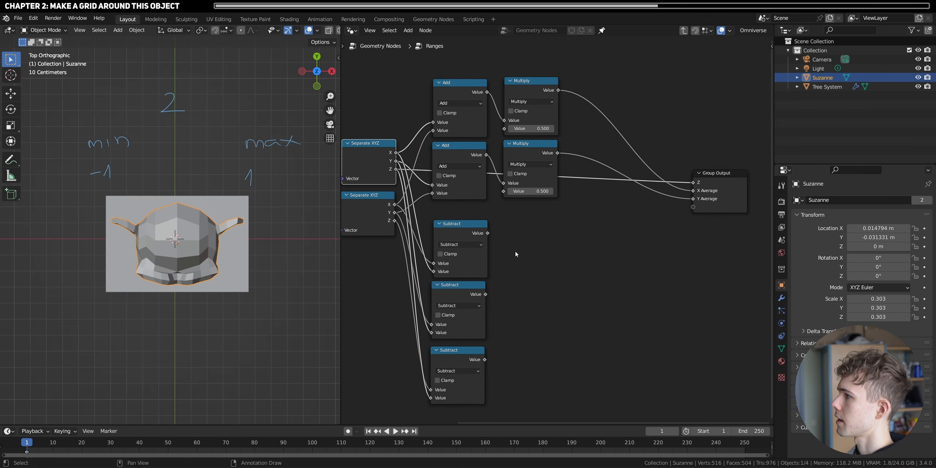
{"action": "left_click_drag", "start_coordinate": [488, 233], "coordinate": [693, 207]}
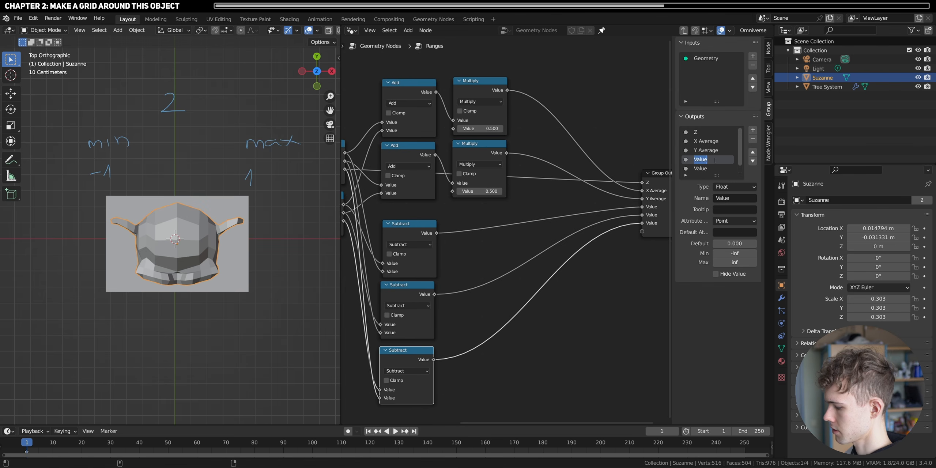
{"action": "type", "text": "X Range"}
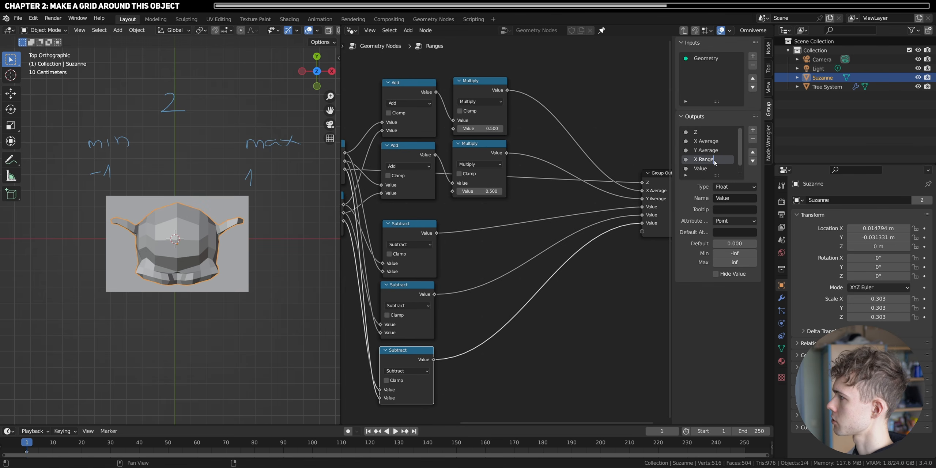
{"action": "double_click", "coordinate": [701, 169]}
{"action": "type", "text": "Y Range"}
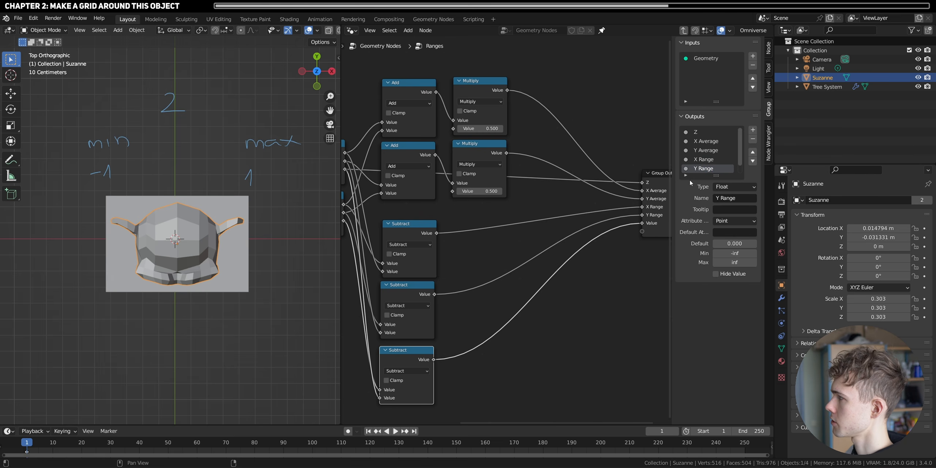
{"action": "scroll", "coordinate": [697, 169], "scroll_direction": "down", "scroll_amount": 1}
{"action": "double_click", "coordinate": [696, 169]}
{"action": "type", "text": "Z Range"}
{"action": "key", "text": "Return"}
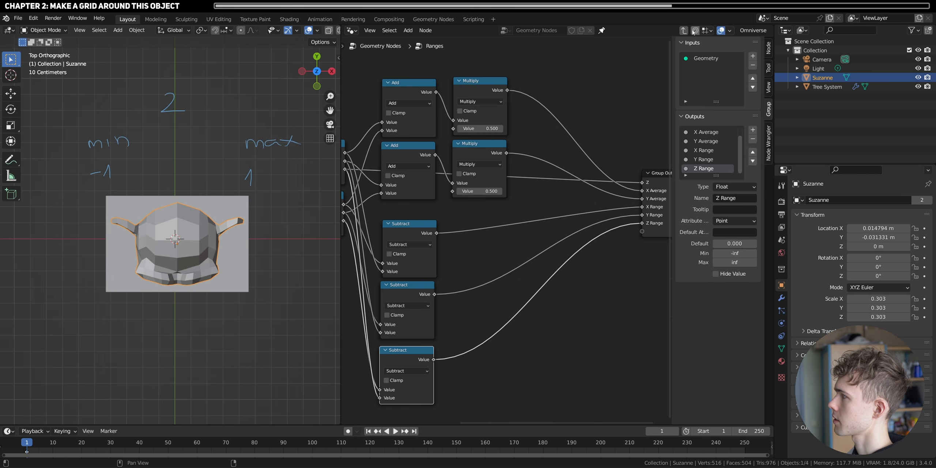
- Leave the Ranges group and link its X Range and Y Range outputs to the Grid node's Size X and Size Y
{"action": "left_click", "coordinate": [684, 31]}
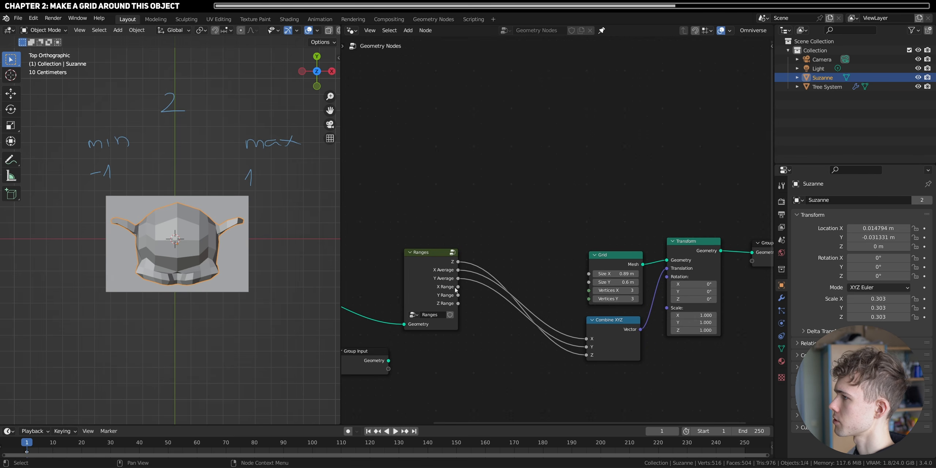
{"action": "left_click_drag", "start_coordinate": [457, 288], "coordinate": [589, 274]}
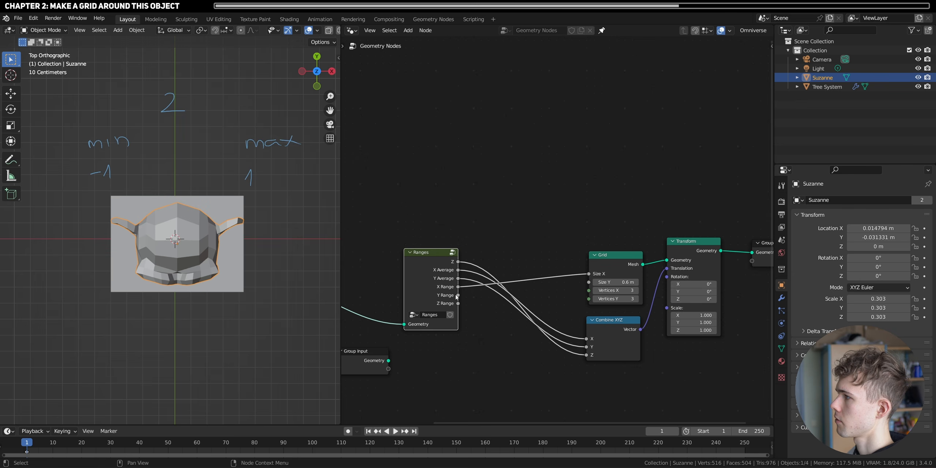
{"action": "left_click_drag", "start_coordinate": [458, 296], "coordinate": [589, 283]}
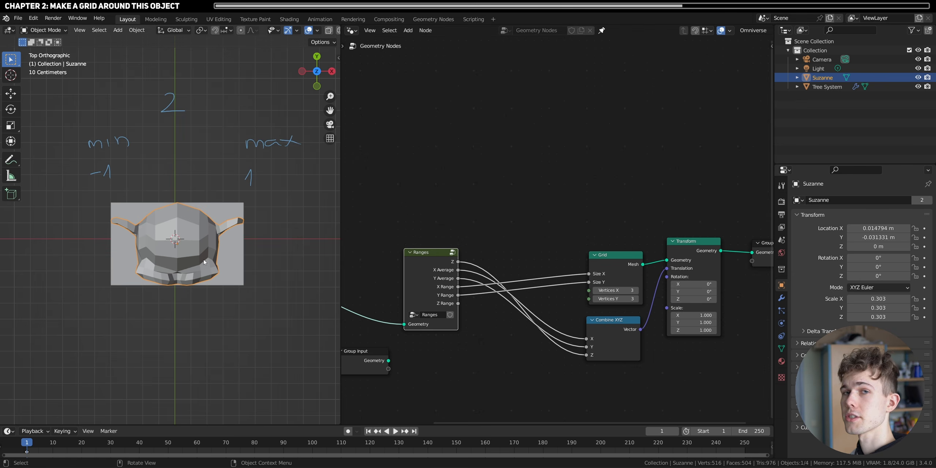
- Try scaling and freely rotating Suzanne to check that the grid size follows the object
{"action": "middle_click_drag", "start_coordinate": [220, 308], "coordinate": [211, 269]}
{"action": "key", "text": "s"}
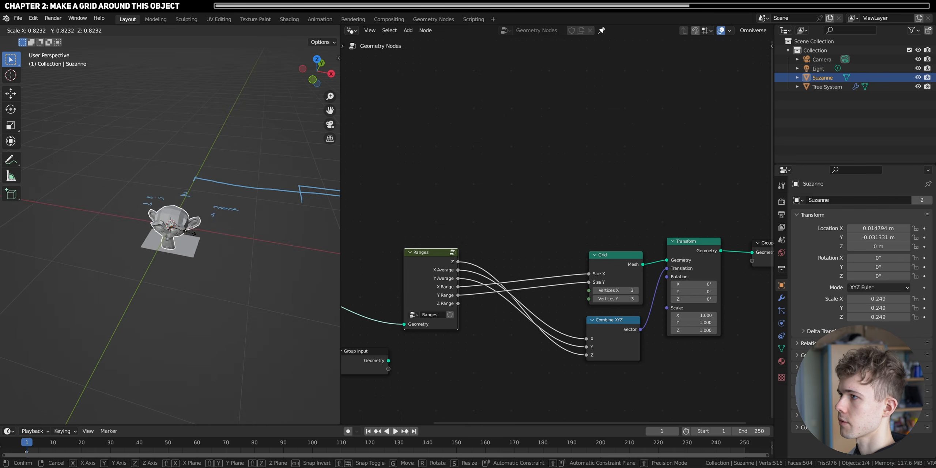
{"action": "right_click", "coordinate": [215, 245]}
{"action": "key", "text": "r"}
{"action": "key", "text": "r"}
{"action": "right_click", "coordinate": [221, 252]}
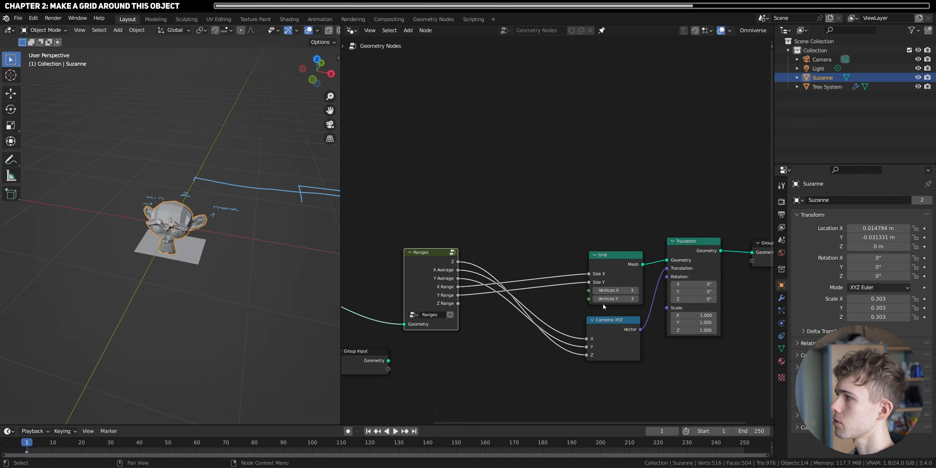
- Move the main tree's Group Output node farther away from the Transform node
{"action": "scroll", "coordinate": [642, 257], "scroll_direction": "down", "scroll_amount": 3}
{"action": "left_click_drag", "start_coordinate": [657, 246], "coordinate": [747, 253]}
{"action": "middle_click_drag", "start_coordinate": [702, 276], "coordinate": [643, 288]}
- Select the Tree System grid beneath Suzanne and try moving it
{"action": "scroll", "coordinate": [176, 271], "scroll_direction": "up", "scroll_amount": 4}
{"action": "middle_click_drag", "start_coordinate": [203, 281], "coordinate": [197, 308]}
{"action": "scroll", "coordinate": [185, 283], "scroll_direction": "up", "scroll_amount": 2}
{"action": "left_click", "coordinate": [209, 327]}
{"action": "key", "text": "g"}
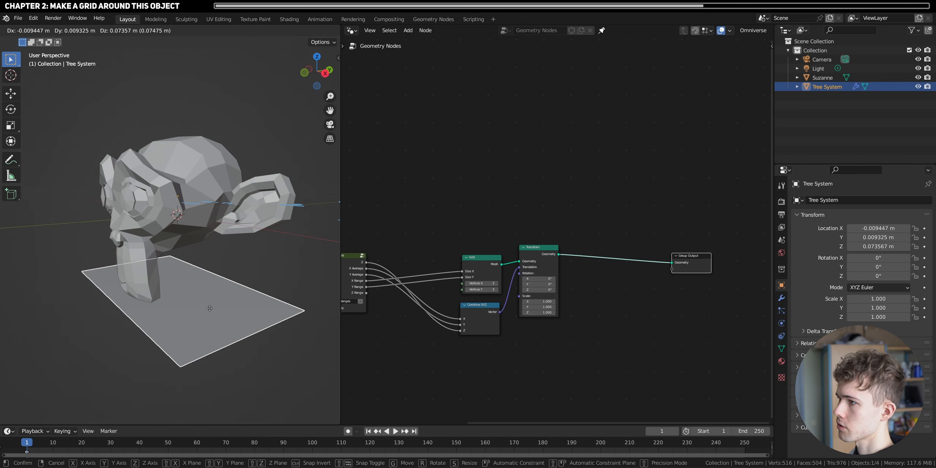
{"action": "right_click", "coordinate": [210, 328]}
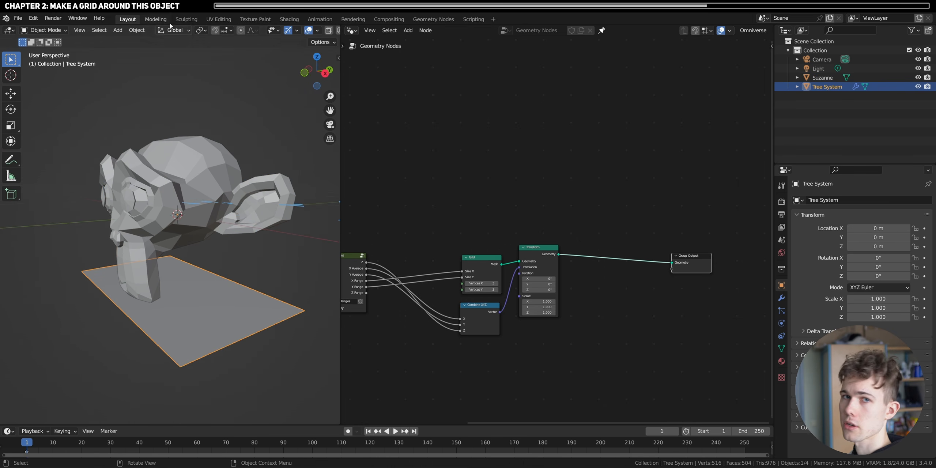
- Insert a Duplicate Elements node between the Transform and Group Output nodes
{"action": "scroll", "coordinate": [567, 227], "scroll_direction": "up", "scroll_amount": 3}
{"action": "key", "text": "shift+a"}
{"action": "left_click", "coordinate": [529, 147]}
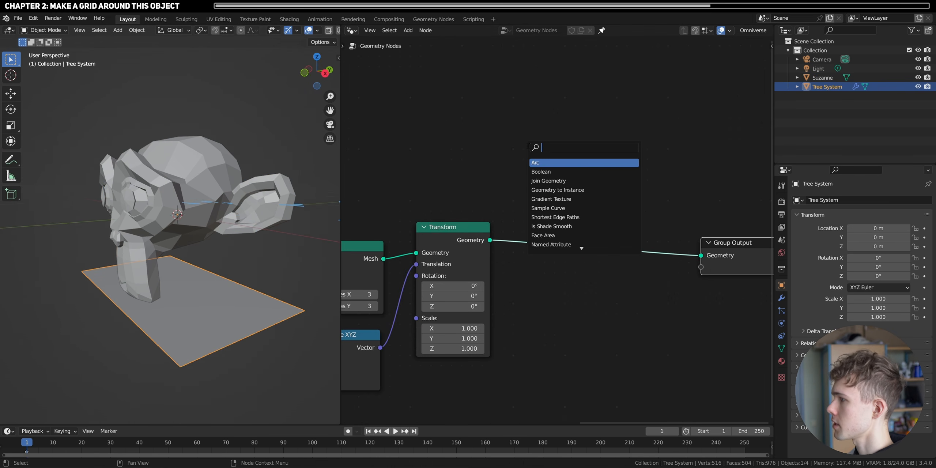
{"action": "type", "text": "dupliacte"}
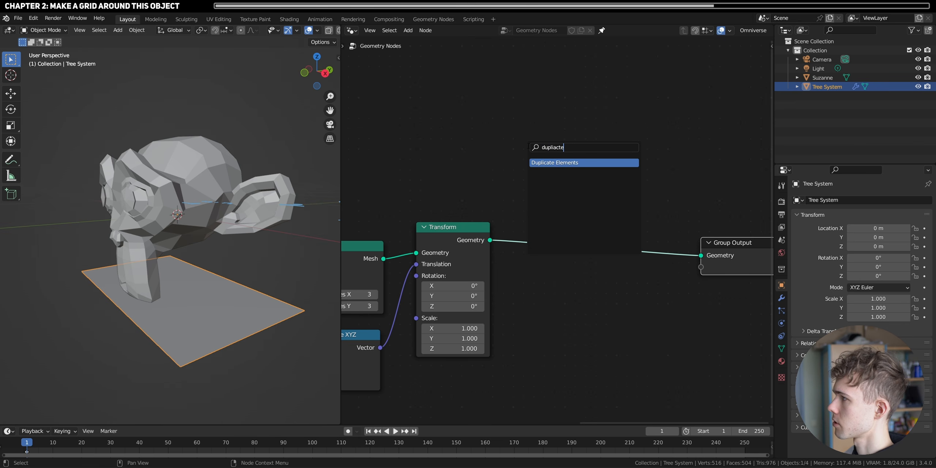
{"action": "key", "text": "Return"}
{"action": "left_click", "coordinate": [559, 256]}
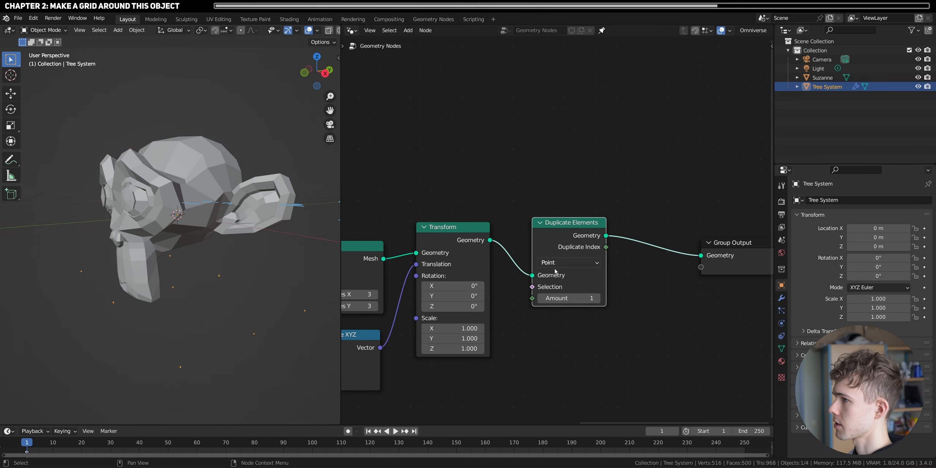
{"action": "middle_click_drag", "start_coordinate": [257, 264], "coordinate": [264, 279]}
{"action": "scroll", "coordinate": [271, 305], "scroll_direction": "up", "scroll_amount": 2}
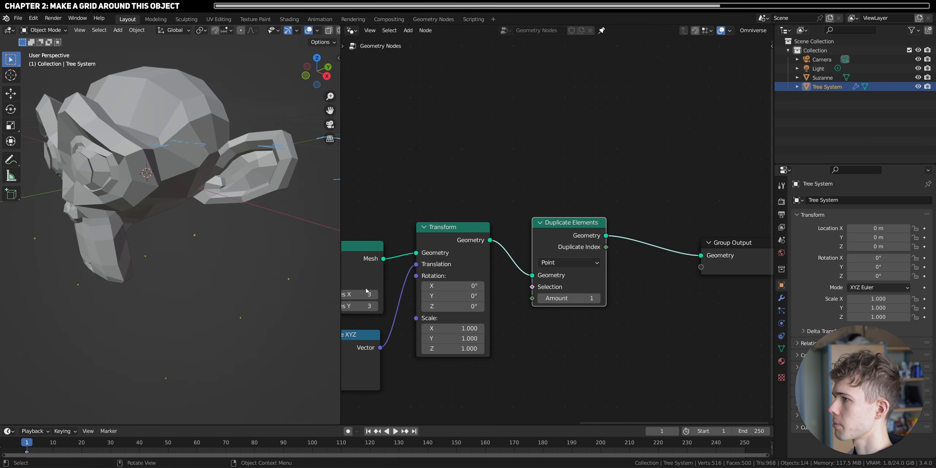
- Set the Duplicate Elements node's domain to Face and its amount to 10
{"action": "left_click", "coordinate": [566, 266]}
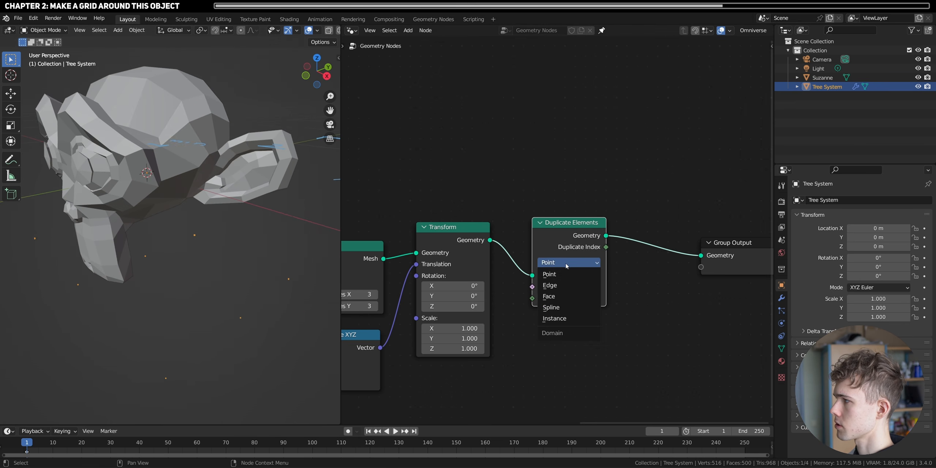
{"action": "left_click", "coordinate": [559, 294]}
{"action": "left_click", "coordinate": [565, 299]}
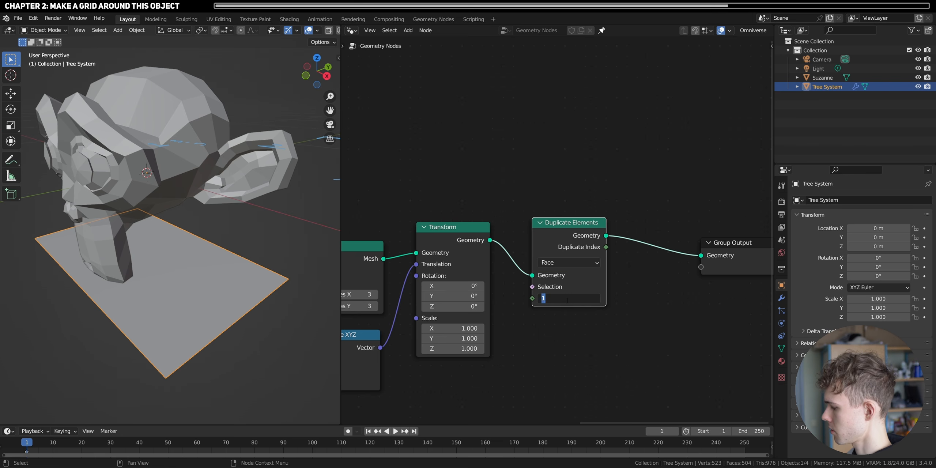
{"action": "type", "text": "10"}
{"action": "key", "text": "Return"}
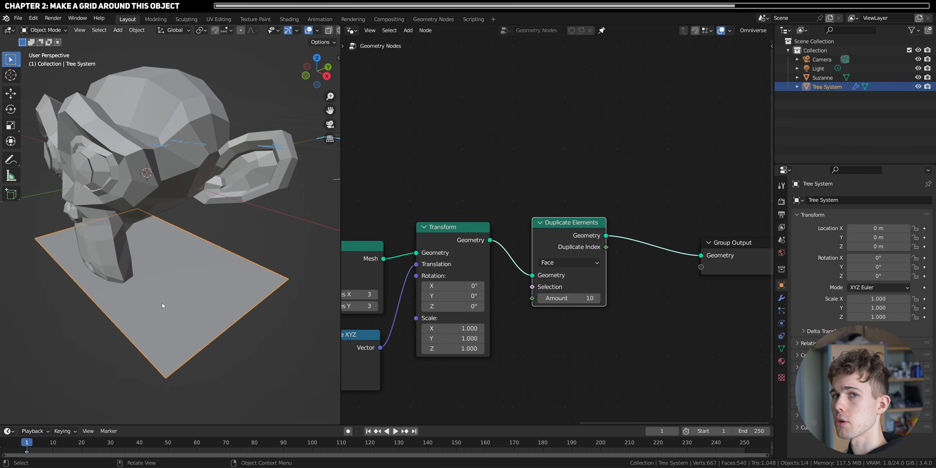
- Insert a Set Position node between the Duplicate Elements and Group Output nodes
{"action": "key", "text": "shift+a"}
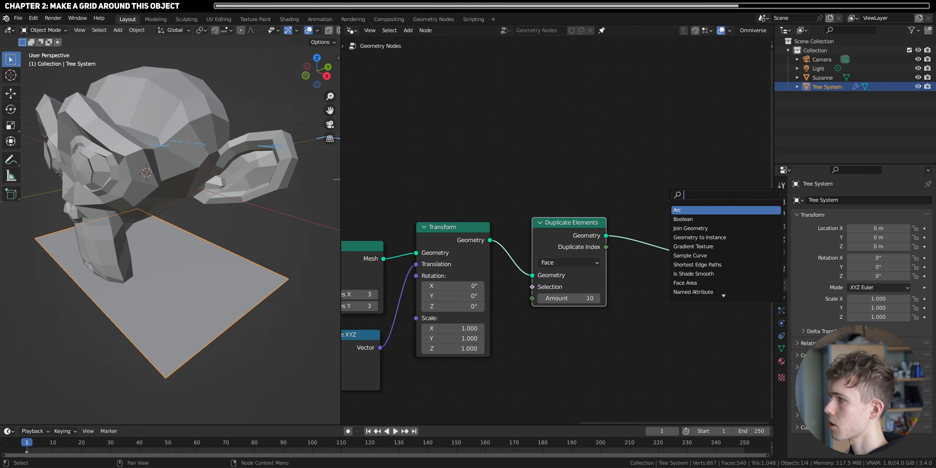
{"action": "type", "text": "set po"}
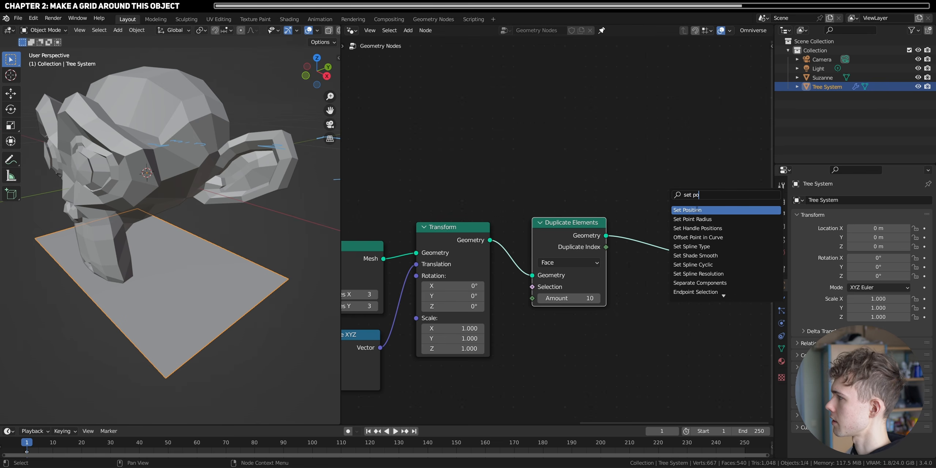
{"action": "key", "text": "Return"}
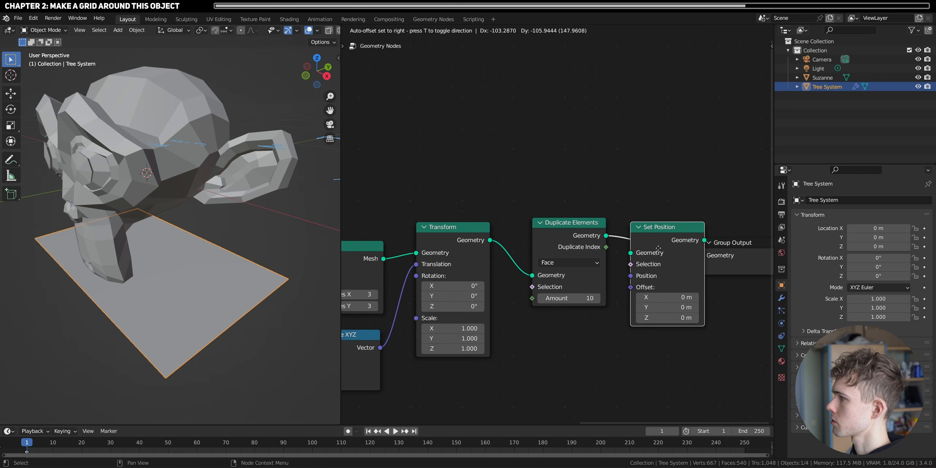
{"action": "left_click", "coordinate": [670, 262]}
{"action": "middle_click_drag", "start_coordinate": [676, 278], "coordinate": [593, 272]}
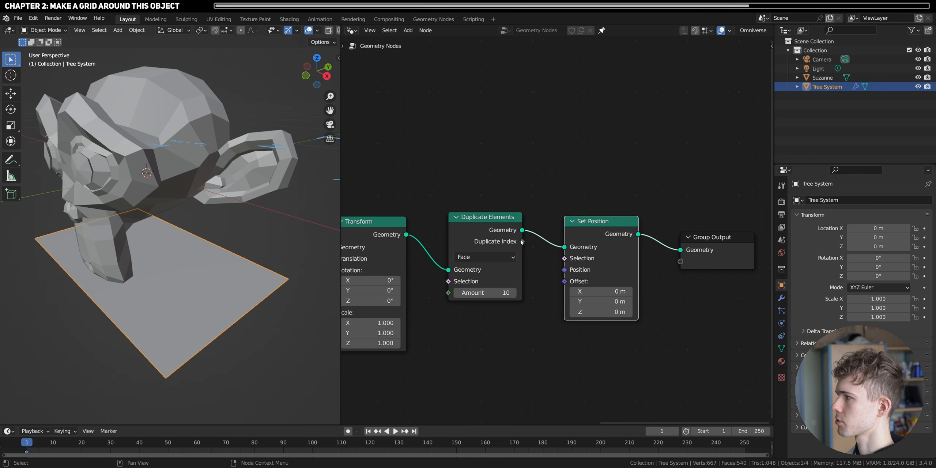
- Try linking Duplicate Index directly to Set Position's Offset to inspect the effect, and remove the link
{"action": "left_click_drag", "start_coordinate": [522, 240], "coordinate": [565, 281]}
{"action": "scroll", "coordinate": [131, 269], "scroll_direction": "down", "scroll_amount": 5}
{"action": "middle_click_drag", "start_coordinate": [131, 269], "coordinate": [189, 294]}
{"action": "middle_click_drag", "start_coordinate": [235, 251], "coordinate": [264, 257]}
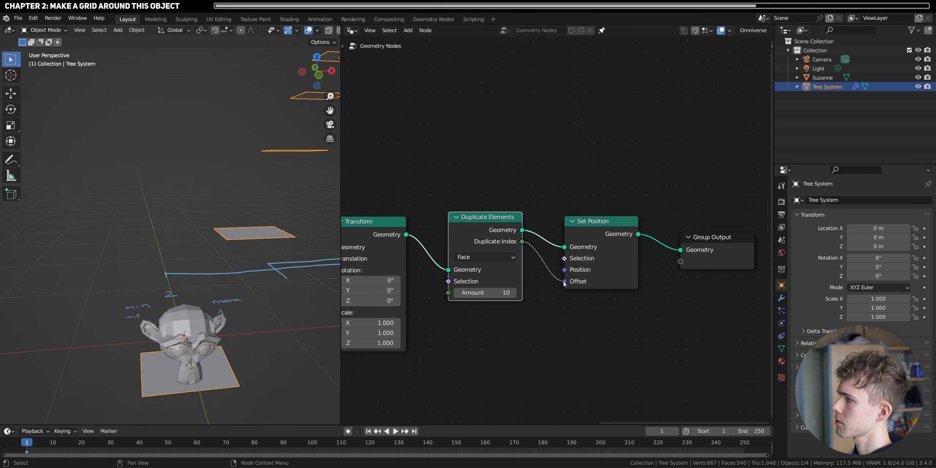
{"action": "left_click_drag", "start_coordinate": [564, 283], "coordinate": [551, 302]}
{"action": "left_click_drag", "start_coordinate": [596, 235], "coordinate": [606, 238]}
{"action": "left_click_drag", "start_coordinate": [612, 305], "coordinate": [627, 315]}
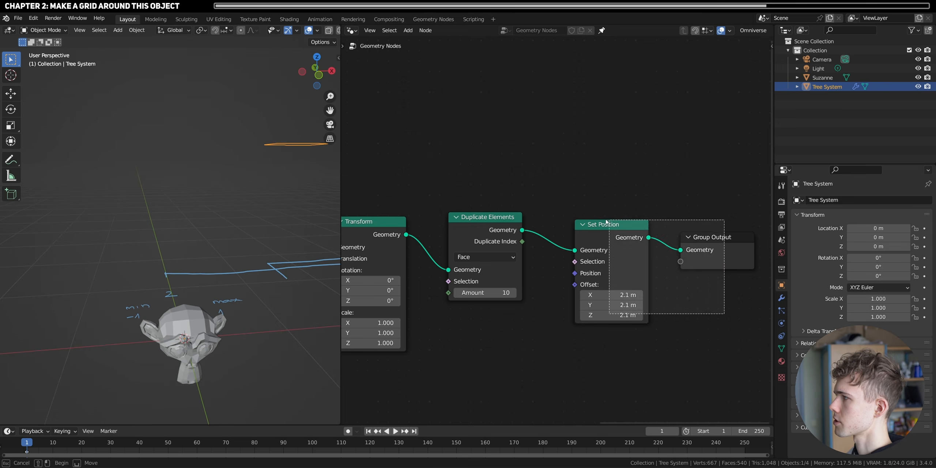
- Move the Set Position node farther away, add a Combine XYZ node and link its Vector output to Set Position's Offset
{"action": "left_click_drag", "start_coordinate": [614, 224], "coordinate": [730, 216]}
{"action": "key", "text": "shift+a"}
{"action": "type", "text": "combine"}
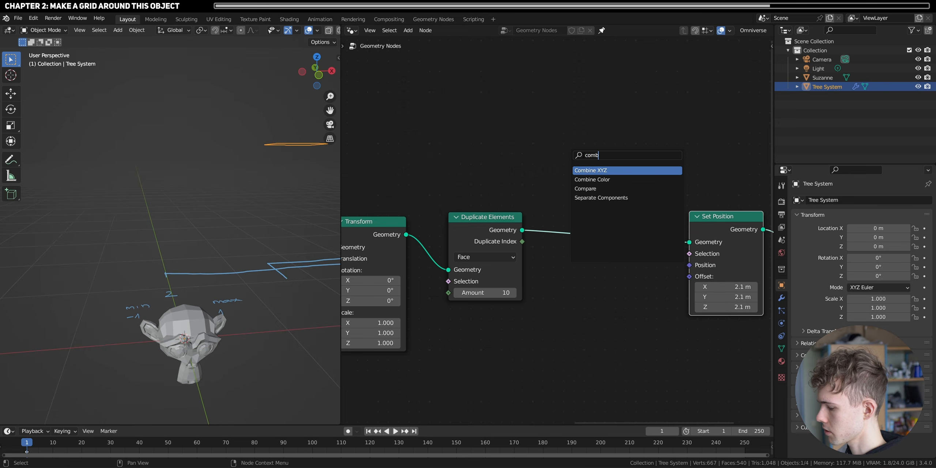
{"action": "left_click", "coordinate": [609, 170]}
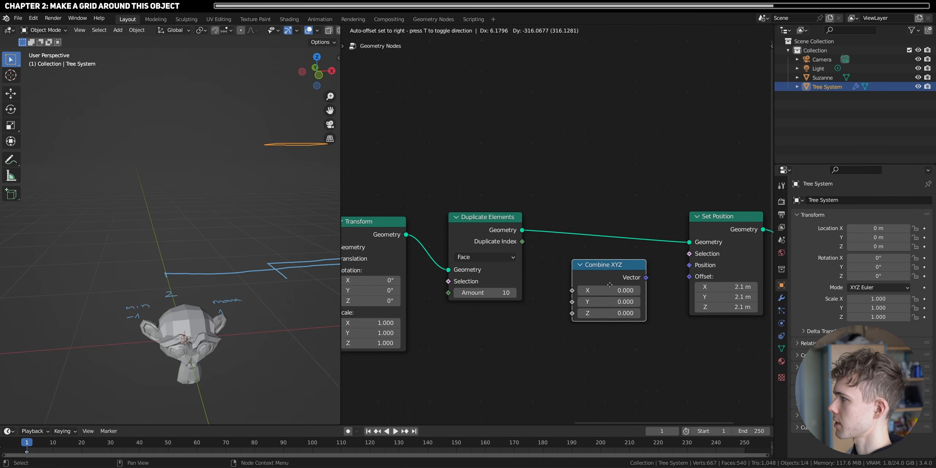
{"action": "left_click", "coordinate": [609, 273]}
{"action": "left_click_drag", "start_coordinate": [646, 280], "coordinate": [689, 277]}
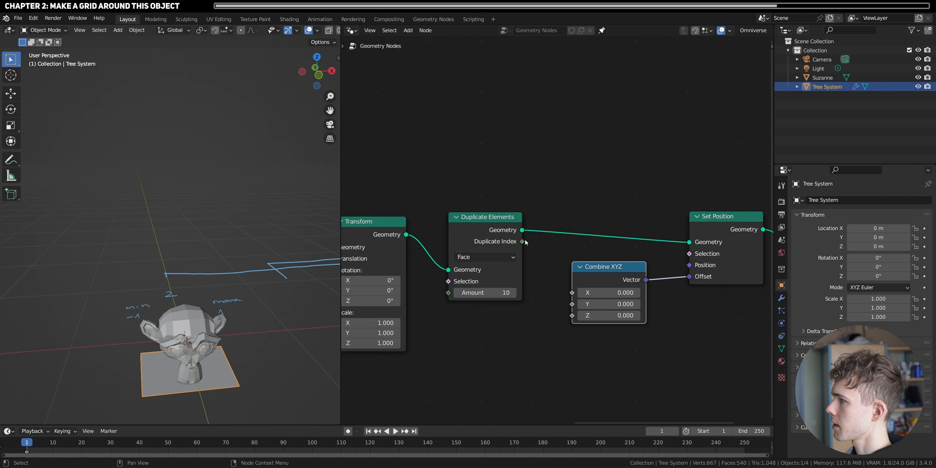
- Link Duplicate Index to the Z input of the new Combine XYZ node and examine the stacked grids around Suzanne
{"action": "left_click_drag", "start_coordinate": [523, 242], "coordinate": [572, 315]}
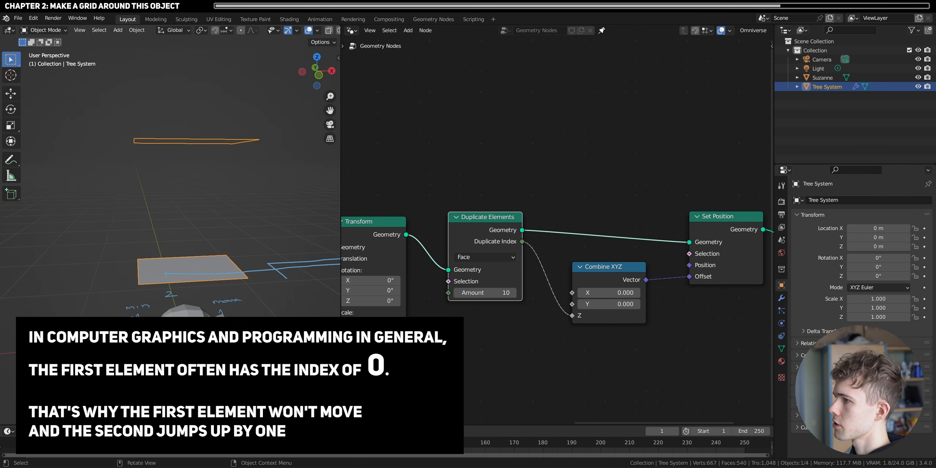
{"action": "middle_click_drag", "start_coordinate": [227, 205], "coordinate": [169, 164]}
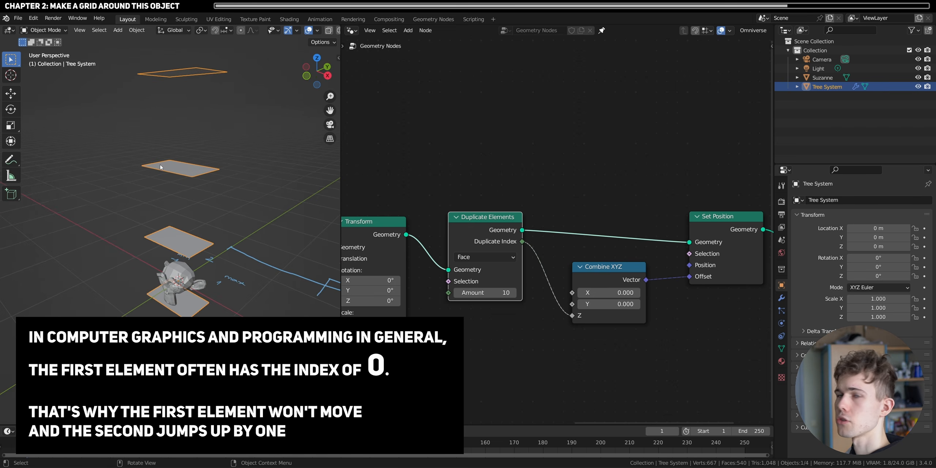
{"action": "scroll", "coordinate": [200, 196], "scroll_direction": "up", "scroll_amount": 5}
{"action": "middle_click_drag", "start_coordinate": [251, 259], "coordinate": [192, 199], "text": "shift"}
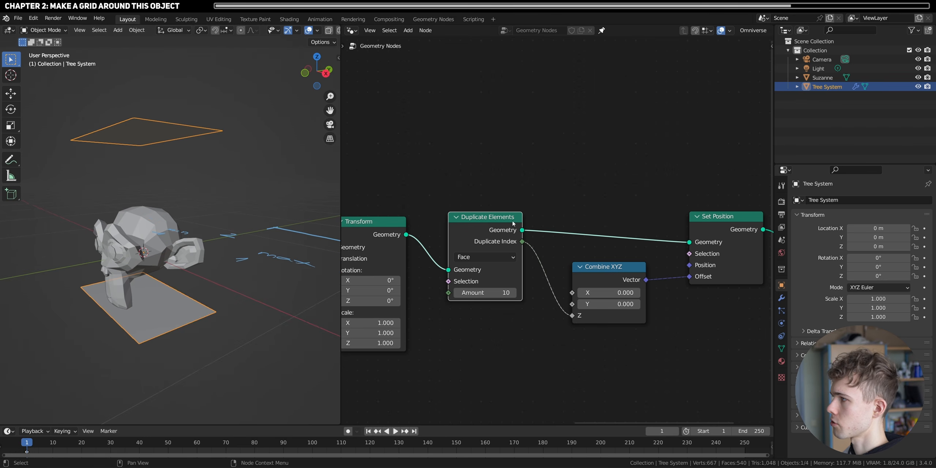
- Shift Combine XYZ and its downstream nodes to make room, and insert a Math node between Duplicate Index and the Z input
{"action": "scroll", "coordinate": [658, 293], "scroll_direction": "down", "scroll_amount": 3}
{"action": "left_click_drag", "start_coordinate": [701, 327], "coordinate": [606, 202]}
{"action": "left_click", "coordinate": [759, 245], "text": "shift"}
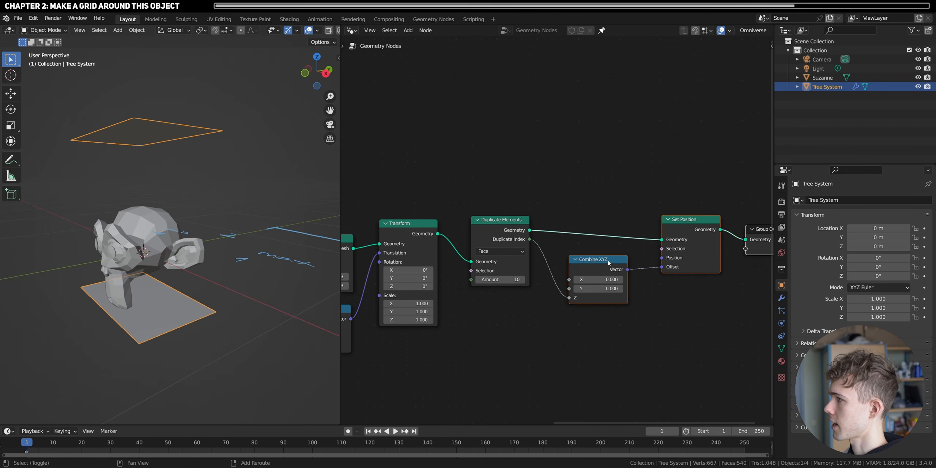
{"action": "left_click_drag", "start_coordinate": [586, 261], "coordinate": [653, 262]}
{"action": "scroll", "coordinate": [618, 253], "scroll_direction": "up", "scroll_amount": 4}
{"action": "key", "text": "shift+a"}
{"action": "type", "text": "s"}
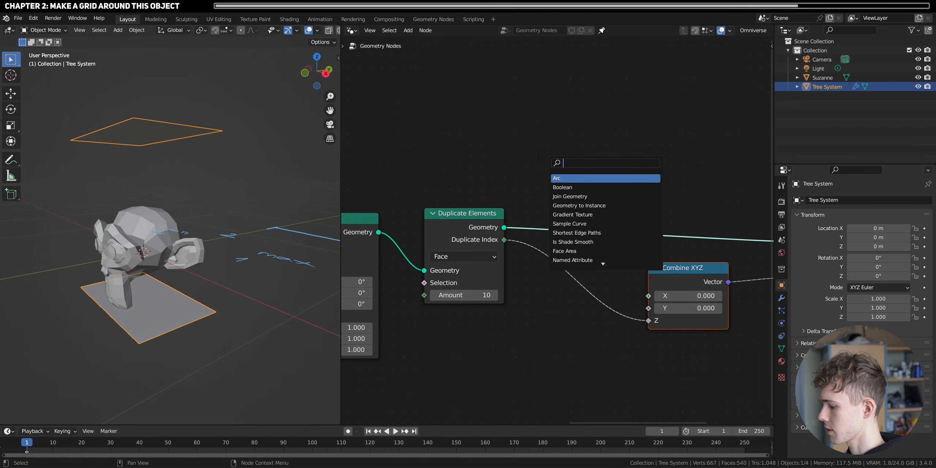
{"action": "type", "text": "math"}
{"action": "key", "text": "Return"}
{"action": "left_click", "coordinate": [556, 280]}
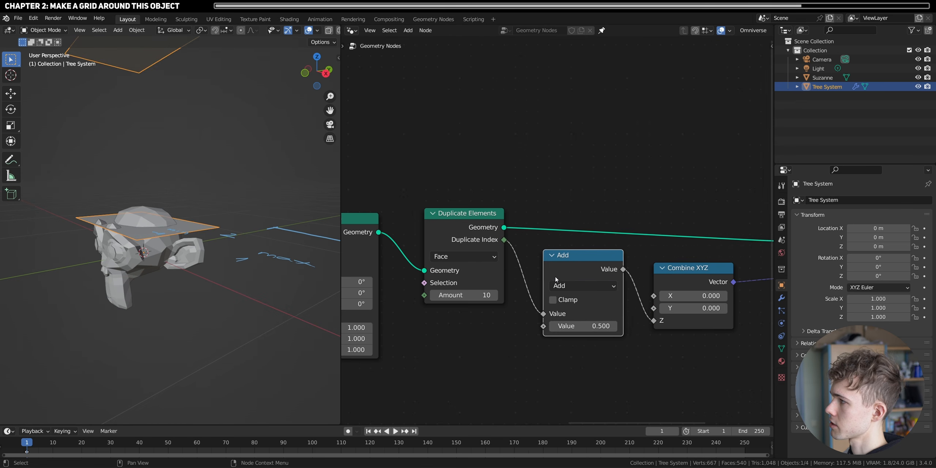
- Switch the Math node to Multiply and set its second value to 0.070
{"action": "left_click", "coordinate": [582, 287]}
{"action": "left_click", "coordinate": [265, 341]}
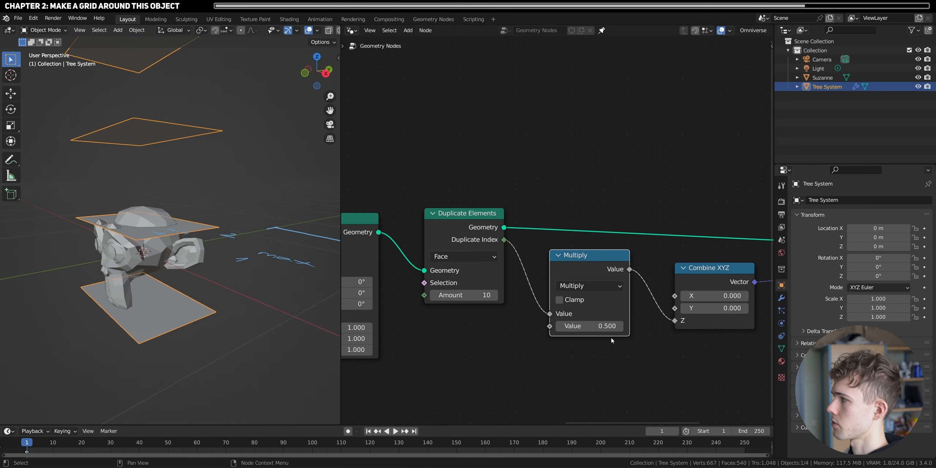
{"action": "left_click_drag", "start_coordinate": [608, 326], "coordinate": [600, 326]}
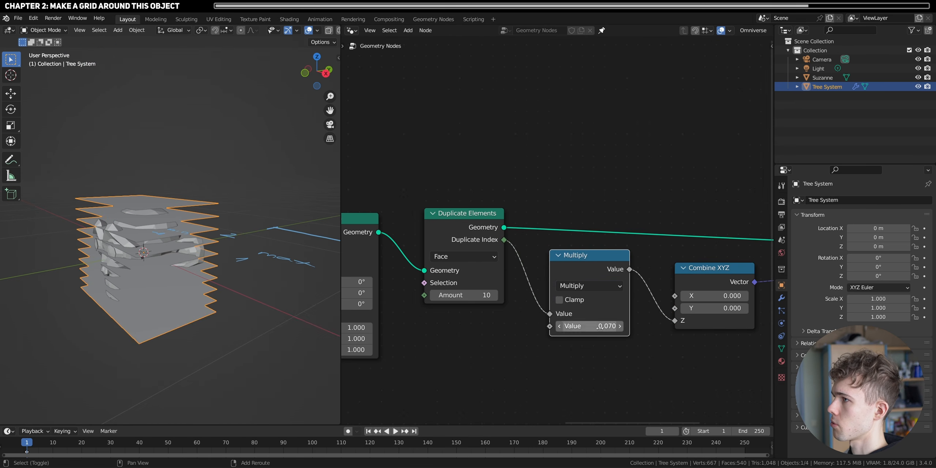
- Examine the stacked grids from the side and set the Duplicate Elements amount to 29
{"action": "middle_click_drag", "start_coordinate": [167, 223], "coordinate": [208, 207]}
{"action": "scroll", "coordinate": [207, 207], "scroll_direction": "up", "scroll_amount": 4}
{"action": "middle_click_drag", "start_coordinate": [165, 154], "coordinate": [173, 197]}
{"action": "scroll", "coordinate": [165, 166], "scroll_direction": "up", "scroll_amount": 3}
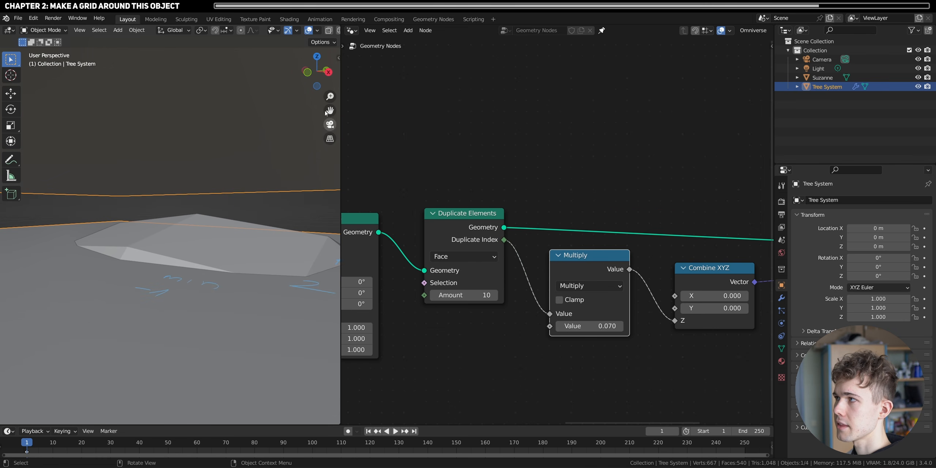
{"action": "left_click", "coordinate": [329, 72]}
{"action": "middle_click_drag", "start_coordinate": [207, 240], "coordinate": [192, 172]}
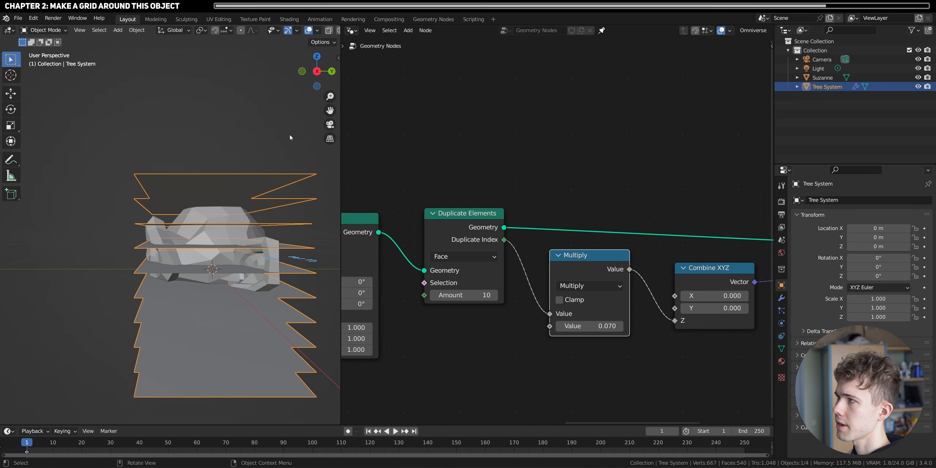
{"action": "left_click", "coordinate": [464, 295]}
{"action": "type", "text": "6"}
{"action": "key", "text": "Return"}
{"action": "mouse_move", "coordinate": [472, 295]}
{"action": "left_mouse_down"}
{"action": "mouse_move", "coordinate": [512, 296]}
{"action": "mouse_move", "coordinate": [450, 295]}
{"action": "mouse_move", "coordinate": [494, 295]}
{"action": "mouse_move", "coordinate": [472, 299]}
{"action": "left_mouse_up"}
- In the right orthographic view, draw an annotation bracket marking Suzanne's full height
{"action": "middle_click_drag", "start_coordinate": [212, 234], "coordinate": [216, 257]}
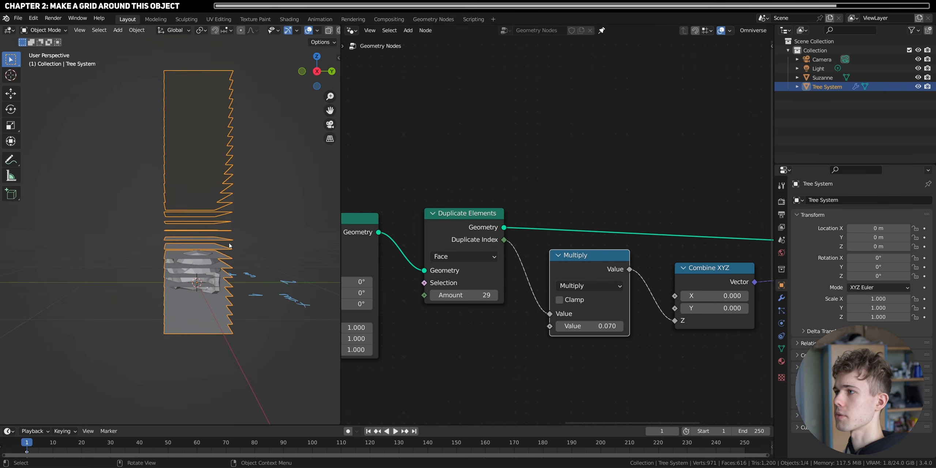
{"action": "key", "text": "KP_3"}
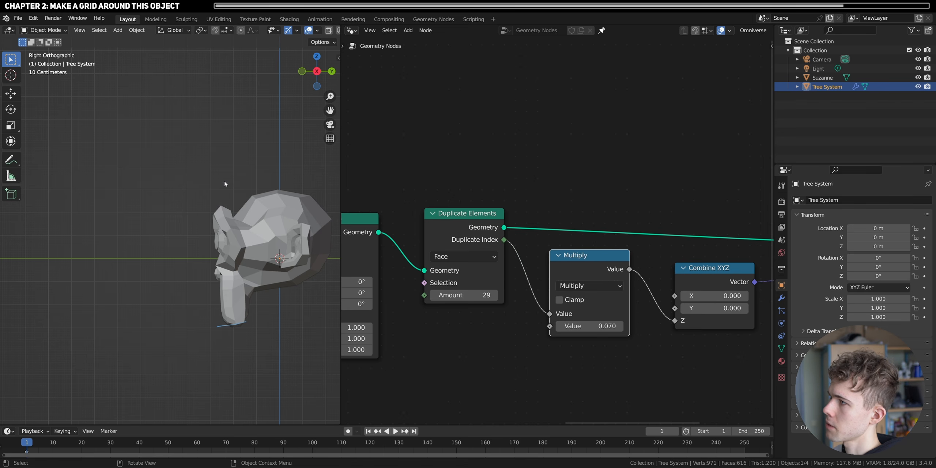
{"action": "left_click_drag", "start_coordinate": [224, 182], "coordinate": [309, 180]}
{"action": "mouse_move", "coordinate": [214, 180]}
{"action": "left_mouse_down"}
{"action": "mouse_move", "coordinate": [195, 216]}
{"action": "mouse_move", "coordinate": [194, 319]}
{"action": "mouse_move", "coordinate": [219, 326]}
{"action": "left_mouse_up"}
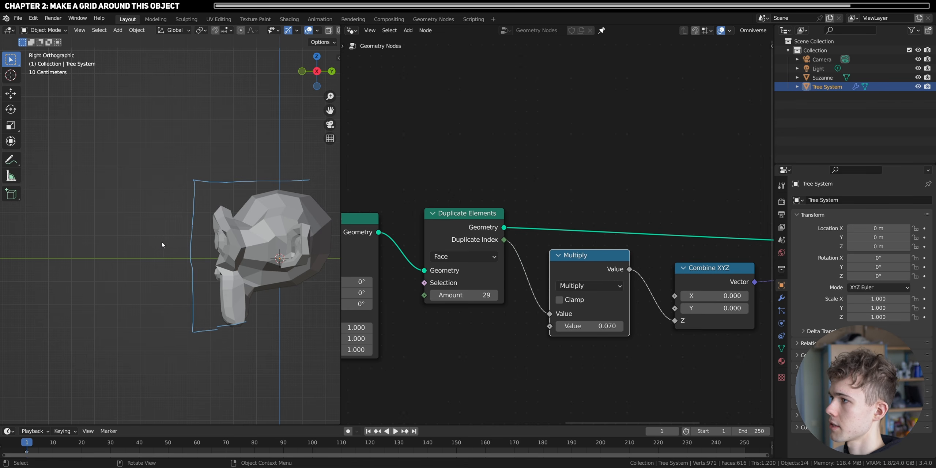
- Annotate the height bracket with 3 at its middle, 1,5 at its upper end and -1,5 at its lower end
{"action": "left_click_drag", "start_coordinate": [165, 246], "coordinate": [140, 262]}
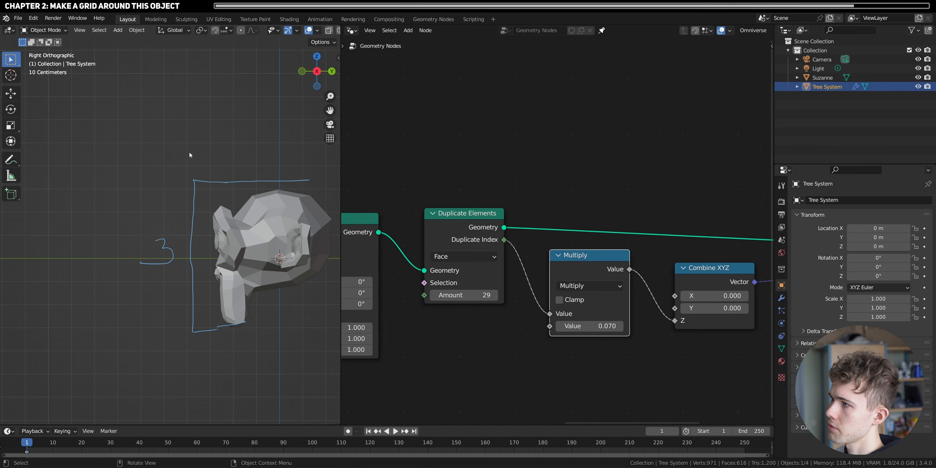
{"action": "left_click_drag", "start_coordinate": [162, 166], "coordinate": [158, 179]}
{"action": "mouse_move", "coordinate": [170, 173]}
{"action": "left_mouse_down"}
{"action": "mouse_move", "coordinate": [168, 184]}
{"action": "mouse_move", "coordinate": [180, 163]}
{"action": "left_mouse_up"}
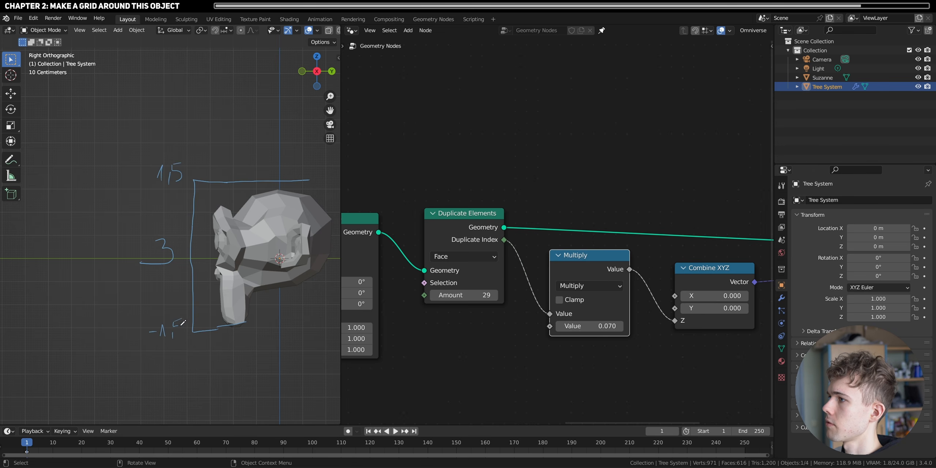
{"action": "left_click_drag", "start_coordinate": [178, 321], "coordinate": [175, 335]}
{"action": "left_click_drag", "start_coordinate": [178, 319], "coordinate": [185, 318]}
- Annotate the spacing formula 3/29 beside the bracket and draw evenly spaced tick marks up its lower half
{"action": "left_click_drag", "start_coordinate": [23, 245], "coordinate": [23, 262]}
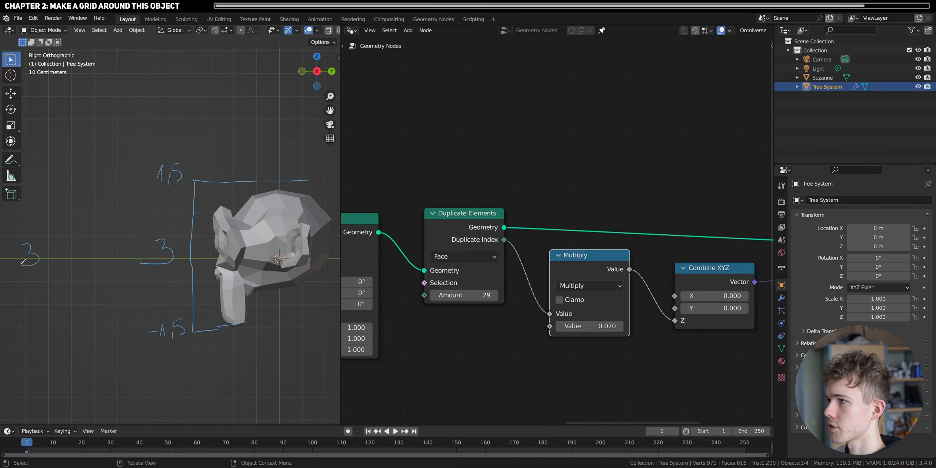
{"action": "mouse_move", "coordinate": [55, 236]}
{"action": "left_mouse_down"}
{"action": "mouse_move", "coordinate": [46, 269]}
{"action": "mouse_move", "coordinate": [81, 265]}
{"action": "mouse_move", "coordinate": [97, 245]}
{"action": "mouse_move", "coordinate": [101, 262]}
{"action": "left_mouse_up"}
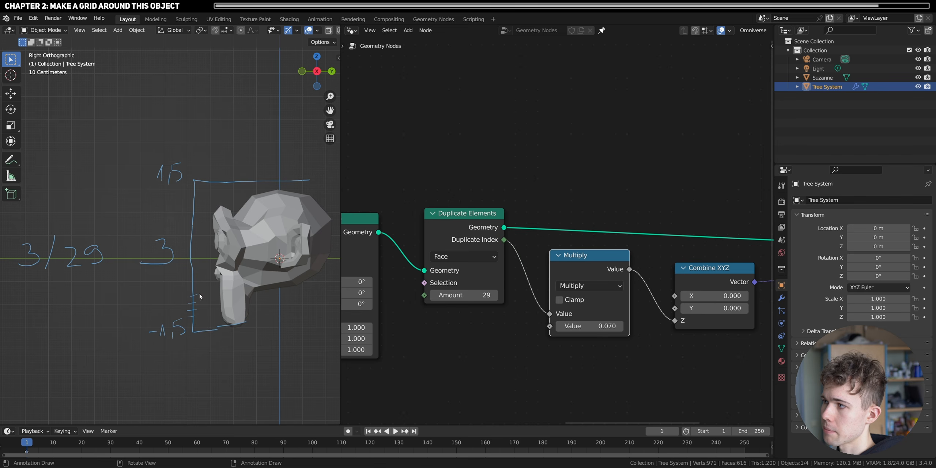
{"action": "left_click_drag", "start_coordinate": [189, 275], "coordinate": [198, 272]}
{"action": "left_click_drag", "start_coordinate": [190, 268], "coordinate": [197, 265]}
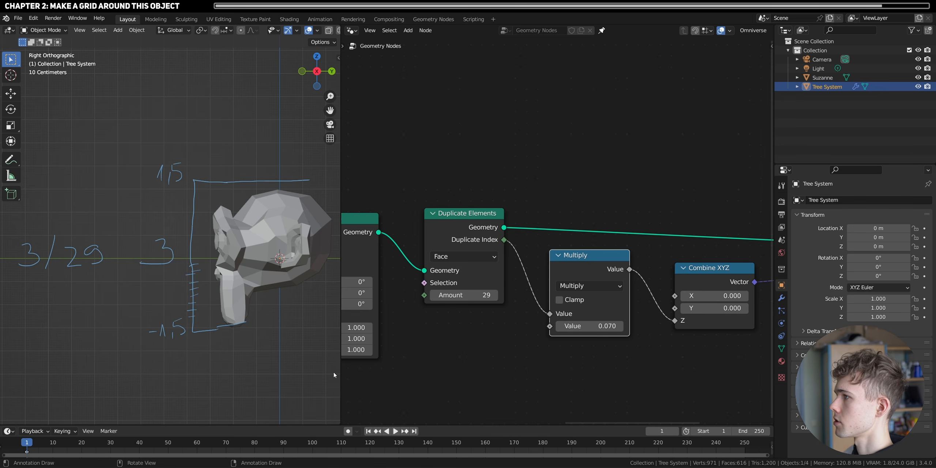
- Add a Math node fed by the Z Range output of the Ranges group and set its operation to Divide
{"action": "scroll", "coordinate": [510, 307], "scroll_direction": "down", "scroll_amount": 10}
{"action": "middle_click_drag", "start_coordinate": [510, 308], "coordinate": [611, 307]}
{"action": "scroll", "coordinate": [604, 305], "scroll_direction": "up", "scroll_amount": 5}
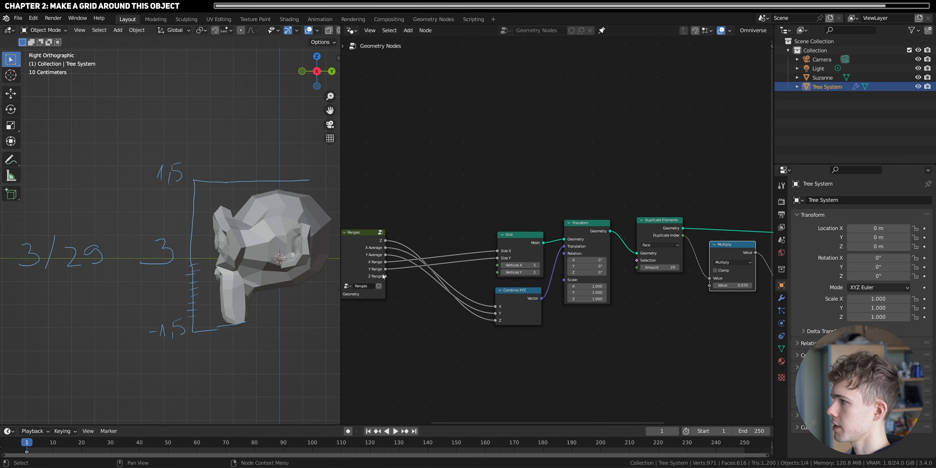
{"action": "left_click_drag", "start_coordinate": [386, 278], "coordinate": [618, 340]}
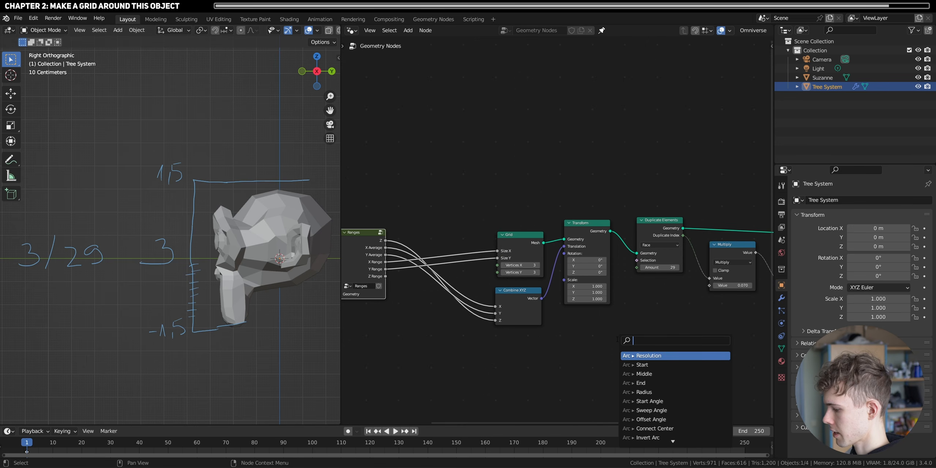
{"action": "type", "text": "math"}
{"action": "left_click", "coordinate": [644, 355]}
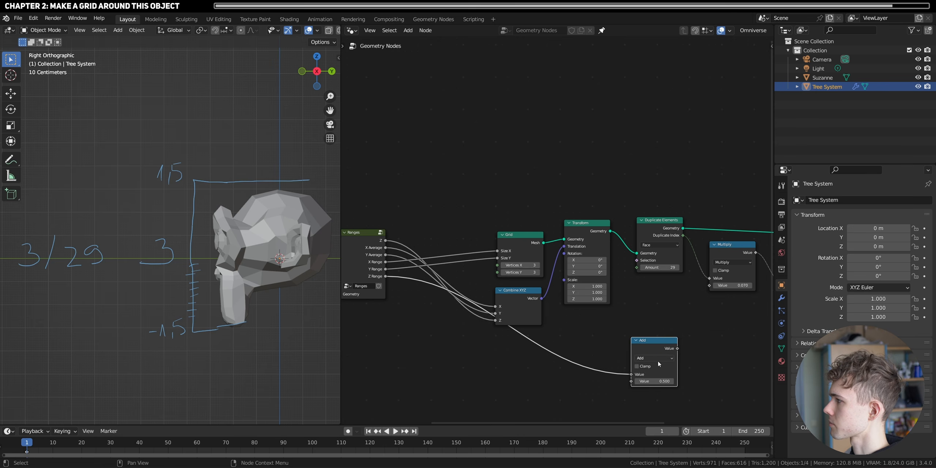
{"action": "left_click", "coordinate": [654, 358]}
{"action": "left_click", "coordinate": [651, 391]}
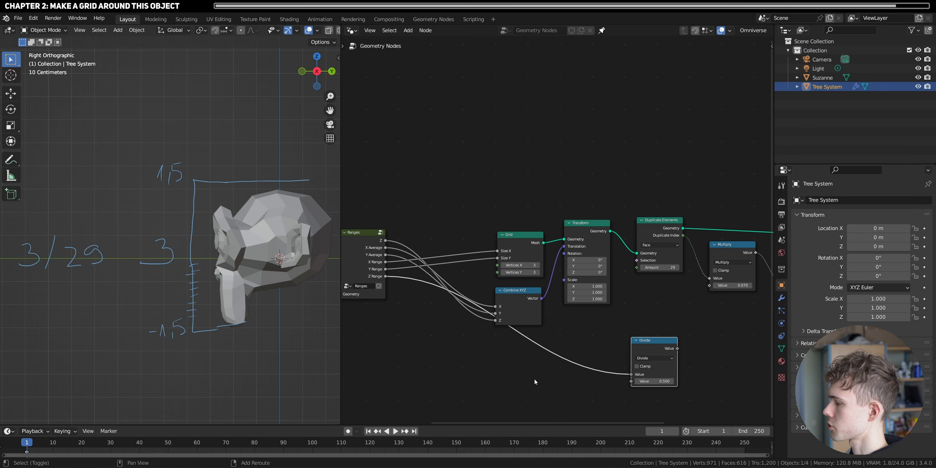
- Reroute the Z Range link beneath the Combine XYZ node and place the Divide node below Duplicate Elements
{"action": "right_click_drag", "start_coordinate": [576, 340], "coordinate": [576, 340], "text": "shift"}
{"action": "key", "text": "g"}
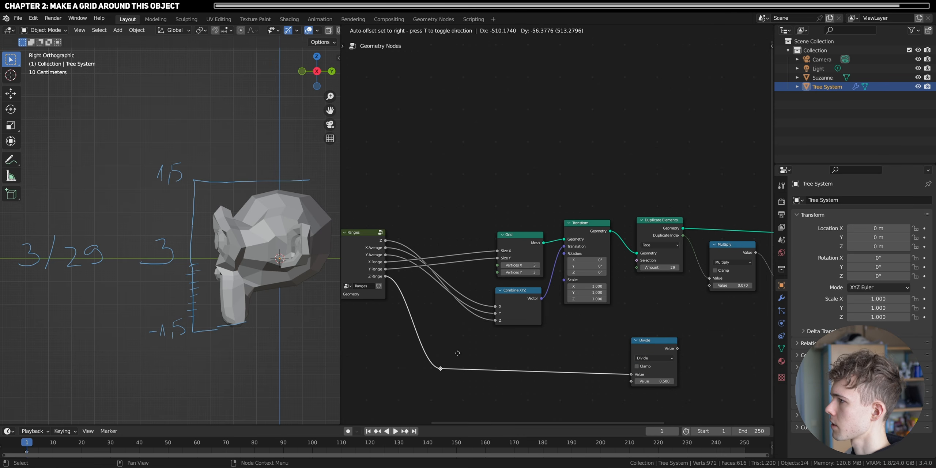
{"action": "left_click", "coordinate": [458, 353]}
{"action": "left_click", "coordinate": [613, 350]}
{"action": "middle_click_drag", "start_coordinate": [605, 343], "coordinate": [518, 356]}
{"action": "scroll", "coordinate": [518, 355], "scroll_direction": "up", "scroll_amount": 3}
{"action": "left_click_drag", "start_coordinate": [567, 355], "coordinate": [576, 342]}
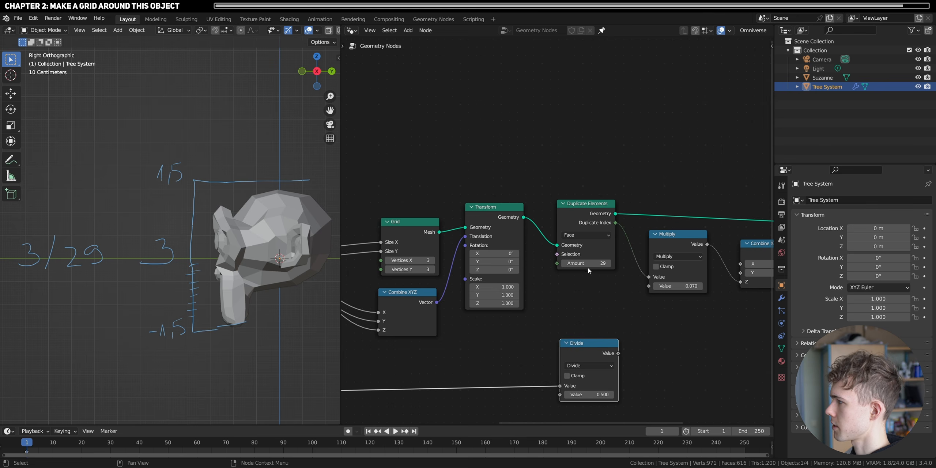
- Add an Integer node and connect it to the Divide node's second value and the Duplicate Elements Amount
{"action": "scroll", "coordinate": [569, 317], "scroll_direction": "up", "scroll_amount": 3}
{"action": "key", "text": "shift+a"}
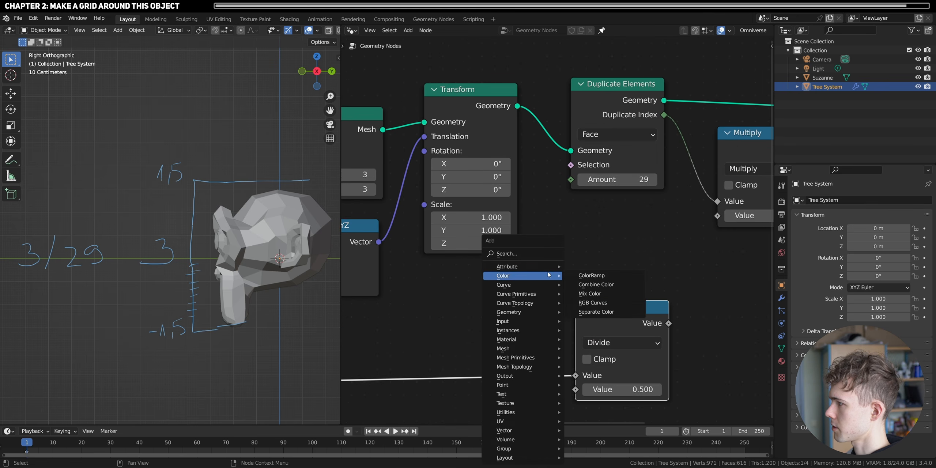
{"action": "type", "text": "integer"}
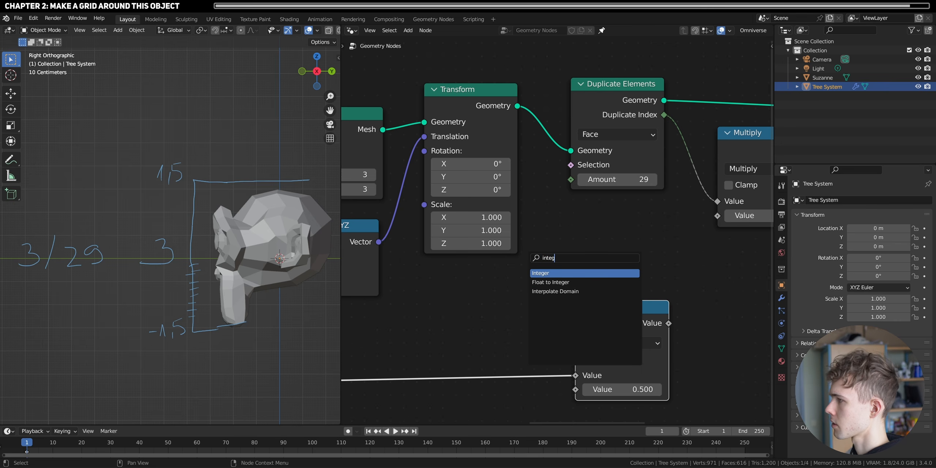
{"action": "key", "text": "Return"}
{"action": "left_click", "coordinate": [453, 309]}
{"action": "left_click_drag", "start_coordinate": [523, 301], "coordinate": [575, 388]}
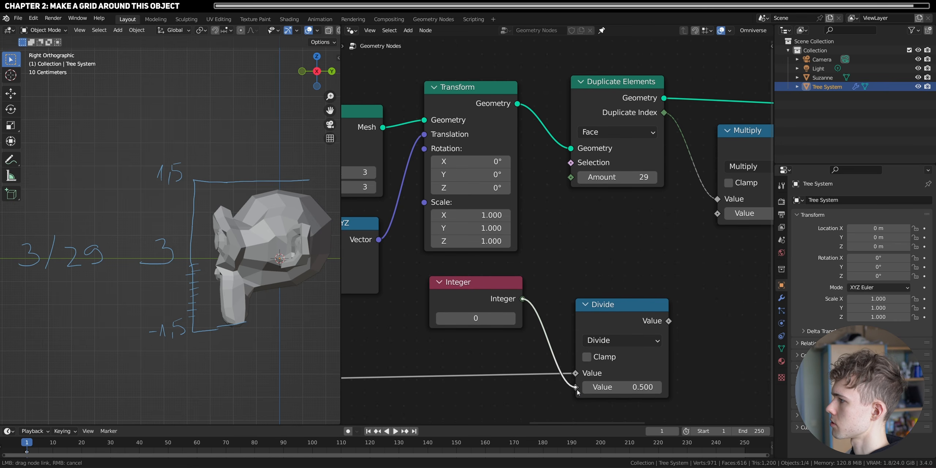
{"action": "left_click_drag", "start_coordinate": [523, 299], "coordinate": [573, 177]}
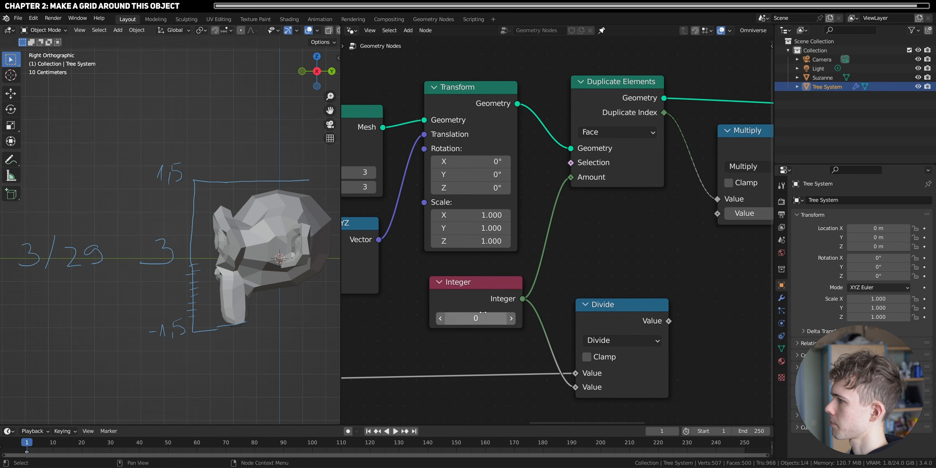
- Link the Divide result to the Multiply node's second value and set the Integer to 22
{"action": "left_click_drag", "start_coordinate": [475, 318], "coordinate": [438, 194]}
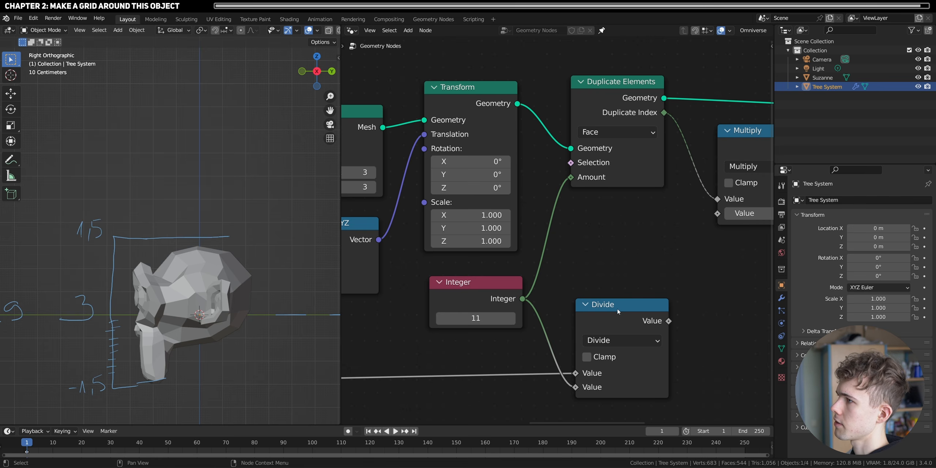
{"action": "left_click_drag", "start_coordinate": [668, 321], "coordinate": [717, 214]}
{"action": "middle_click_drag", "start_coordinate": [175, 315], "coordinate": [158, 294]}
{"action": "left_click_drag", "start_coordinate": [475, 318], "coordinate": [504, 318]}
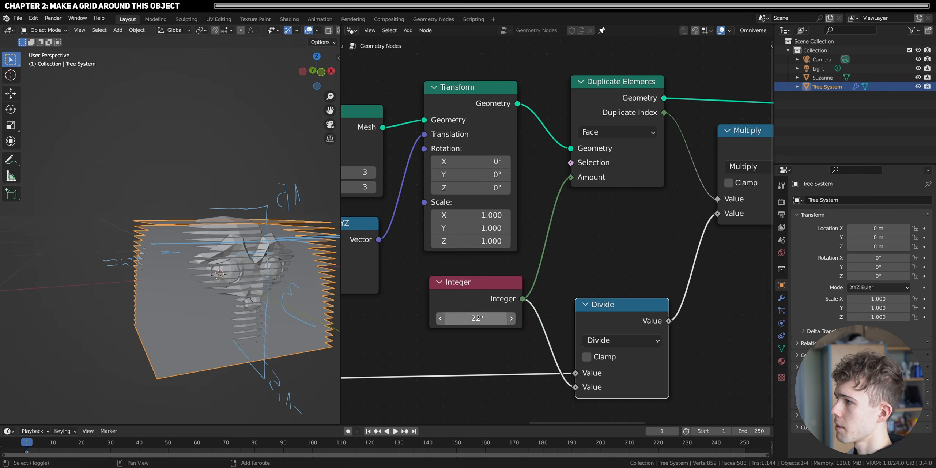
{"action": "middle_click_drag", "start_coordinate": [202, 293], "coordinate": [174, 302]}
{"action": "scroll", "coordinate": [240, 237], "scroll_direction": "up", "scroll_amount": 4}
{"action": "middle_click_drag", "start_coordinate": [240, 236], "coordinate": [211, 237]}
- Insert a Math node set to Add with value 1 between the Integer and the Duplicate Elements Amount
{"action": "key", "text": "shift+d"}
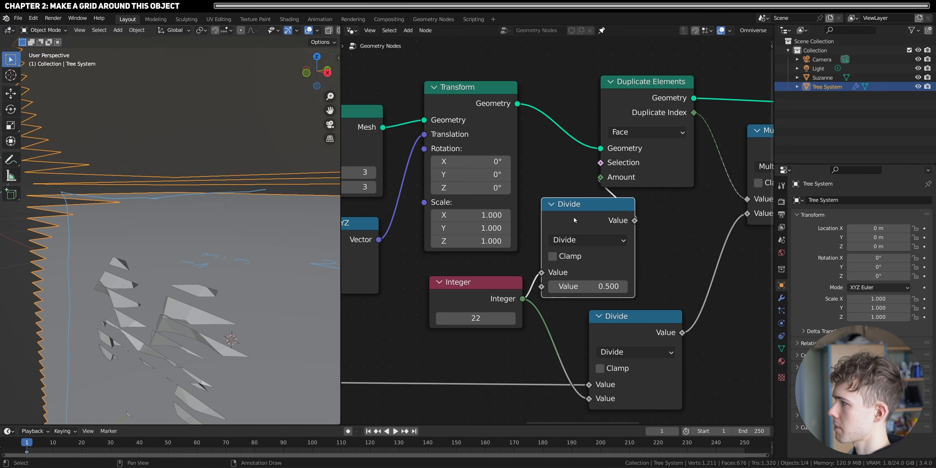
{"action": "left_click", "coordinate": [613, 214]}
{"action": "left_click", "coordinate": [622, 240]}
{"action": "left_click", "coordinate": [219, 275]}
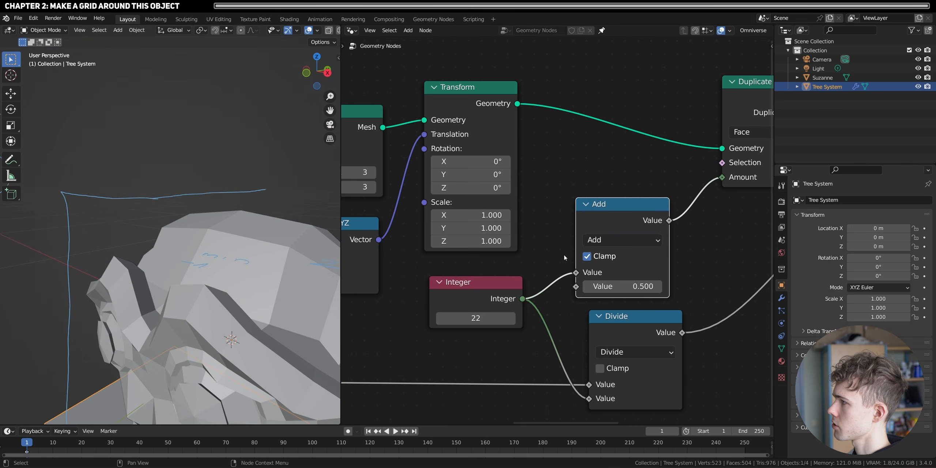
{"action": "left_click", "coordinate": [631, 289]}
{"action": "type", "text": "1"}
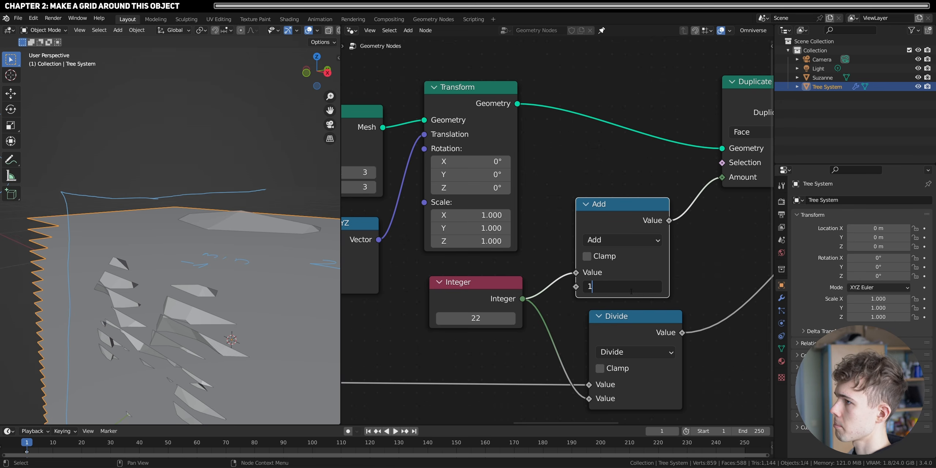
{"action": "key", "text": "Return"}
{"action": "scroll", "coordinate": [147, 269], "scroll_direction": "down", "scroll_amount": 5}
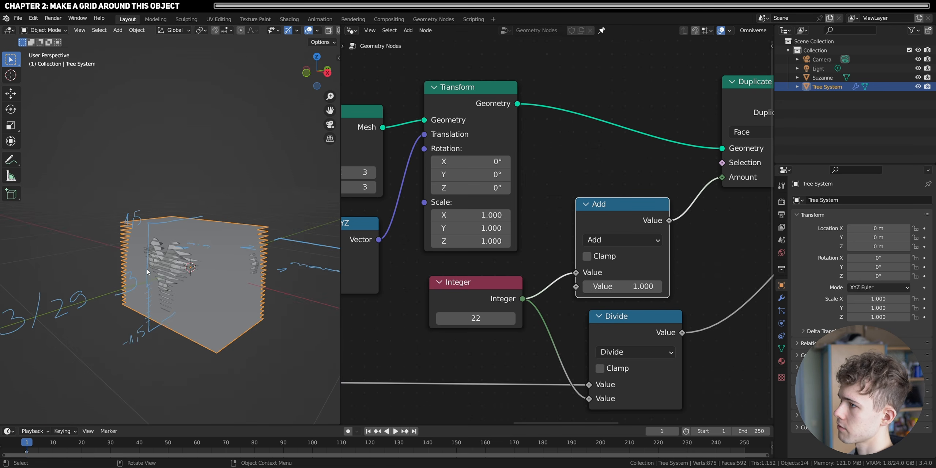
{"action": "middle_click_drag", "start_coordinate": [147, 269], "coordinate": [176, 286]}
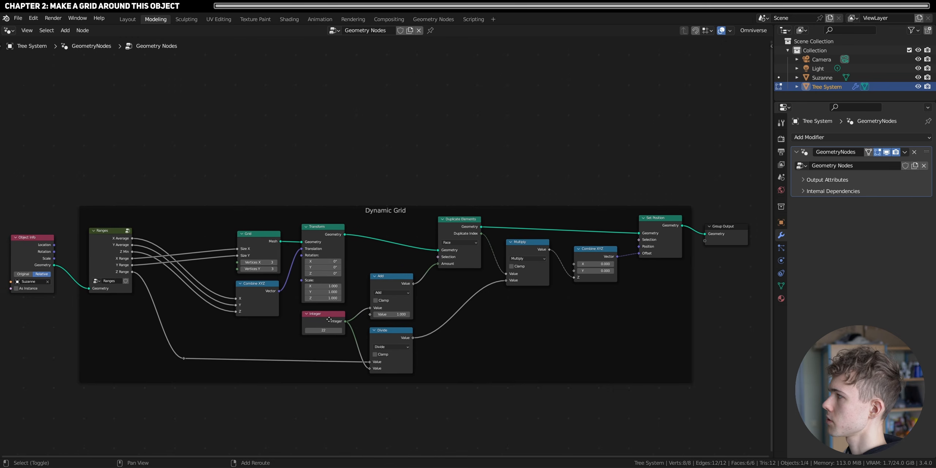
{"action": "middle_click_drag", "start_coordinate": [330, 320], "coordinate": [330, 316], "text": "shift"}
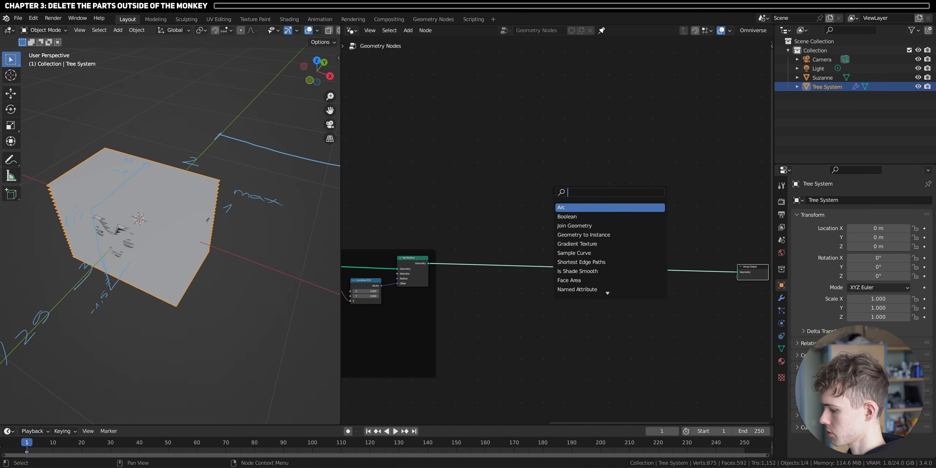
- Insert a Mesh to Points node between Set Position and Group Output
{"action": "type", "text": "mesh"}
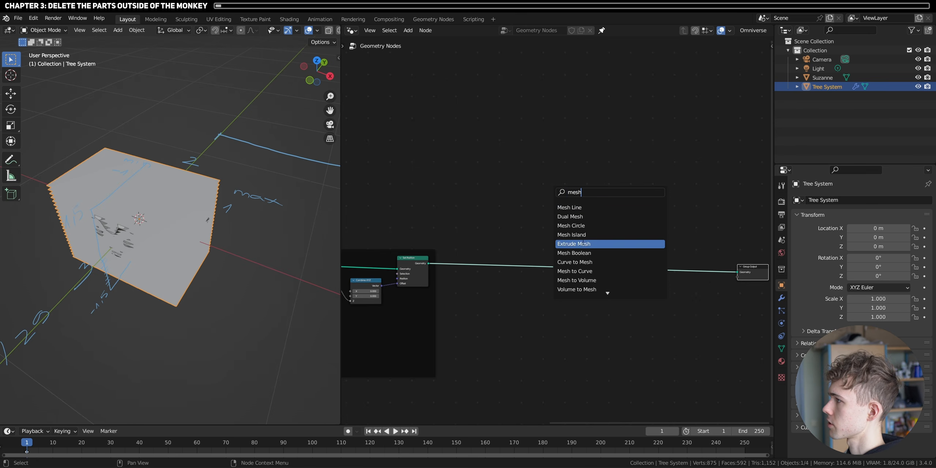
{"action": "left_click", "coordinate": [585, 271]}
{"action": "scroll", "coordinate": [239, 257], "scroll_direction": "up", "scroll_amount": 3}
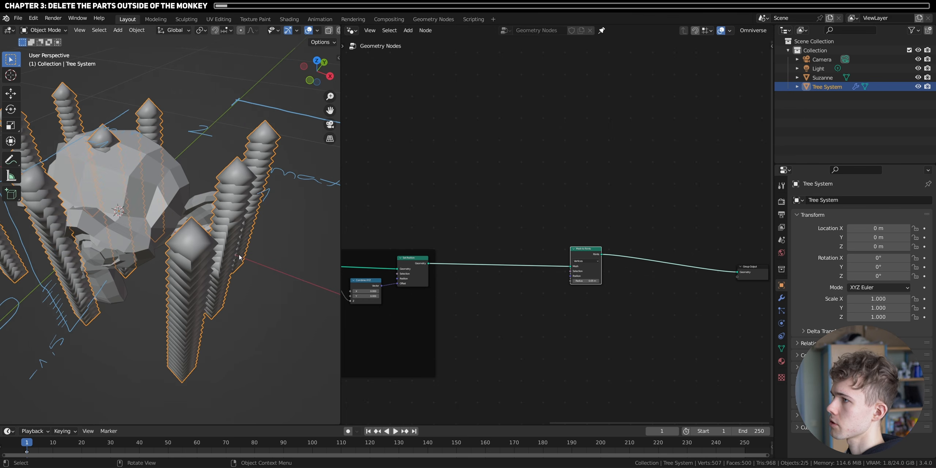
{"action": "scroll", "coordinate": [321, 284], "scroll_direction": "down", "scroll_amount": 3}
{"action": "middle_click_drag", "start_coordinate": [161, 222], "coordinate": [200, 269], "text": "shift"}
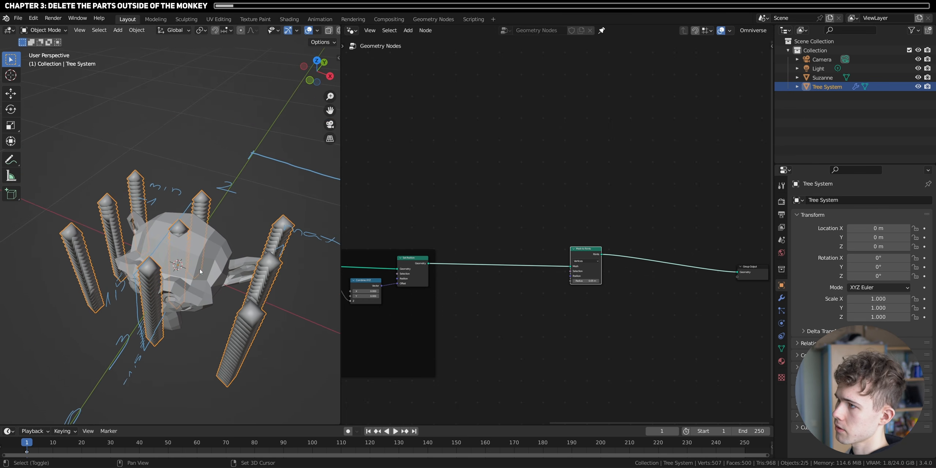
- Raise the Grid node's vertex counts and set the Mesh to Points radius to 0.01 m
{"action": "middle_click_drag", "start_coordinate": [387, 288], "coordinate": [744, 284]}
{"action": "scroll", "coordinate": [501, 278], "scroll_direction": "up", "scroll_amount": 1}
{"action": "middle_click_drag", "start_coordinate": [497, 280], "coordinate": [615, 261]}
{"action": "scroll", "coordinate": [611, 263], "scroll_direction": "up", "scroll_amount": 2}
{"action": "mouse_move", "coordinate": [573, 283]}
{"action": "left_mouse_down", "text": "shift"}
{"action": "mouse_move", "coordinate": [585, 284]}
{"action": "mouse_move", "coordinate": [580, 293]}
{"action": "left_mouse_up", "text": "shift"}
{"action": "scroll", "coordinate": [618, 317], "scroll_direction": "down", "scroll_amount": 3}
{"action": "middle_click_drag", "start_coordinate": [619, 319], "coordinate": [197, 338]}
{"action": "left_click", "coordinate": [588, 283]}
{"action": "type", "text": "0.01"}
{"action": "key", "text": "Return"}
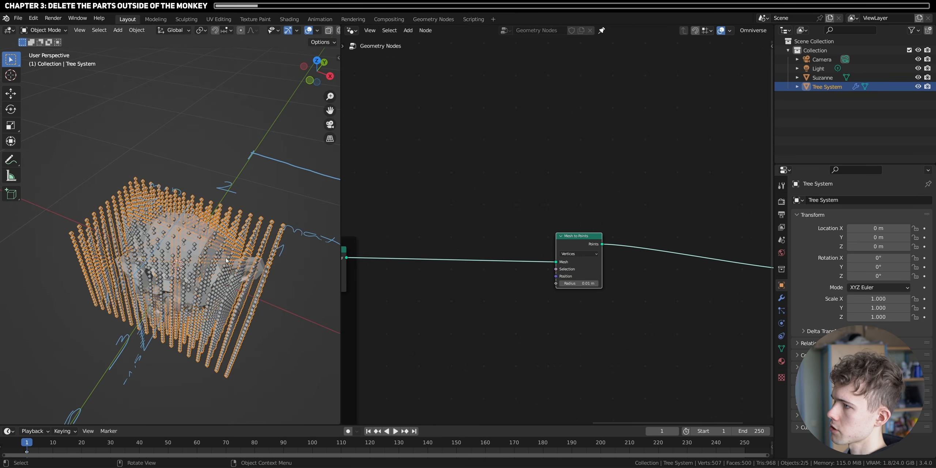
- Deselect the Tree System, inspect its point cloud in wireframe shading and return to solid shading
{"action": "mouse_move", "coordinate": [234, 256]}
{"action": "middle_mouse_down"}
{"action": "mouse_move", "coordinate": [198, 285]}
{"action": "mouse_move", "coordinate": [147, 384]}
{"action": "mouse_move", "coordinate": [157, 320]}
{"action": "middle_mouse_up"}
{"action": "left_click", "coordinate": [147, 384]}
{"action": "key", "text": "z"}
{"action": "left_click", "coordinate": [86, 311]}
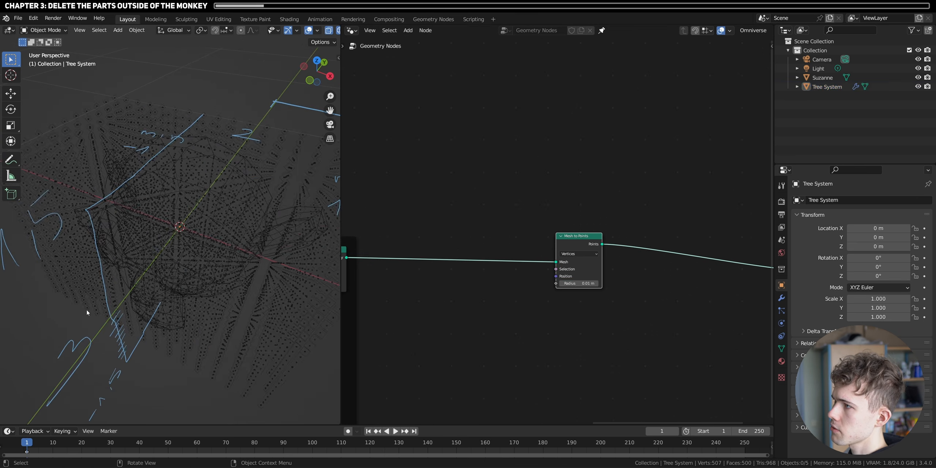
{"action": "mouse_move", "coordinate": [86, 311]}
{"action": "middle_mouse_down"}
{"action": "mouse_move", "coordinate": [211, 260]}
{"action": "mouse_move", "coordinate": [199, 241]}
{"action": "mouse_move", "coordinate": [134, 238]}
{"action": "mouse_move", "coordinate": [80, 275]}
{"action": "mouse_move", "coordinate": [87, 281]}
{"action": "middle_mouse_up"}
{"action": "key", "text": "z"}
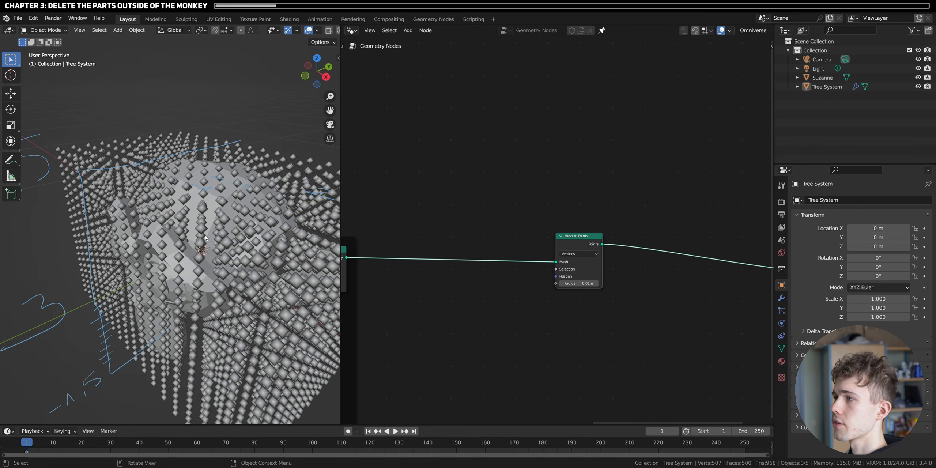
- Widen the node editor and annotate a large closed outline with small sample points inside and outside it
{"action": "scroll", "coordinate": [570, 219], "scroll_direction": "down", "scroll_amount": 5}
{"action": "left_click_drag", "start_coordinate": [340, 240], "coordinate": [212, 238]}
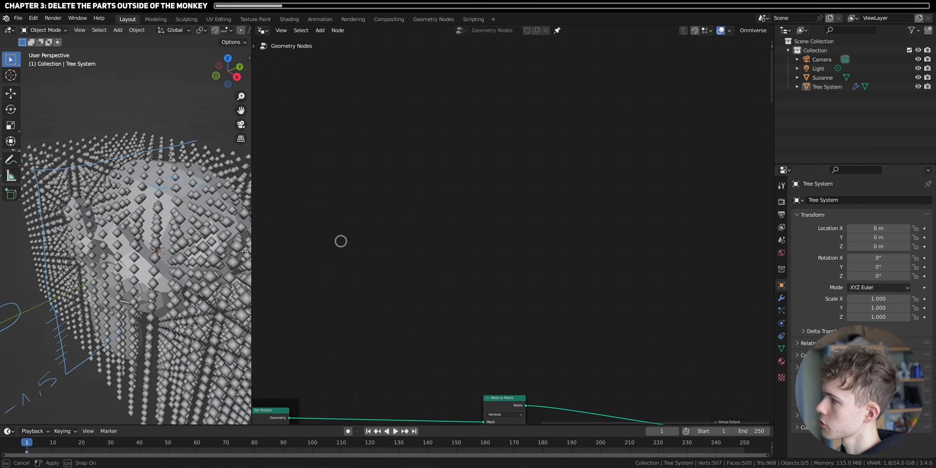
{"action": "mouse_move", "coordinate": [327, 234]}
{"action": "left_mouse_down"}
{"action": "mouse_move", "coordinate": [319, 161]}
{"action": "mouse_move", "coordinate": [516, 121]}
{"action": "mouse_move", "coordinate": [441, 311]}
{"action": "mouse_move", "coordinate": [308, 207]}
{"action": "left_mouse_up"}
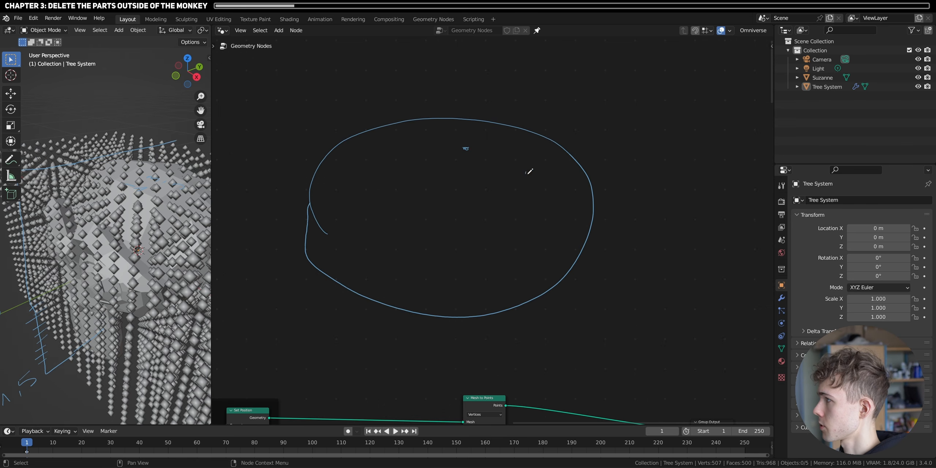
{"action": "left_click_drag", "start_coordinate": [526, 174], "coordinate": [529, 173]}
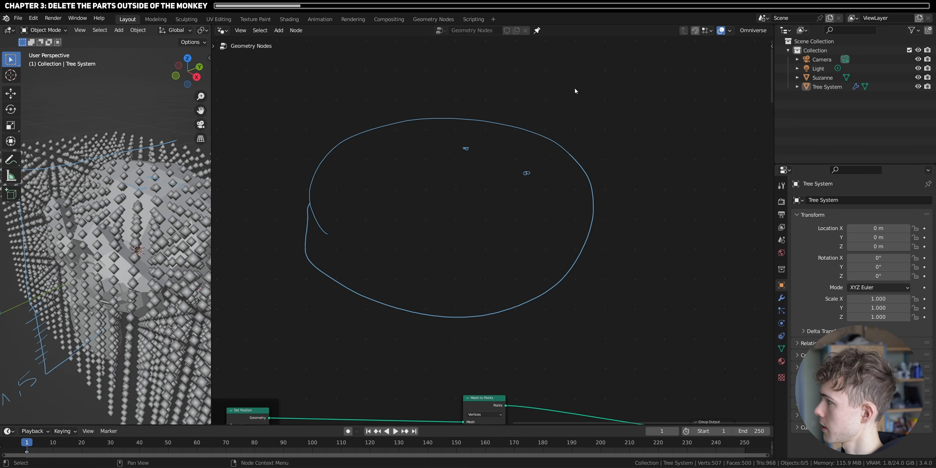
{"action": "left_click_drag", "start_coordinate": [615, 152], "coordinate": [613, 154]}
- Draw tick marks across the outline's upper curve to divide it into face segments
{"action": "scroll", "coordinate": [503, 159], "scroll_direction": "up", "scroll_amount": 3}
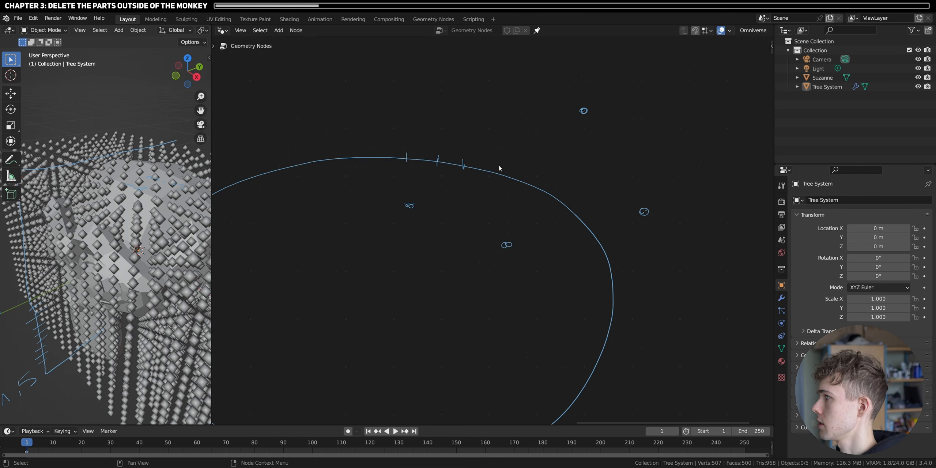
{"action": "left_click_drag", "start_coordinate": [532, 179], "coordinate": [528, 188]}
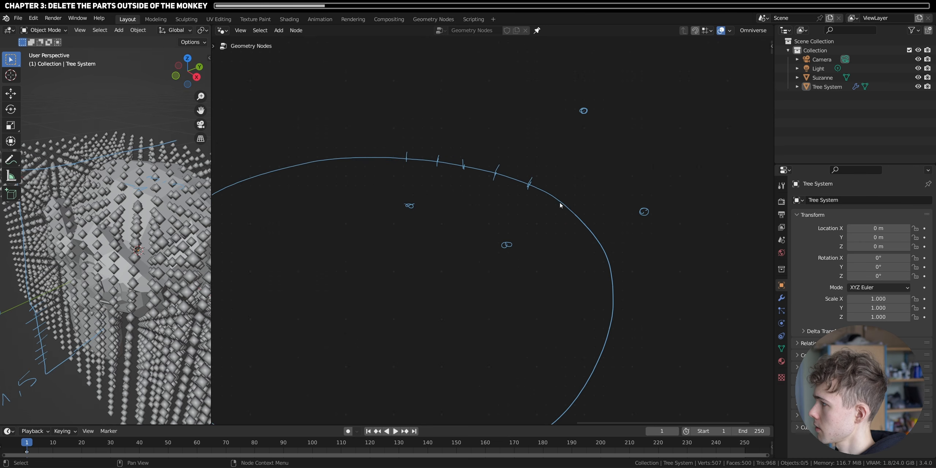
{"action": "left_click_drag", "start_coordinate": [605, 243], "coordinate": [598, 248]}
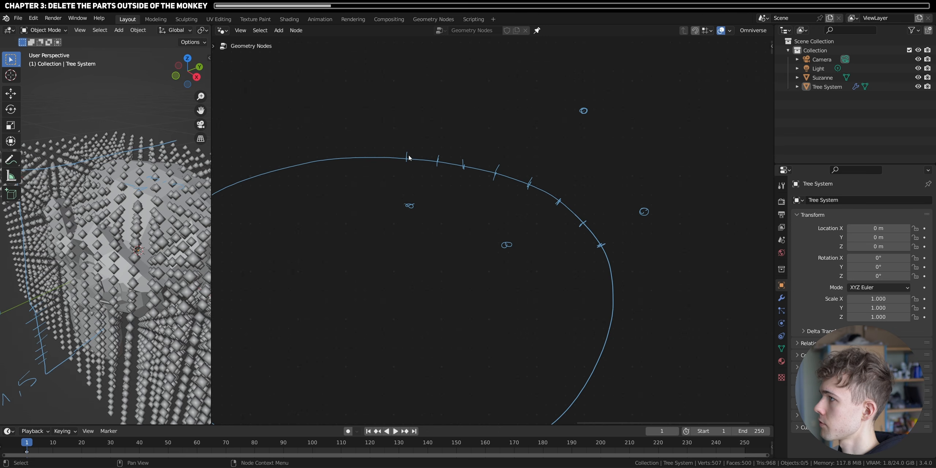
- Highlight three of the outline's segments with yellow zigzag annotations
{"action": "left_click_drag", "start_coordinate": [418, 155], "coordinate": [438, 158]}
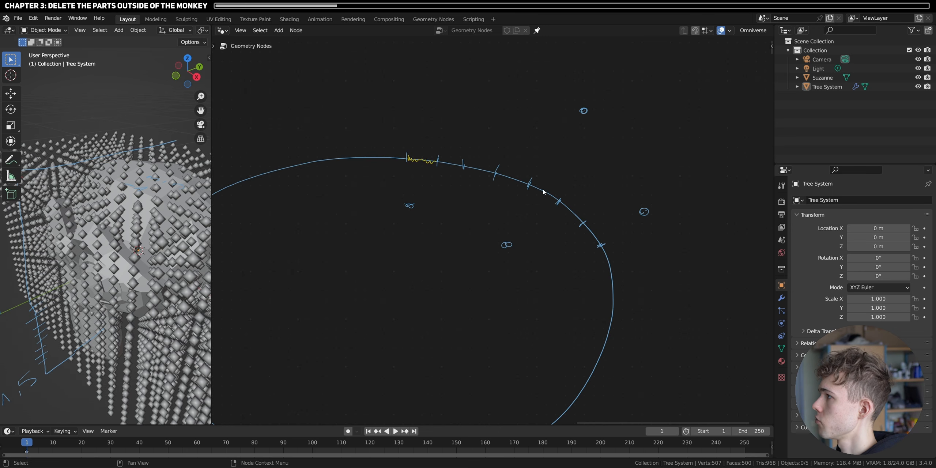
{"action": "left_click_drag", "start_coordinate": [535, 187], "coordinate": [556, 199]}
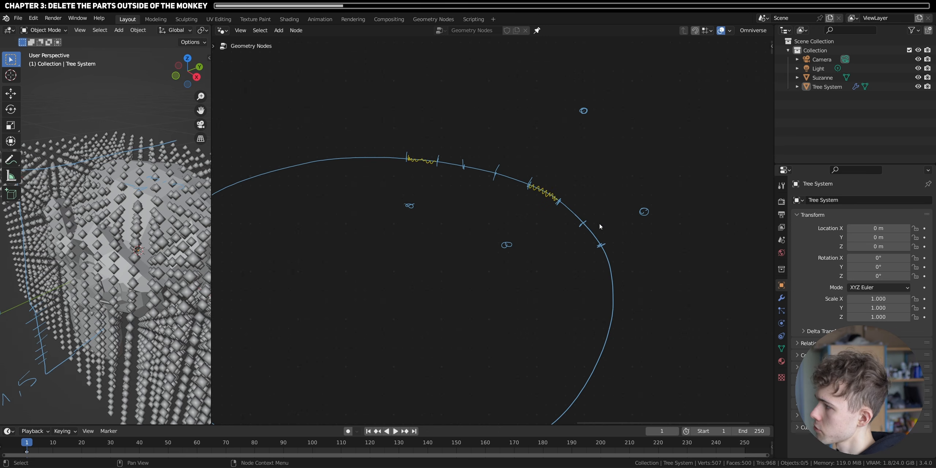
{"action": "left_click_drag", "start_coordinate": [585, 225], "coordinate": [600, 244]}
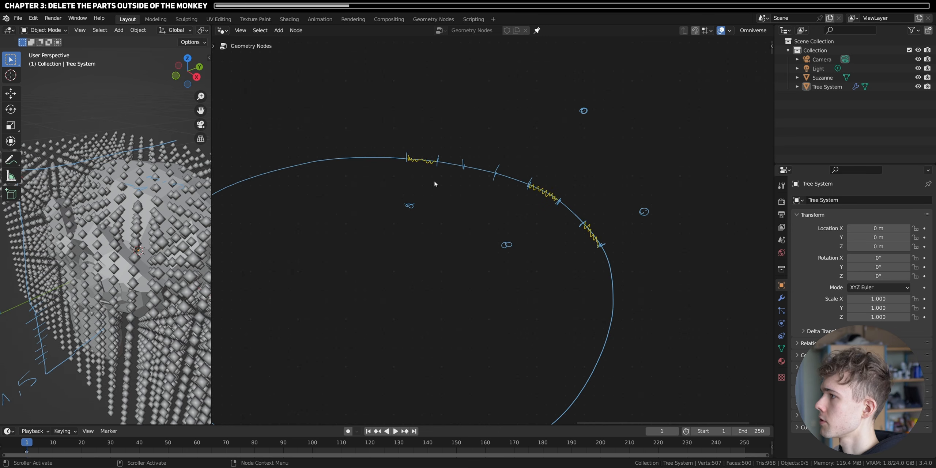
- Draw purple arrows from the sample points inside and outside the outline to their nearest yellow segments
{"action": "left_click_drag", "start_coordinate": [414, 191], "coordinate": [421, 167]}
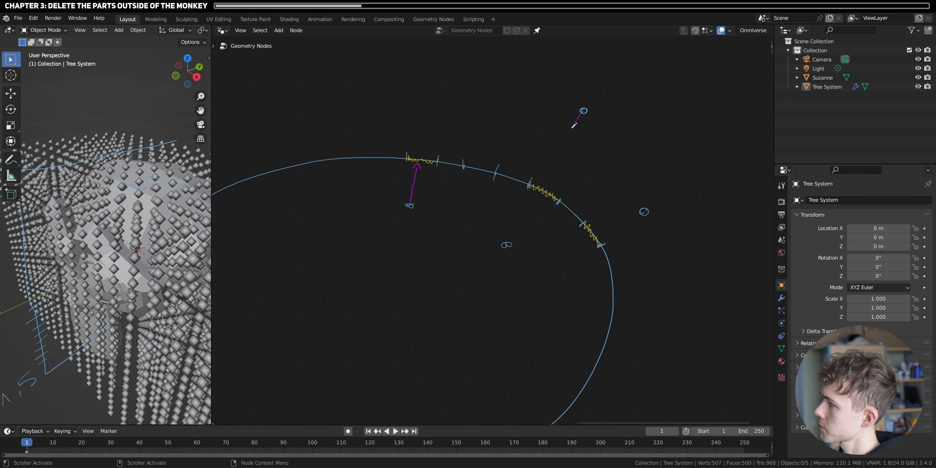
{"action": "left_click_drag", "start_coordinate": [574, 126], "coordinate": [557, 161]}
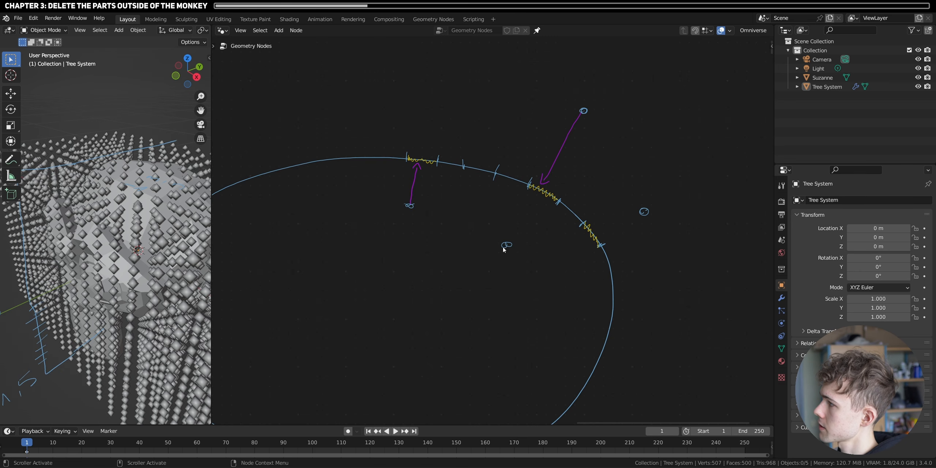
{"action": "left_click_drag", "start_coordinate": [506, 242], "coordinate": [534, 199]}
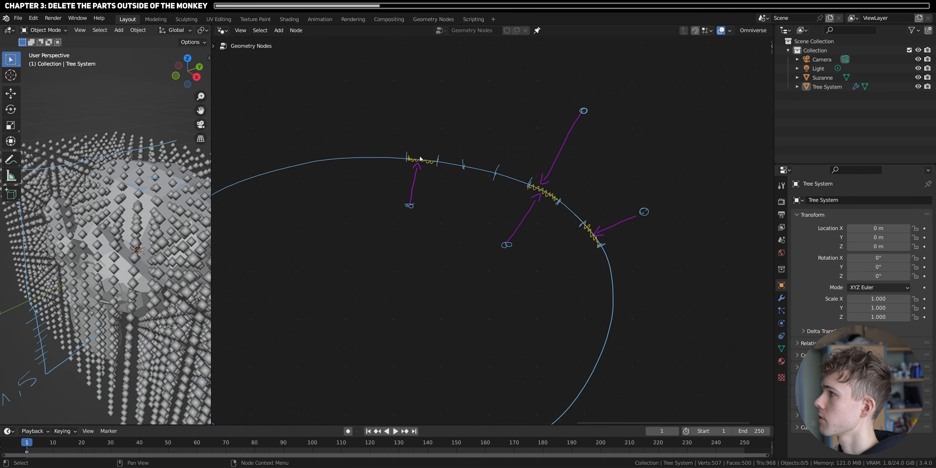
- Draw green arrows pointing outward from the three yellow segments to illustrate their surface normals
{"action": "left_click_drag", "start_coordinate": [424, 118], "coordinate": [422, 157]}
{"action": "left_click_drag", "start_coordinate": [418, 115], "coordinate": [432, 115]}
{"action": "mouse_move", "coordinate": [547, 189]}
{"action": "left_mouse_down"}
{"action": "mouse_move", "coordinate": [581, 148]}
{"action": "mouse_move", "coordinate": [579, 158]}
{"action": "left_mouse_up"}
{"action": "mouse_move", "coordinate": [596, 233]}
{"action": "left_mouse_down"}
{"action": "mouse_move", "coordinate": [632, 211]}
{"action": "mouse_move", "coordinate": [632, 200]}
{"action": "mouse_move", "coordinate": [632, 211]}
{"action": "left_mouse_up"}
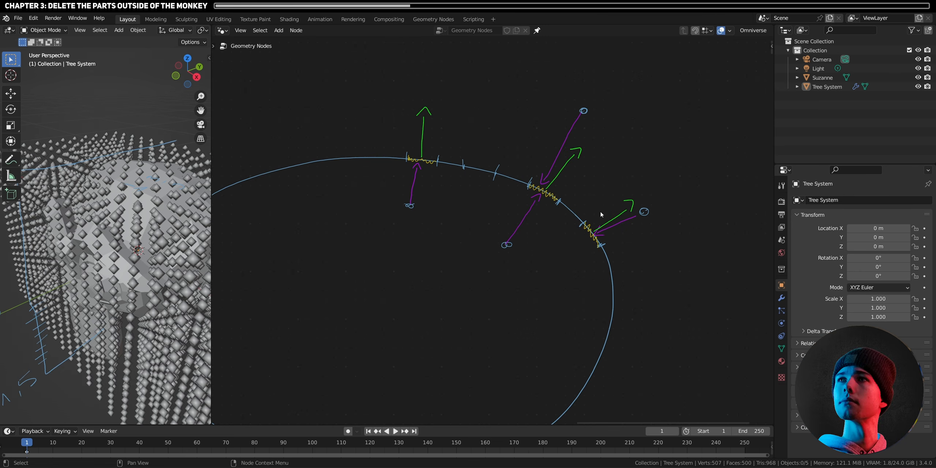
- Circle the arrow pairs at the first two yellow segments in green, and undo the circles
{"action": "scroll", "coordinate": [542, 236], "scroll_direction": "up", "scroll_amount": 1}
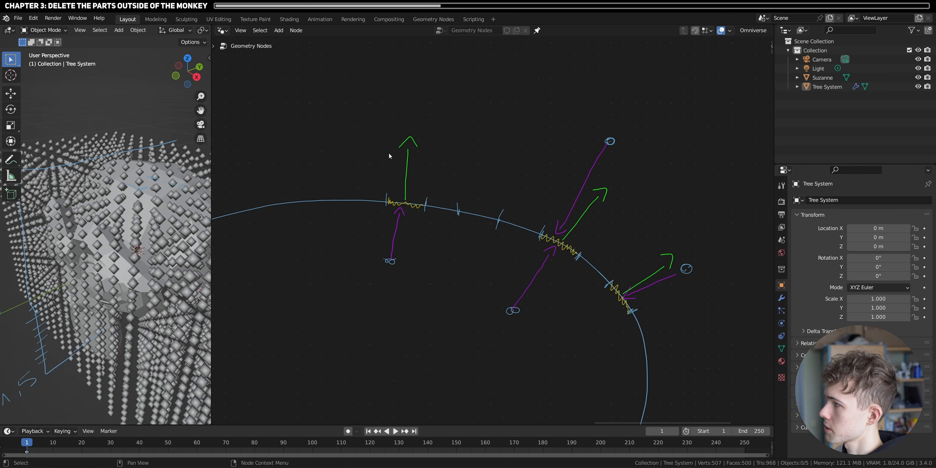
{"action": "mouse_move", "coordinate": [376, 125]}
{"action": "left_mouse_down"}
{"action": "mouse_move", "coordinate": [351, 186]}
{"action": "mouse_move", "coordinate": [463, 193]}
{"action": "left_mouse_up"}
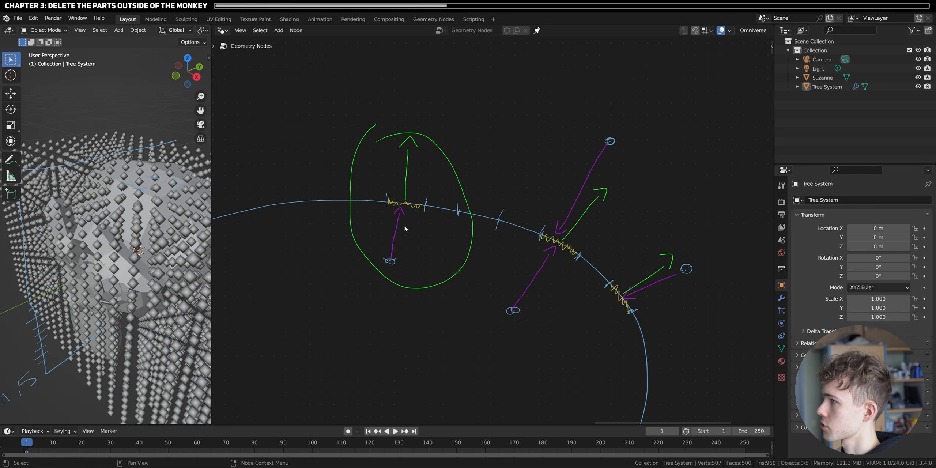
{"action": "mouse_move", "coordinate": [519, 274]}
{"action": "left_mouse_down"}
{"action": "mouse_move", "coordinate": [625, 214]}
{"action": "mouse_move", "coordinate": [543, 228]}
{"action": "left_mouse_up"}
{"action": "left_click_drag", "start_coordinate": [569, 164], "coordinate": [563, 156]}
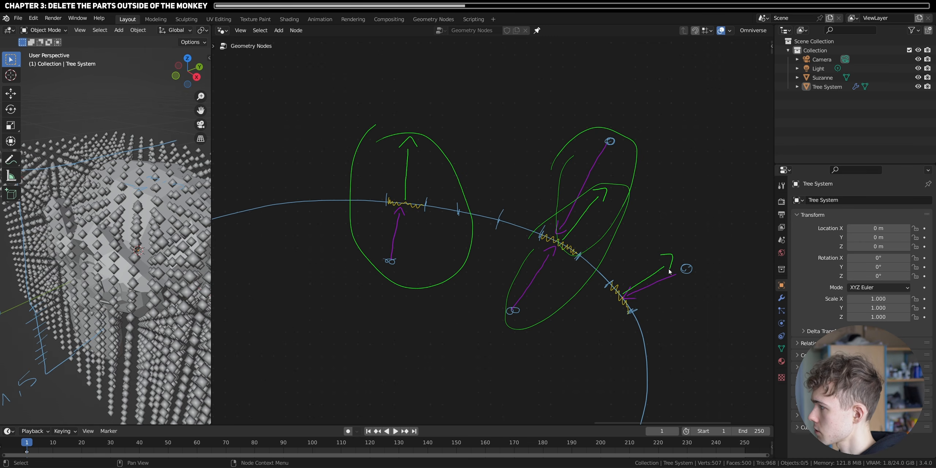
{"action": "key", "text": "ctrl+z"}
{"action": "key", "text": "ctrl+z"}
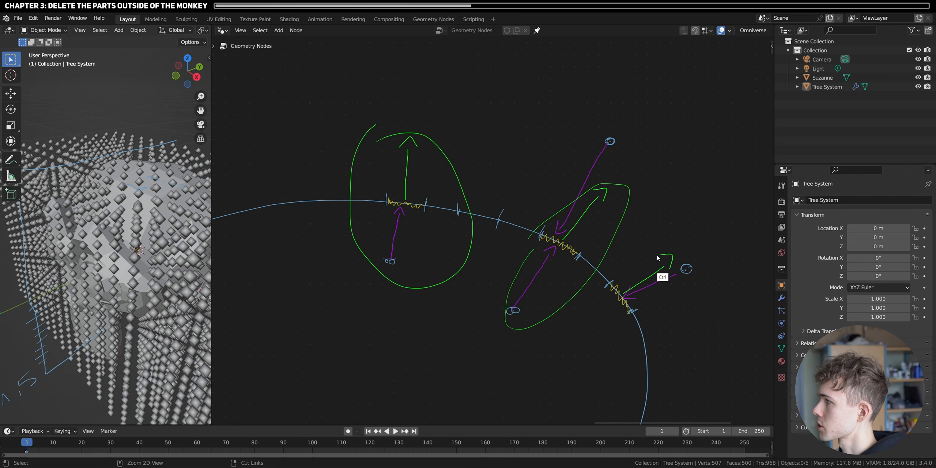
{"action": "key", "text": "ctrl+z"}
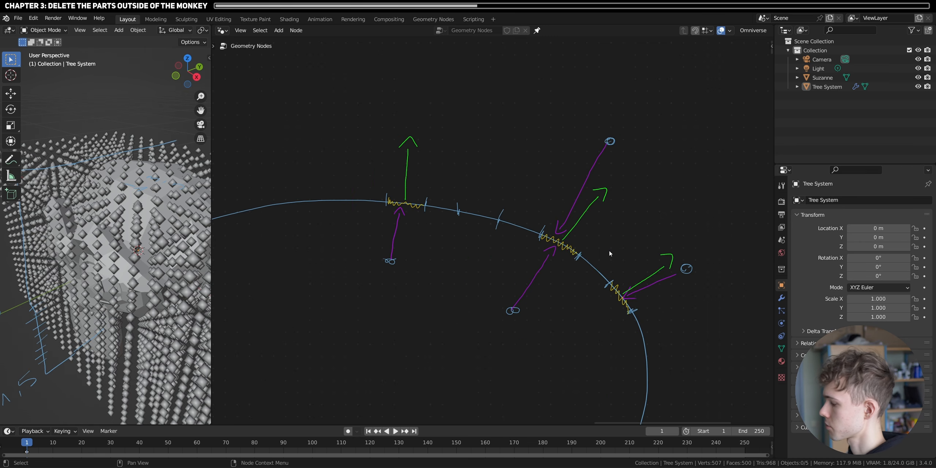
- Move the Mesh to Points node closer to the Group Output to free space after Set Position
{"action": "scroll", "coordinate": [560, 292], "scroll_direction": "down", "scroll_amount": 4}
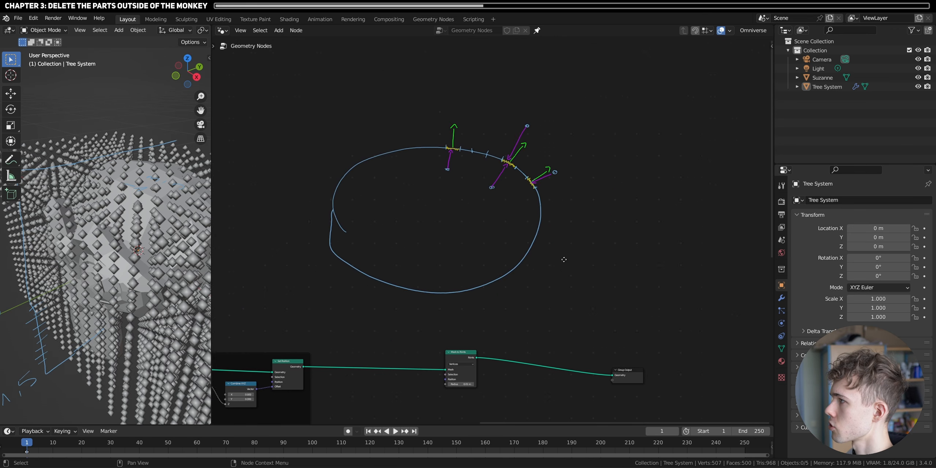
{"action": "middle_click_drag", "start_coordinate": [499, 376], "coordinate": [458, 305]}
{"action": "scroll", "coordinate": [488, 236], "scroll_direction": "up", "scroll_amount": 3}
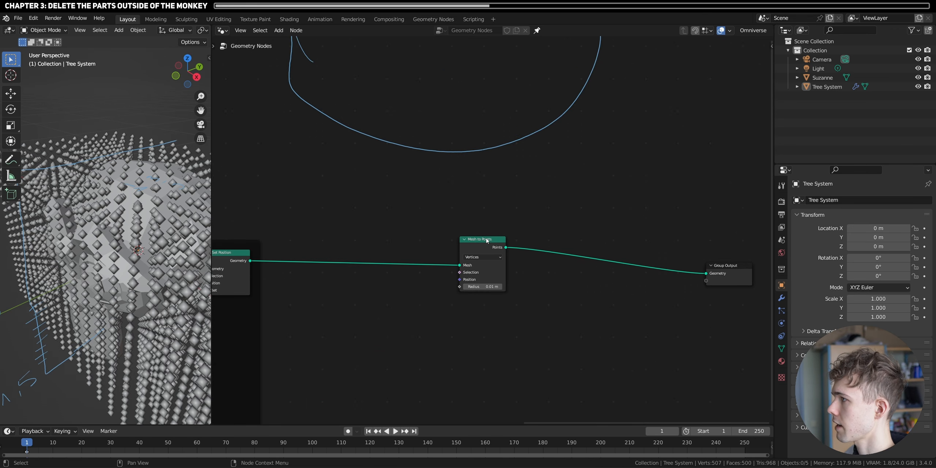
{"action": "left_click_drag", "start_coordinate": [489, 238], "coordinate": [626, 232]}
- Add a Sample Nearest Surface node in the free space below the main geometry link
{"action": "middle_click_drag", "start_coordinate": [439, 193], "coordinate": [525, 140]}
{"action": "key", "text": "shift+a"}
{"action": "left_click", "coordinate": [498, 151]}
{"action": "type", "text": "sample"}
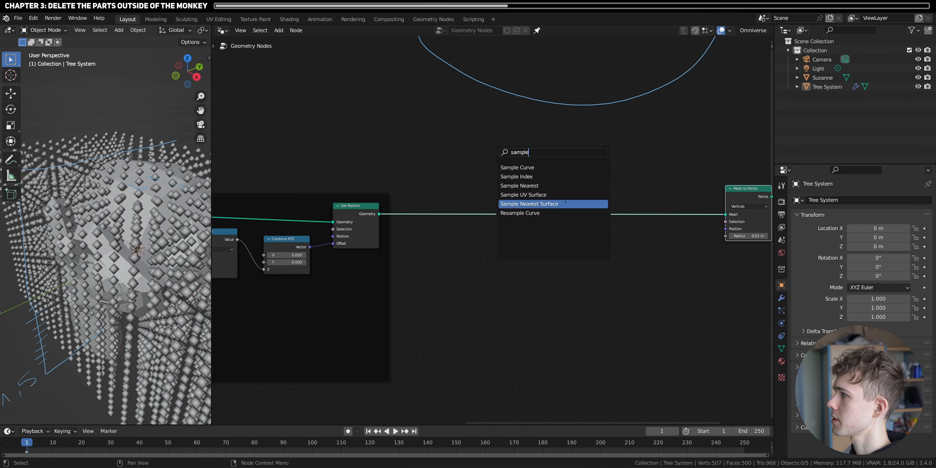
{"action": "left_click", "coordinate": [530, 204]}
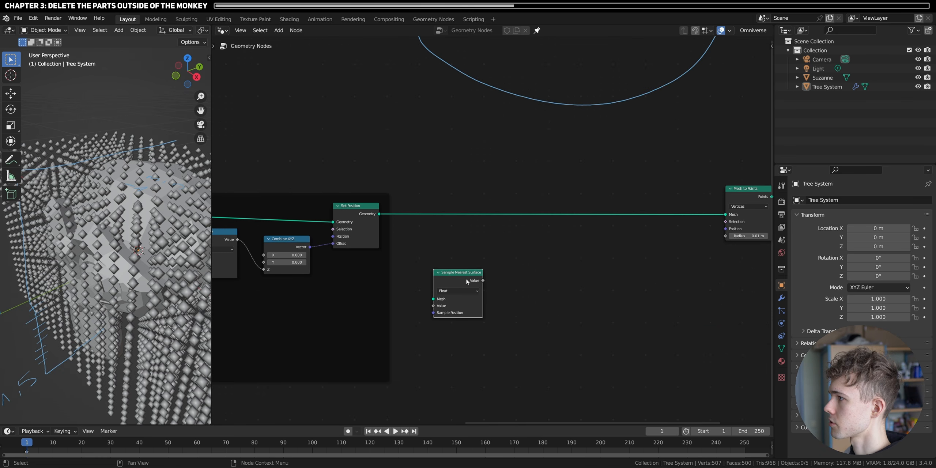
{"action": "left_click_drag", "start_coordinate": [467, 282], "coordinate": [518, 297]}
- Add an Object Info node for Suzanne, link its Geometry to the Sample Nearest Surface's Mesh, and set that node's data type to Vector
{"action": "left_click_drag", "start_coordinate": [823, 78], "coordinate": [433, 289]}
{"action": "left_click_drag", "start_coordinate": [505, 292], "coordinate": [509, 291]}
{"action": "scroll", "coordinate": [512, 299], "scroll_direction": "up", "scroll_amount": 1}
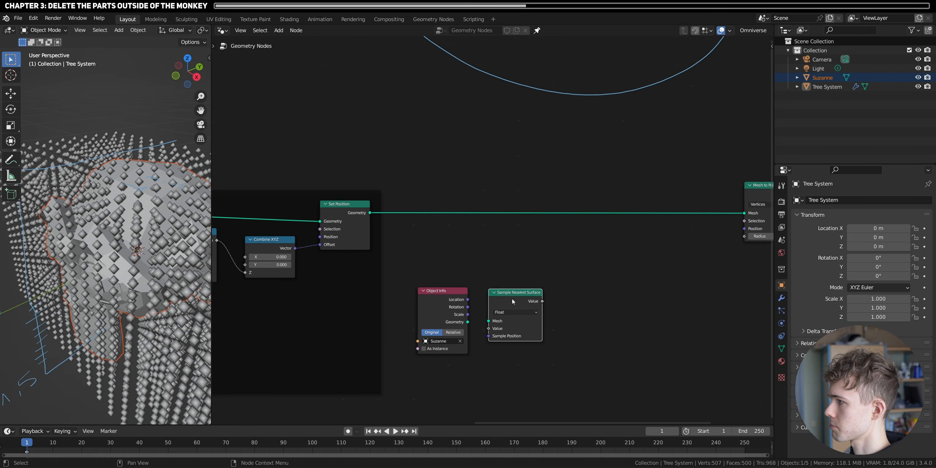
{"action": "scroll", "coordinate": [500, 293], "scroll_direction": "up", "scroll_amount": 1}
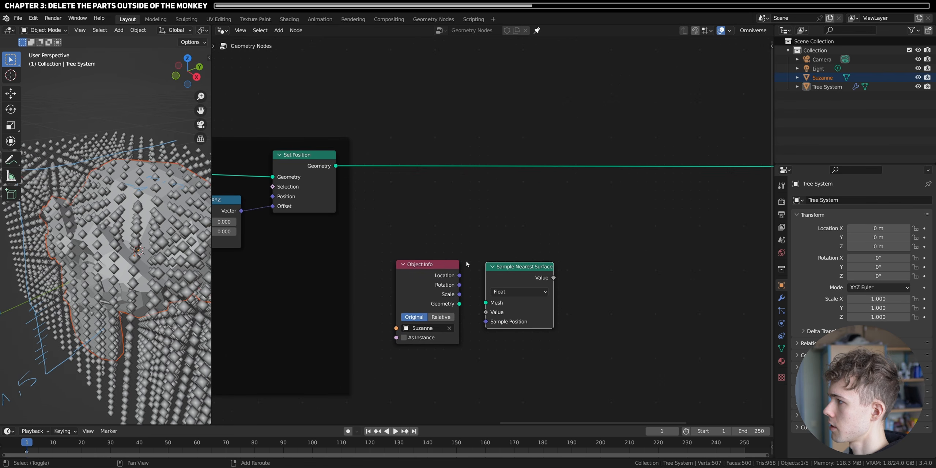
{"action": "left_click_drag", "start_coordinate": [460, 304], "coordinate": [486, 305]}
{"action": "right_click", "coordinate": [478, 218]}
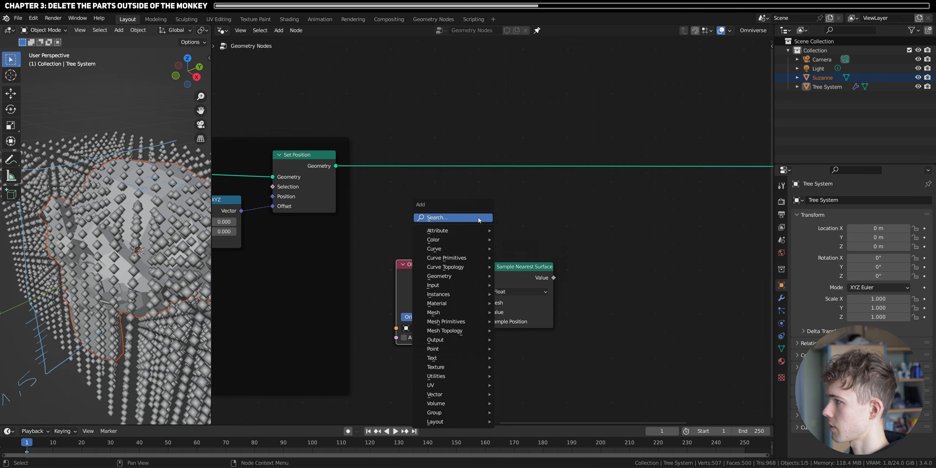
{"action": "left_click", "coordinate": [511, 292]}
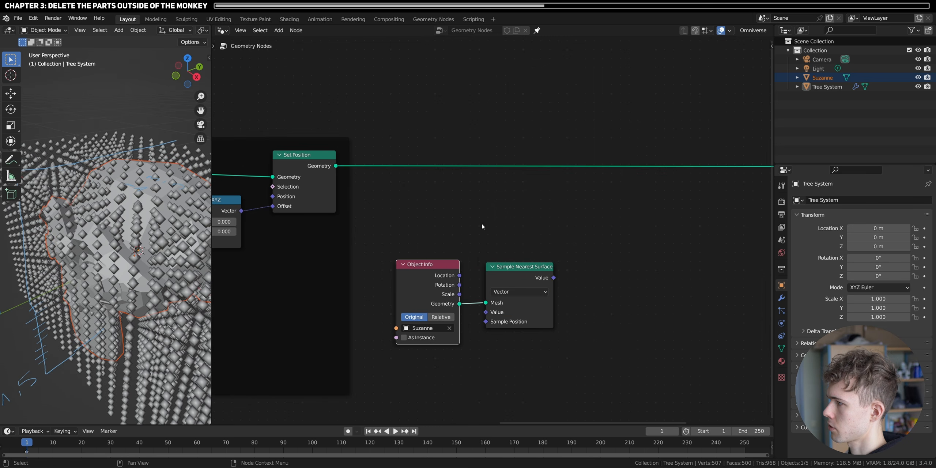
- Add a Position node below Object Info and link it to the Sample Nearest Surface's Value input
{"action": "key", "text": "shift+a"}
{"action": "type", "text": "posi"}
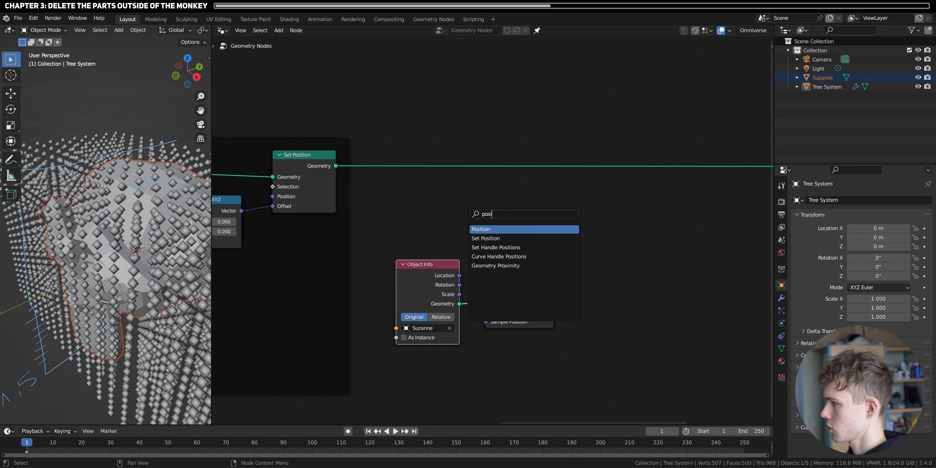
{"action": "key", "text": "Return"}
{"action": "left_click", "coordinate": [426, 360]}
{"action": "left_click_drag", "start_coordinate": [457, 370], "coordinate": [493, 318]}
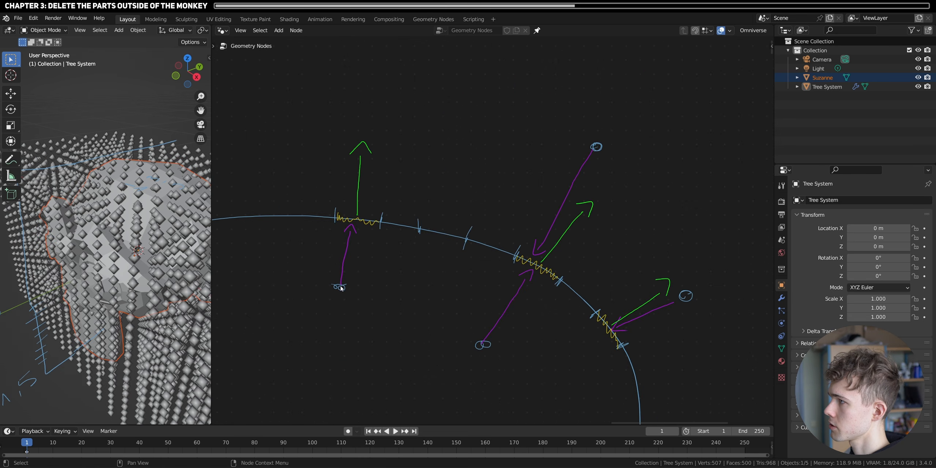
- Annotate crossing green horizontal and vertical axes in the empty space beside the large outline
{"action": "mouse_move", "coordinate": [530, 337]}
{"action": "middle_mouse_down"}
{"action": "mouse_move", "coordinate": [451, 275]}
{"action": "mouse_move", "coordinate": [501, 297]}
{"action": "mouse_move", "coordinate": [214, 132]}
{"action": "middle_mouse_up"}
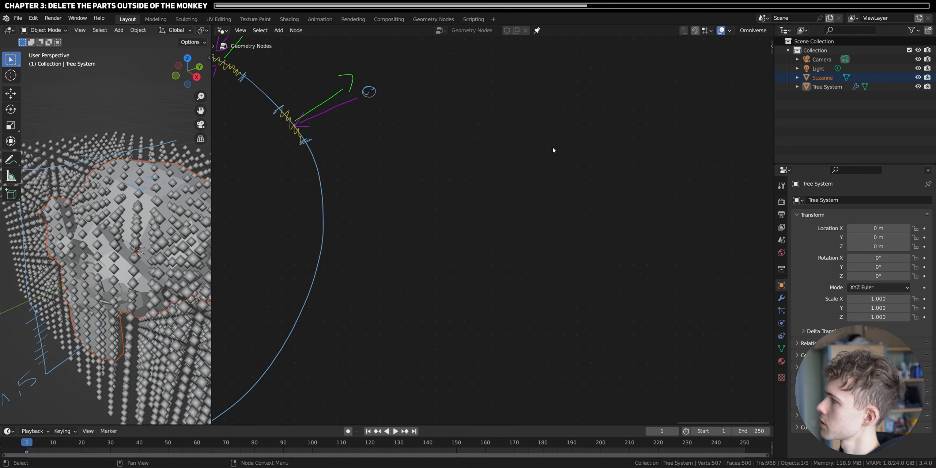
{"action": "left_click_drag", "start_coordinate": [398, 240], "coordinate": [738, 231]}
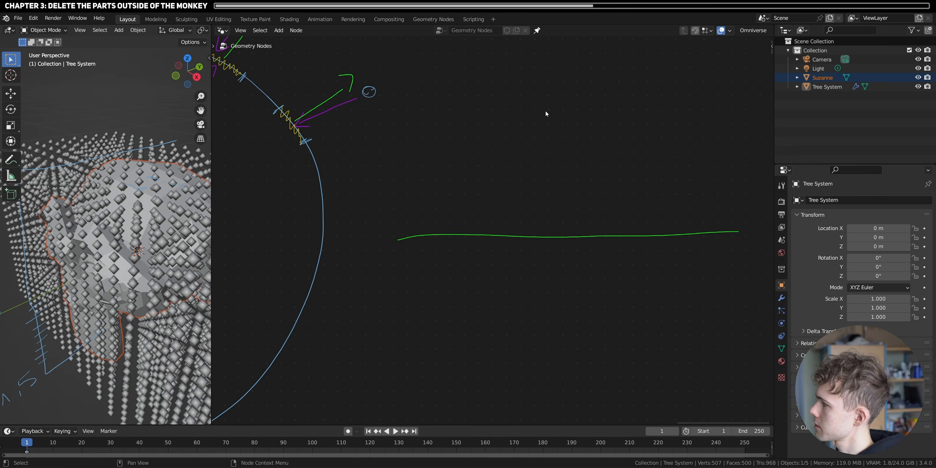
{"action": "left_click_drag", "start_coordinate": [547, 112], "coordinate": [565, 311]}
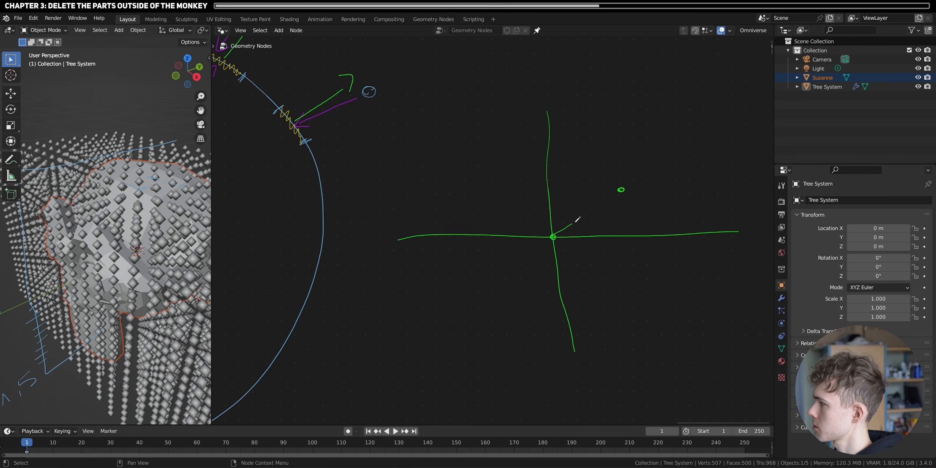
- Annotate a vector from (0,0) "start" to (2,1) "end" on the axes, and an opposite arrow crossed out
{"action": "left_click_drag", "start_coordinate": [546, 200], "coordinate": [552, 200]}
{"action": "left_click_drag", "start_coordinate": [587, 240], "coordinate": [590, 239]}
{"action": "left_click_drag", "start_coordinate": [620, 230], "coordinate": [627, 237]}
{"action": "left_click_drag", "start_coordinate": [631, 161], "coordinate": [632, 185]}
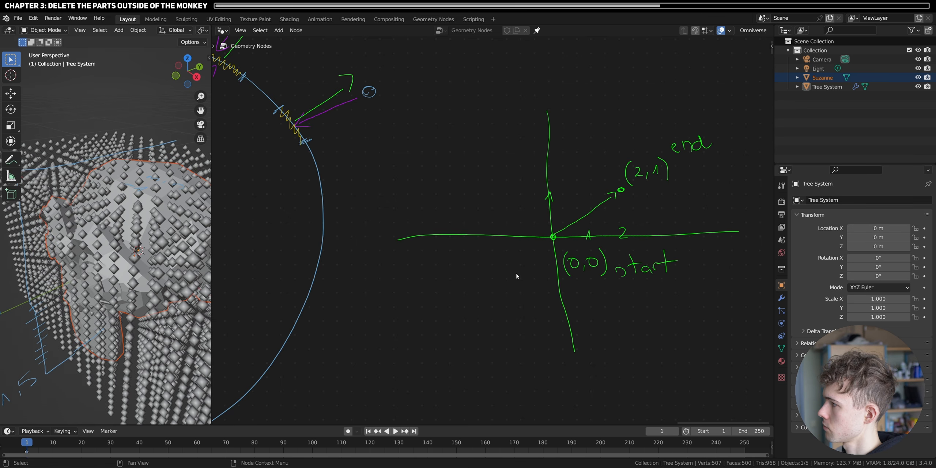
{"action": "left_click_drag", "start_coordinate": [487, 275], "coordinate": [551, 238]}
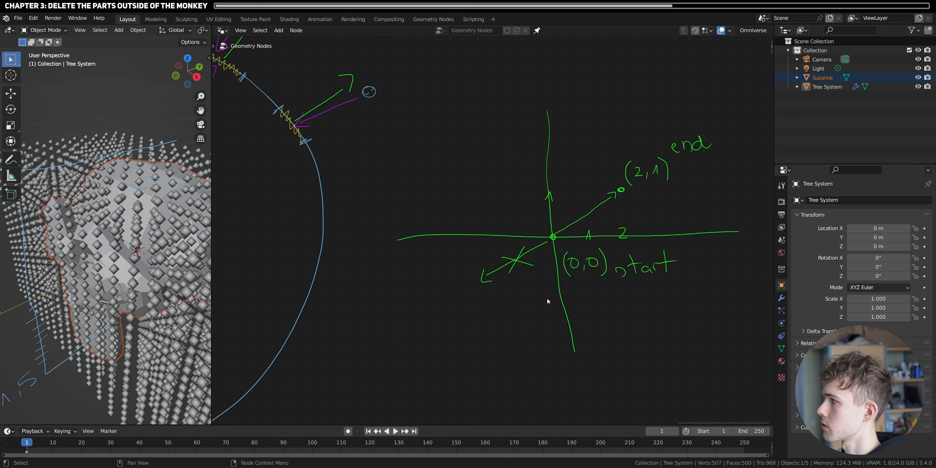
- Add a Vector Math node beside the Nearest Surface Element frame and set its operation to Subtract
{"action": "scroll", "coordinate": [651, 209], "scroll_direction": "down", "scroll_amount": 11}
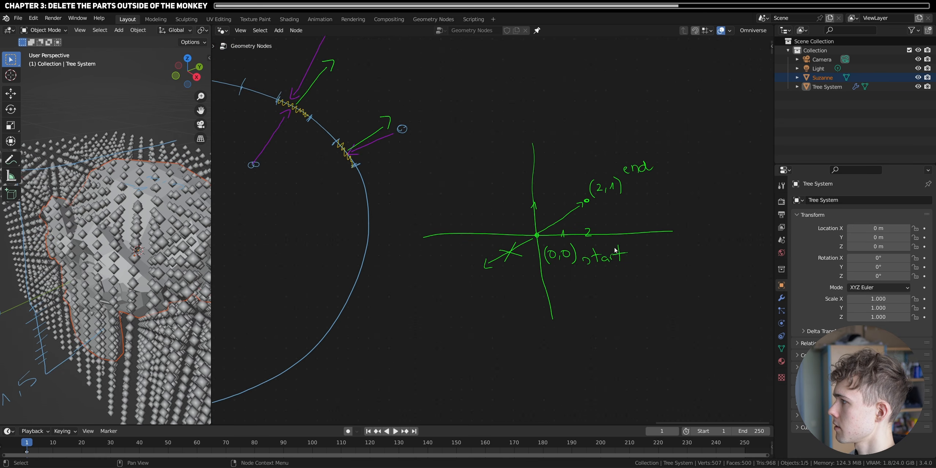
{"action": "mouse_move", "coordinate": [409, 316]}
{"action": "middle_mouse_down"}
{"action": "mouse_move", "coordinate": [608, 125]}
{"action": "mouse_move", "coordinate": [608, 88]}
{"action": "middle_mouse_up"}
{"action": "scroll", "coordinate": [489, 262], "scroll_direction": "up", "scroll_amount": 2}
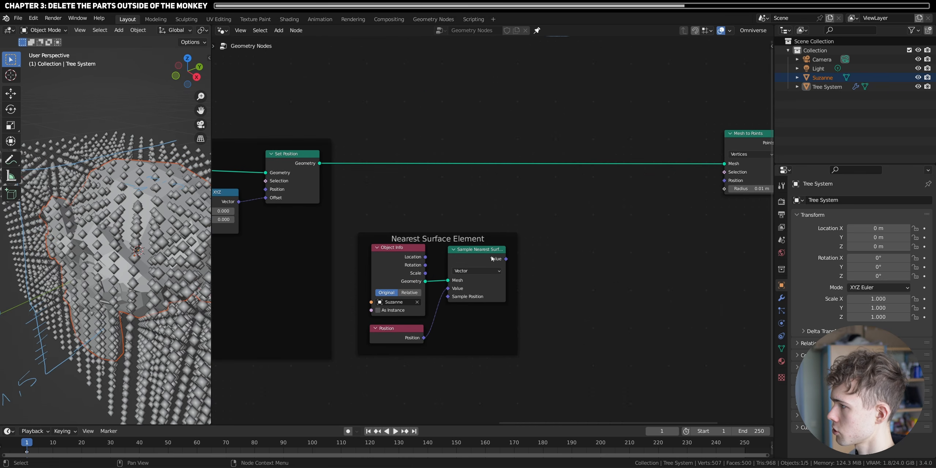
{"action": "key", "text": "shift+a"}
{"action": "left_click", "coordinate": [542, 211]}
{"action": "type", "text": "vet"}
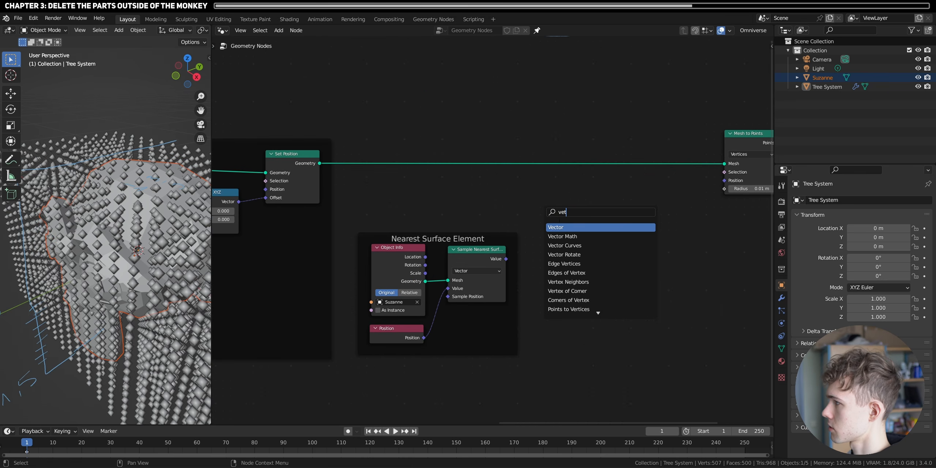
{"action": "left_click", "coordinate": [565, 236]}
{"action": "left_click", "coordinate": [580, 262]}
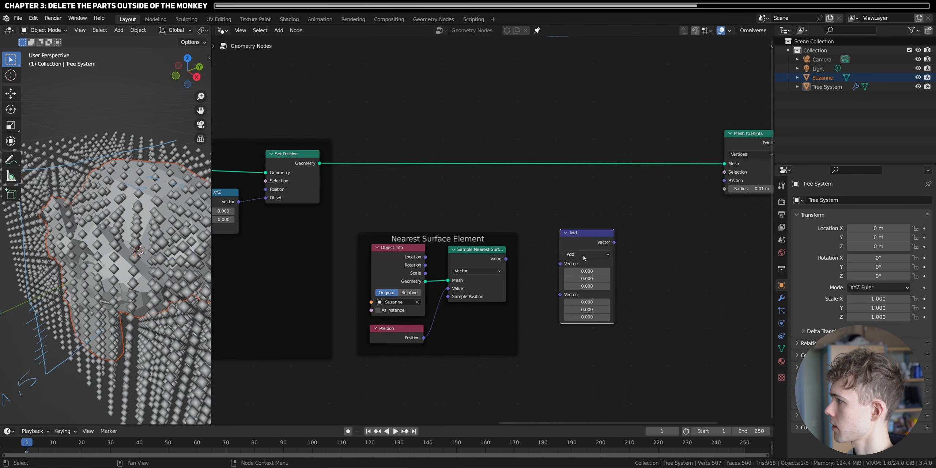
{"action": "left_click", "coordinate": [585, 255]}
{"action": "left_click", "coordinate": [581, 274]}
- Link the Sample Nearest Surface value to the Subtract node's first vector and Position to its second
{"action": "left_click_drag", "start_coordinate": [506, 259], "coordinate": [561, 264]}
{"action": "left_click_drag", "start_coordinate": [571, 241], "coordinate": [581, 240]}
{"action": "left_click_drag", "start_coordinate": [423, 338], "coordinate": [572, 270]}
{"action": "left_click_drag", "start_coordinate": [595, 246], "coordinate": [589, 256]}
- Put the Subtract node in a frame labelled "Direction to Closest"
{"action": "key", "text": "ctrl+j"}
{"action": "key", "text": "F2"}
{"action": "type", "text": "Direction to Closest"}
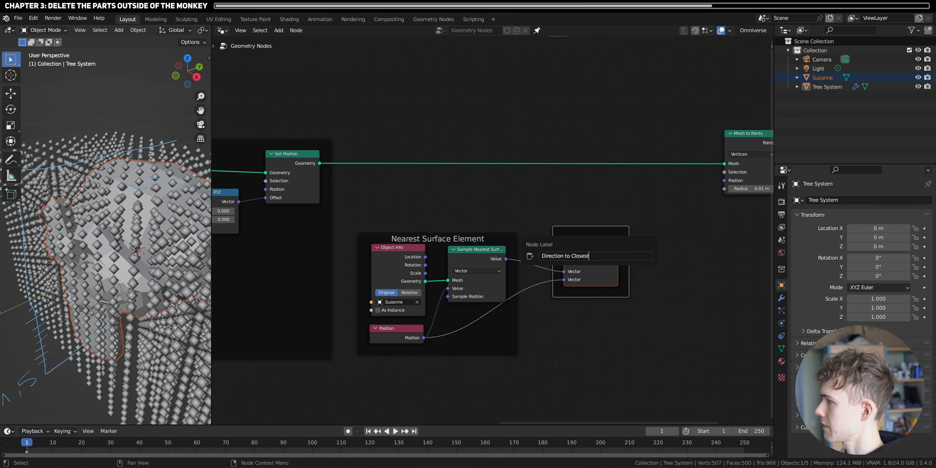
{"action": "key", "text": "Return"}
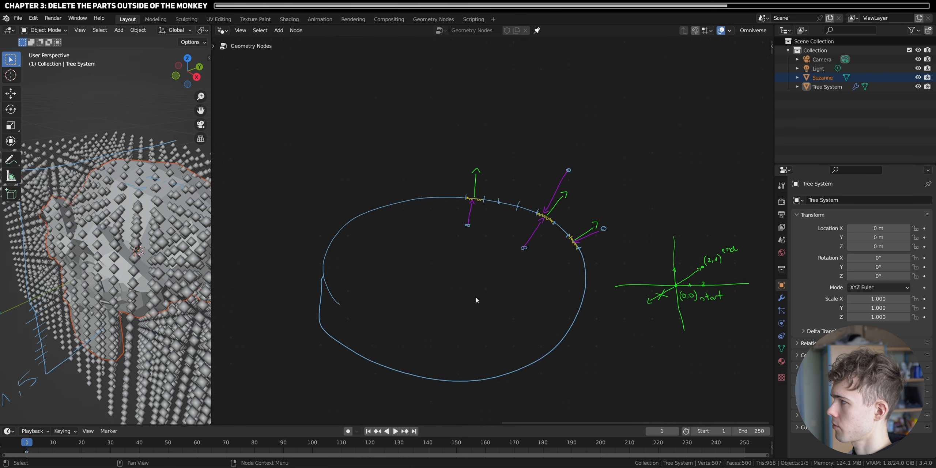
- Duplicate the Sample Nearest Surface node and place the copy below the Nearest Surface Element frame
{"action": "scroll", "coordinate": [490, 250], "scroll_direction": "up", "scroll_amount": 2}
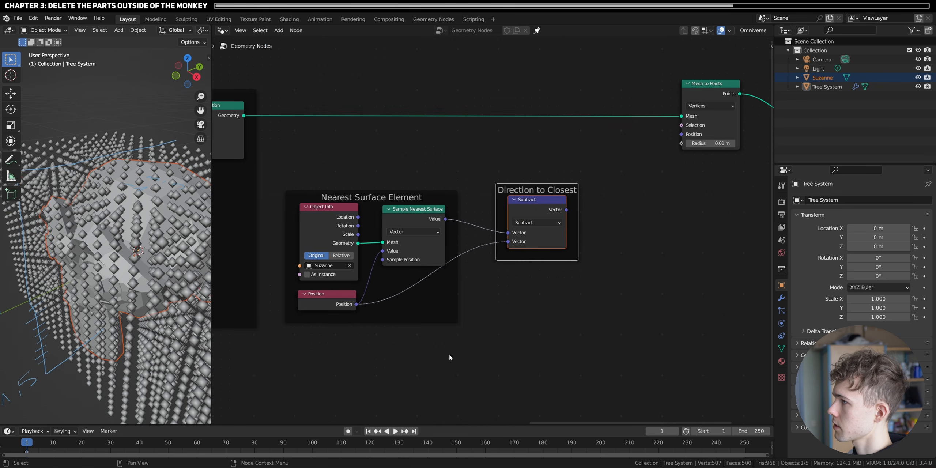
{"action": "left_click_drag", "start_coordinate": [450, 355], "coordinate": [295, 186]}
{"action": "left_click", "coordinate": [408, 218]}
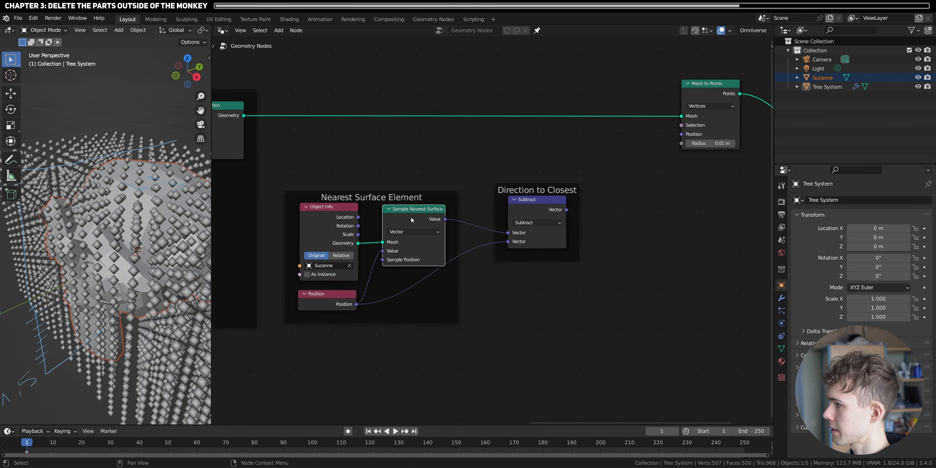
{"action": "key", "text": "shift+d"}
{"action": "left_click", "coordinate": [427, 345]}
{"action": "middle_click_drag", "start_coordinate": [427, 345], "coordinate": [450, 293]}
{"action": "left_click_drag", "start_coordinate": [450, 293], "coordinate": [455, 292]}
- Link Suzanne's Geometry to the duplicated Sample Nearest Surface's Mesh and add a Normal node as its Value
{"action": "left_click", "coordinate": [379, 209]}
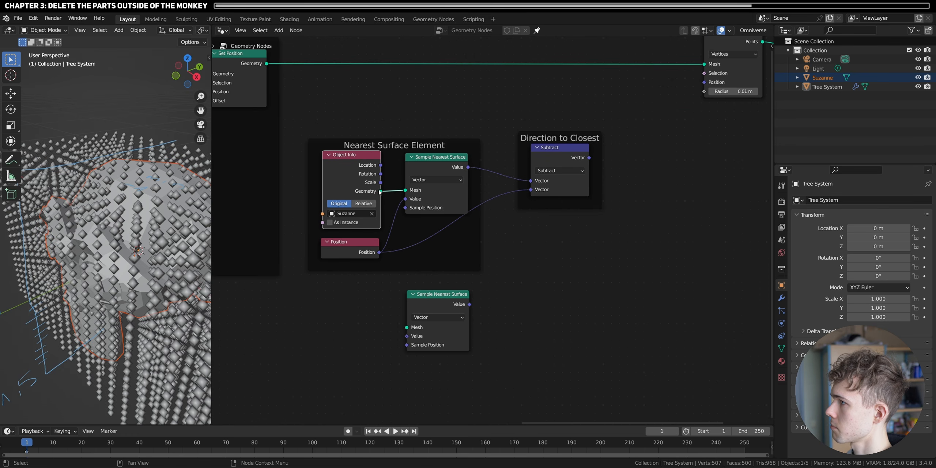
{"action": "left_click_drag", "start_coordinate": [380, 192], "coordinate": [406, 325]}
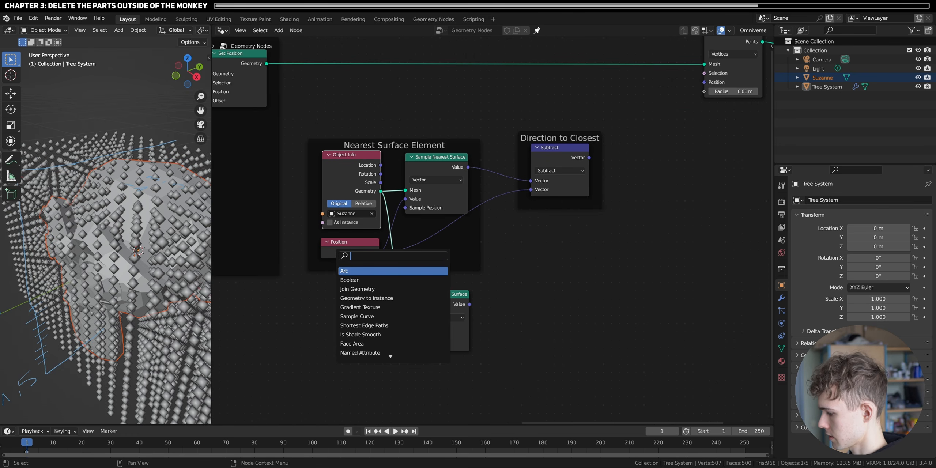
{"action": "type", "text": "norm"}
{"action": "left_click", "coordinate": [353, 270]}
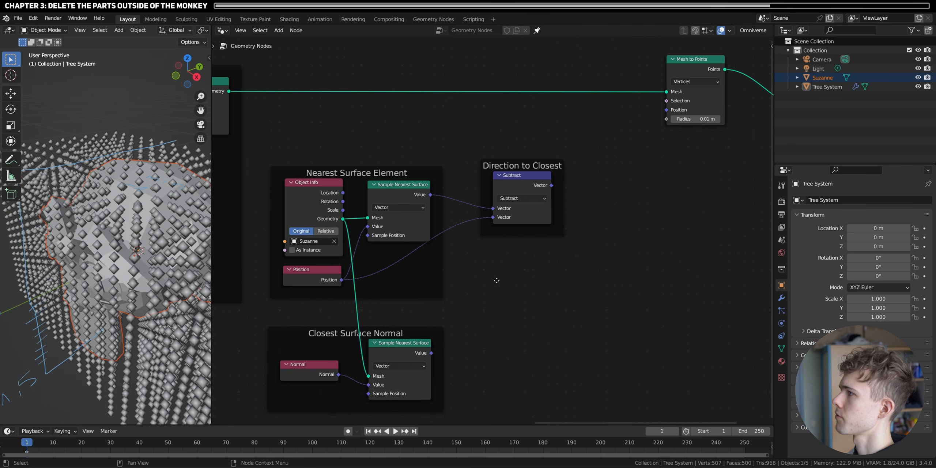
- Add a Vector Math node after the Direction to Closest frame and set its operation to Dot Product
{"action": "key", "text": "shift+a"}
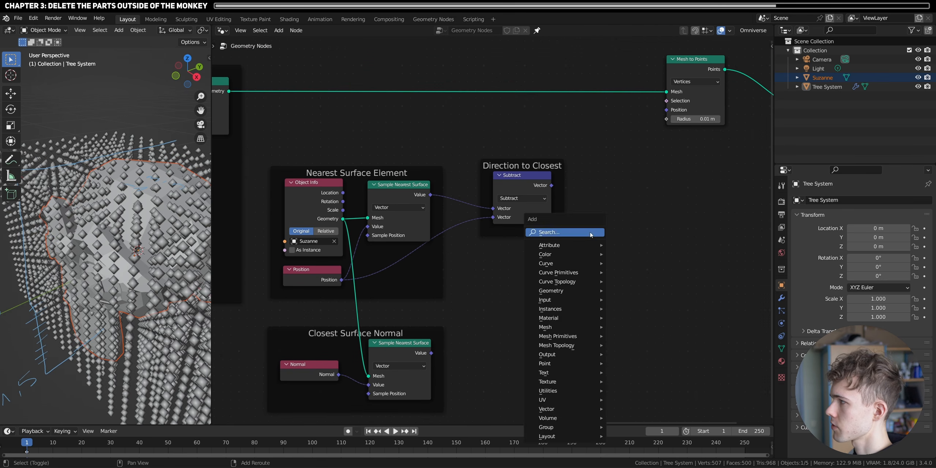
{"action": "left_click", "coordinate": [590, 231]}
{"action": "type", "text": "vect"}
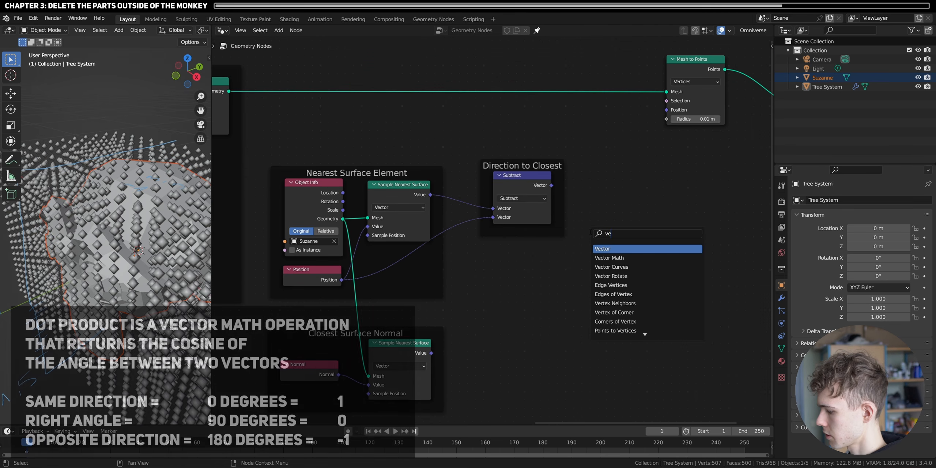
{"action": "left_click", "coordinate": [625, 257]}
{"action": "left_click", "coordinate": [639, 228]}
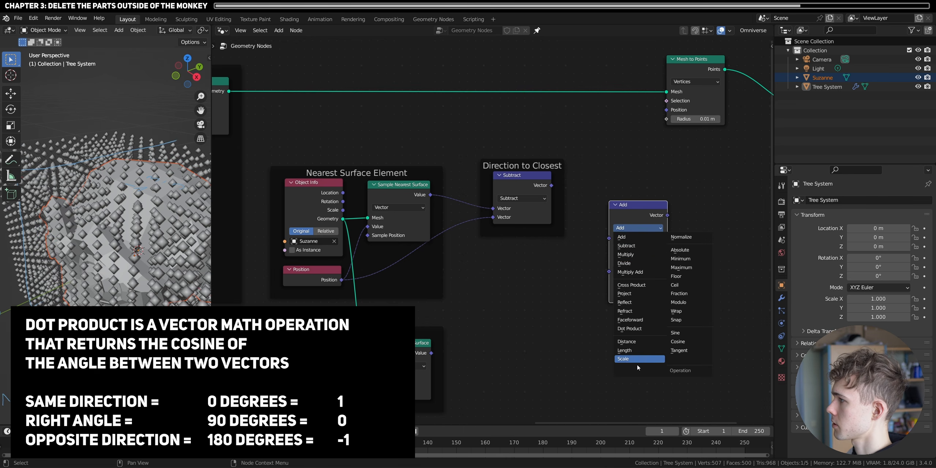
{"action": "left_click", "coordinate": [634, 328]}
- Link the Subtract vector and the closest surface normal to the two inputs of the Dot Product node
{"action": "left_click_drag", "start_coordinate": [552, 189], "coordinate": [609, 237]}
{"action": "left_click_drag", "start_coordinate": [431, 354], "coordinate": [610, 267]}
{"action": "left_click_drag", "start_coordinate": [610, 267], "coordinate": [609, 246]}
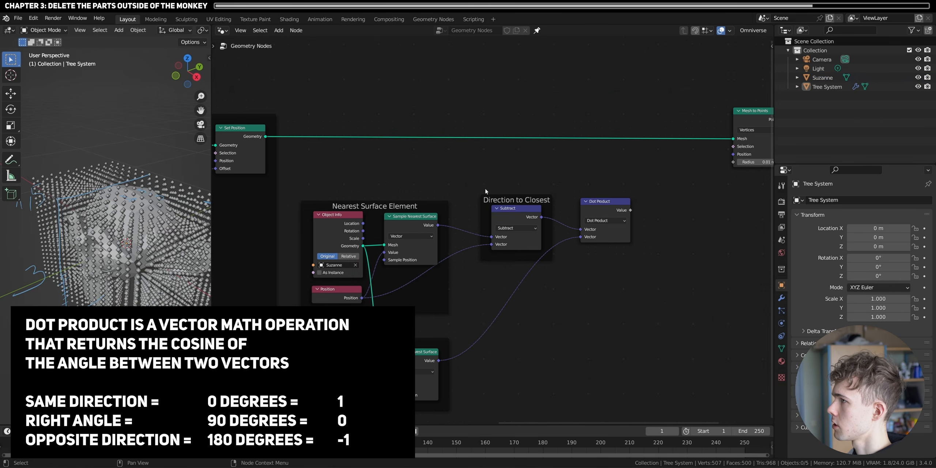
- Preview the Dot Product value on the Set Position geometry with a Viewer node
{"action": "left_click", "coordinate": [611, 215], "text": "ctrl+shift"}
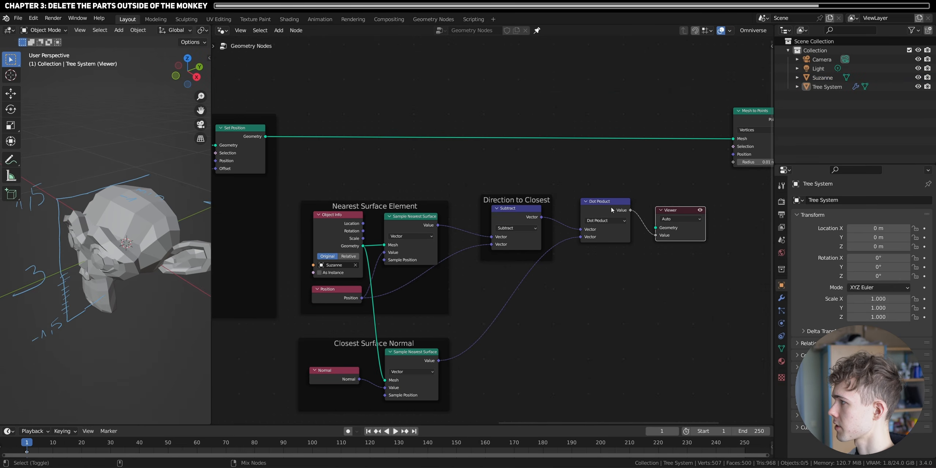
{"action": "left_click_drag", "start_coordinate": [266, 136], "coordinate": [672, 178]}
{"action": "middle_click_drag", "start_coordinate": [120, 269], "coordinate": [92, 271]}
- Set the Object Info node in the Nearest Surface Element frame to Relative and hide Suzanne in the viewport
{"action": "scroll", "coordinate": [358, 256], "scroll_direction": "up", "scroll_amount": 2}
{"action": "scroll", "coordinate": [364, 285], "scroll_direction": "up", "scroll_amount": 1}
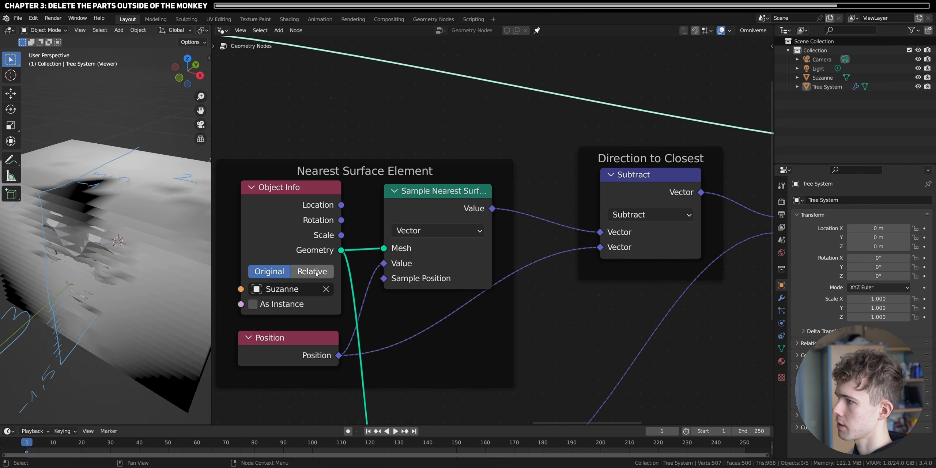
{"action": "left_click", "coordinate": [315, 272]}
{"action": "middle_click_drag", "start_coordinate": [146, 256], "coordinate": [161, 249]}
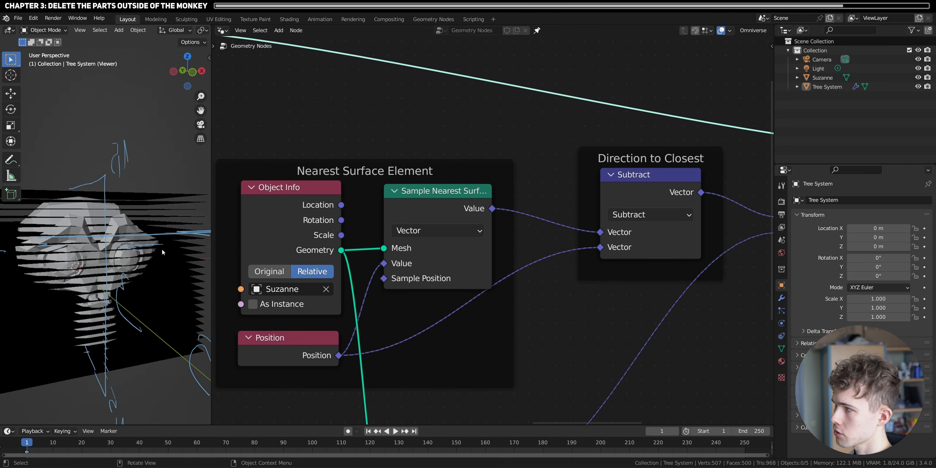
{"action": "left_click", "coordinate": [918, 77]}
- Remove the blue annotation strokes from the 3D viewport and inspect the previewed layers
{"action": "mouse_move", "coordinate": [117, 271]}
{"action": "middle_mouse_down"}
{"action": "mouse_move", "coordinate": [89, 281]}
{"action": "mouse_move", "coordinate": [139, 249]}
{"action": "mouse_move", "coordinate": [138, 358]}
{"action": "mouse_move", "coordinate": [143, 255]}
{"action": "middle_mouse_up"}
{"action": "scroll", "coordinate": [90, 281], "scroll_direction": "up", "scroll_amount": 4}
{"action": "scroll", "coordinate": [142, 239], "scroll_direction": "down", "scroll_amount": 5}
{"action": "key", "text": "ctrl+z"}
{"action": "key", "text": "ctrl+z"}
{"action": "key", "text": "ctrl+z"}
{"action": "scroll", "coordinate": [139, 256], "scroll_direction": "up", "scroll_amount": 2}
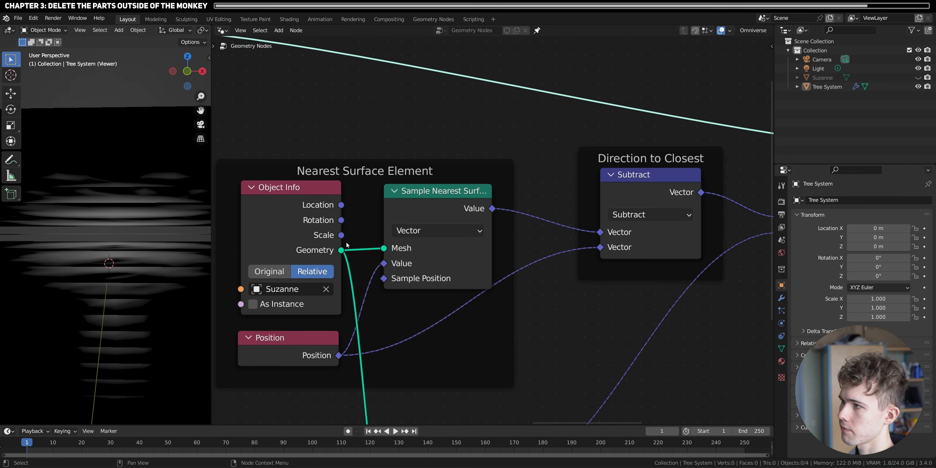
- Insert a Delete Geometry node between Set Position and Mesh to Points, spacing the nodes apart
{"action": "scroll", "coordinate": [512, 227], "scroll_direction": "down", "scroll_amount": 6}
{"action": "middle_click_drag", "start_coordinate": [674, 211], "coordinate": [503, 314]}
{"action": "scroll", "coordinate": [549, 289], "scroll_direction": "down", "scroll_amount": 1}
{"action": "middle_click_drag", "start_coordinate": [647, 246], "coordinate": [497, 267]}
{"action": "key", "text": "shift+a"}
{"action": "type", "text": "s"}
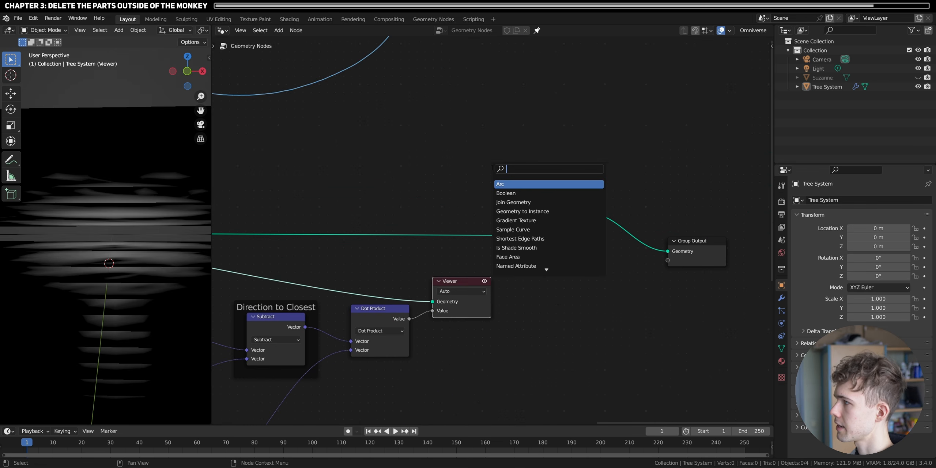
{"action": "type", "text": "delete"}
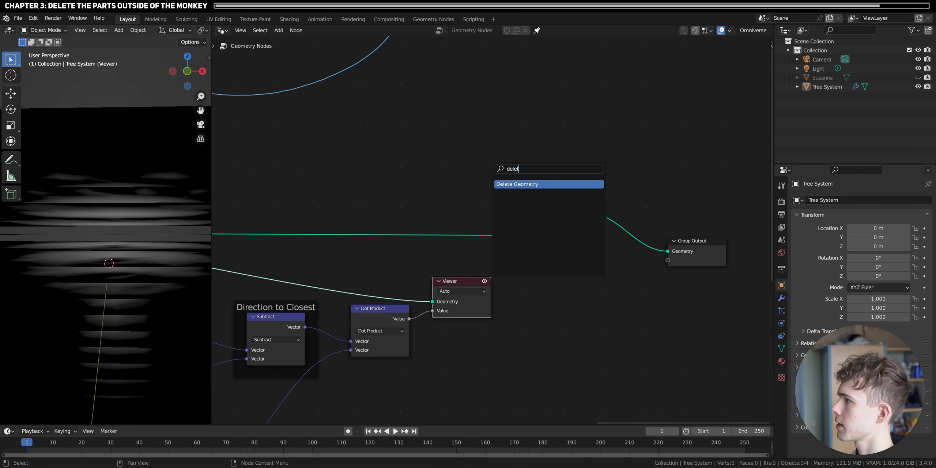
{"action": "key", "text": "Return"}
{"action": "left_click", "coordinate": [472, 219]}
{"action": "left_click_drag", "start_coordinate": [722, 302], "coordinate": [663, 198]}
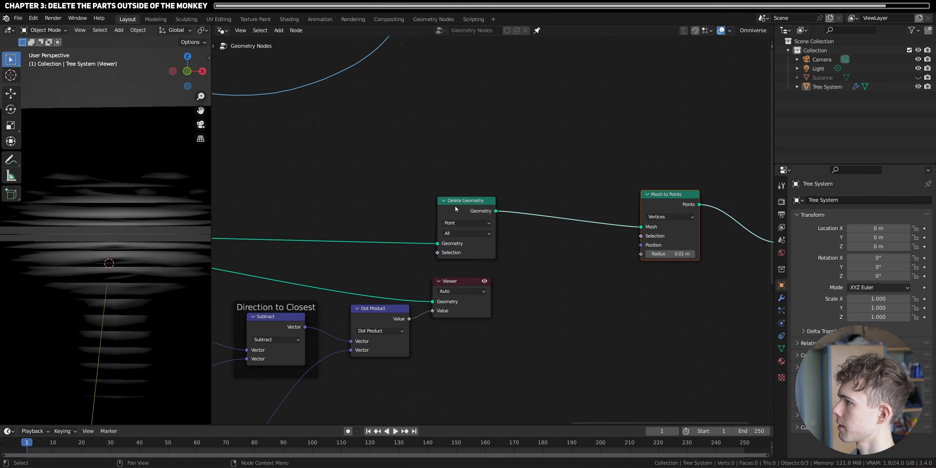
{"action": "left_click_drag", "start_coordinate": [456, 204], "coordinate": [537, 209]}
- Link the Dot Product value to the Delete Geometry Selection and delete the Viewer node
{"action": "left_click_drag", "start_coordinate": [409, 319], "coordinate": [519, 255]}
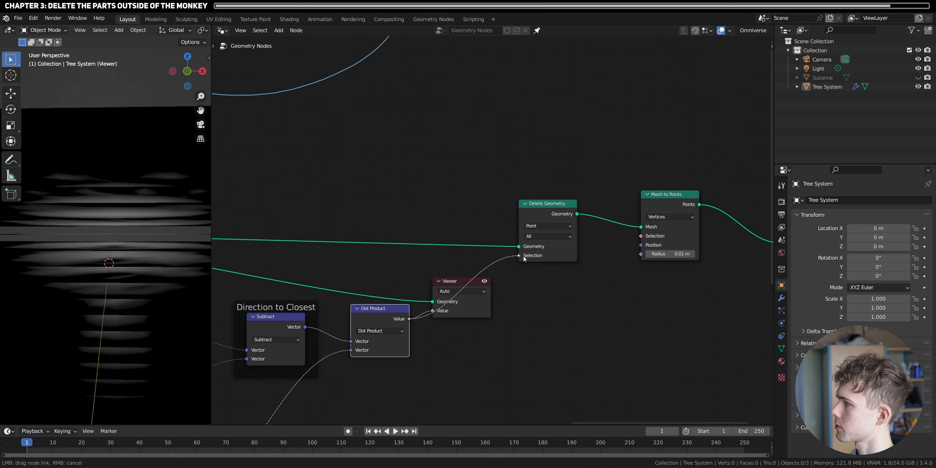
{"action": "left_click", "coordinate": [458, 280]}
{"action": "key", "text": "x"}
{"action": "mouse_move", "coordinate": [132, 263]}
{"action": "middle_mouse_down"}
{"action": "mouse_move", "coordinate": [115, 256]}
{"action": "mouse_move", "coordinate": [119, 265]}
{"action": "middle_mouse_up"}
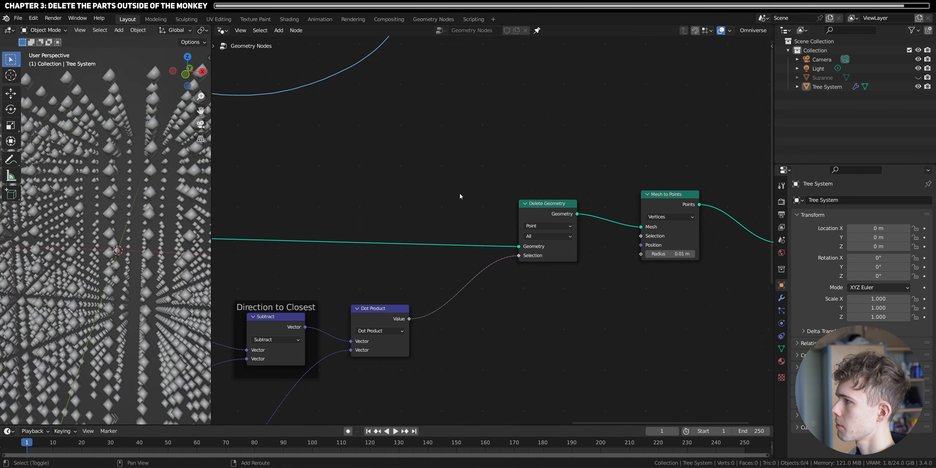
- Insert a Compare node set to Less Than between the Dot Product and the Delete Geometry Selection
{"action": "key", "text": "shift+a"}
{"action": "type", "text": "compare"}
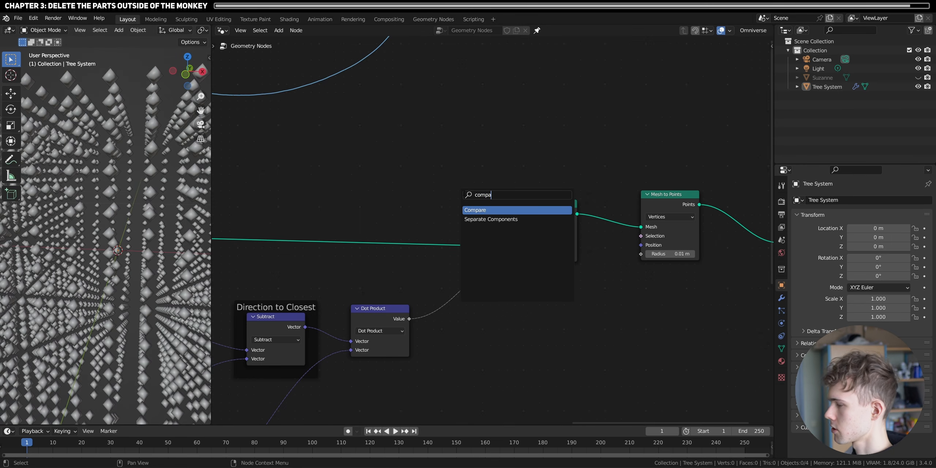
{"action": "left_click", "coordinate": [519, 213]}
{"action": "left_click", "coordinate": [489, 304]}
{"action": "left_click", "coordinate": [473, 311]}
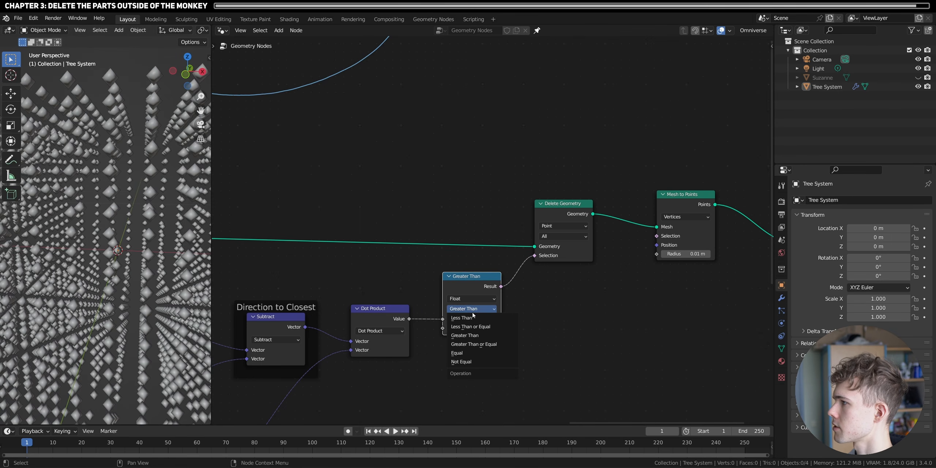
{"action": "left_click", "coordinate": [472, 319]}
- Remove the Mesh to Points node while keeping Delete Geometry connected to the Group Output
{"action": "scroll", "coordinate": [91, 324], "scroll_direction": "down", "scroll_amount": 5}
{"action": "middle_click_drag", "start_coordinate": [110, 249], "coordinate": [71, 245]}
{"action": "key", "text": "ctrl+x"}
{"action": "scroll", "coordinate": [145, 268], "scroll_direction": "up", "scroll_amount": 5}
{"action": "middle_click_drag", "start_coordinate": [145, 269], "coordinate": [148, 294]}
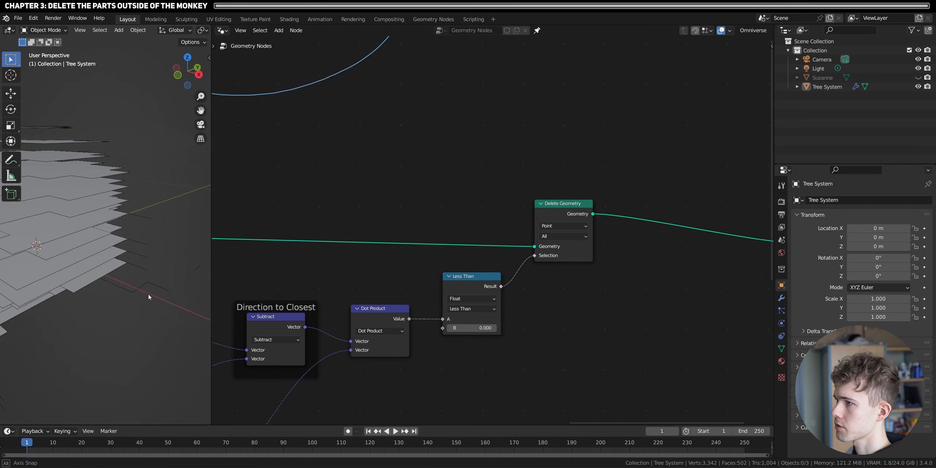
- Show Suzanne, give it a level 2 Subdivision Surface modifier, and hide it again
{"action": "left_click", "coordinate": [921, 80]}
{"action": "left_click", "coordinate": [823, 78]}
{"action": "scroll", "coordinate": [82, 261], "scroll_direction": "down", "scroll_amount": 3}
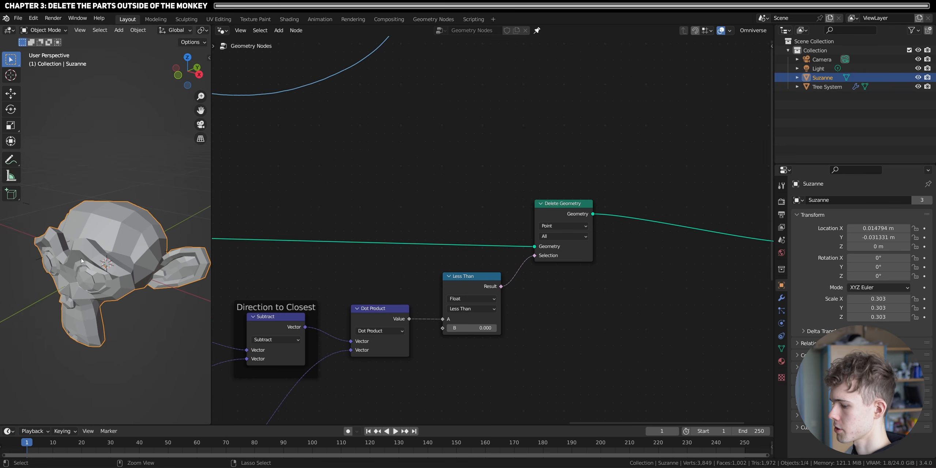
{"action": "key", "text": "ctrl+2"}
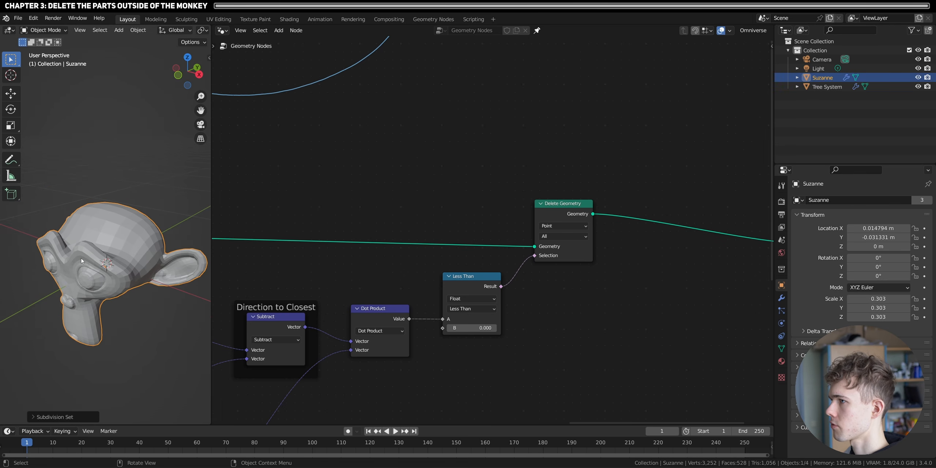
{"action": "left_click", "coordinate": [919, 78]}
{"action": "mouse_move", "coordinate": [89, 301]}
{"action": "middle_mouse_down"}
{"action": "mouse_move", "coordinate": [119, 302]}
{"action": "mouse_move", "coordinate": [126, 289]}
{"action": "mouse_move", "coordinate": [113, 275]}
{"action": "mouse_move", "coordinate": [159, 255]}
{"action": "mouse_move", "coordinate": [66, 300]}
{"action": "mouse_move", "coordinate": [84, 293]}
{"action": "middle_mouse_up"}
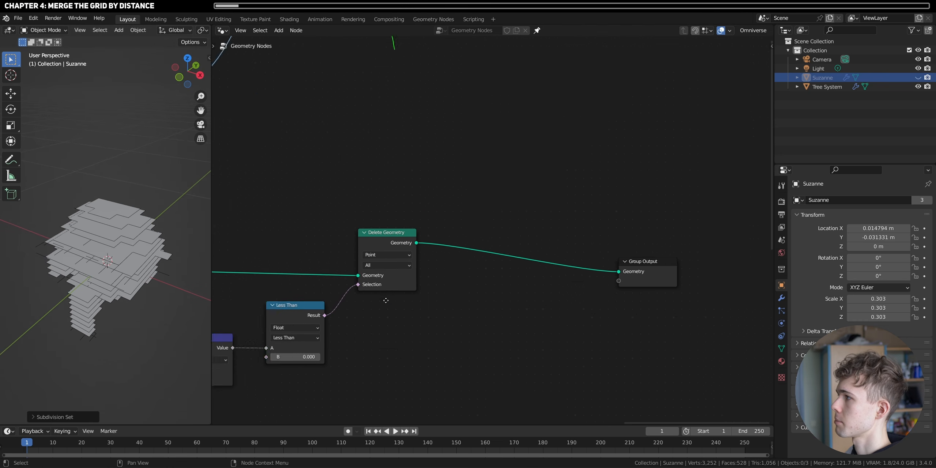
- Insert a Merge by Distance node between Delete Geometry and the Group Output and set its distance to 0.071 m
{"action": "key", "text": "shift+a"}
{"action": "left_click", "coordinate": [420, 185]}
{"action": "type", "text": "merg"}
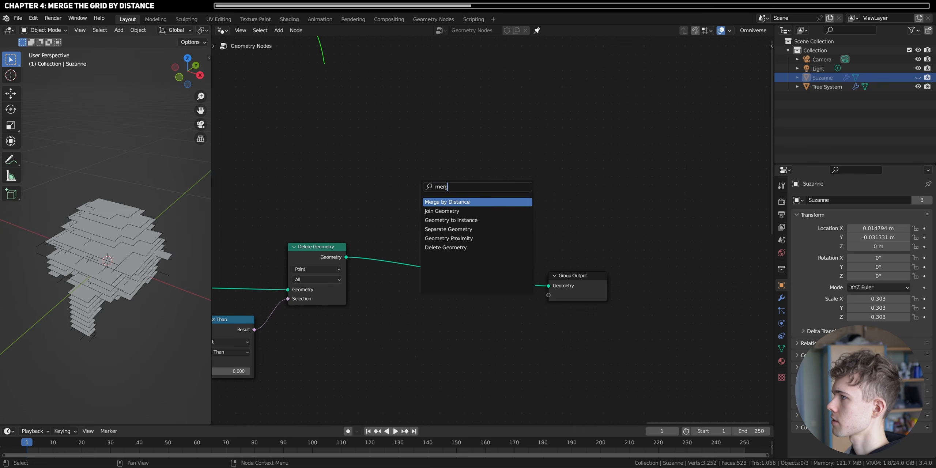
{"action": "key", "text": "Return"}
{"action": "left_click", "coordinate": [436, 244]}
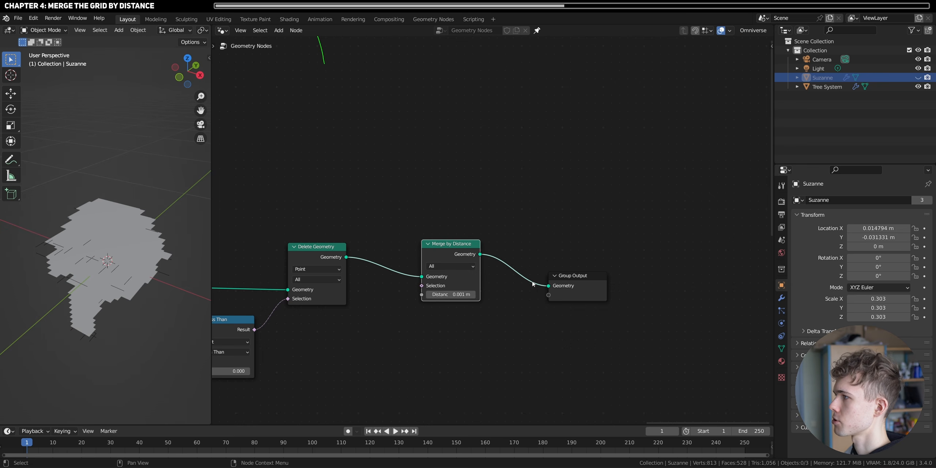
{"action": "left_click_drag", "start_coordinate": [575, 276], "coordinate": [591, 264]}
{"action": "mouse_move", "coordinate": [451, 295]}
{"action": "left_mouse_down", "text": "shift"}
{"action": "mouse_move", "coordinate": [472, 295]}
{"action": "mouse_move", "coordinate": [453, 295]}
{"action": "left_mouse_up", "text": "shift"}
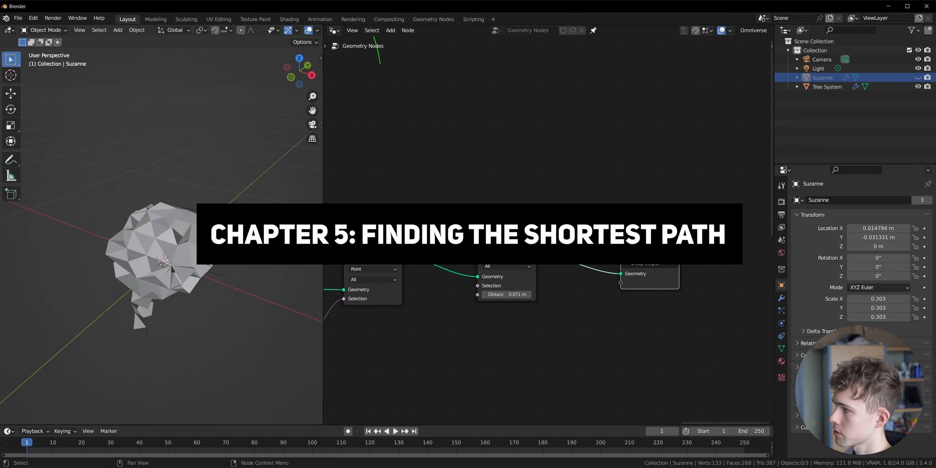
{"action": "middle_click_drag", "start_coordinate": [161, 256], "coordinate": [146, 271]}
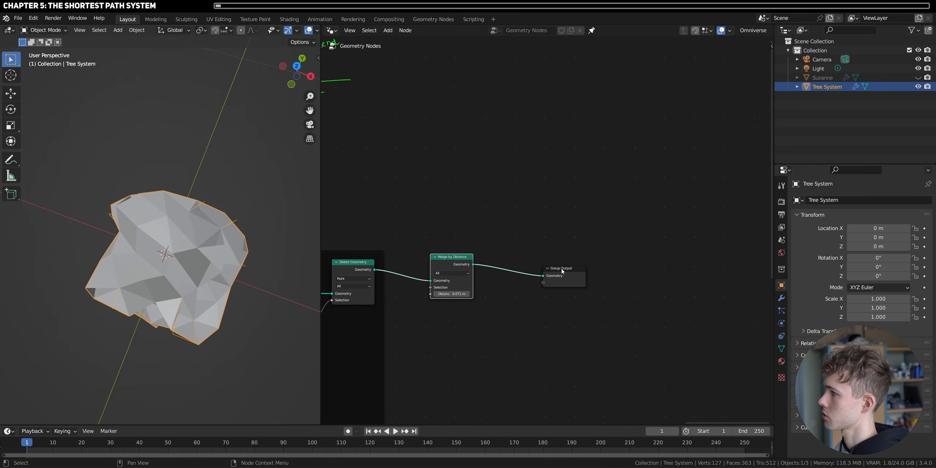
- Move the Group Output farther away and add a Shortest Edge Paths node below the geometry link
{"action": "left_click_drag", "start_coordinate": [563, 272], "coordinate": [756, 272]}
{"action": "key", "text": "shift+a"}
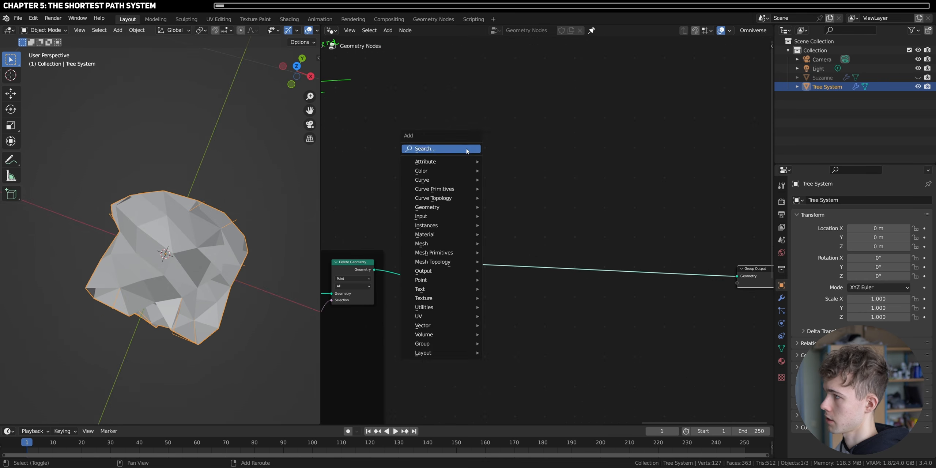
{"action": "left_click", "coordinate": [467, 149]}
{"action": "type", "text": "shorte"}
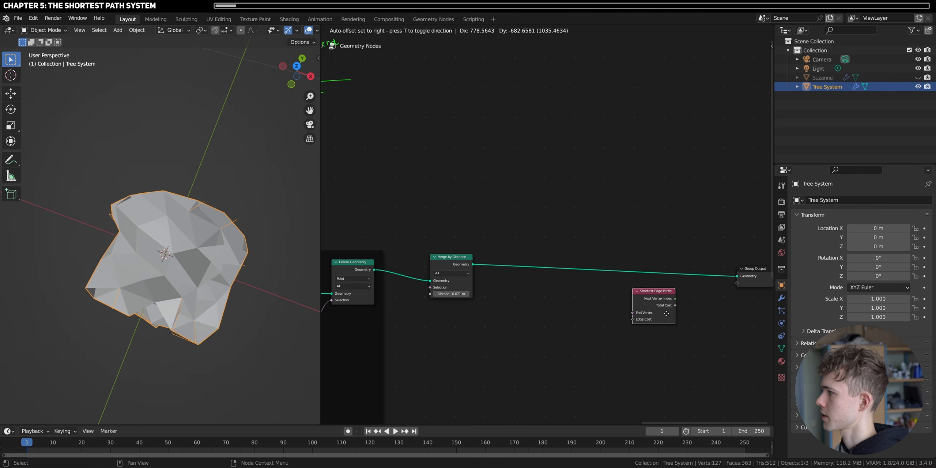
{"action": "left_click", "coordinate": [582, 351]}
- Add an Edge Paths to Curves node and insert it between Merge by Distance and the Group Output
{"action": "key", "text": "shift+a"}
{"action": "key", "text": "s"}
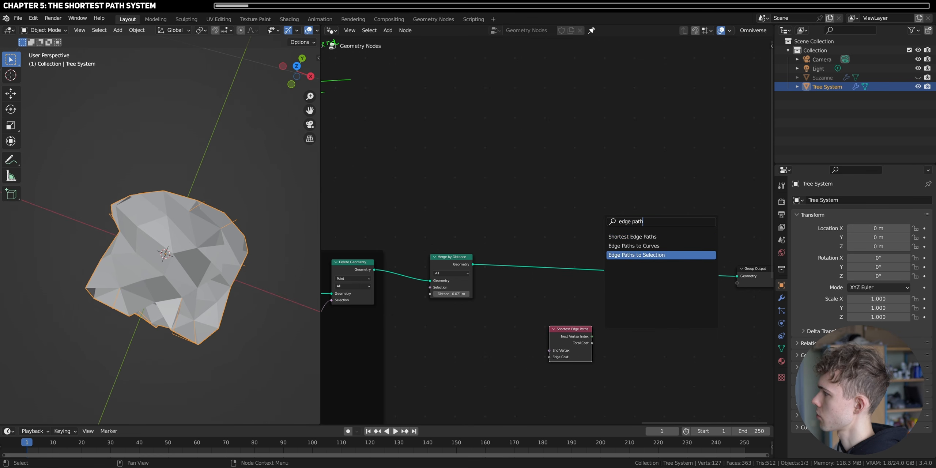
{"action": "left_click", "coordinate": [634, 246]}
{"action": "left_click", "coordinate": [666, 332]}
{"action": "scroll", "coordinate": [667, 332], "scroll_direction": "up", "scroll_amount": 3}
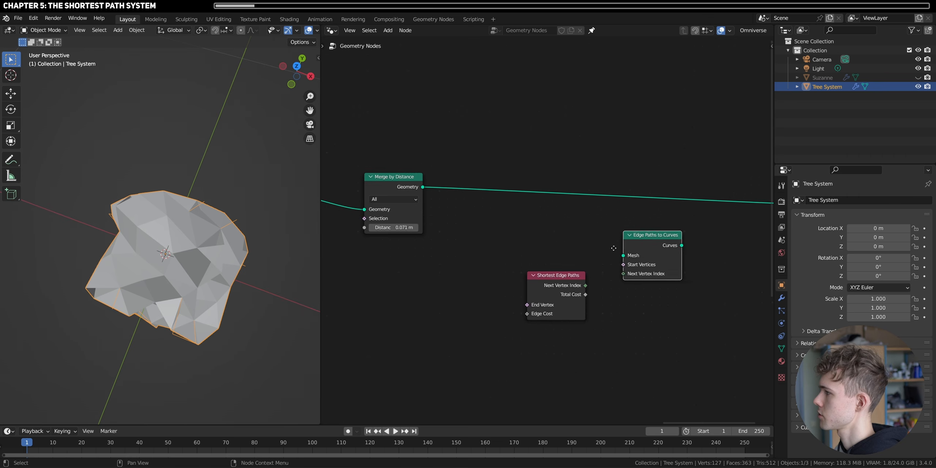
{"action": "left_click_drag", "start_coordinate": [671, 246], "coordinate": [681, 171]}
{"action": "middle_click_drag", "start_coordinate": [759, 231], "coordinate": [600, 255]}
{"action": "left_click_drag", "start_coordinate": [715, 210], "coordinate": [735, 194]}
- Position the Shortest Edge Paths node just before and below the Edge Paths to Curves node
{"action": "middle_click_drag", "start_coordinate": [484, 284], "coordinate": [629, 304]}
{"action": "left_click_drag", "start_coordinate": [554, 343], "coordinate": [588, 295]}
{"action": "scroll", "coordinate": [633, 289], "scroll_direction": "up", "scroll_amount": 4}
{"action": "scroll", "coordinate": [589, 280], "scroll_direction": "up", "scroll_amount": 3}
{"action": "middle_click_drag", "start_coordinate": [614, 285], "coordinate": [560, 277]}
{"action": "scroll", "coordinate": [576, 276], "scroll_direction": "down", "scroll_amount": 1}
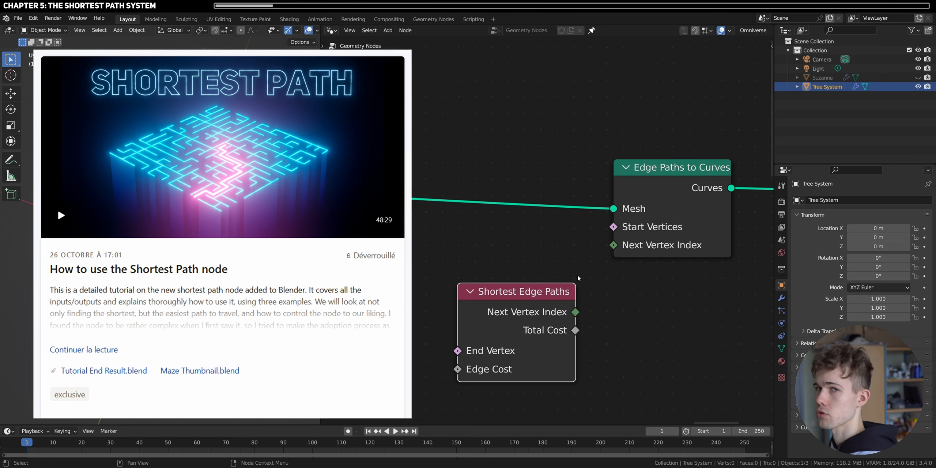
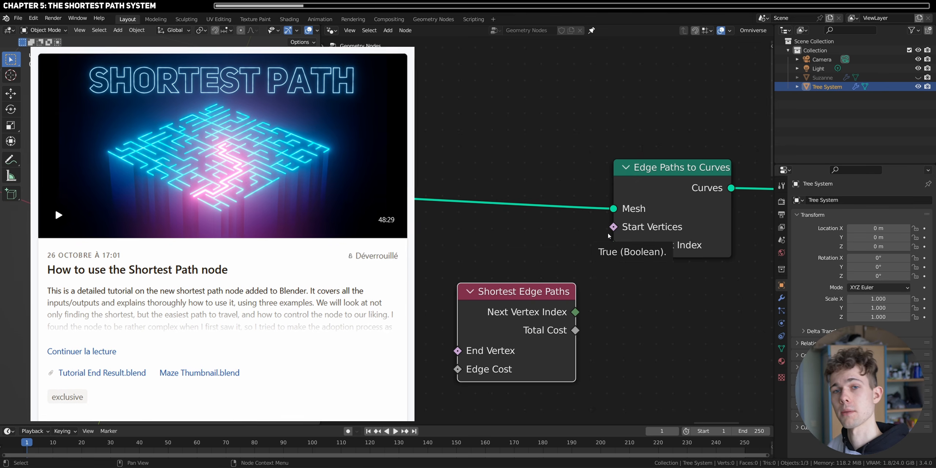
- Space out the two path nodes and connect the Shortest Edge Paths' Next Vertex Index to the same input on Edge Paths to Curves
{"action": "scroll", "coordinate": [607, 236], "scroll_direction": "down", "scroll_amount": 2}
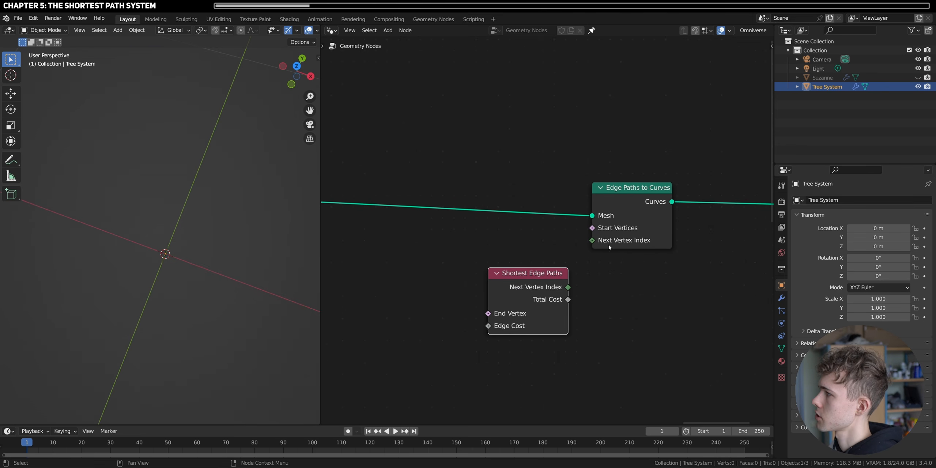
{"action": "left_click_drag", "start_coordinate": [630, 194], "coordinate": [642, 183]}
{"action": "scroll", "coordinate": [574, 263], "scroll_direction": "up", "scroll_amount": 1}
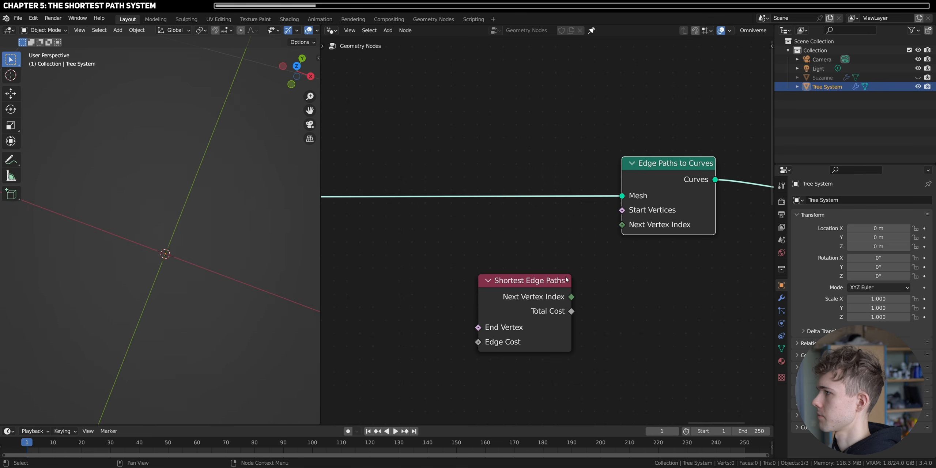
{"action": "left_click_drag", "start_coordinate": [567, 280], "coordinate": [573, 280]}
{"action": "scroll", "coordinate": [504, 272], "scroll_direction": "up", "scroll_amount": 1}
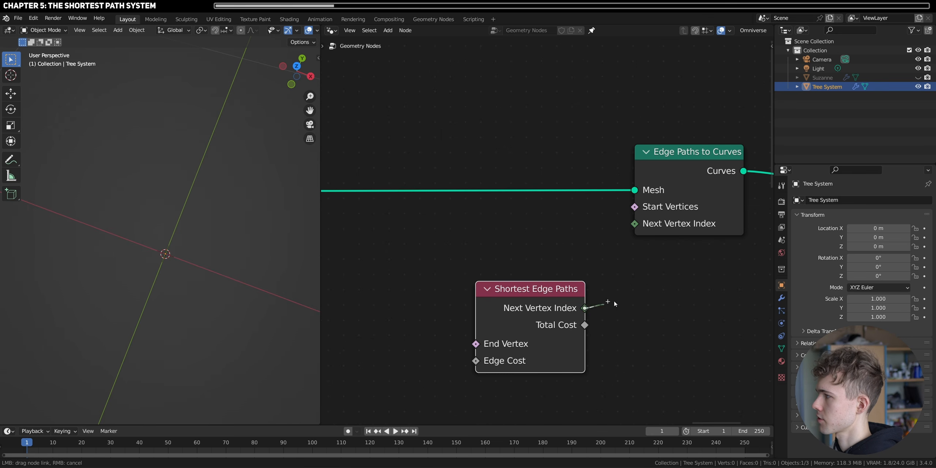
{"action": "left_click_drag", "start_coordinate": [649, 218], "coordinate": [639, 225]}
{"action": "left_click", "coordinate": [634, 331]}
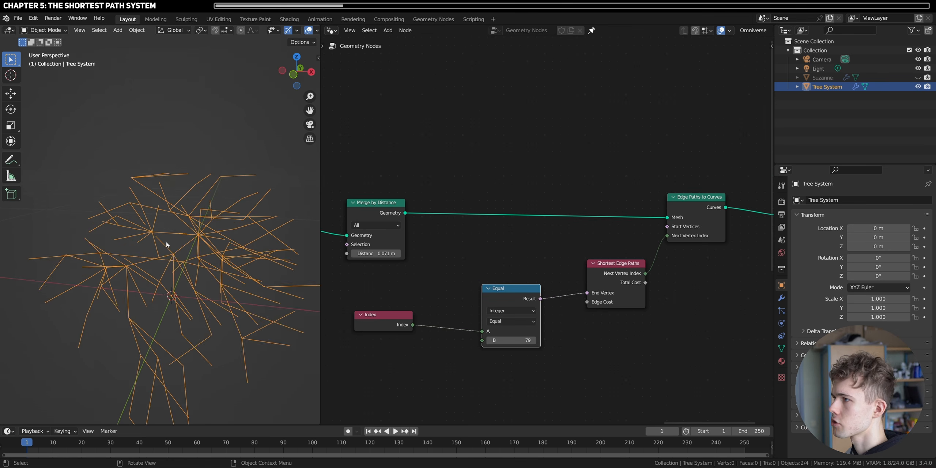
- Try 61 and 82 as the Equal node's B value to test different end vertices for the paths
{"action": "mouse_move", "coordinate": [512, 340]}
{"action": "left_mouse_down"}
{"action": "mouse_move", "coordinate": [503, 331]}
{"action": "mouse_move", "coordinate": [516, 340]}
{"action": "mouse_move", "coordinate": [498, 340]}
{"action": "left_mouse_up"}
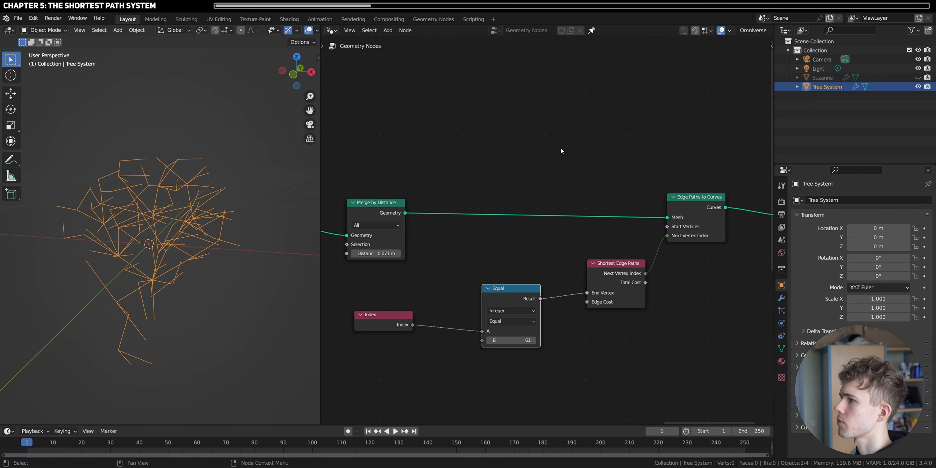
{"action": "middle_click_drag", "start_coordinate": [145, 231], "coordinate": [160, 216]}
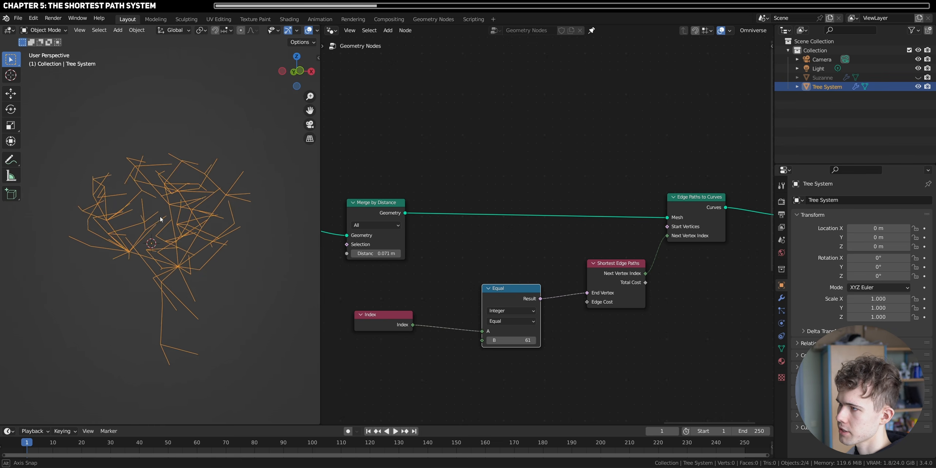
{"action": "scroll", "coordinate": [160, 216], "scroll_direction": "up", "scroll_amount": 4}
{"action": "middle_click_drag", "start_coordinate": [203, 316], "coordinate": [185, 236], "text": "shift"}
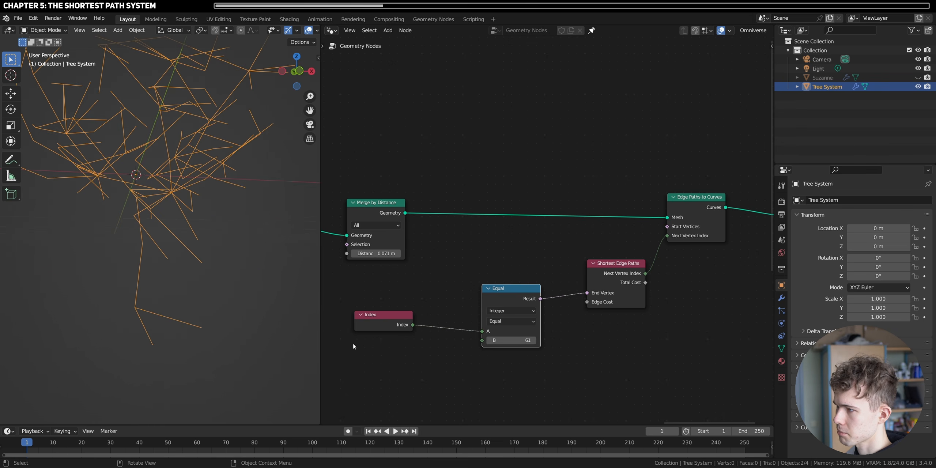
{"action": "left_click_drag", "start_coordinate": [498, 341], "coordinate": [518, 340]}
{"action": "middle_click_drag", "start_coordinate": [298, 305], "coordinate": [131, 255]}
{"action": "scroll", "coordinate": [131, 255], "scroll_direction": "down", "scroll_amount": 4}
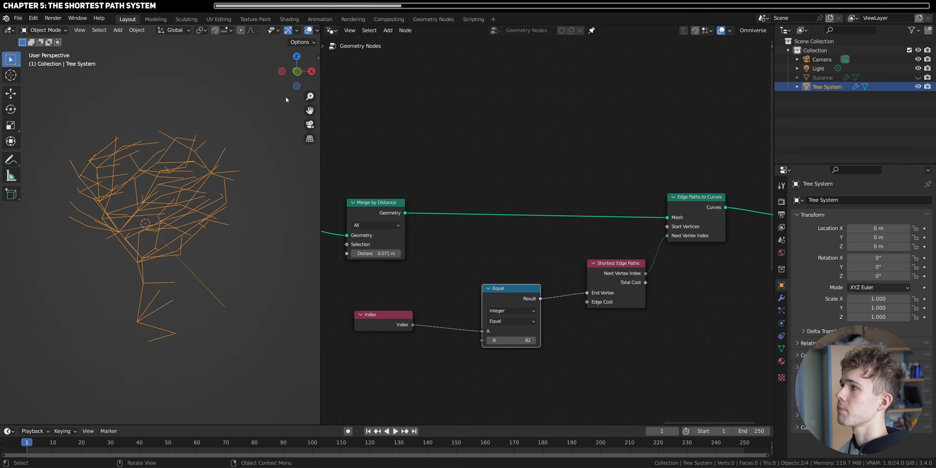
- Add a sphere empty to the scene and scale it down to about 0.123
{"action": "middle_click_drag", "start_coordinate": [216, 194], "coordinate": [208, 216]}
{"action": "key", "text": "shift+a"}
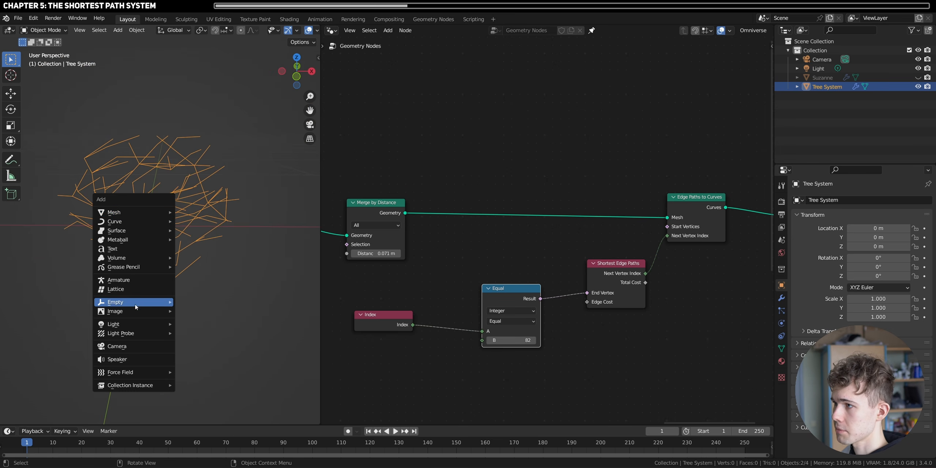
{"action": "mouse_move", "coordinate": [157, 302]}
{"action": "left_click", "coordinate": [198, 350]}
{"action": "key", "text": "s"}
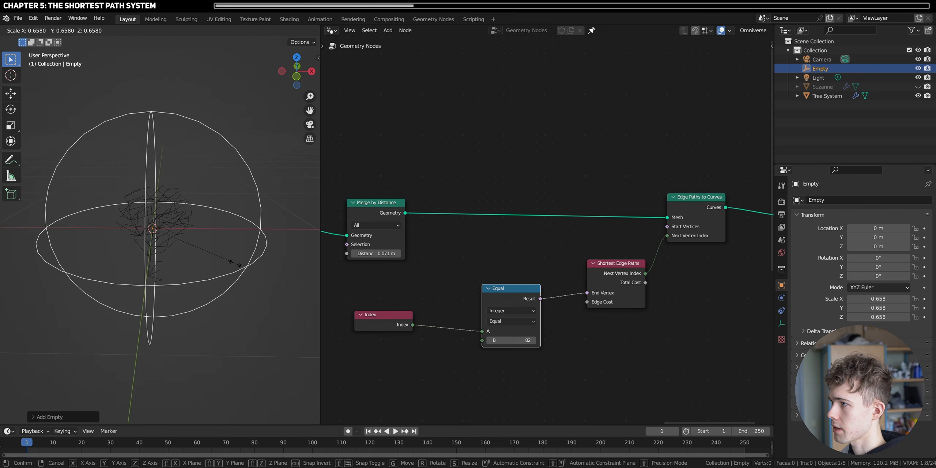
{"action": "left_click", "coordinate": [163, 227]}
- Move the empty just below the trunk's base, to about Y -0.245 m and Z -0.335 m
{"action": "key", "text": "g"}
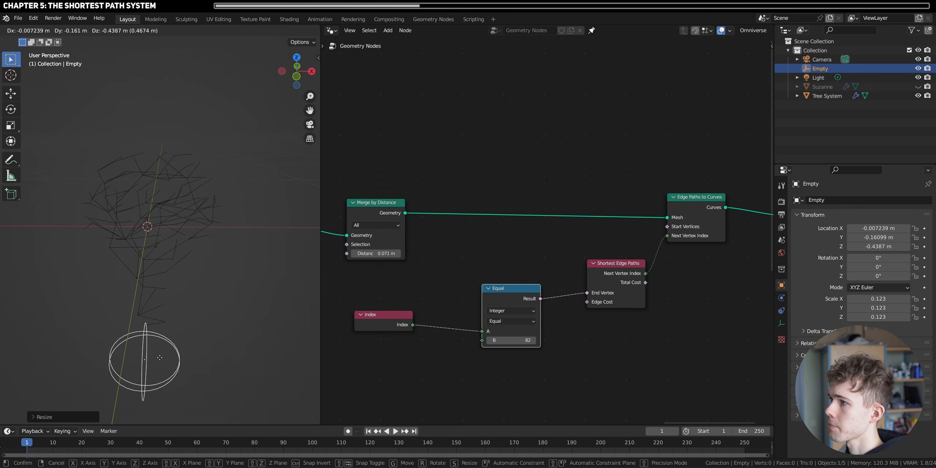
{"action": "left_click", "coordinate": [160, 362]}
{"action": "middle_click_drag", "start_coordinate": [179, 315], "coordinate": [303, 187]}
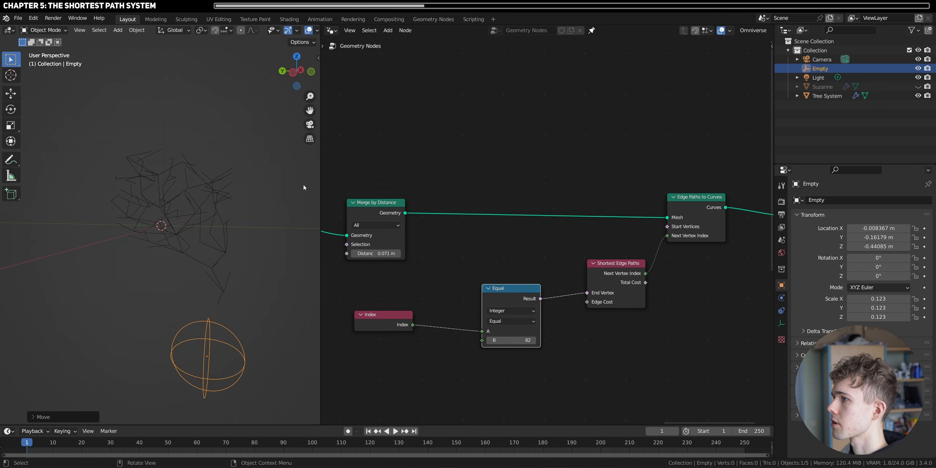
{"action": "left_click", "coordinate": [292, 73]}
{"action": "key", "text": "g"}
{"action": "left_click", "coordinate": [212, 347]}
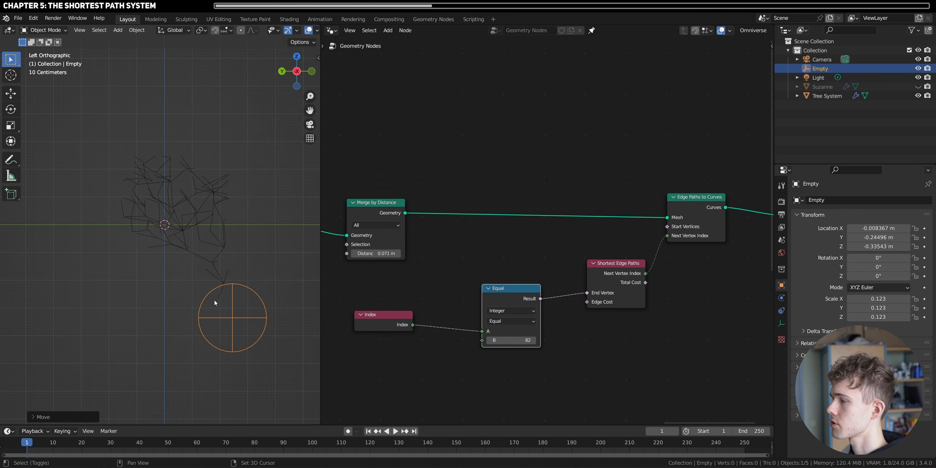
{"action": "middle_click_drag", "start_coordinate": [212, 348], "coordinate": [155, 264]}
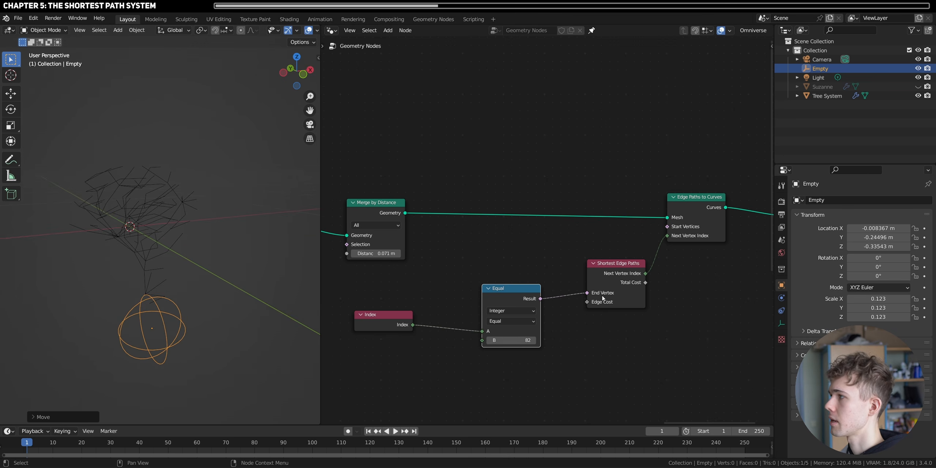
- Delete the Equal and Index nodes feeding the End Vertex input
{"action": "key", "text": "x"}
{"action": "left_click", "coordinate": [394, 319]}
{"action": "key", "text": "x"}
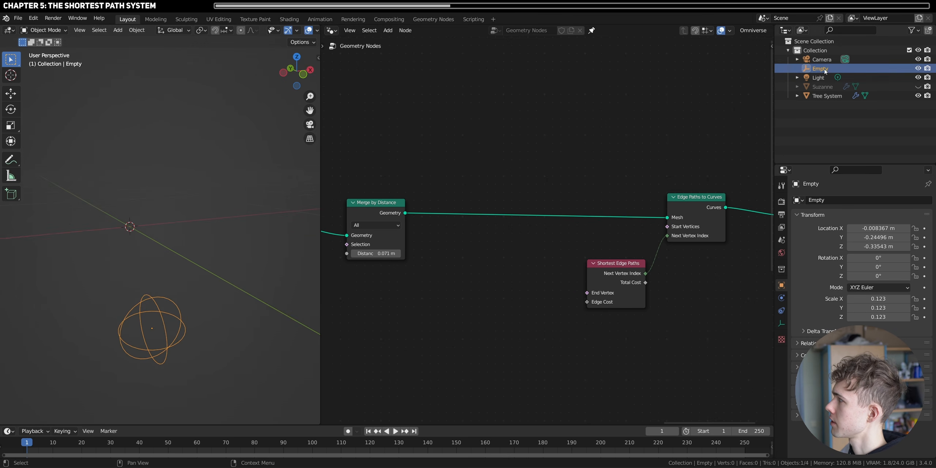
- Bring the Empty into the node tree as an Object Info node and move the path nodes farther away to make room
{"action": "left_click_drag", "start_coordinate": [820, 68], "coordinate": [382, 332]}
{"action": "middle_click_drag", "start_coordinate": [435, 327], "coordinate": [435, 269]}
{"action": "scroll", "coordinate": [475, 269], "scroll_direction": "down", "scroll_amount": 6}
{"action": "left_click_drag", "start_coordinate": [739, 283], "coordinate": [590, 157]}
{"action": "left_click_drag", "start_coordinate": [596, 214], "coordinate": [717, 216]}
{"action": "left_click_drag", "start_coordinate": [464, 269], "coordinate": [513, 264]}
{"action": "scroll", "coordinate": [513, 264], "scroll_direction": "up", "scroll_amount": 6}
{"action": "middle_click_drag", "start_coordinate": [534, 213], "coordinate": [501, 221]}
{"action": "key", "text": "shift+a"}
{"action": "key", "text": "s"}
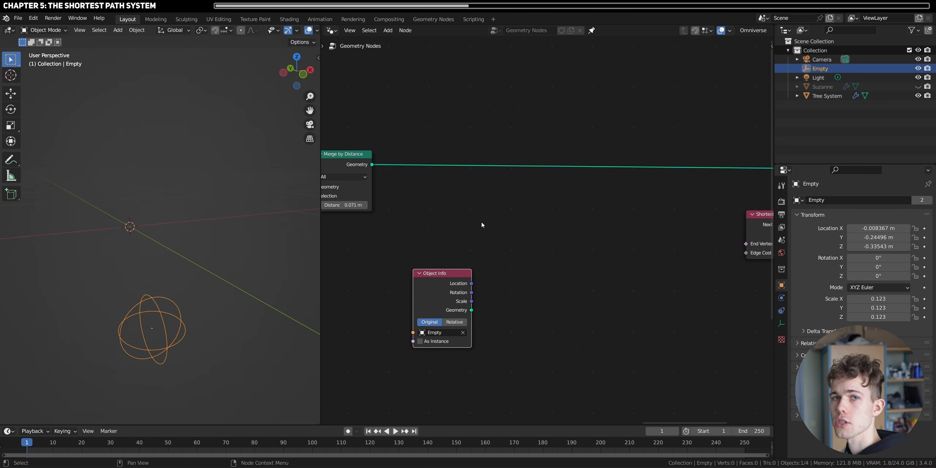
- Mute the Edge Paths to Curves node to show the mesh and set the Merge by Distance value to 0.041 m
{"action": "middle_click_drag", "start_coordinate": [680, 199], "coordinate": [583, 225]}
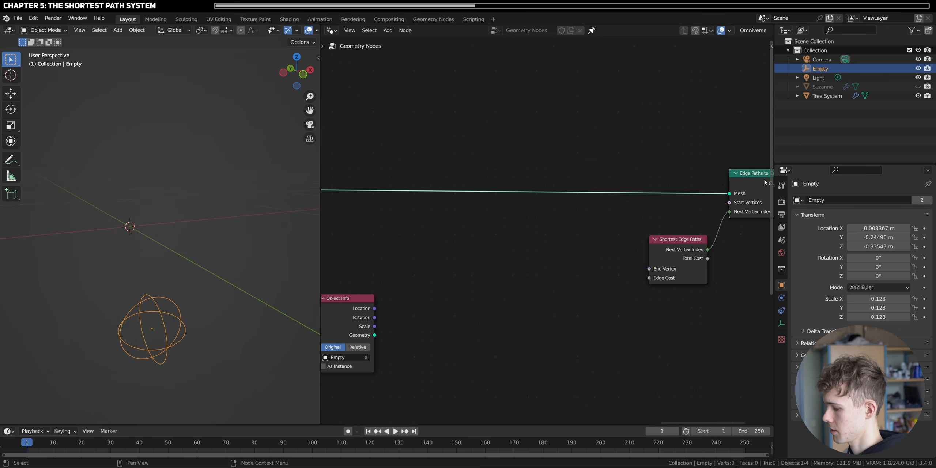
{"action": "key", "text": "m"}
{"action": "middle_click_drag", "start_coordinate": [429, 269], "coordinate": [549, 257]}
{"action": "middle_click_drag", "start_coordinate": [205, 271], "coordinate": [125, 237]}
{"action": "scroll", "coordinate": [180, 269], "scroll_direction": "up", "scroll_amount": 2}
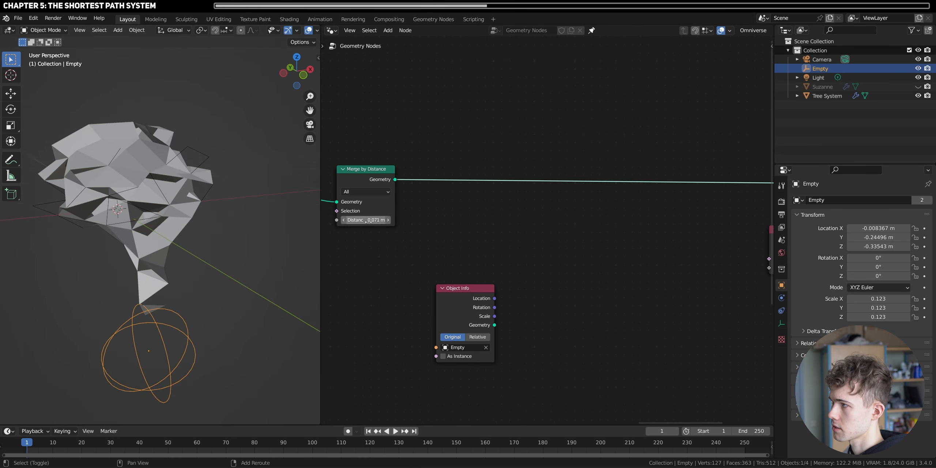
{"action": "left_click_drag", "start_coordinate": [368, 222], "coordinate": [355, 222]}
{"action": "middle_click_drag", "start_coordinate": [153, 227], "coordinate": [151, 218]}
- Add a Vector Math node beside Object Info and set its operation to Distance
{"action": "key", "text": "shift+a"}
{"action": "left_click", "coordinate": [509, 216]}
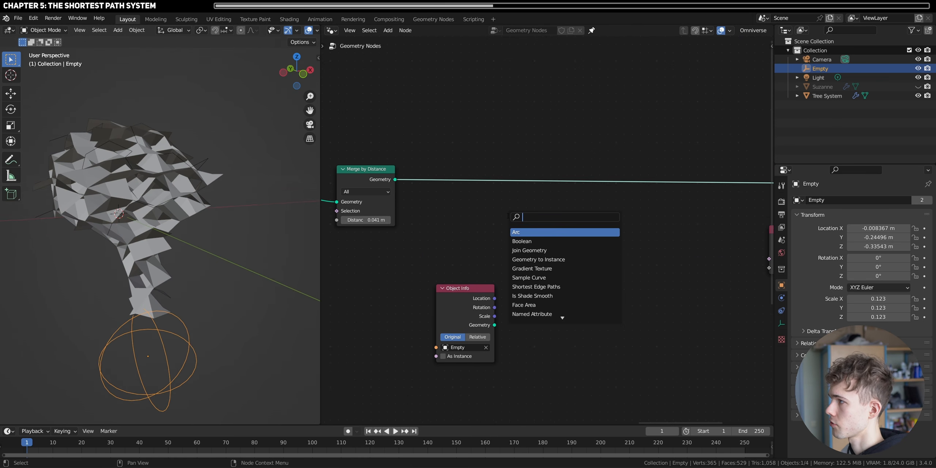
{"action": "type", "text": "vecto"}
{"action": "left_click", "coordinate": [527, 241]}
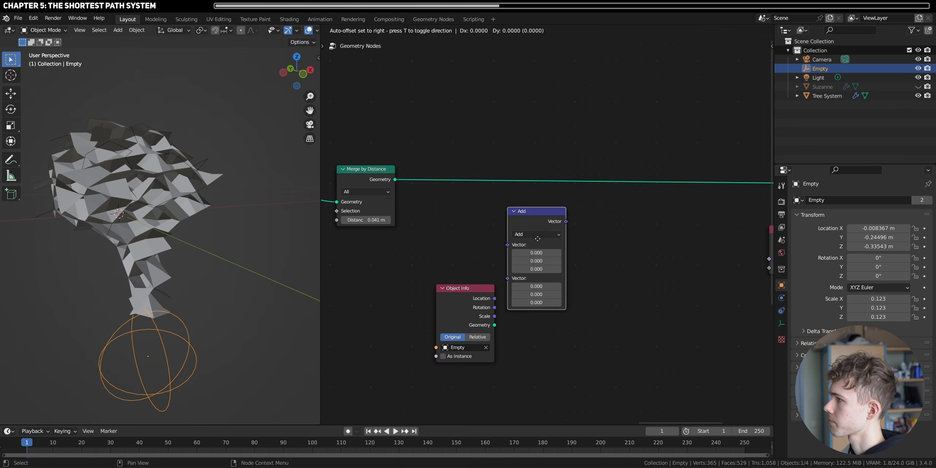
{"action": "left_click", "coordinate": [571, 253]}
{"action": "left_click", "coordinate": [573, 265]}
{"action": "left_click", "coordinate": [562, 380]}
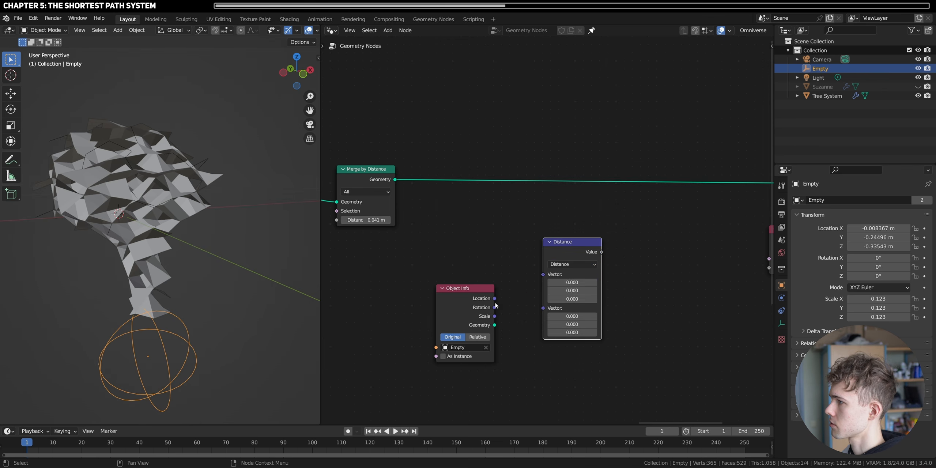
- Feed the Object Info's Location and a new Position node into the two vector inputs of the Distance node
{"action": "left_click_drag", "start_coordinate": [546, 279], "coordinate": [502, 238]}
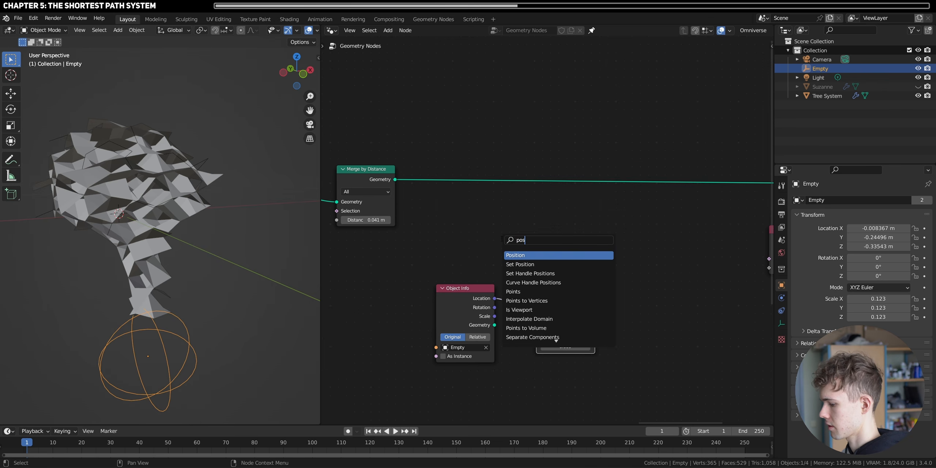
{"action": "type", "text": "posi"}
{"action": "left_click", "coordinate": [520, 253]}
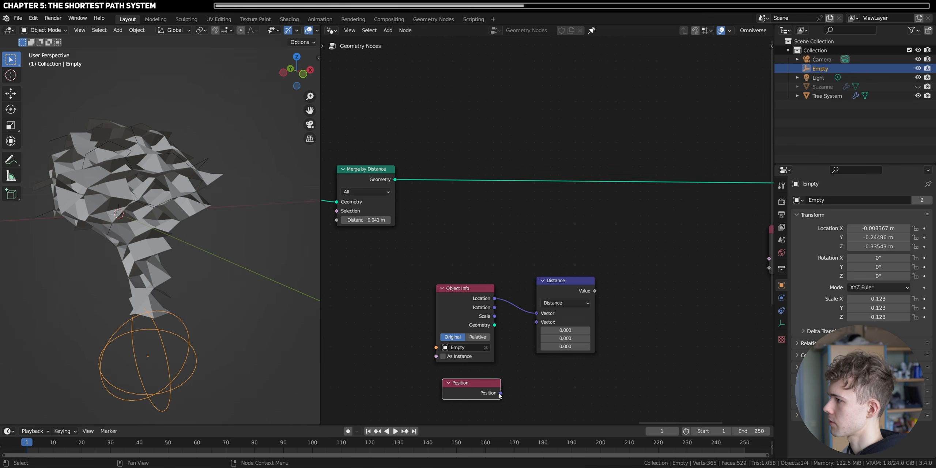
{"action": "left_click_drag", "start_coordinate": [535, 325], "coordinate": [536, 322]}
{"action": "left_click_drag", "start_coordinate": [553, 290], "coordinate": [552, 293]}
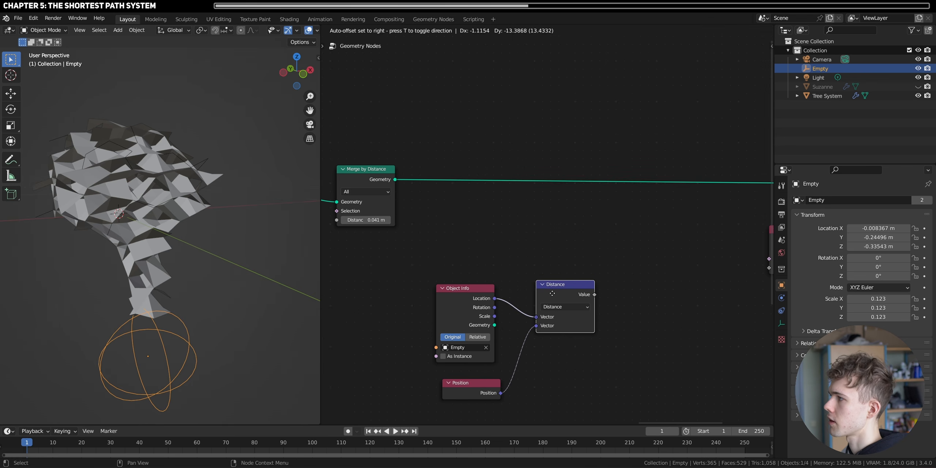
- Preview the distance on the merged geometry with a Viewer node and raise the Empty to about Z -0.274 m at the trunk's base
{"action": "left_click", "coordinate": [573, 298], "text": "ctrl+shift"}
{"action": "left_click_drag", "start_coordinate": [395, 182], "coordinate": [625, 315]}
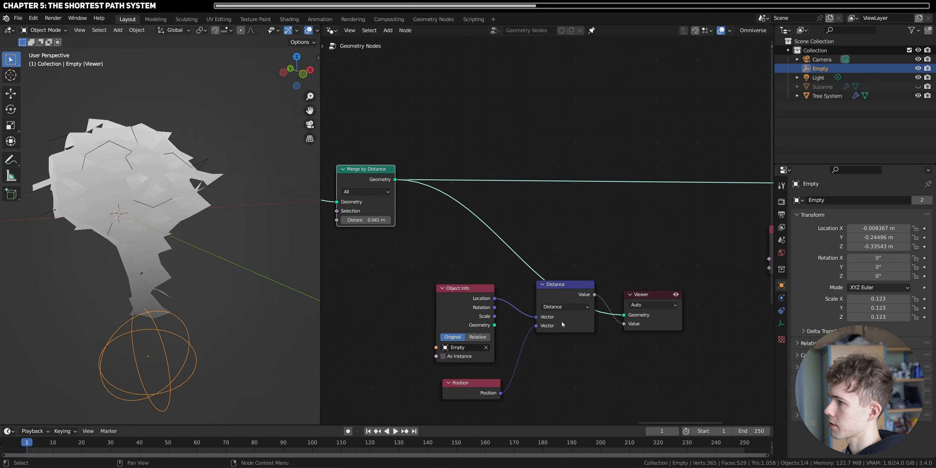
{"action": "key", "text": "g"}
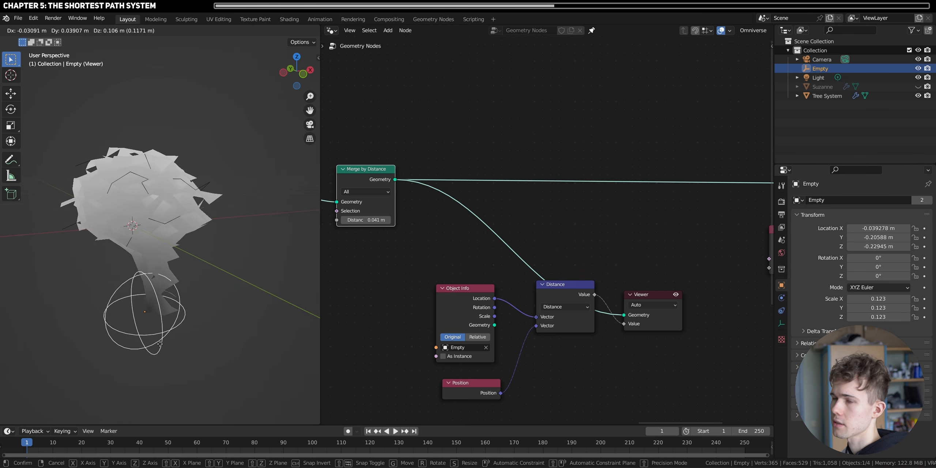
{"action": "left_click", "coordinate": [144, 337]}
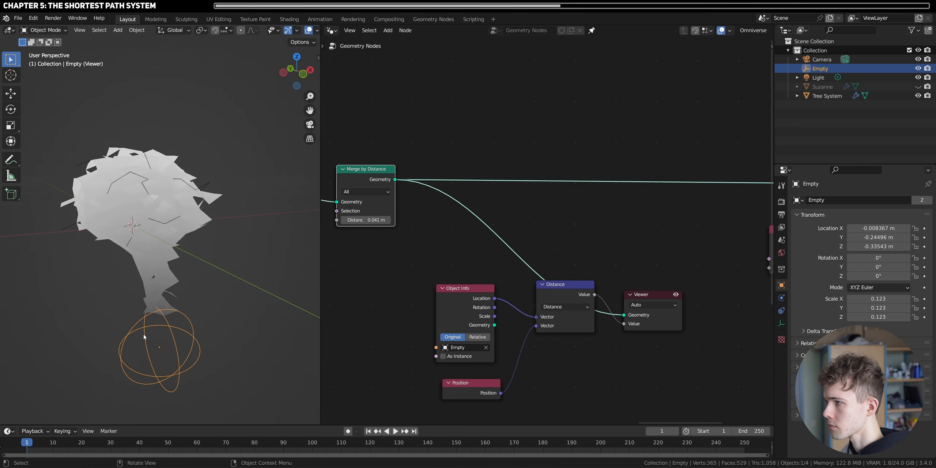
{"action": "key", "text": "g"}
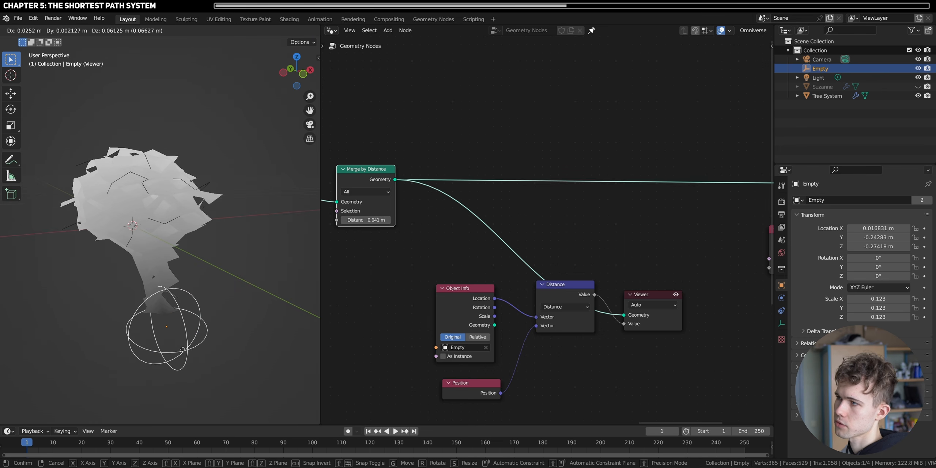
{"action": "left_click", "coordinate": [191, 348]}
- Add an Attribute Statistic node after the distance setup and delete the Viewer node
{"action": "key", "text": "shift+a"}
{"action": "key", "text": "s"}
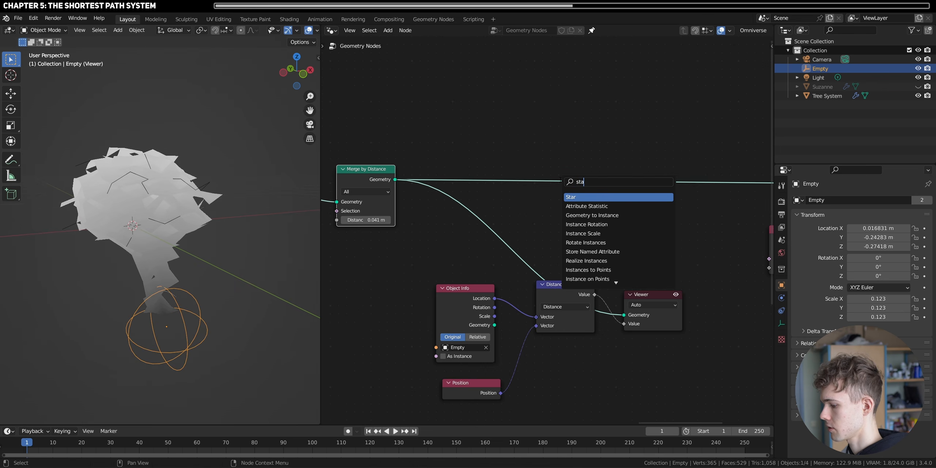
{"action": "key", "text": "Return"}
{"action": "left_click", "coordinate": [691, 288]}
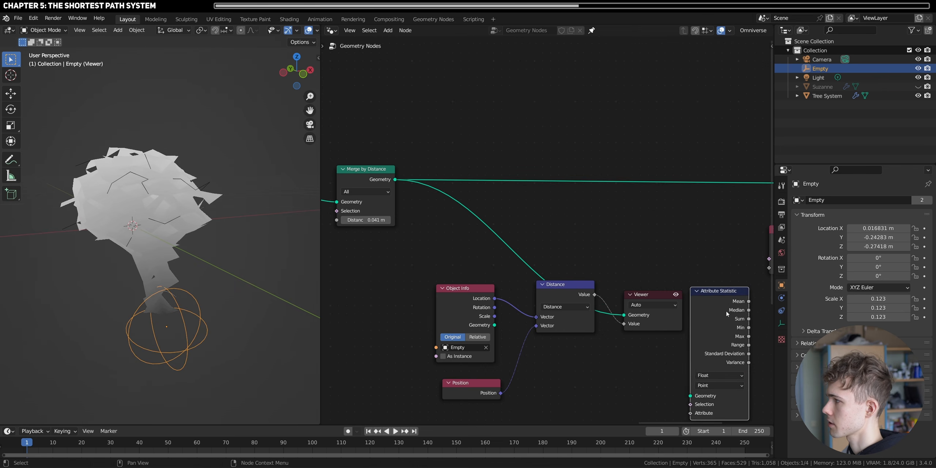
{"action": "scroll", "coordinate": [647, 304], "scroll_direction": "down", "scroll_amount": 2}
{"action": "key", "text": "x"}
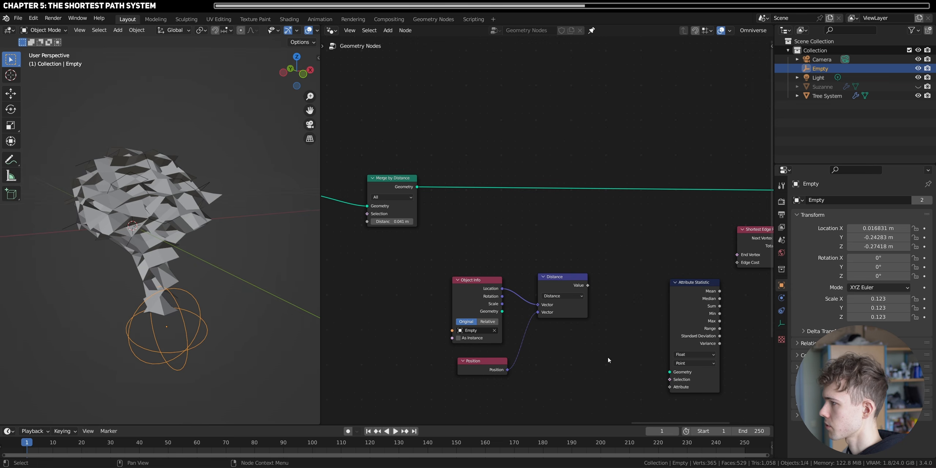
- Frame the Object Info, Position and Distance nodes with the label "Distance between Empty and every other element" and move them lower
{"action": "left_click_drag", "start_coordinate": [608, 357], "coordinate": [515, 303]}
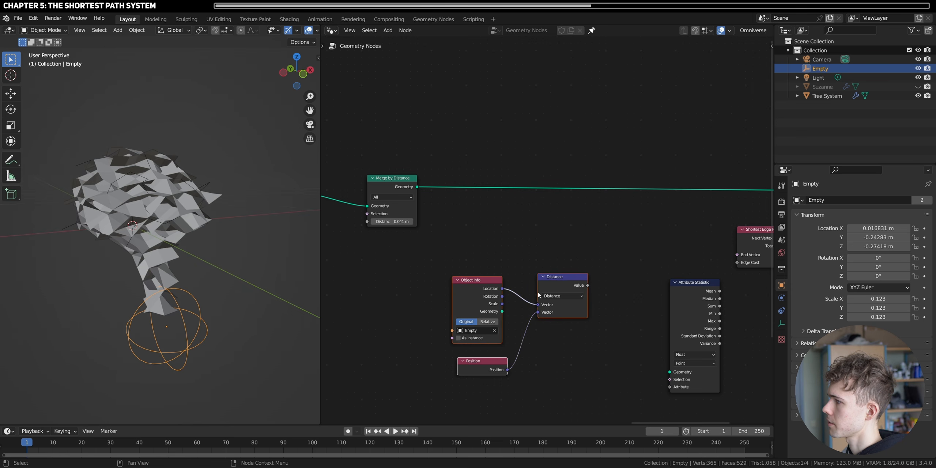
{"action": "left_click_drag", "start_coordinate": [538, 295], "coordinate": [508, 331]}
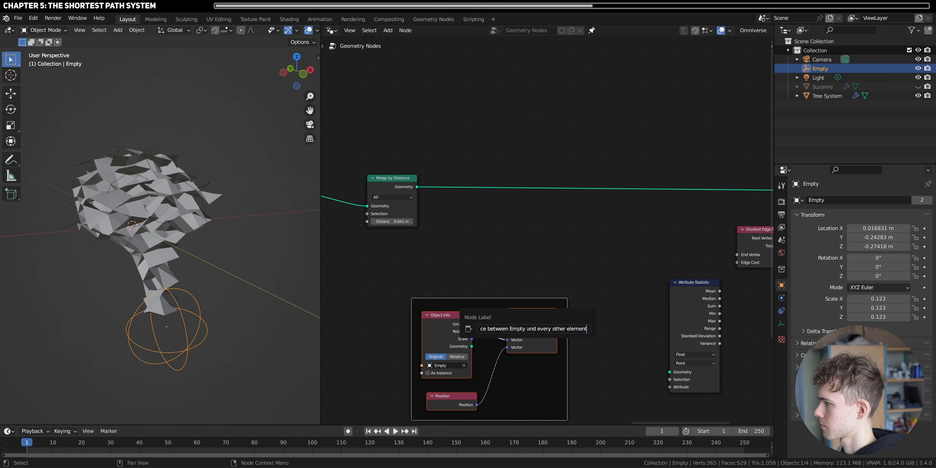
{"action": "key", "text": "Return"}
- Feed the merged geometry into Attribute Statistic, place the node above the frame and send its Min output to a Viewer
{"action": "left_click_drag", "start_coordinate": [694, 342], "coordinate": [635, 278]}
{"action": "left_click_drag", "start_coordinate": [417, 187], "coordinate": [611, 309]}
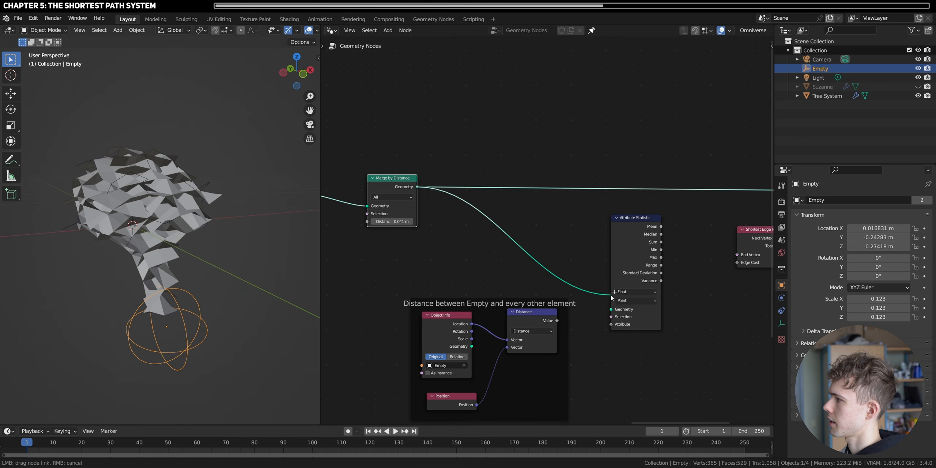
{"action": "left_click_drag", "start_coordinate": [635, 251], "coordinate": [494, 230]}
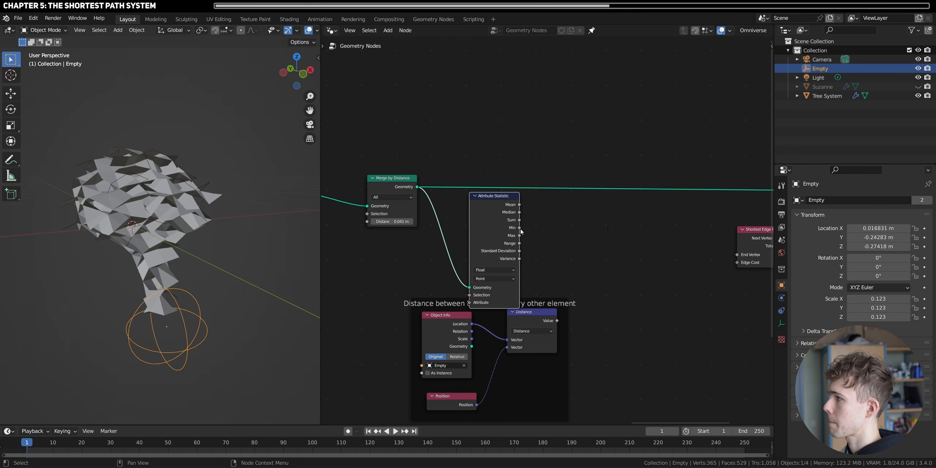
{"action": "left_click", "coordinate": [496, 232], "text": "ctrl+shift"}
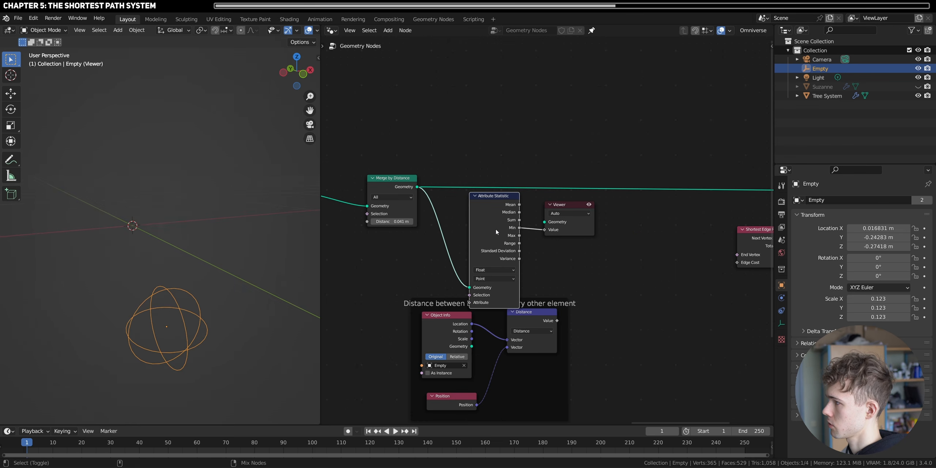
- Feed the merged geometry into the Viewer and move the Attribute Statistic and Viewer nodes clear of the distance frame
{"action": "left_click", "coordinate": [416, 188], "text": "ctrl+shift"}
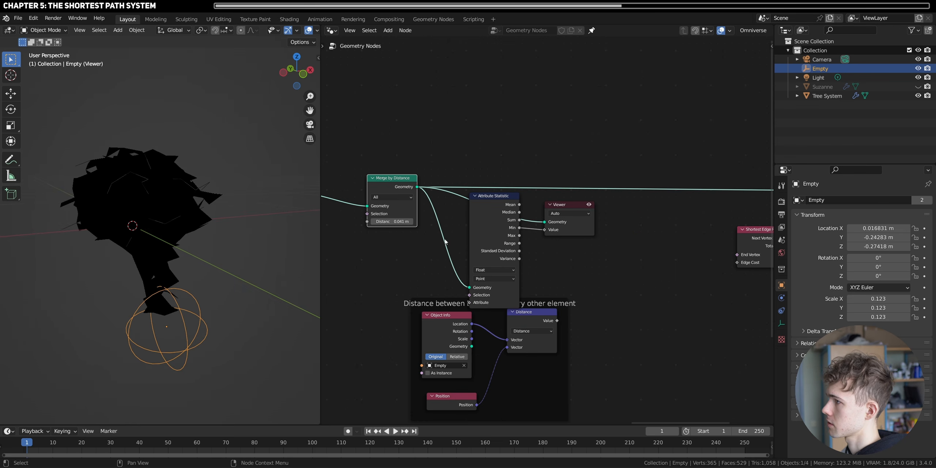
{"action": "left_click_drag", "start_coordinate": [624, 263], "coordinate": [469, 204]}
{"action": "key", "text": "g"}
{"action": "left_click", "coordinate": [580, 212]}
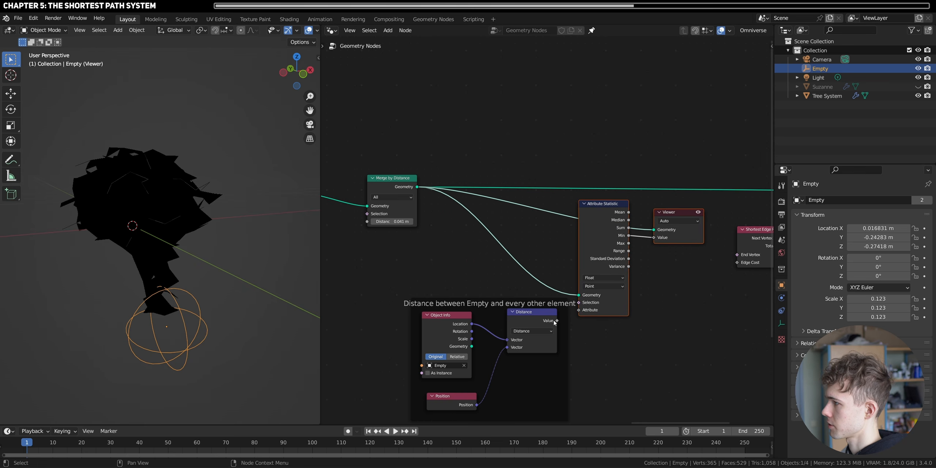
- Feed the framed Distance value into Attribute Statistic's Attribute input and test it by moving the Empty below the trunk, about Z -0.406 m
{"action": "left_click_drag", "start_coordinate": [555, 321], "coordinate": [580, 311]}
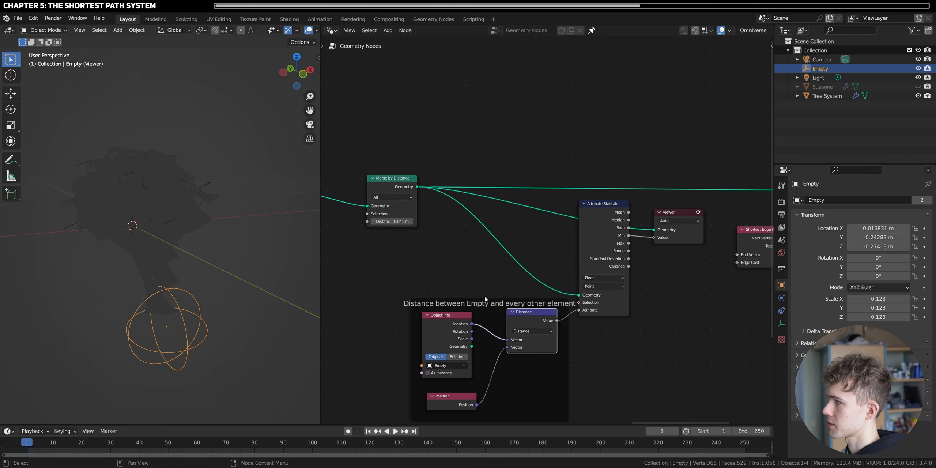
{"action": "left_click_drag", "start_coordinate": [496, 306], "coordinate": [454, 310]}
{"action": "key", "text": "g"}
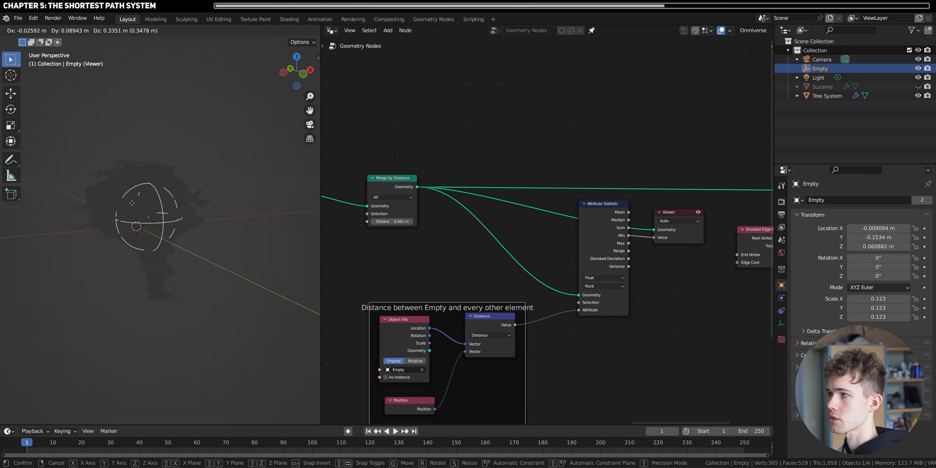
{"action": "left_click", "coordinate": [168, 334]}
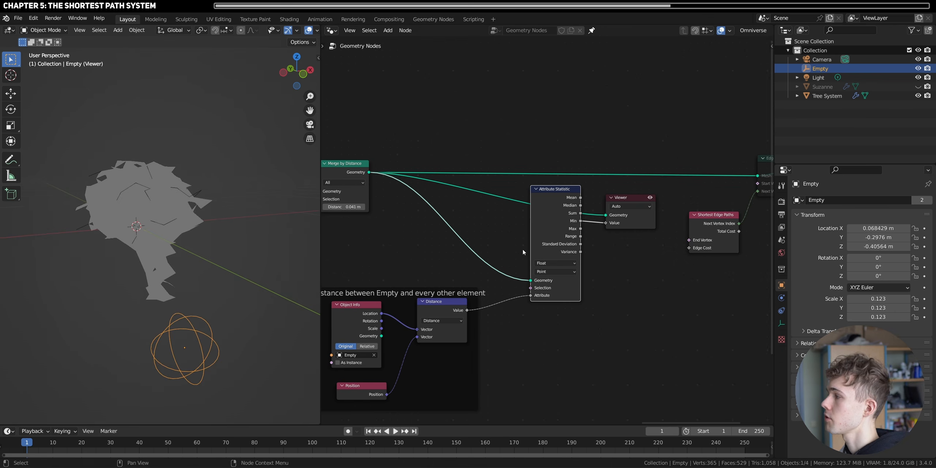
- Hide the unused sockets of Attribute Statistic and add a Compare node below the Viewer
{"action": "key", "text": "ctrl+h"}
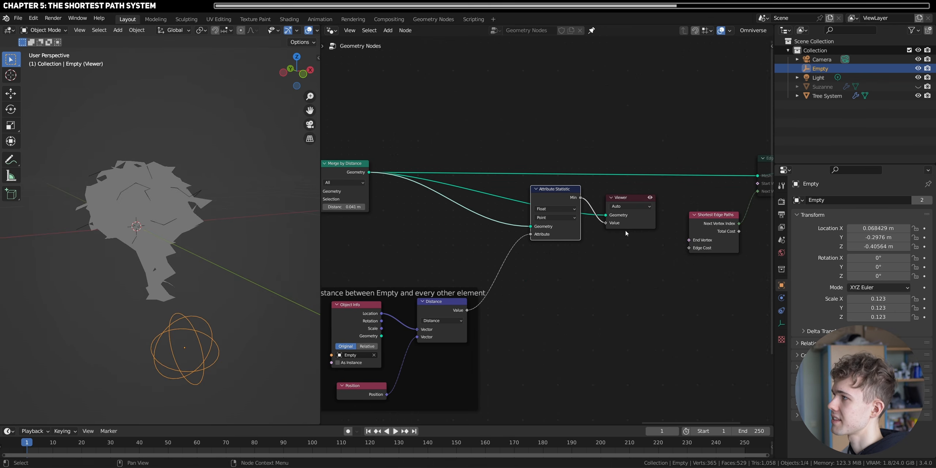
{"action": "left_click_drag", "start_coordinate": [557, 196], "coordinate": [528, 210]}
{"action": "key", "text": "shift+a"}
{"action": "left_click", "coordinate": [561, 187]}
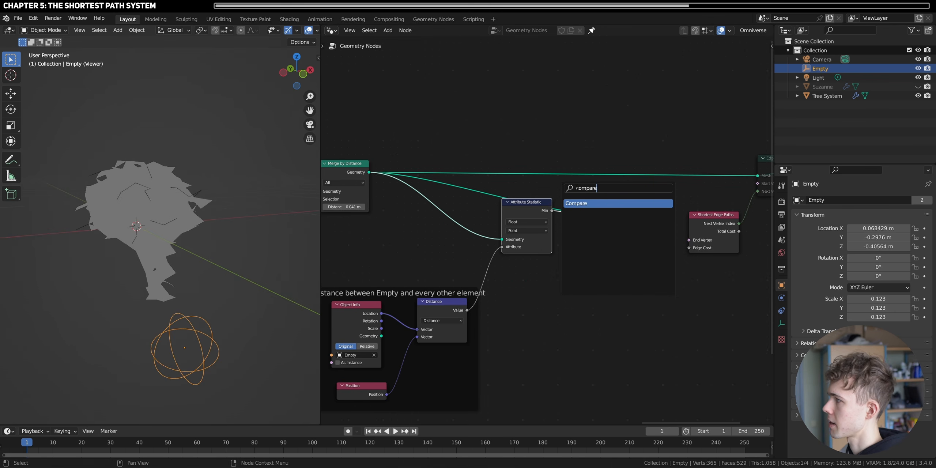
{"action": "left_click", "coordinate": [594, 204]}
{"action": "left_click", "coordinate": [589, 274]}
{"action": "left_click", "coordinate": [529, 218], "text": "ctrl+shift"}
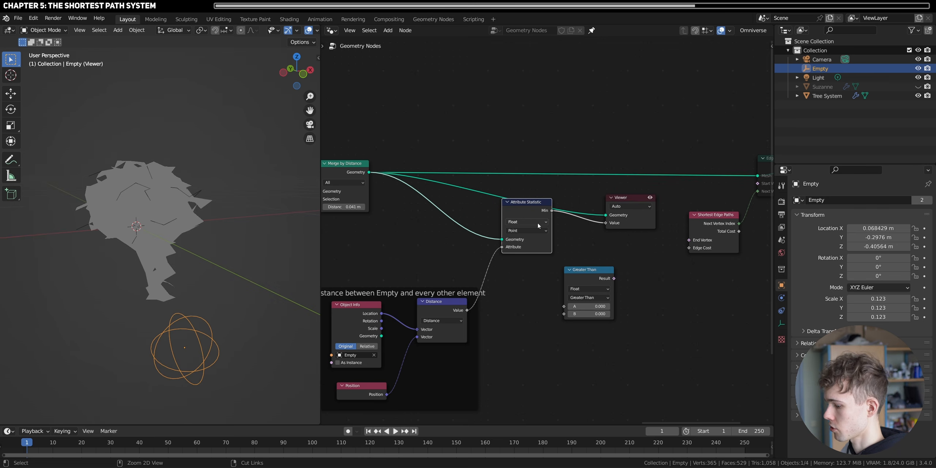
- Set the Compare node to Equal, with the Min output as A and the framed Distance value as B
{"action": "scroll", "coordinate": [551, 240], "scroll_direction": "up", "scroll_amount": 2}
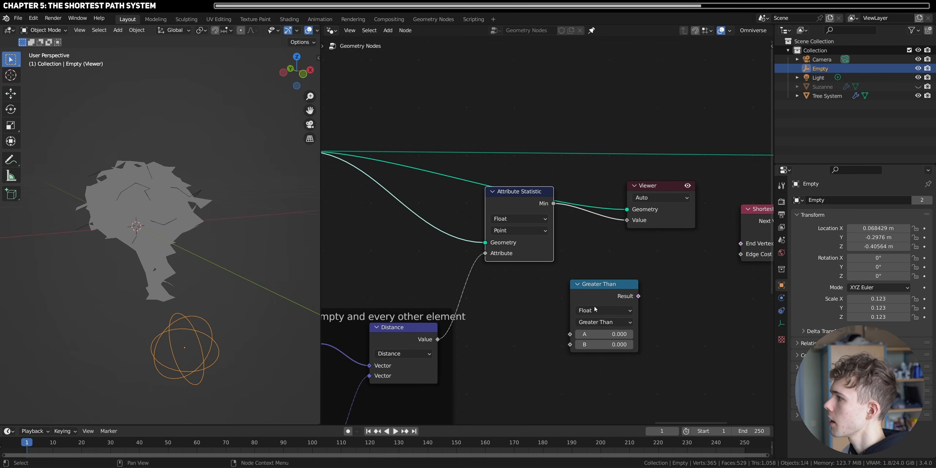
{"action": "left_click", "coordinate": [602, 310]}
{"action": "left_click", "coordinate": [598, 321]}
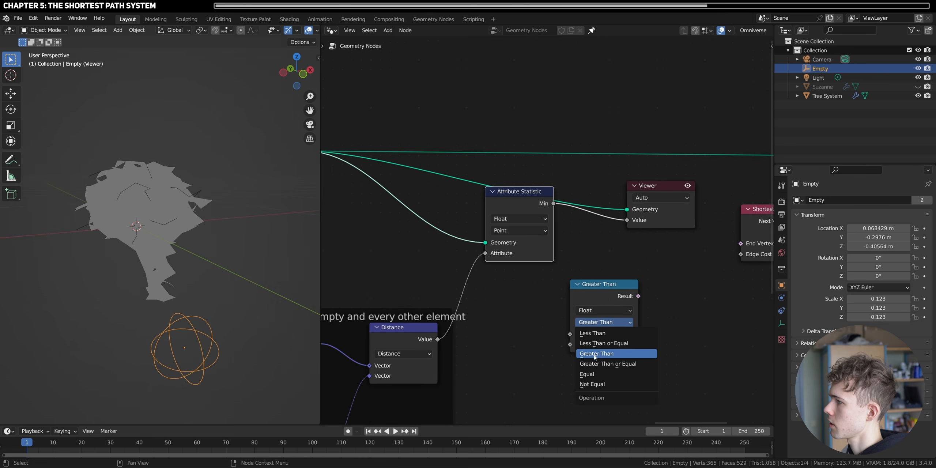
{"action": "left_click", "coordinate": [595, 373]}
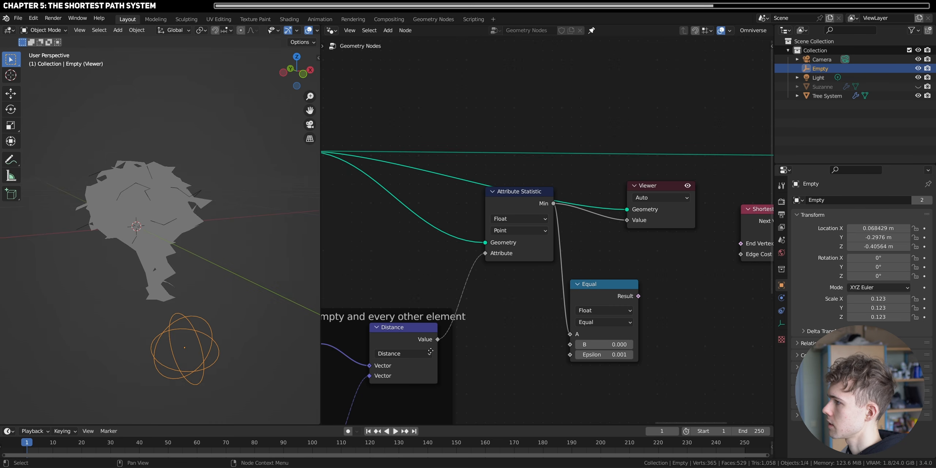
{"action": "left_click_drag", "start_coordinate": [588, 331], "coordinate": [597, 332]}
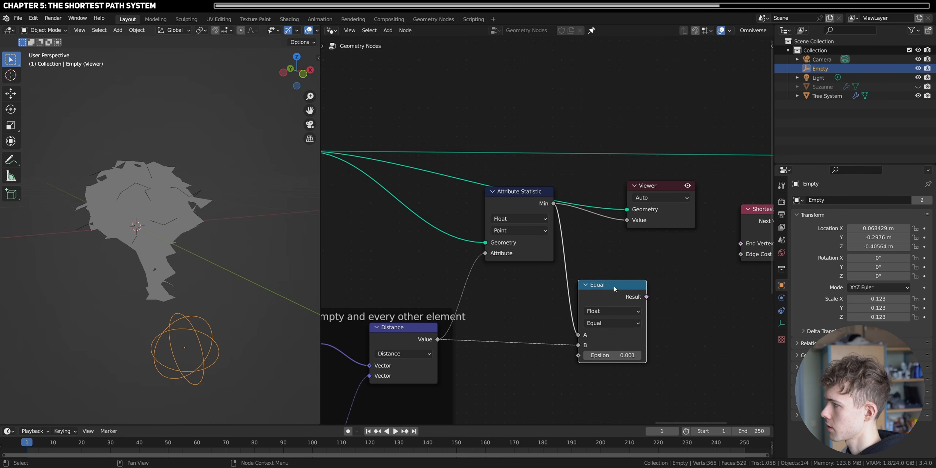
- Preview the Equal result in the Viewer and move the Empty around, ending at the trunk's base at about Z -0.242 m
{"action": "left_click", "coordinate": [613, 297], "text": "ctrl+shift"}
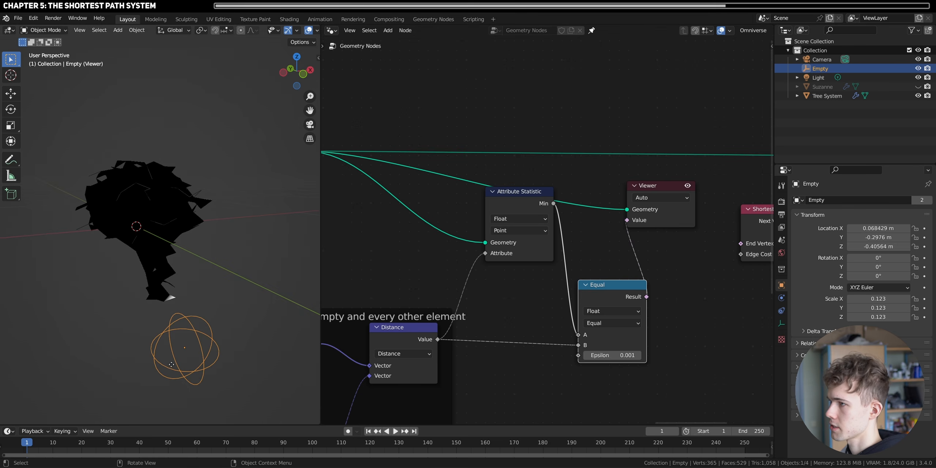
{"action": "key", "text": "g"}
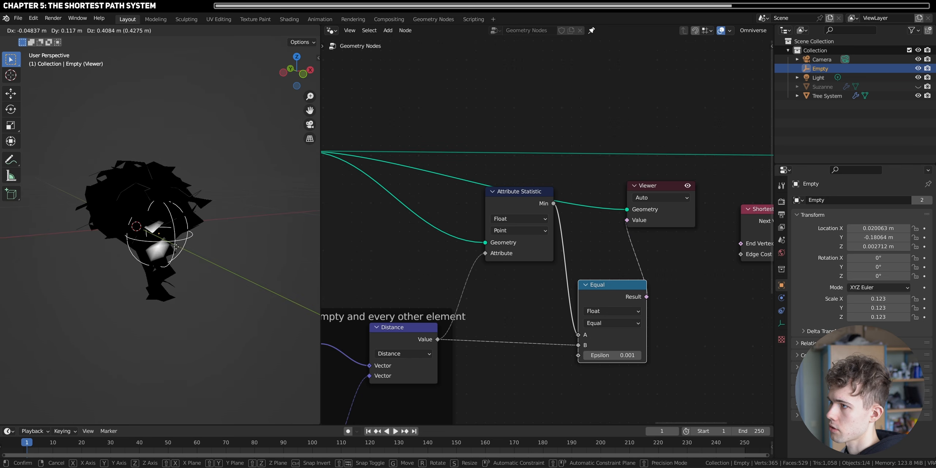
{"action": "left_click", "coordinate": [212, 262]}
{"action": "key", "text": "g"}
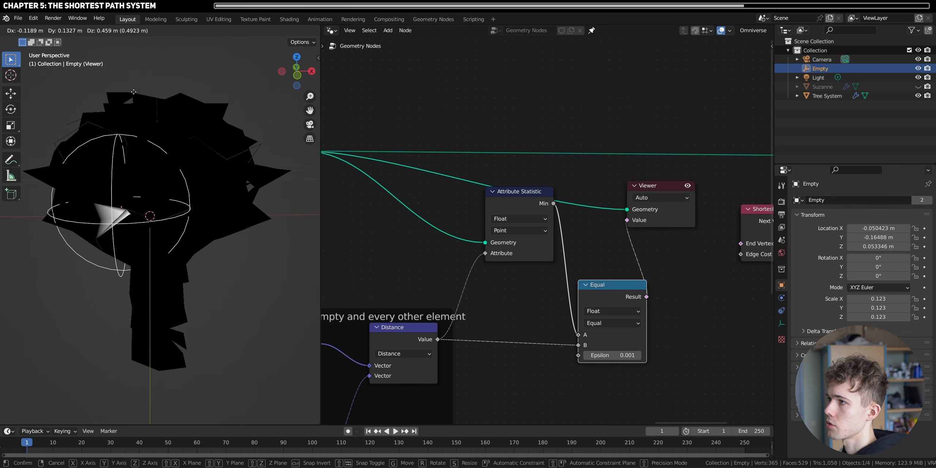
{"action": "left_click", "coordinate": [161, 256]}
- Replace the Viewer with a link from the Equal result to Shortest Edge Paths' End Vertex and unmute Edge Paths to Curves
{"action": "scroll", "coordinate": [475, 297], "scroll_direction": "down", "scroll_amount": 7}
{"action": "middle_click_drag", "start_coordinate": [589, 271], "coordinate": [496, 298]}
{"action": "scroll", "coordinate": [497, 300], "scroll_direction": "up", "scroll_amount": 2}
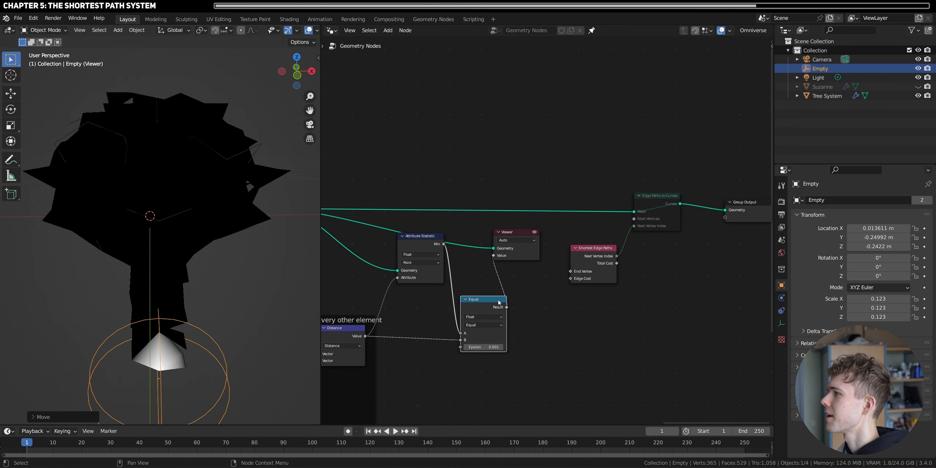
{"action": "left_click_drag", "start_coordinate": [498, 303], "coordinate": [498, 299]}
{"action": "key", "text": "ctrl+x"}
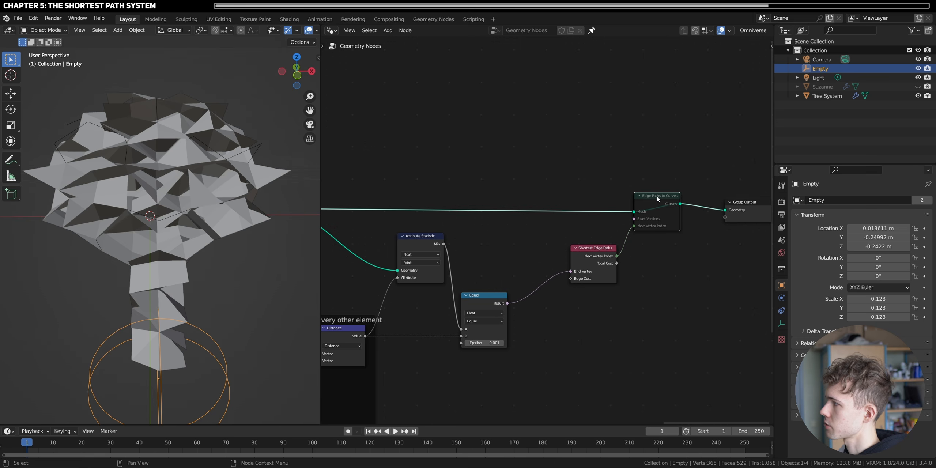
{"action": "key", "text": "m"}
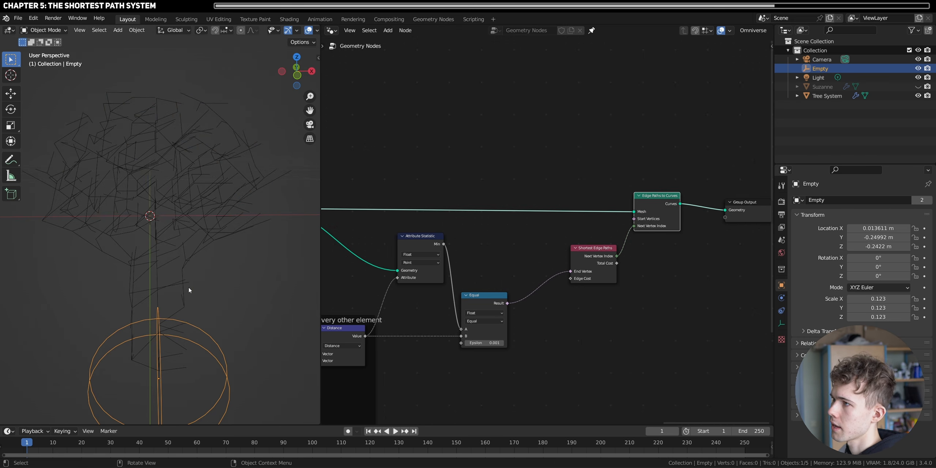
- Check the Tree System's path curves while moving the Empty, leaving it at the trunk's base at about Z -0.250 m
{"action": "middle_click_drag", "start_coordinate": [188, 293], "coordinate": [179, 275]}
{"action": "left_click", "coordinate": [143, 234]}
{"action": "scroll", "coordinate": [143, 234], "scroll_direction": "down", "scroll_amount": 3}
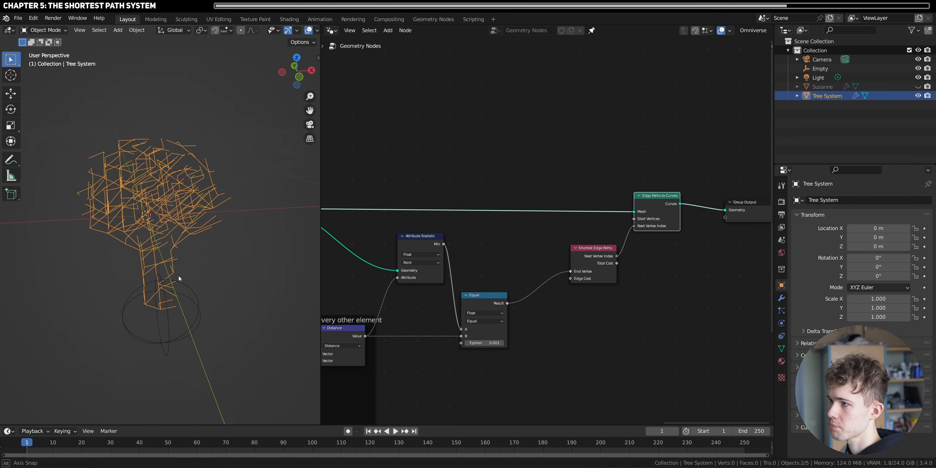
{"action": "scroll", "coordinate": [209, 328], "scroll_direction": "up", "scroll_amount": 2}
{"action": "left_click", "coordinate": [212, 331]}
{"action": "key", "text": "g"}
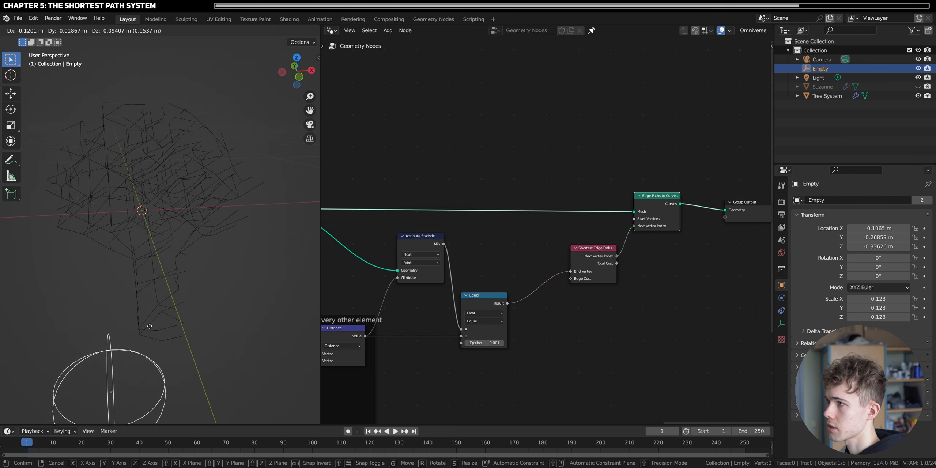
{"action": "left_click", "coordinate": [214, 334]}
{"action": "middle_click_drag", "start_coordinate": [249, 292], "coordinate": [29, 277]}
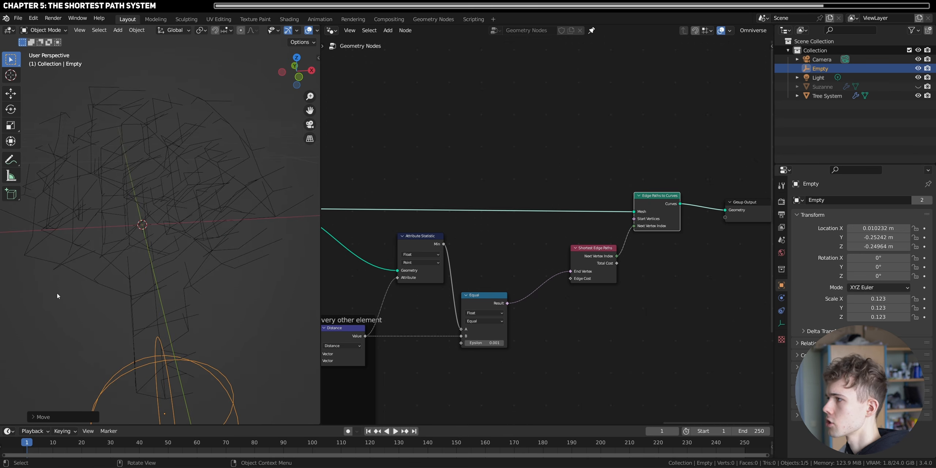
- Make room around the Shortest Edge Paths node and add an Edge Vertices node below it
{"action": "left_click_drag", "start_coordinate": [589, 273], "coordinate": [589, 295]}
{"action": "scroll", "coordinate": [589, 300], "scroll_direction": "up", "scroll_amount": 11}
{"action": "middle_click_drag", "start_coordinate": [591, 349], "coordinate": [504, 253]}
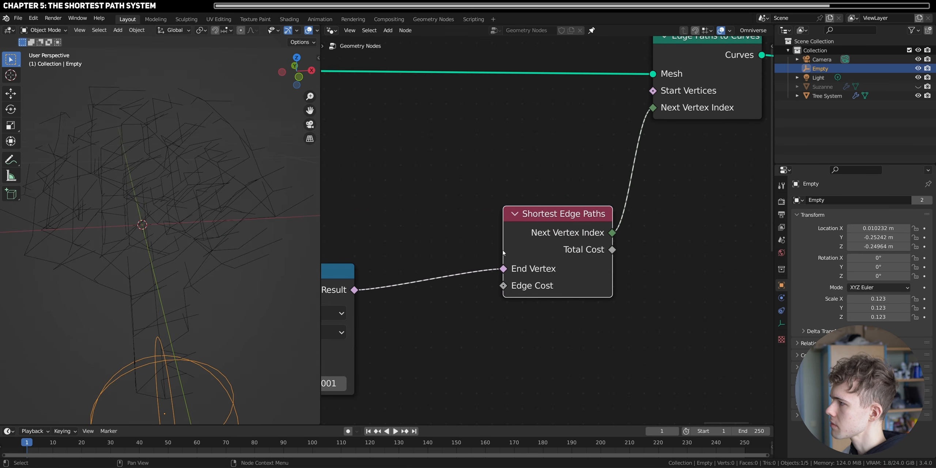
{"action": "left_click_drag", "start_coordinate": [471, 310], "coordinate": [470, 312]}
{"action": "key", "text": "Escape"}
{"action": "left_click_drag", "start_coordinate": [549, 240], "coordinate": [580, 259]}
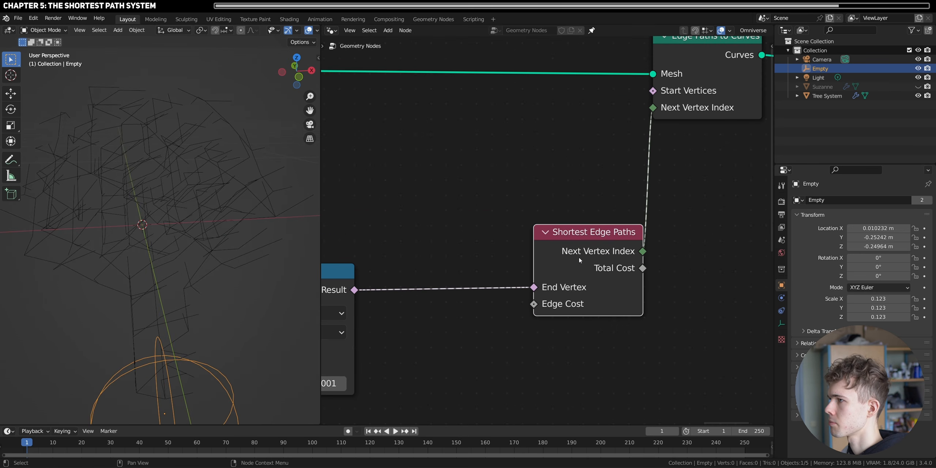
{"action": "key", "text": "shift+a"}
{"action": "left_click", "coordinate": [511, 199]}
{"action": "type", "text": "e"}
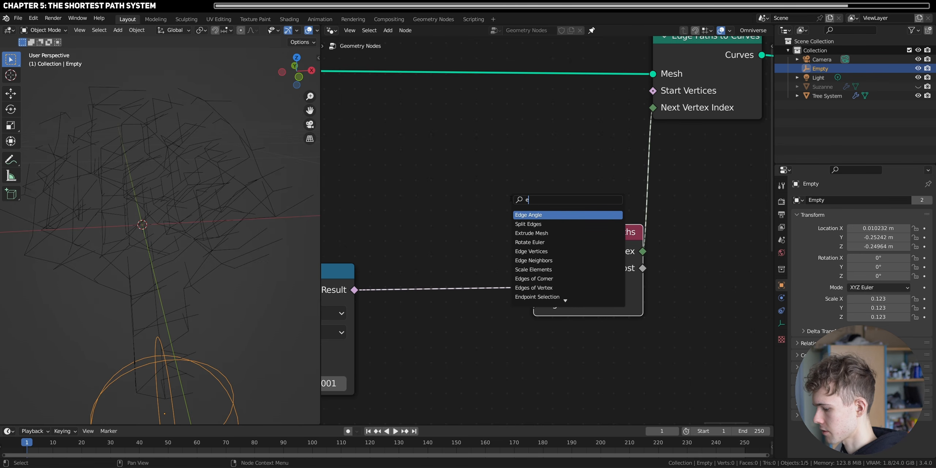
{"action": "type", "text": "dge ver"}
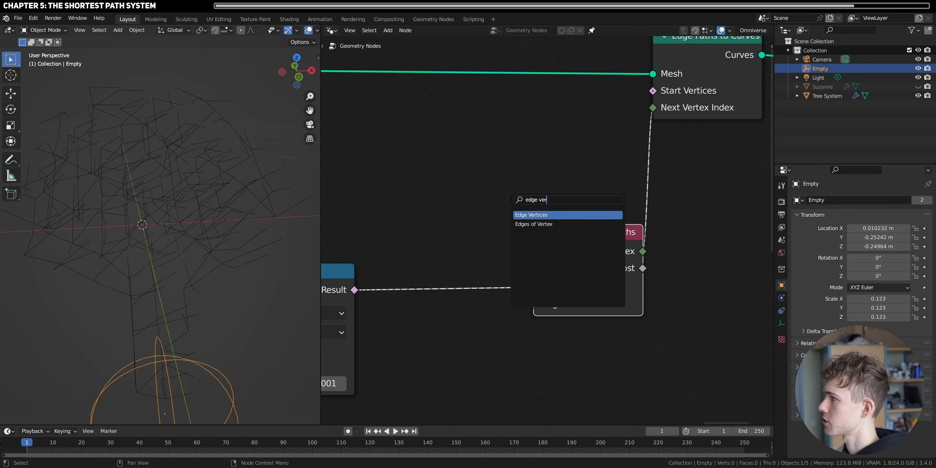
{"action": "left_click", "coordinate": [578, 215]}
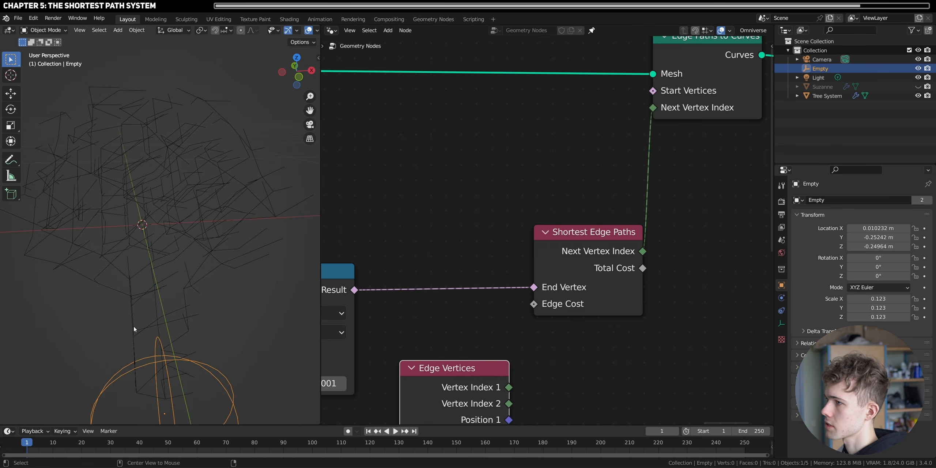
- Place the 3D cursor at the upper end of one of the trunk's edges
{"action": "scroll", "coordinate": [187, 243], "scroll_direction": "up", "scroll_amount": 3}
{"action": "middle_click_drag", "start_coordinate": [134, 327], "coordinate": [195, 234], "text": "shift"}
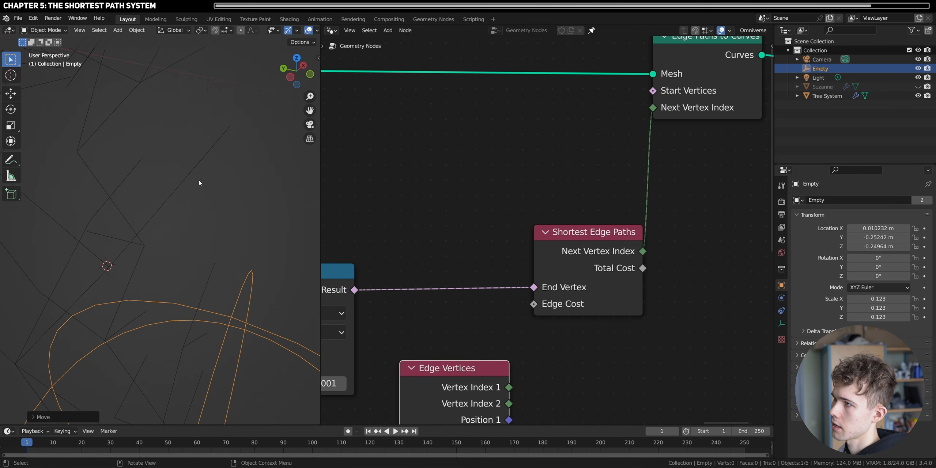
{"action": "right_click", "coordinate": [226, 129], "text": "shift"}
- Move Edge Vertices below the Equal node and place a duplicate of the framed Distance node next to it
{"action": "scroll", "coordinate": [491, 360], "scroll_direction": "down", "scroll_amount": 5}
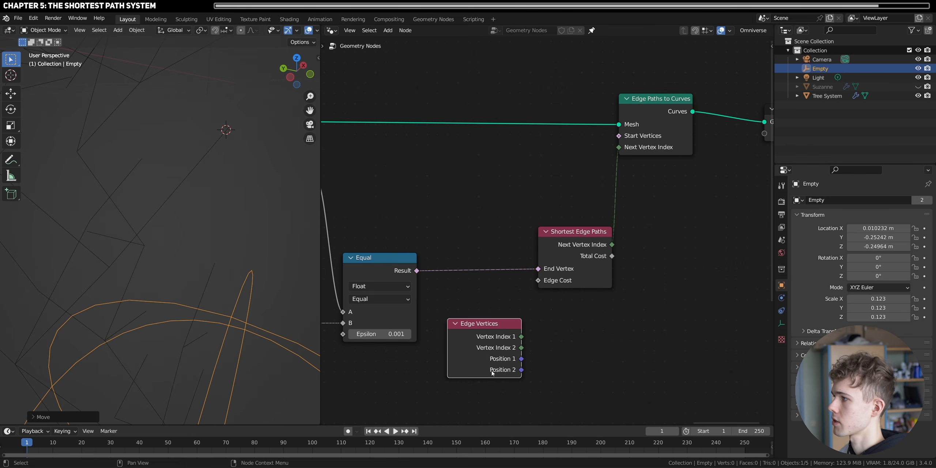
{"action": "left_click_drag", "start_coordinate": [495, 368], "coordinate": [390, 371]}
{"action": "scroll", "coordinate": [402, 369], "scroll_direction": "down", "scroll_amount": 5}
{"action": "middle_click_drag", "start_coordinate": [388, 349], "coordinate": [528, 373]}
{"action": "scroll", "coordinate": [528, 373], "scroll_direction": "up", "scroll_amount": 2}
{"action": "left_click", "coordinate": [415, 283]}
{"action": "key", "text": "shift+d"}
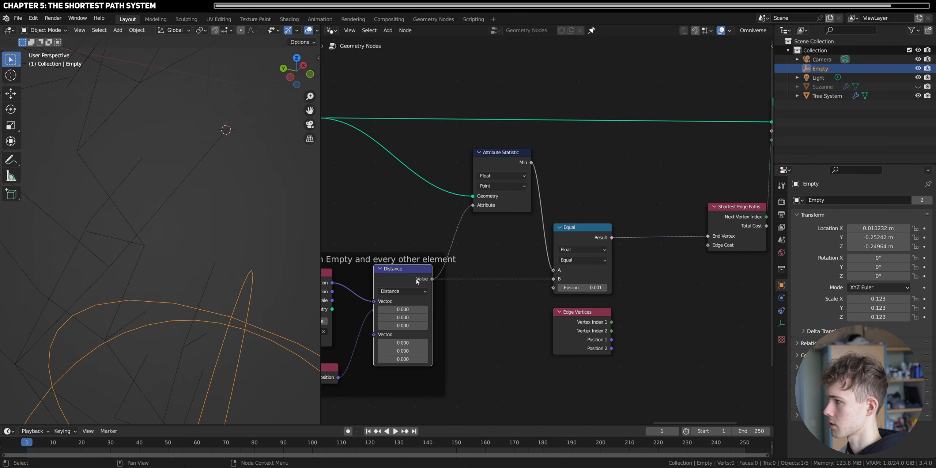
{"action": "left_click", "coordinate": [671, 287]}
- Feed Position 1 and Position 2 of Edge Vertices into the duplicated Distance node and its Value into Edge Cost
{"action": "scroll", "coordinate": [691, 311], "scroll_direction": "up", "scroll_amount": 4}
{"action": "left_click_drag", "start_coordinate": [573, 341], "coordinate": [618, 294]}
{"action": "left_click_drag", "start_coordinate": [645, 256], "coordinate": [710, 214]}
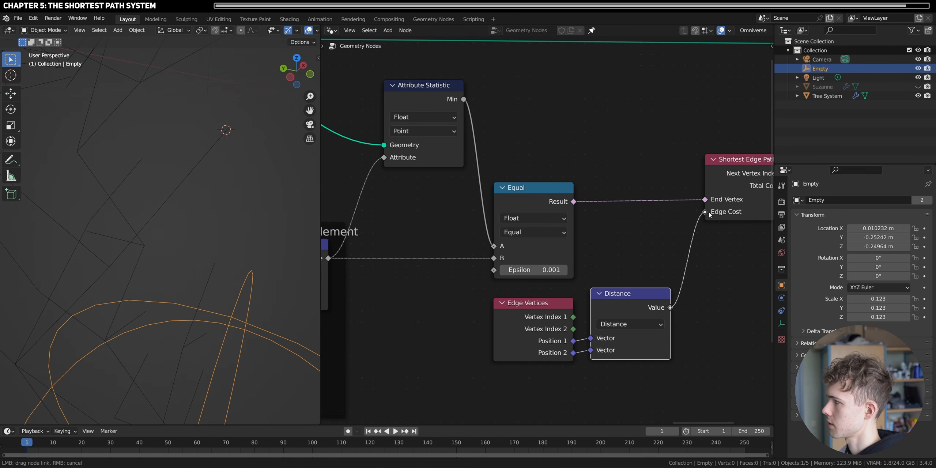
{"action": "right_click", "coordinate": [680, 263]}
{"action": "scroll", "coordinate": [231, 338], "scroll_direction": "down", "scroll_amount": 6}
{"action": "middle_click_drag", "start_coordinate": [215, 305], "coordinate": [161, 267]}
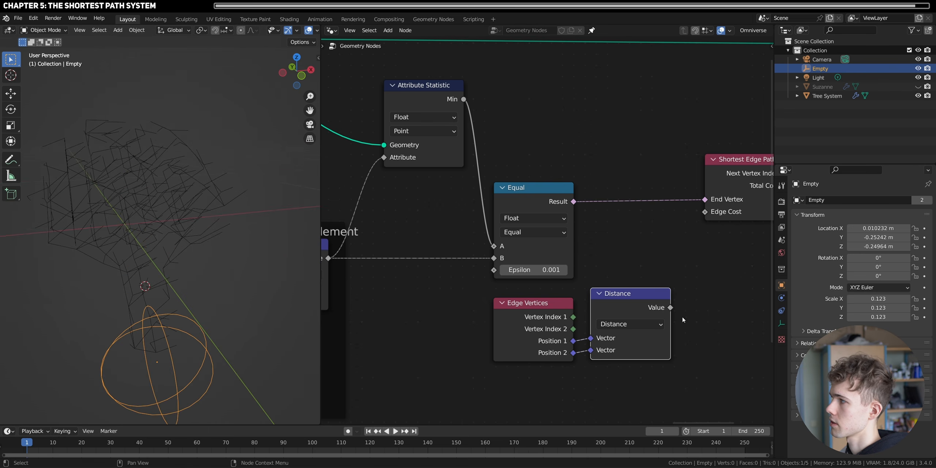
{"action": "left_click_drag", "start_coordinate": [670, 308], "coordinate": [705, 212]}
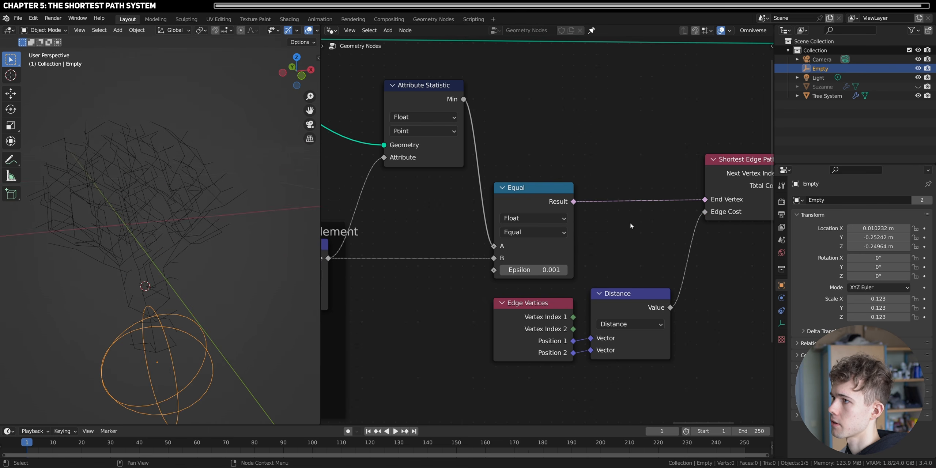
- Increase the Merge by Distance node's distance to make the tree's point grid coarser
{"action": "middle_click_drag", "start_coordinate": [387, 174], "coordinate": [577, 277]}
{"action": "scroll", "coordinate": [577, 278], "scroll_direction": "down", "scroll_amount": 2}
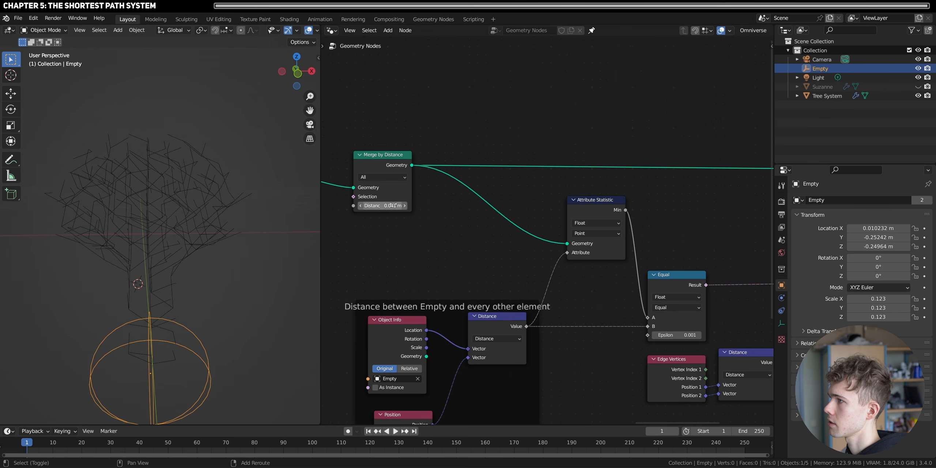
{"action": "left_click_drag", "start_coordinate": [384, 205], "coordinate": [403, 205]}
{"action": "middle_click_drag", "start_coordinate": [104, 303], "coordinate": [148, 305]}
- Disconnect the edge-length Distance value from Edge Cost and examine the Tree System's branches without it
{"action": "middle_click_drag", "start_coordinate": [727, 365], "coordinate": [621, 338]}
{"action": "left_click_drag", "start_coordinate": [696, 266], "coordinate": [676, 282]}
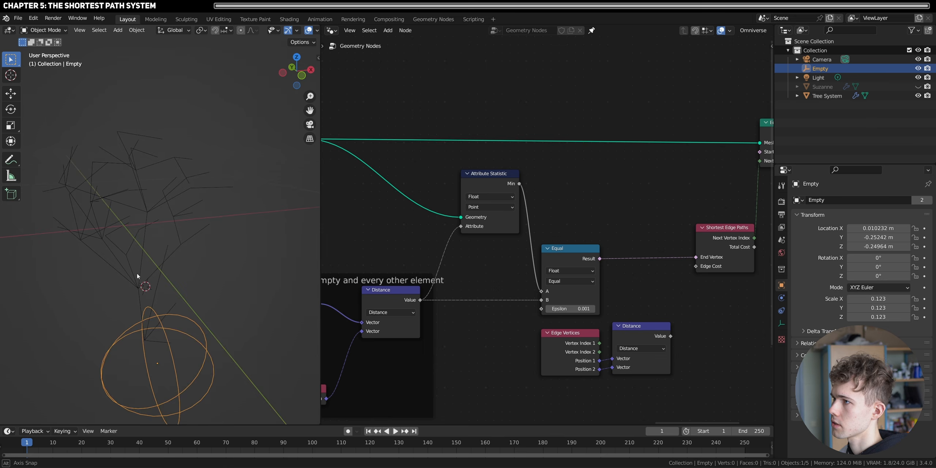
{"action": "middle_click_drag", "start_coordinate": [136, 272], "coordinate": [109, 281]}
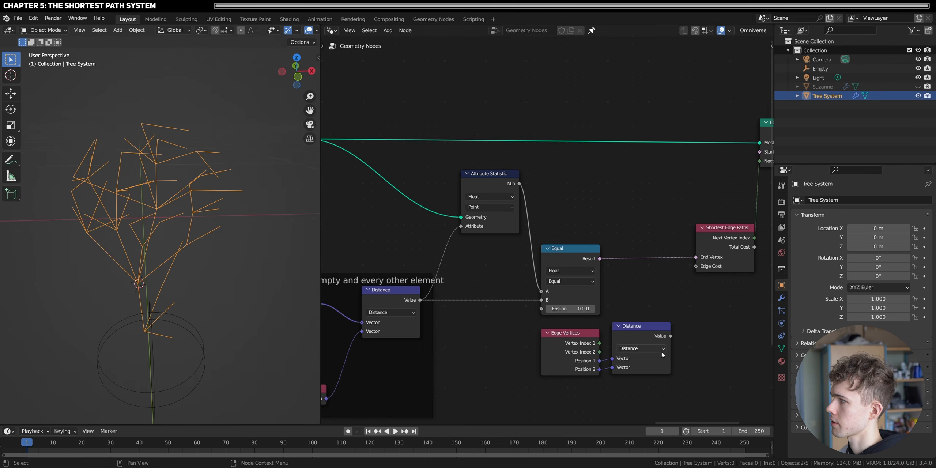
- Reconnect the edge-length Distance node's Value to the Edge Cost input of Shortest Edge Paths
{"action": "left_click_drag", "start_coordinate": [671, 336], "coordinate": [686, 321]}
{"action": "left_click_drag", "start_coordinate": [698, 270], "coordinate": [697, 267]}
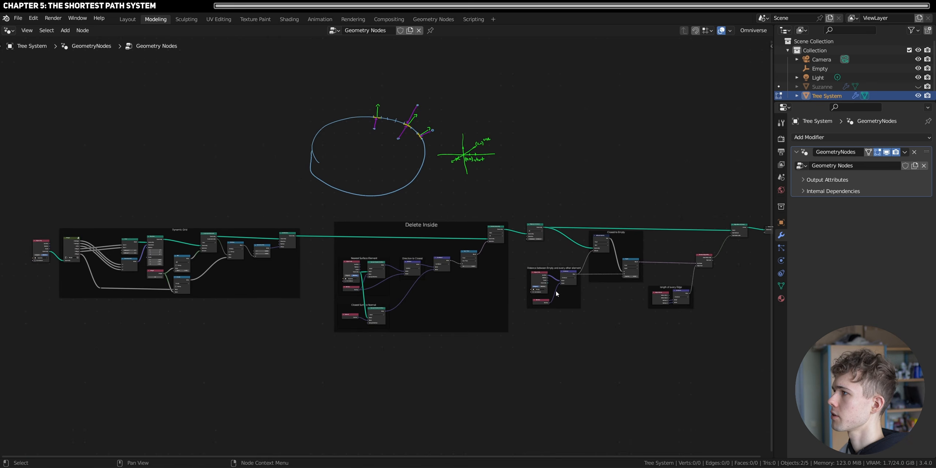
- Examine the framed node tree from Delete Inside through Closest to Empty, length of every Edge and Shortest Edge Paths
{"action": "middle_click_drag", "start_coordinate": [599, 293], "coordinate": [589, 298]}
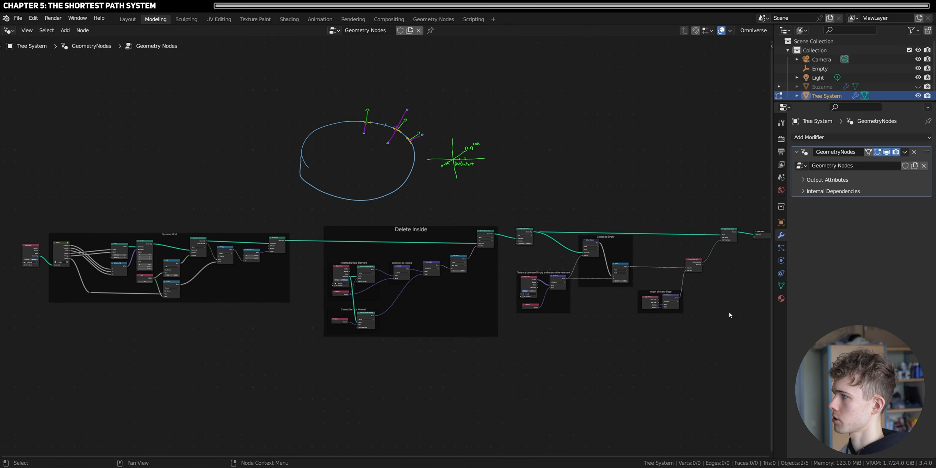
{"action": "middle_click_drag", "start_coordinate": [730, 313], "coordinate": [578, 311]}
{"action": "scroll", "coordinate": [578, 311], "scroll_direction": "up", "scroll_amount": 6}
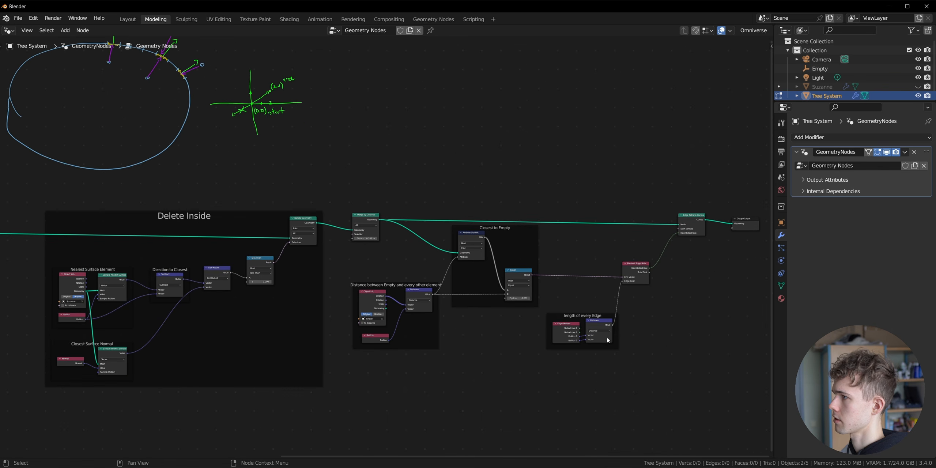
{"action": "scroll", "coordinate": [684, 388], "scroll_direction": "up", "scroll_amount": 2}
{"action": "middle_click_drag", "start_coordinate": [684, 389], "coordinate": [437, 375]}
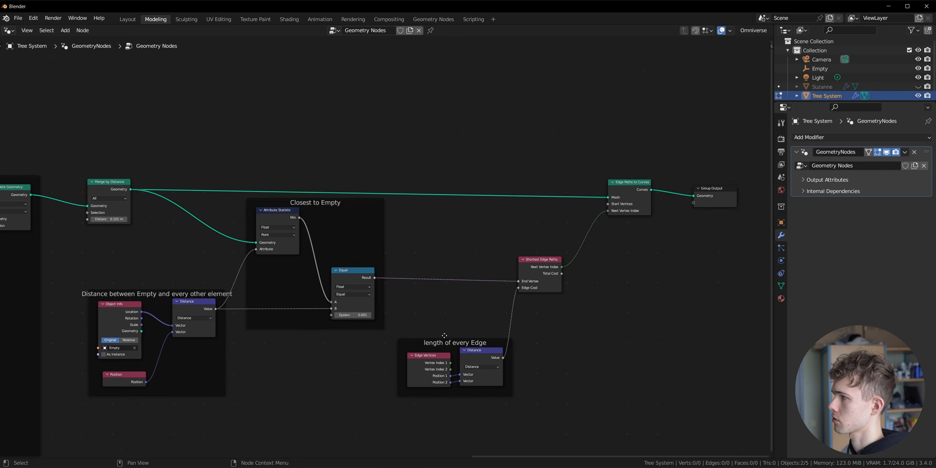
{"action": "scroll", "coordinate": [567, 355], "scroll_direction": "up", "scroll_amount": 1}
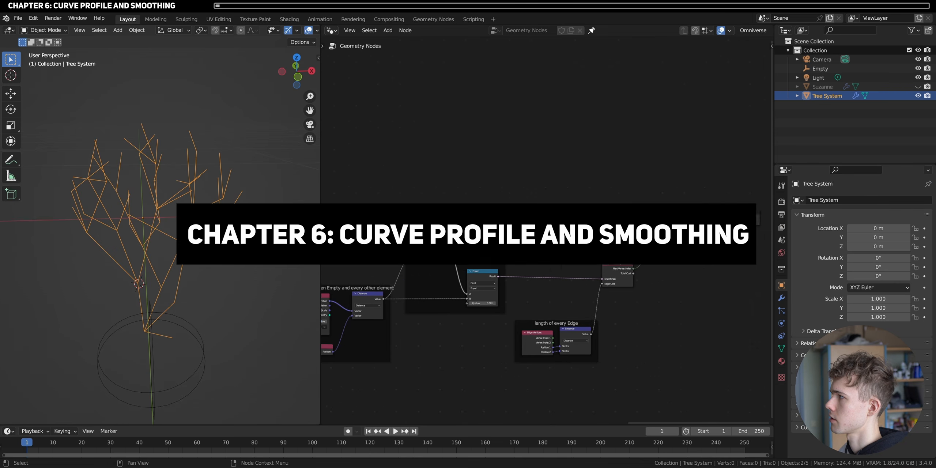
- Move the Group Output node far away from Edge Paths to Curves to free space between them
{"action": "middle_click_drag", "start_coordinate": [731, 227], "coordinate": [594, 228]}
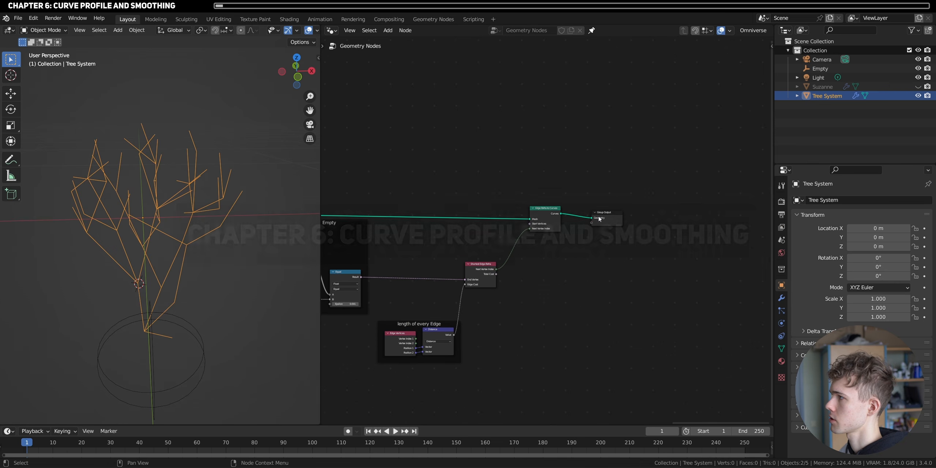
{"action": "left_click_drag", "start_coordinate": [600, 212], "coordinate": [807, 205]}
{"action": "middle_click_drag", "start_coordinate": [622, 233], "coordinate": [569, 239]}
{"action": "scroll", "coordinate": [569, 242], "scroll_direction": "up", "scroll_amount": 2}
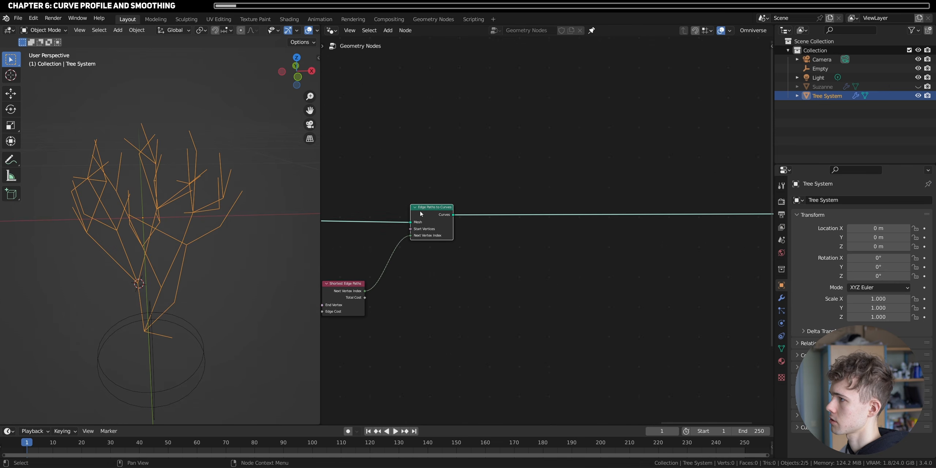
- Insert a Curve to Mesh node on the link between Edge Paths to Curves and Group Output
{"action": "key", "text": "shift+a"}
{"action": "type", "text": "cur"}
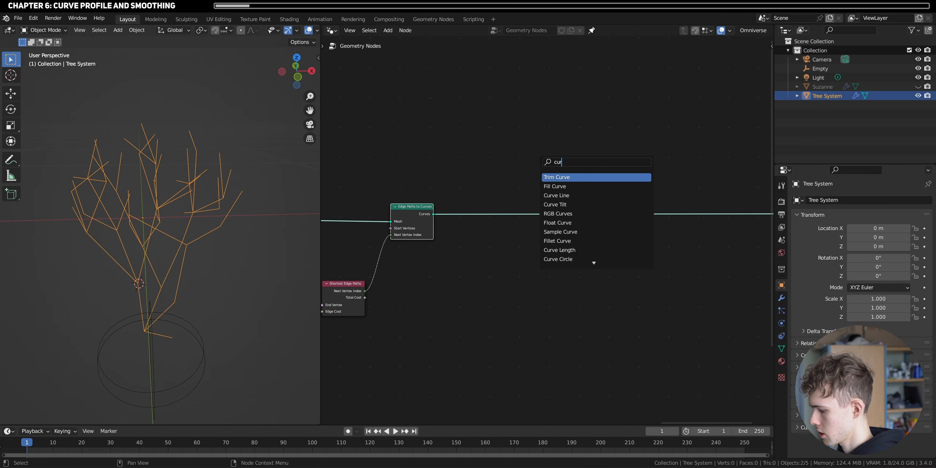
{"action": "type", "text": "v to mesh"}
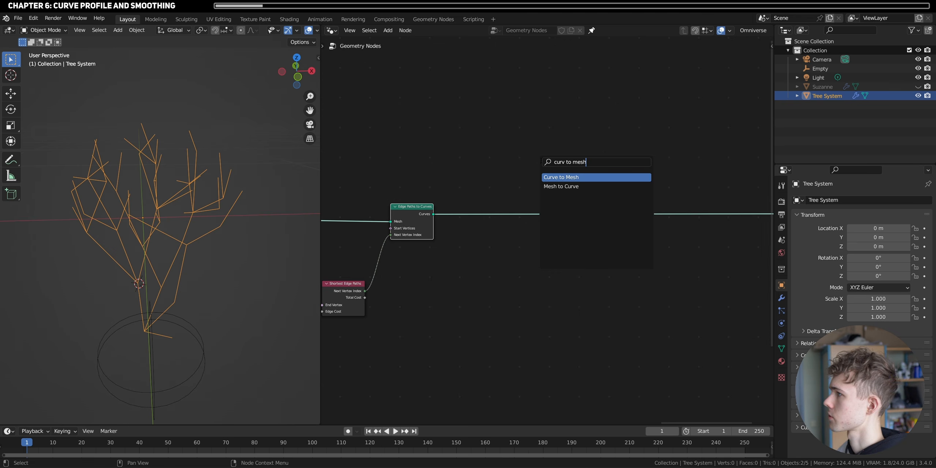
{"action": "key", "text": "Return"}
{"action": "left_click", "coordinate": [574, 190]}
- Add a Curve Circle node above Curve to Mesh and feed its Curve into Profile Curve
{"action": "scroll", "coordinate": [574, 189], "scroll_direction": "up", "scroll_amount": 2}
{"action": "middle_click_drag", "start_coordinate": [573, 189], "coordinate": [545, 259]}
{"action": "key", "text": "shift+a"}
{"action": "left_click", "coordinate": [526, 185]}
{"action": "type", "text": "circle"}
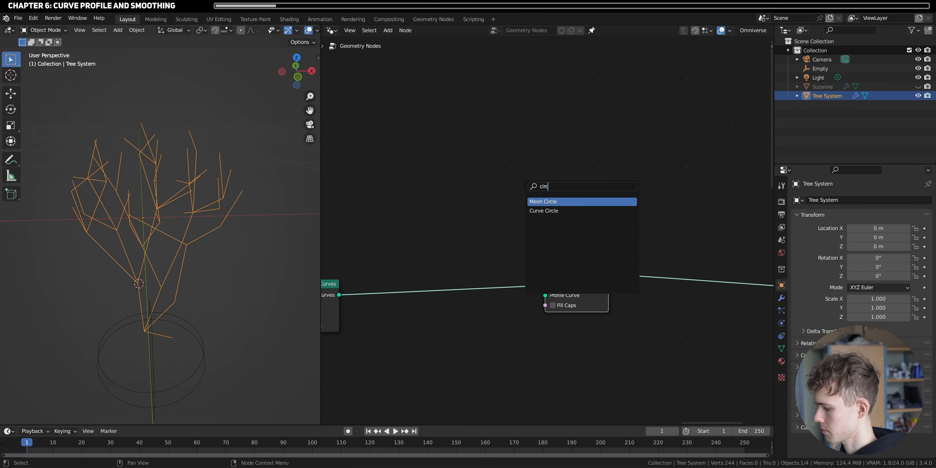
{"action": "left_click", "coordinate": [543, 211]}
{"action": "left_click_drag", "start_coordinate": [614, 190], "coordinate": [546, 296]}
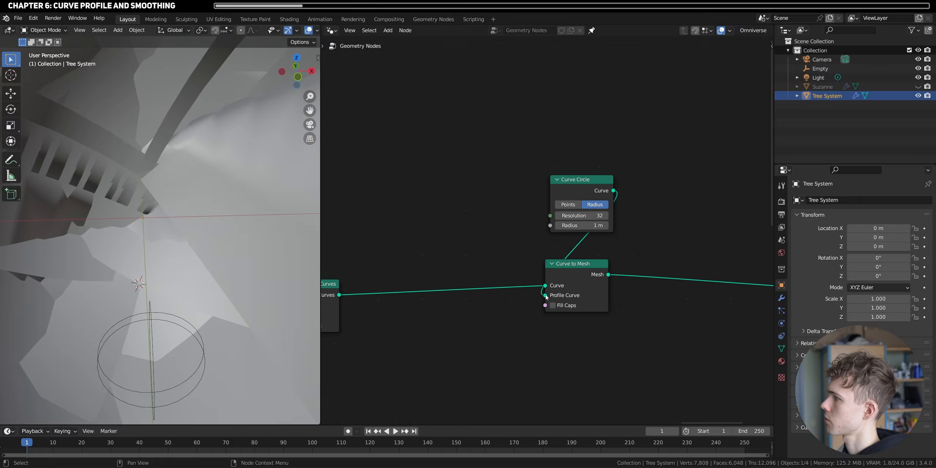
- Set the Curve Circle's radius to 3 cm and its resolution to 16
{"action": "scroll", "coordinate": [147, 239], "scroll_direction": "down", "scroll_amount": 6}
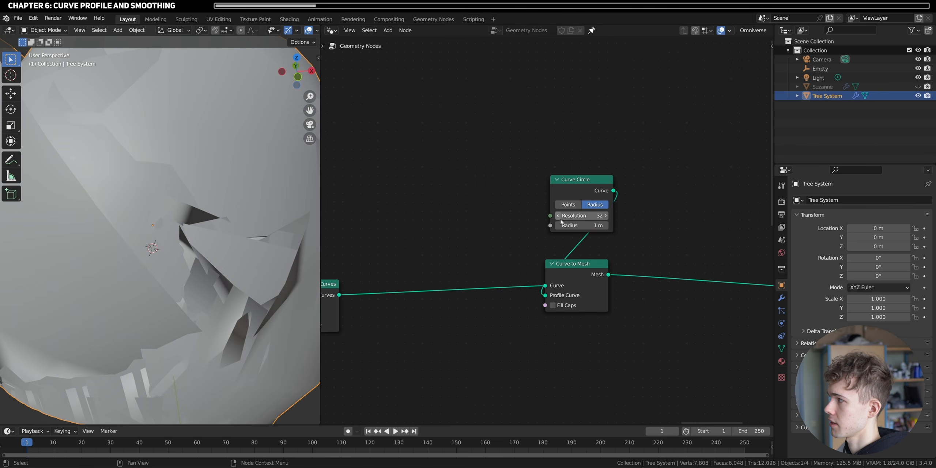
{"action": "left_click", "coordinate": [563, 225]}
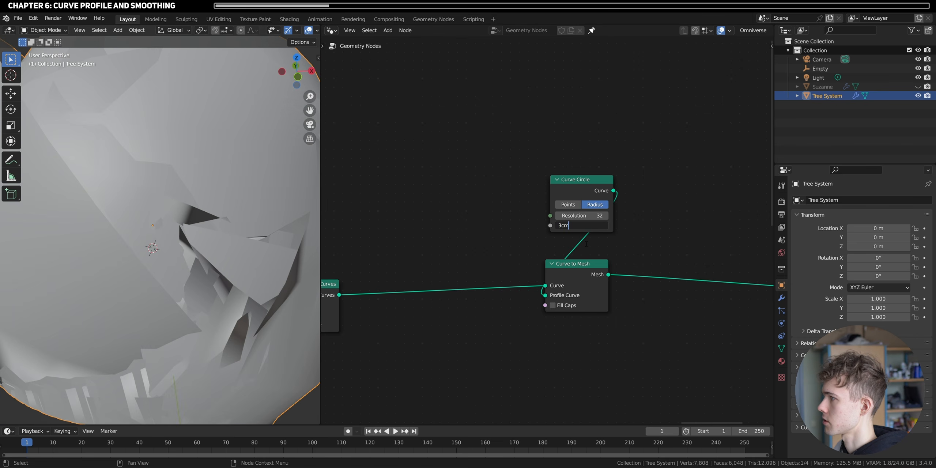
{"action": "key", "text": "Return"}
{"action": "scroll", "coordinate": [587, 244], "scroll_direction": "up", "scroll_amount": 6}
{"action": "left_click", "coordinate": [595, 210]}
{"action": "type", "text": "16"}
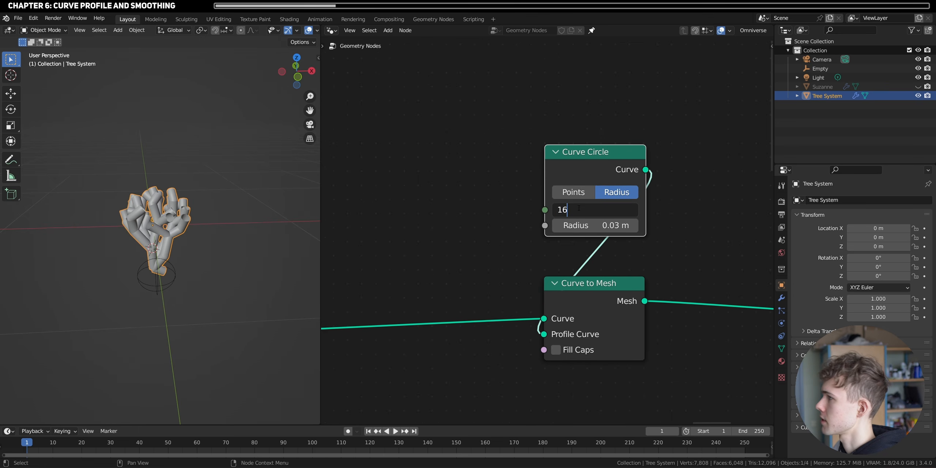
{"action": "key", "text": "Return"}
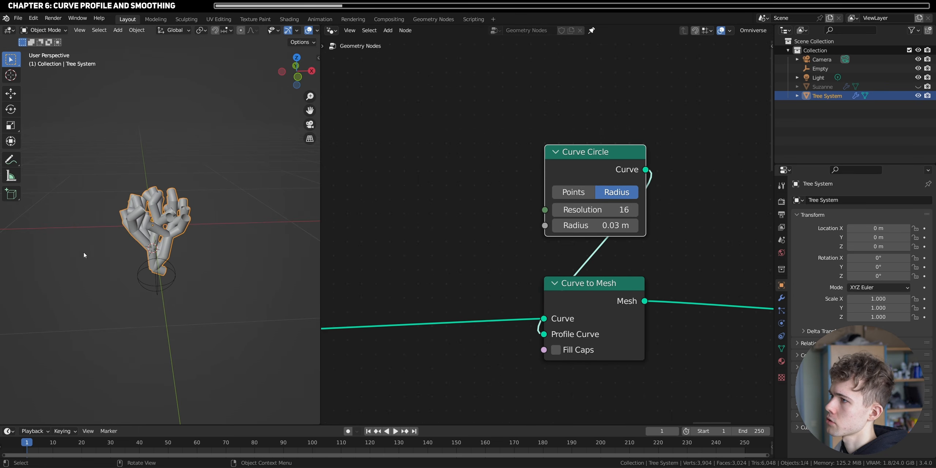
- Inspect the tube-shaped branches of the Tree System up close and from several angles
{"action": "scroll", "coordinate": [83, 255], "scroll_direction": "up", "scroll_amount": 5}
{"action": "middle_click_drag", "start_coordinate": [183, 231], "coordinate": [257, 219]}
{"action": "scroll", "coordinate": [165, 242], "scroll_direction": "up", "scroll_amount": 2}
{"action": "scroll", "coordinate": [165, 240], "scroll_direction": "down", "scroll_amount": 3}
{"action": "scroll", "coordinate": [256, 219], "scroll_direction": "up", "scroll_amount": 2}
{"action": "scroll", "coordinate": [256, 219], "scroll_direction": "down", "scroll_amount": 4}
{"action": "scroll", "coordinate": [186, 301], "scroll_direction": "up", "scroll_amount": 3}
{"action": "middle_click_drag", "start_coordinate": [230, 286], "coordinate": [155, 342]}
{"action": "scroll", "coordinate": [173, 297], "scroll_direction": "down", "scroll_amount": 3}
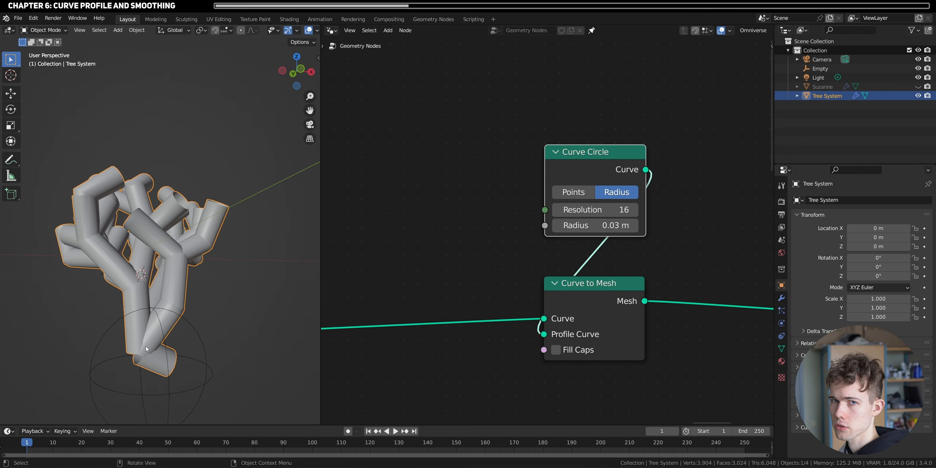
- Shift Curve Circle and Curve to Mesh along and insert Set Curve Radius between Edge Paths to Curves and Curve to Mesh
{"action": "left_click_drag", "start_coordinate": [654, 374], "coordinate": [545, 145]}
{"action": "left_click_drag", "start_coordinate": [575, 294], "coordinate": [641, 306]}
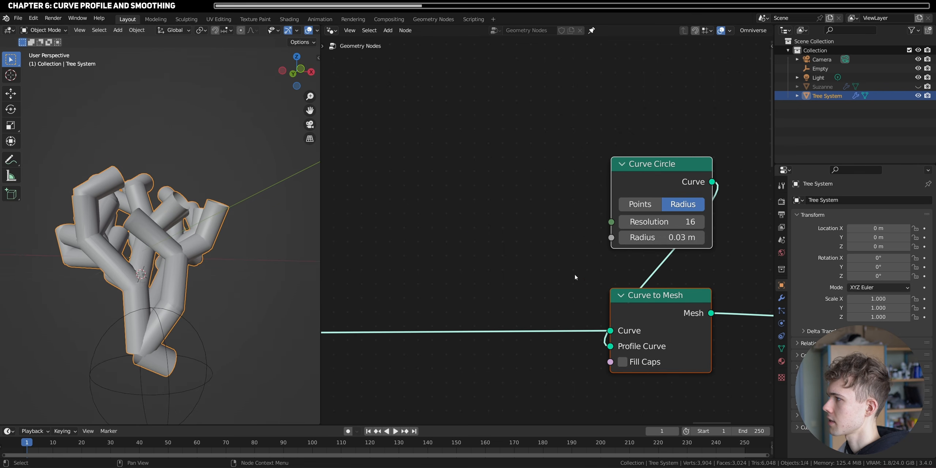
{"action": "key", "text": "shift+a"}
{"action": "left_click", "coordinate": [535, 237]}
{"action": "type", "text": "set curv"}
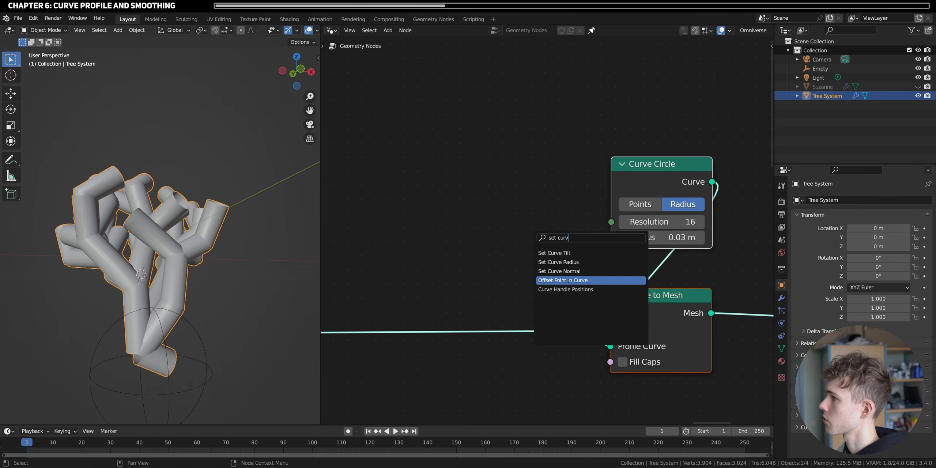
{"action": "left_click", "coordinate": [571, 261]}
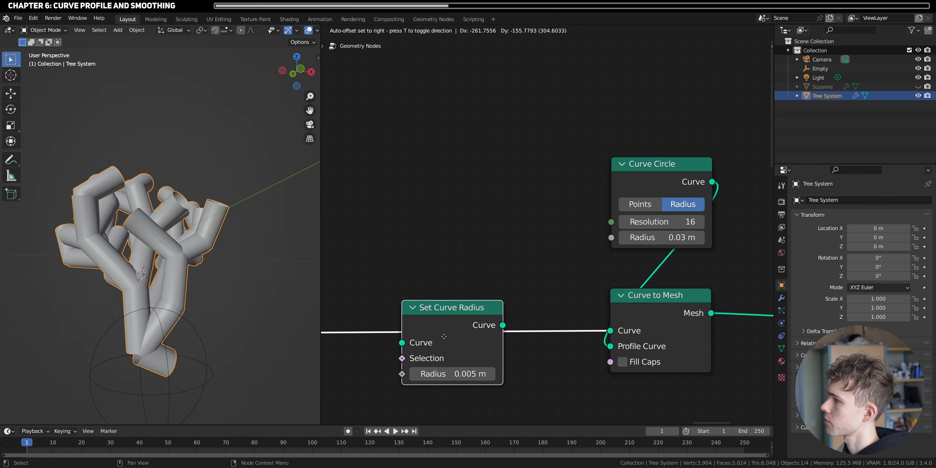
{"action": "left_click", "coordinate": [446, 322]}
{"action": "scroll", "coordinate": [377, 249], "scroll_direction": "down", "scroll_amount": 4}
{"action": "middle_click_drag", "start_coordinate": [373, 244], "coordinate": [479, 258]}
- View the tree in right orthographic and sketch an annotation line along one branch path between its tip and the trunk base
{"action": "middle_click_drag", "start_coordinate": [174, 242], "coordinate": [73, 252]}
{"action": "left_click", "coordinate": [309, 71]}
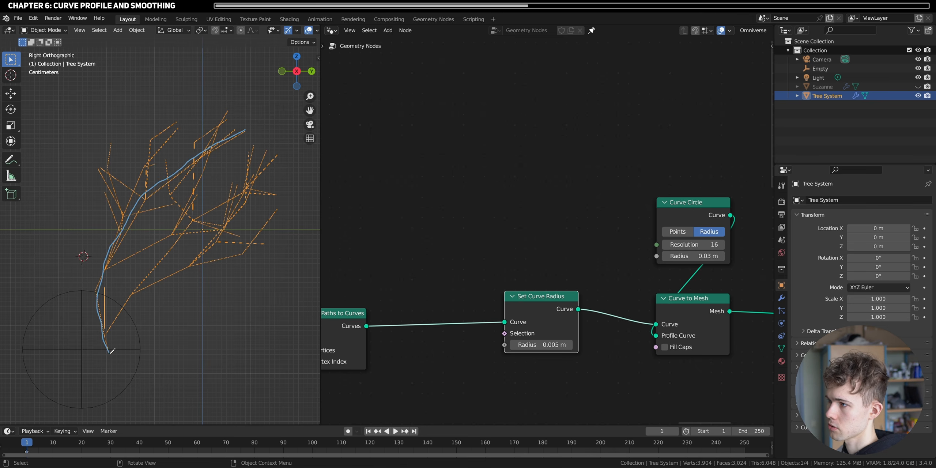
{"action": "left_click_drag", "start_coordinate": [109, 354], "coordinate": [109, 355]}
- Add a Spline Parameter node above the link between Edge Paths to Curves and Set Curve Radius
{"action": "scroll", "coordinate": [530, 344], "scroll_direction": "down", "scroll_amount": 7}
{"action": "middle_click_drag", "start_coordinate": [448, 347], "coordinate": [642, 226]}
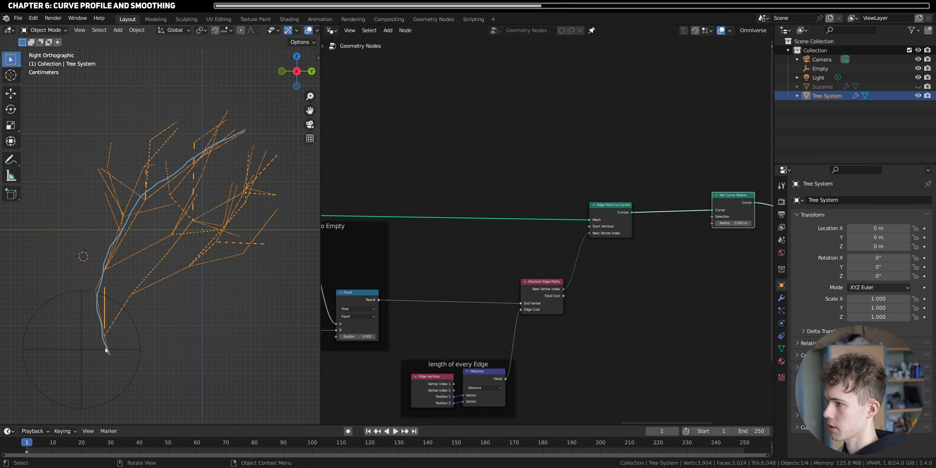
{"action": "scroll", "coordinate": [504, 339], "scroll_direction": "up", "scroll_amount": 5}
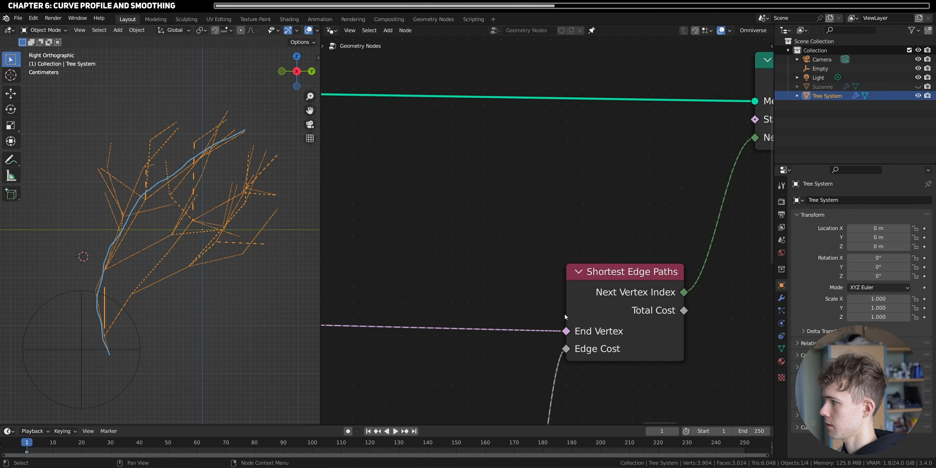
{"action": "scroll", "coordinate": [623, 313], "scroll_direction": "down", "scroll_amount": 4}
{"action": "middle_click_drag", "start_coordinate": [683, 276], "coordinate": [413, 313]}
{"action": "middle_click_drag", "start_coordinate": [459, 203], "coordinate": [343, 245]}
{"action": "key", "text": "shift+a"}
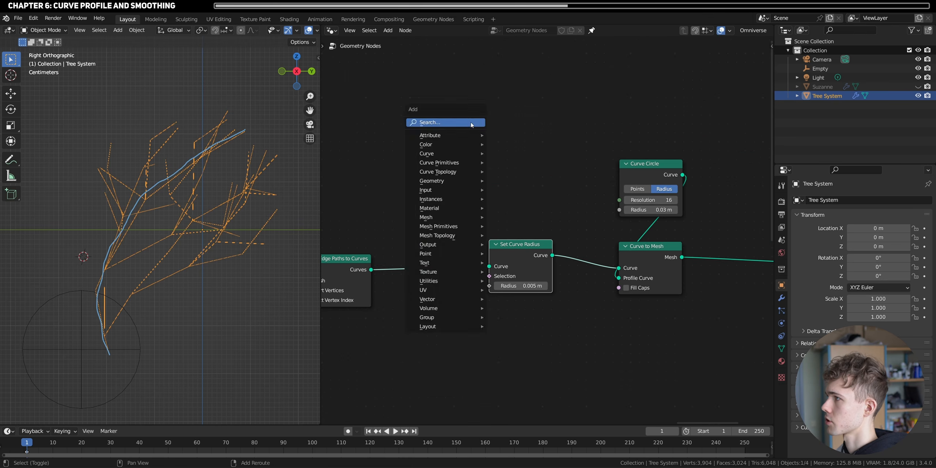
{"action": "left_click", "coordinate": [473, 122]}
{"action": "type", "text": "spline"}
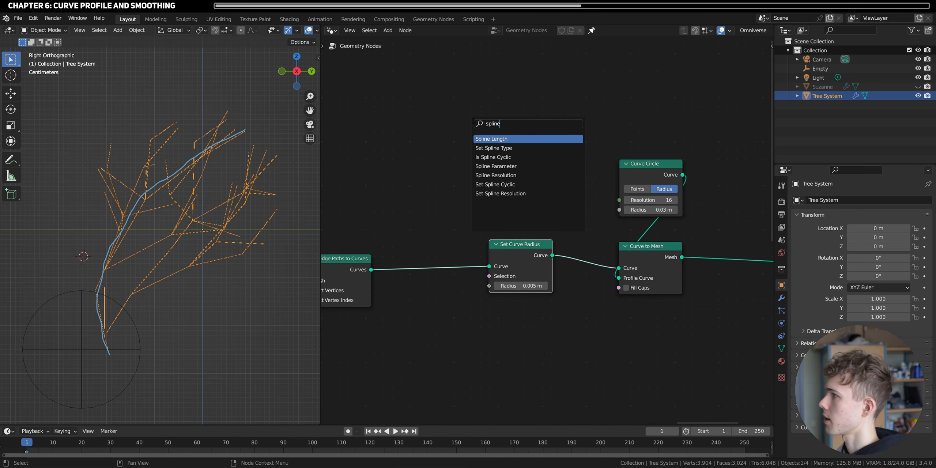
{"action": "key", "text": "Down"}
{"action": "key", "text": "Down"}
{"action": "key", "text": "Down"}
{"action": "key", "text": "Return"}
{"action": "left_click", "coordinate": [470, 185]}
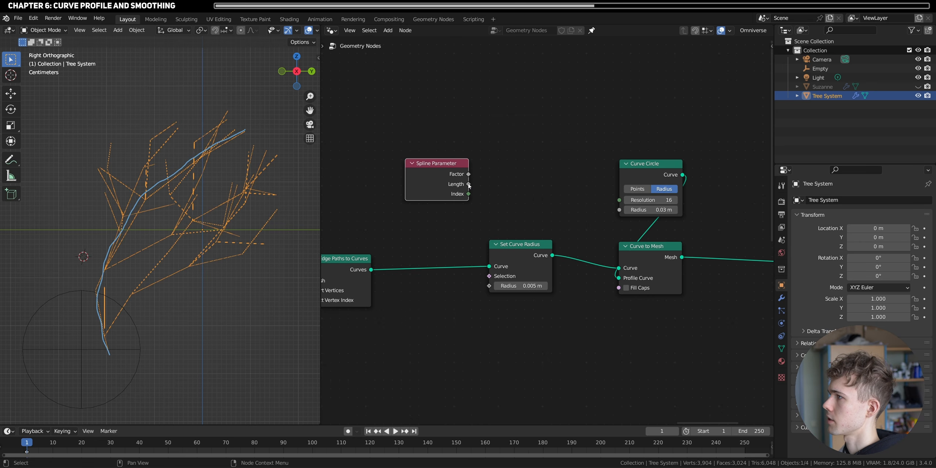
- Feed Spline Parameter's Length into the Radius of Set Curve Radius, deselect everything and inspect the branch thickness
{"action": "left_click_drag", "start_coordinate": [469, 185], "coordinate": [489, 286]}
{"action": "key", "text": "alt+a"}
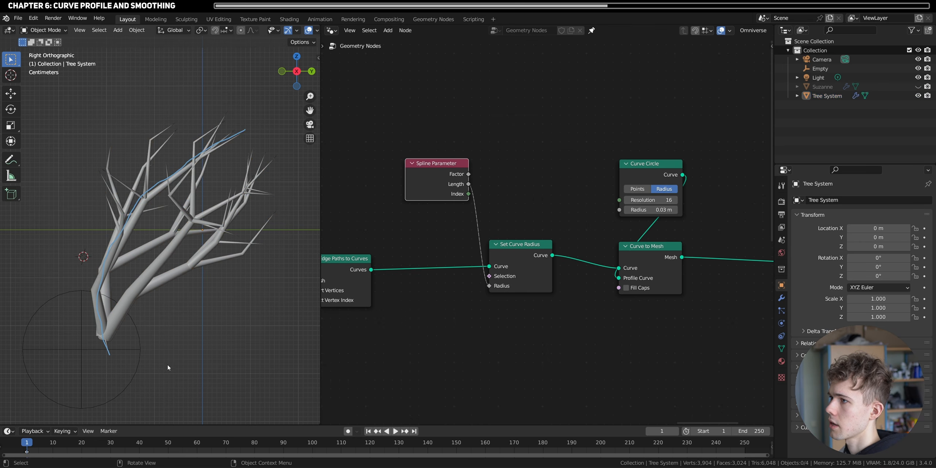
{"action": "middle_click_drag", "start_coordinate": [153, 227], "coordinate": [145, 262]}
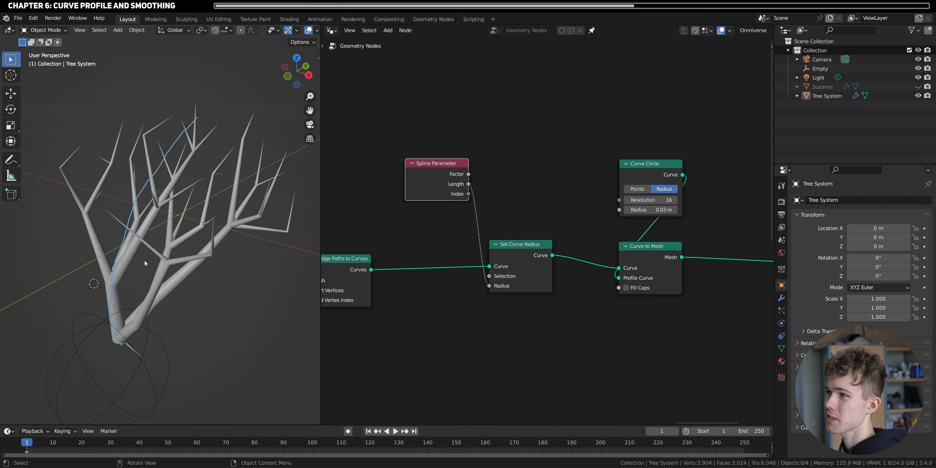
- Tuck Spline Parameter above Set Curve Radius and insert a Fillet Curve node between Set Curve Radius and Curve to Mesh
{"action": "left_click_drag", "start_coordinate": [418, 166], "coordinate": [503, 201]}
{"action": "left_click", "coordinate": [539, 280]}
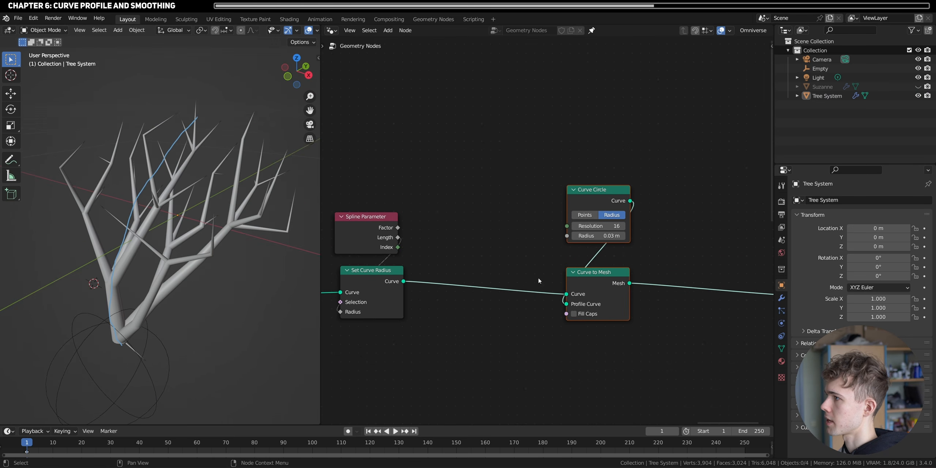
{"action": "middle_click_drag", "start_coordinate": [402, 200], "coordinate": [581, 208]}
{"action": "key", "text": "shift+a"}
{"action": "left_click", "coordinate": [558, 170]}
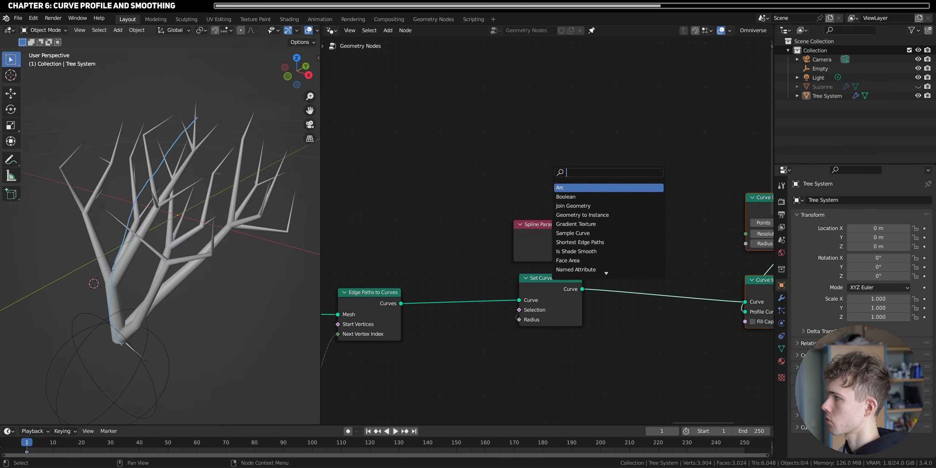
{"action": "type", "text": "fillet"}
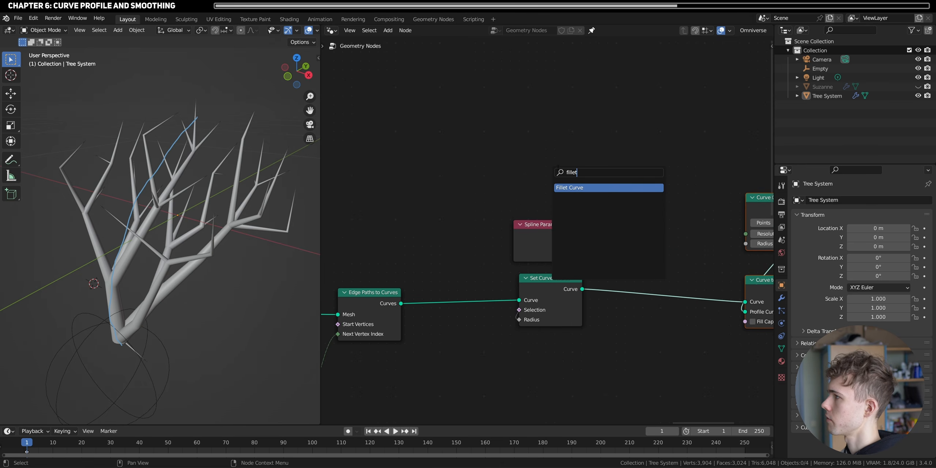
{"action": "key", "text": "Return"}
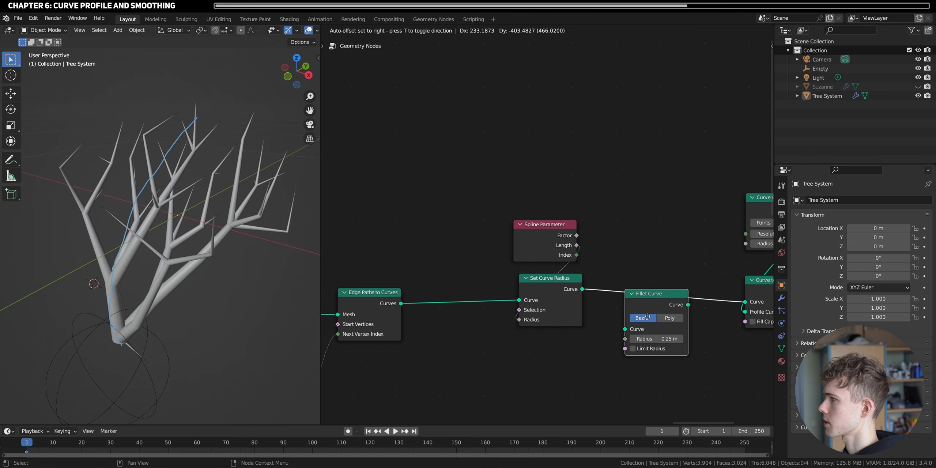
{"action": "left_click", "coordinate": [658, 292]}
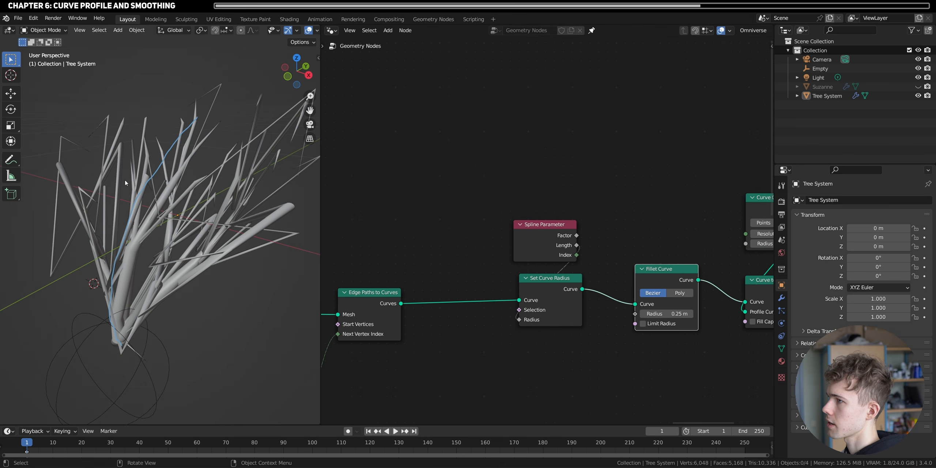
{"action": "scroll", "coordinate": [125, 183], "scroll_direction": "down", "scroll_amount": 8}
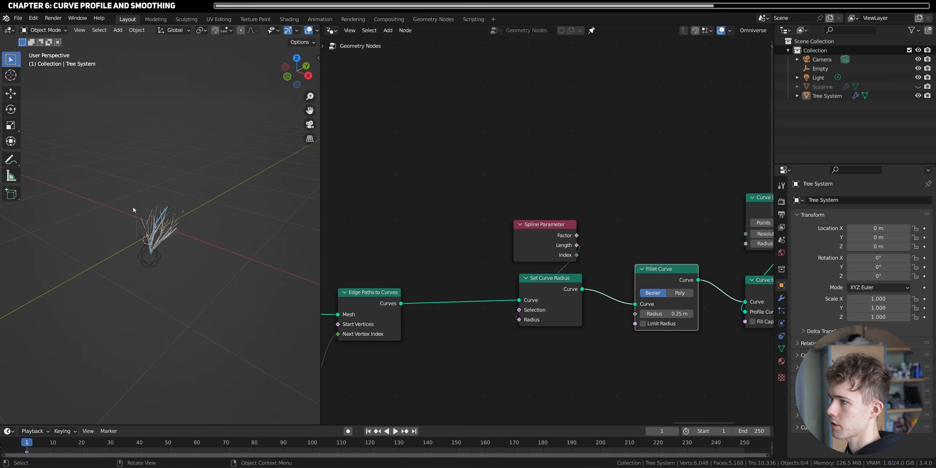
{"action": "scroll", "coordinate": [157, 246], "scroll_direction": "up", "scroll_amount": 8}
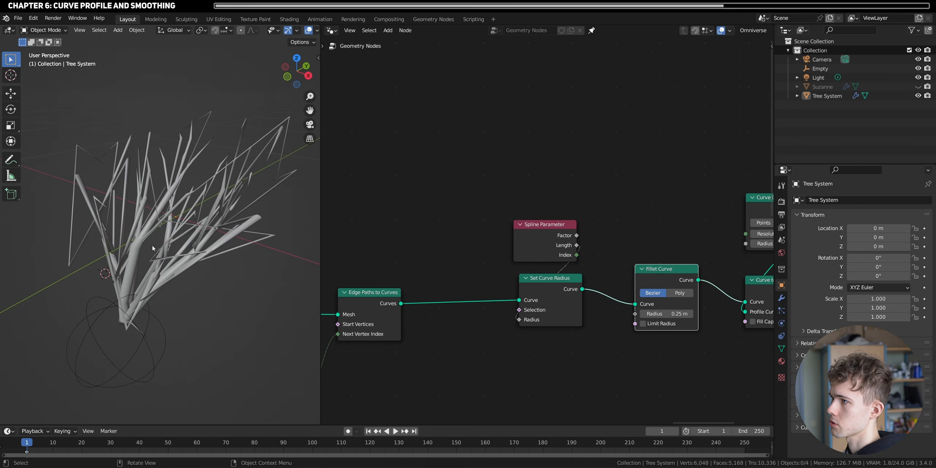
- Switch the Fillet Curve node to Poly mode, enable Limit Radius and inspect the branches
{"action": "left_click", "coordinate": [679, 293]}
{"action": "scroll", "coordinate": [669, 318], "scroll_direction": "up", "scroll_amount": 2}
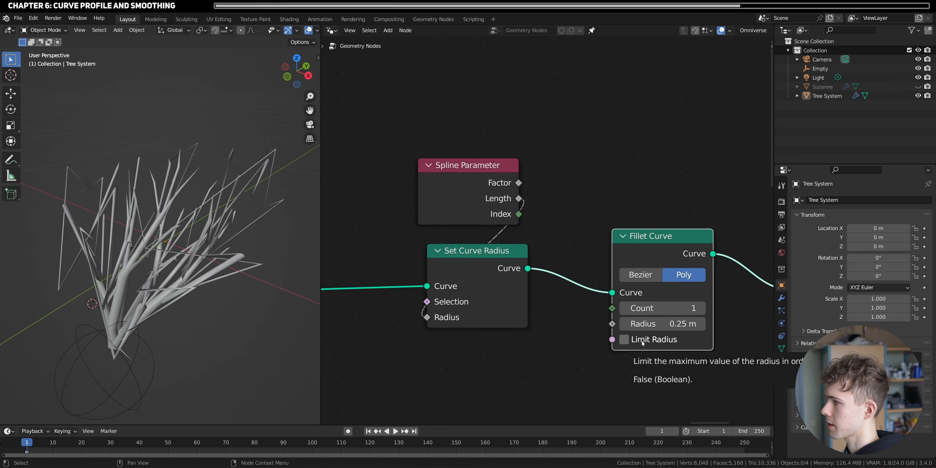
{"action": "left_click", "coordinate": [624, 340]}
{"action": "middle_click_drag", "start_coordinate": [146, 281], "coordinate": [194, 283]}
{"action": "scroll", "coordinate": [194, 282], "scroll_direction": "up", "scroll_amount": 4}
- Set the Fillet Curve's radius to 0.08 m and its count to 3
{"action": "mouse_move", "coordinate": [663, 324]}
{"action": "left_mouse_down"}
{"action": "mouse_move", "coordinate": [637, 324]}
{"action": "mouse_move", "coordinate": [644, 324]}
{"action": "left_mouse_up"}
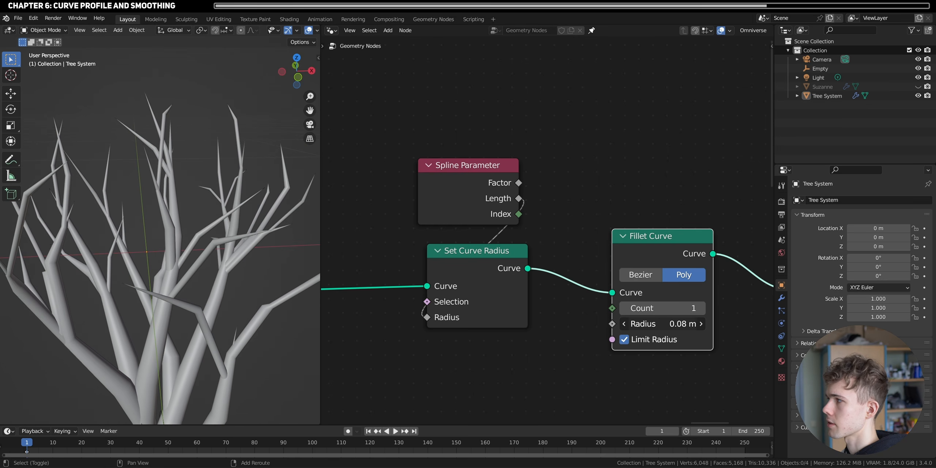
{"action": "left_click", "coordinate": [700, 309]}
{"action": "left_click", "coordinate": [700, 308]}
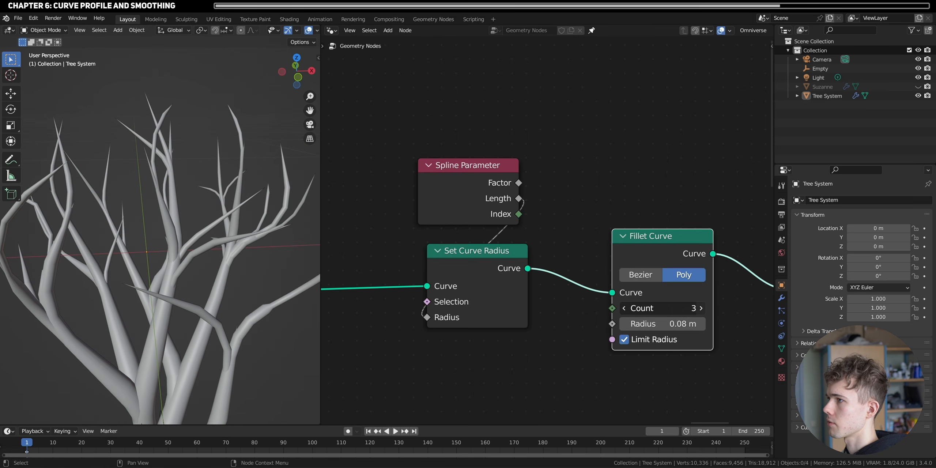
- Set the Fillet Curve's count to 6 and compare the branches with the node muted and unmuted
{"action": "left_click", "coordinate": [700, 308]}
{"action": "left_click", "coordinate": [700, 308]}
{"action": "left_click", "coordinate": [700, 308]}
{"action": "scroll", "coordinate": [271, 240], "scroll_direction": "down", "scroll_amount": 5}
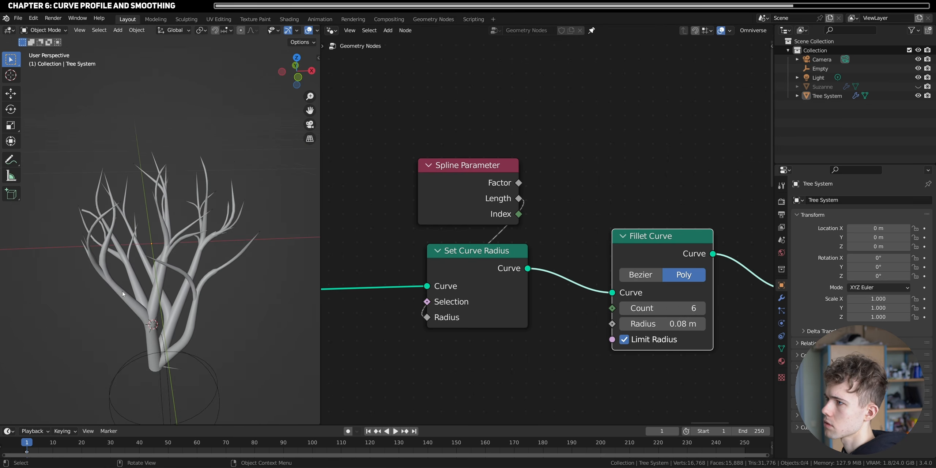
{"action": "middle_click_drag", "start_coordinate": [256, 236], "coordinate": [315, 253]}
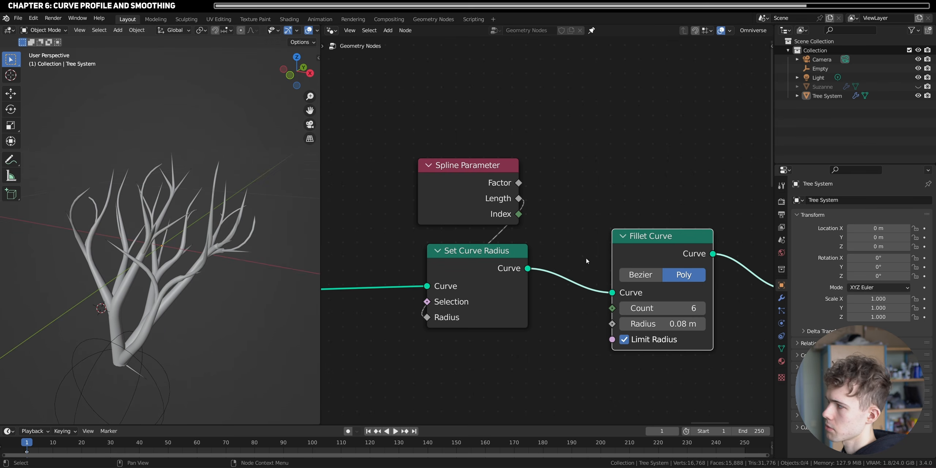
{"action": "key", "text": "m"}
{"action": "key", "text": "m"}
- Close the gap between the curve nodes and move Fillet Curve between Edge Paths to Curves and Set Curve Radius
{"action": "scroll", "coordinate": [177, 282], "scroll_direction": "up", "scroll_amount": 3}
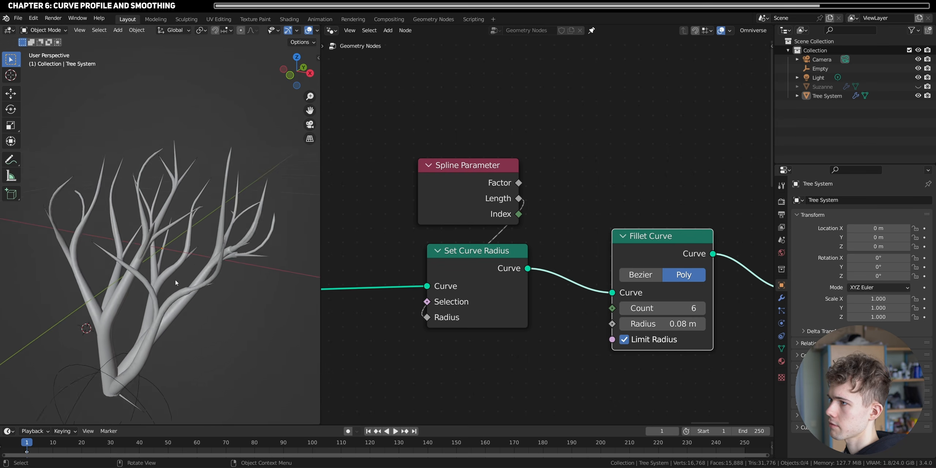
{"action": "middle_click_drag", "start_coordinate": [177, 282], "coordinate": [226, 313]}
{"action": "scroll", "coordinate": [180, 245], "scroll_direction": "up", "scroll_amount": 8}
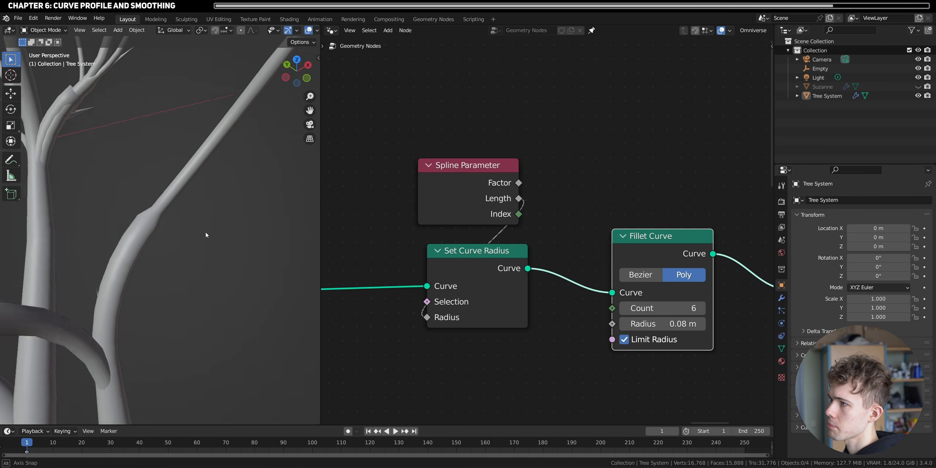
{"action": "middle_click_drag", "start_coordinate": [116, 193], "coordinate": [125, 161]}
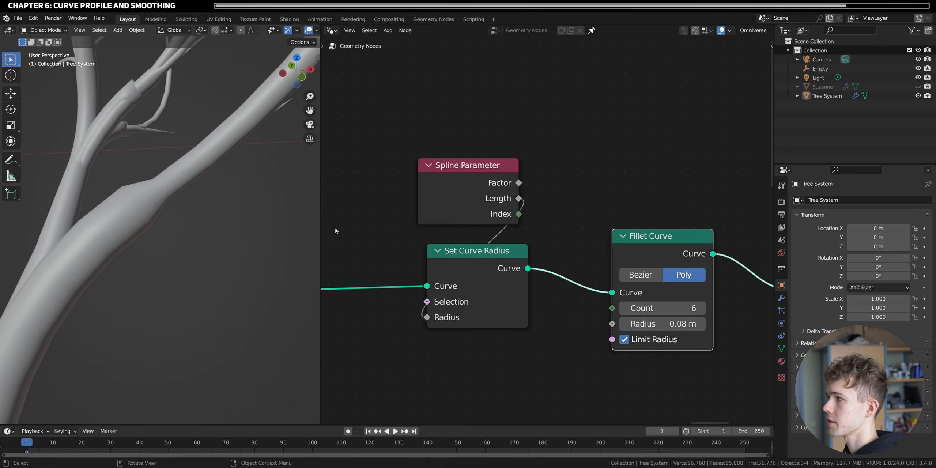
{"action": "scroll", "coordinate": [548, 231], "scroll_direction": "down", "scroll_amount": 2}
{"action": "left_click_drag", "start_coordinate": [553, 330], "coordinate": [554, 236]}
{"action": "scroll", "coordinate": [578, 234], "scroll_direction": "up", "scroll_amount": 3}
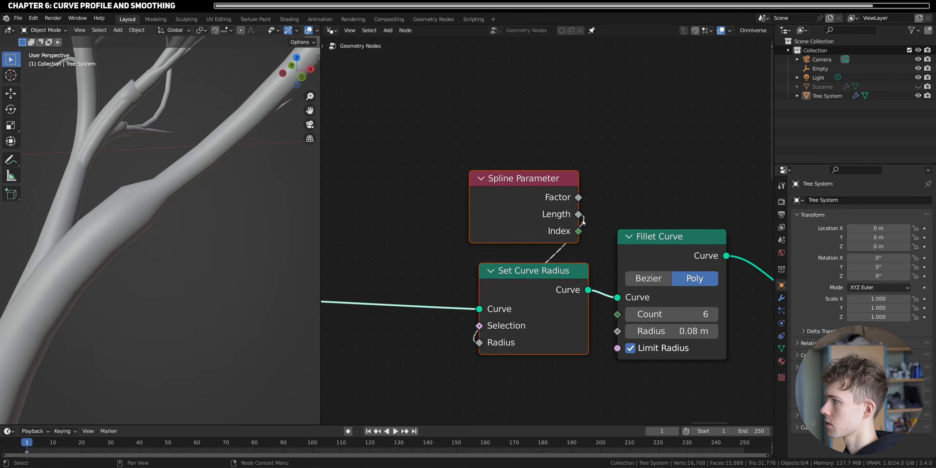
{"action": "left_click", "coordinate": [531, 195]}
{"action": "left_click_drag", "start_coordinate": [529, 194], "coordinate": [537, 196]}
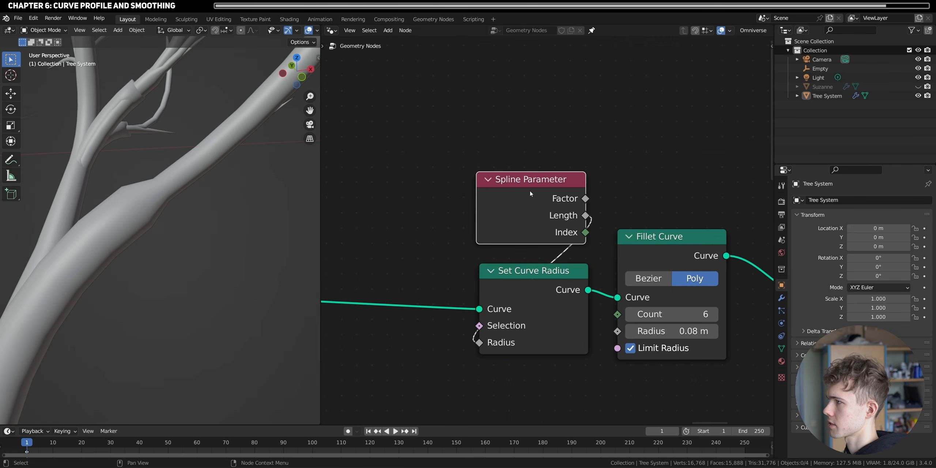
{"action": "left_click", "coordinate": [525, 150]}
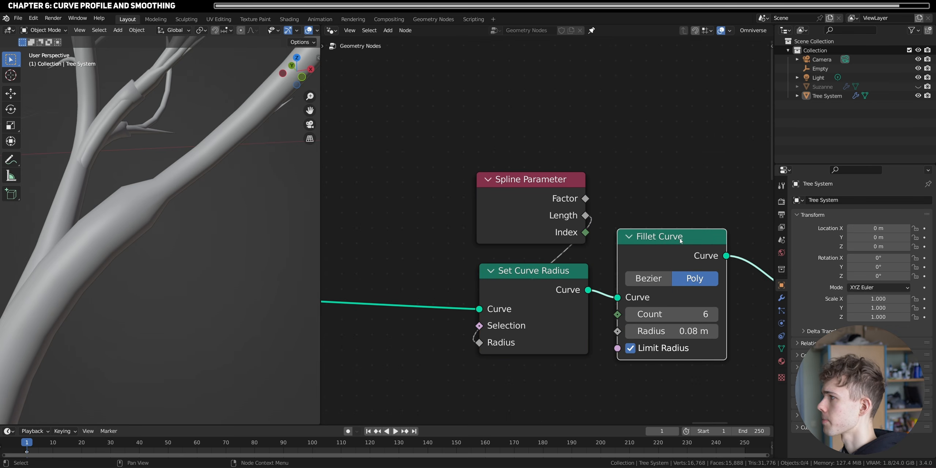
{"action": "scroll", "coordinate": [549, 230], "scroll_direction": "down", "scroll_amount": 3}
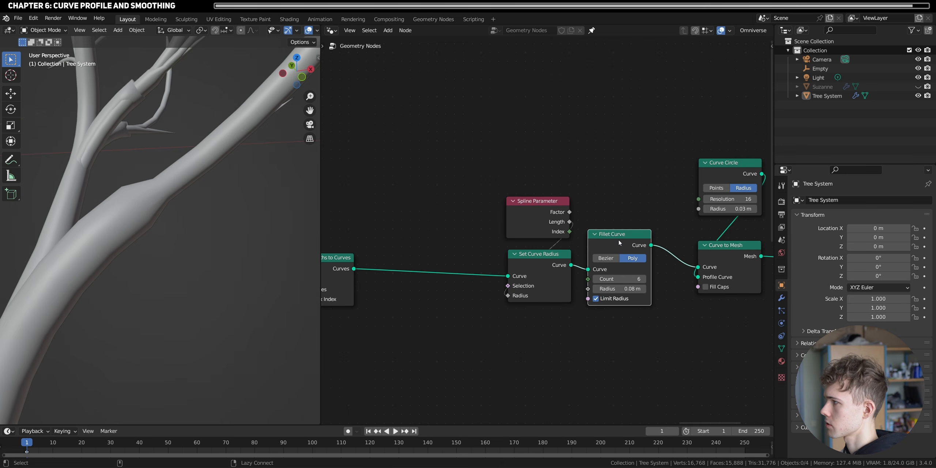
{"action": "left_click_drag", "start_coordinate": [619, 241], "coordinate": [476, 270], "text": "alt"}
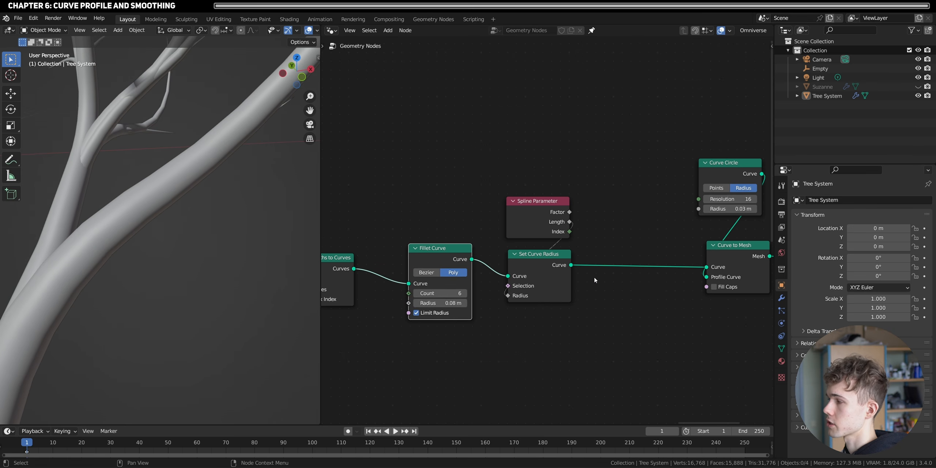
- Inspect the smoothed branches and move the Group Output node much farther from Curve to Mesh
{"action": "scroll", "coordinate": [119, 318], "scroll_direction": "down", "scroll_amount": 8}
{"action": "middle_click_drag", "start_coordinate": [134, 301], "coordinate": [133, 258]}
{"action": "middle_click_drag", "start_coordinate": [132, 257], "coordinate": [139, 298], "text": "shift"}
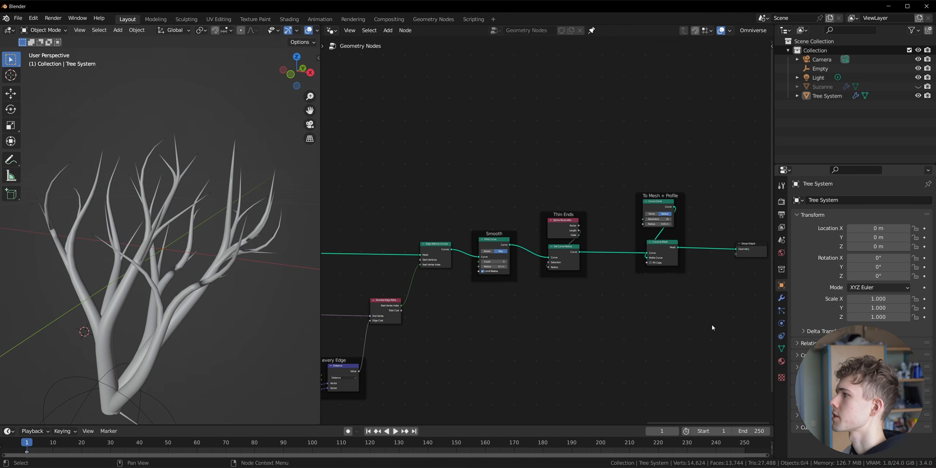
{"action": "scroll", "coordinate": [713, 326], "scroll_direction": "up", "scroll_amount": 3}
{"action": "middle_click_drag", "start_coordinate": [728, 315], "coordinate": [580, 309]}
{"action": "scroll", "coordinate": [669, 318], "scroll_direction": "up", "scroll_amount": 3}
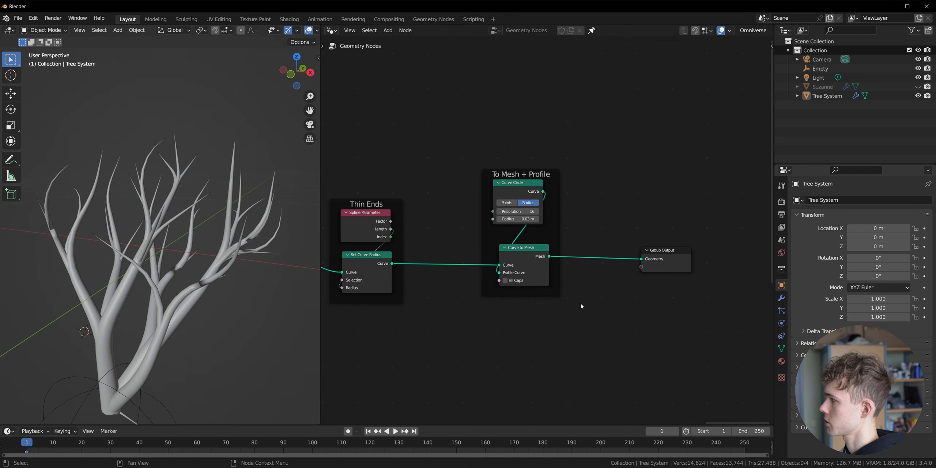
{"action": "scroll", "coordinate": [581, 303], "scroll_direction": "down", "scroll_amount": 5}
{"action": "left_click_drag", "start_coordinate": [626, 248], "coordinate": [826, 256]}
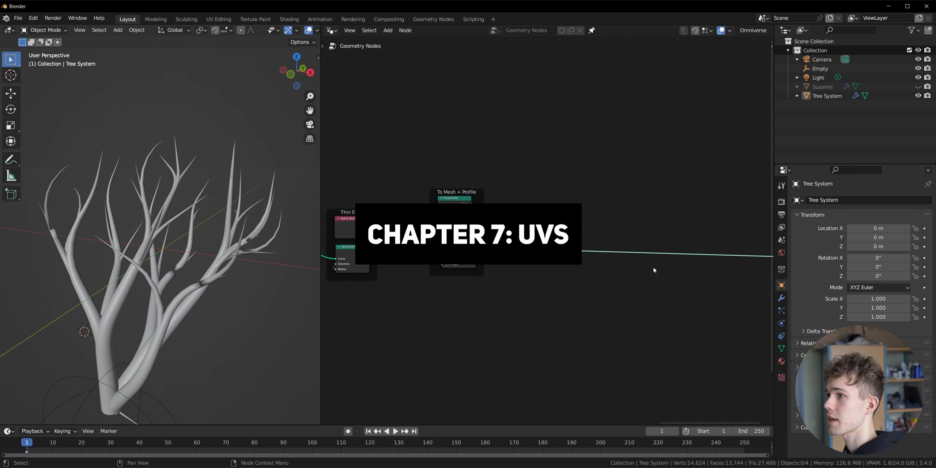
{"action": "middle_click_drag", "start_coordinate": [278, 286], "coordinate": [170, 292]}
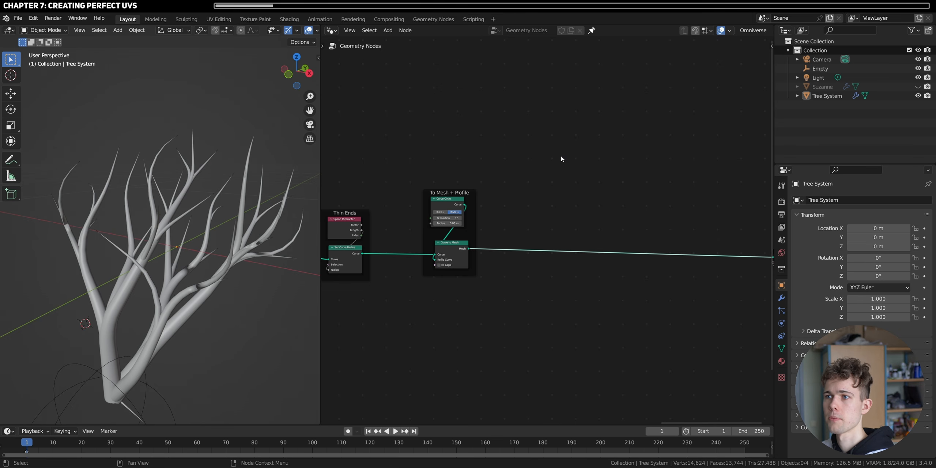
- Switch the viewport to the right orthographic view and trace one branch from base to tip with an annotation line
{"action": "middle_click_drag", "start_coordinate": [410, 211], "coordinate": [561, 268]}
{"action": "scroll", "coordinate": [559, 264], "scroll_direction": "up", "scroll_amount": 4}
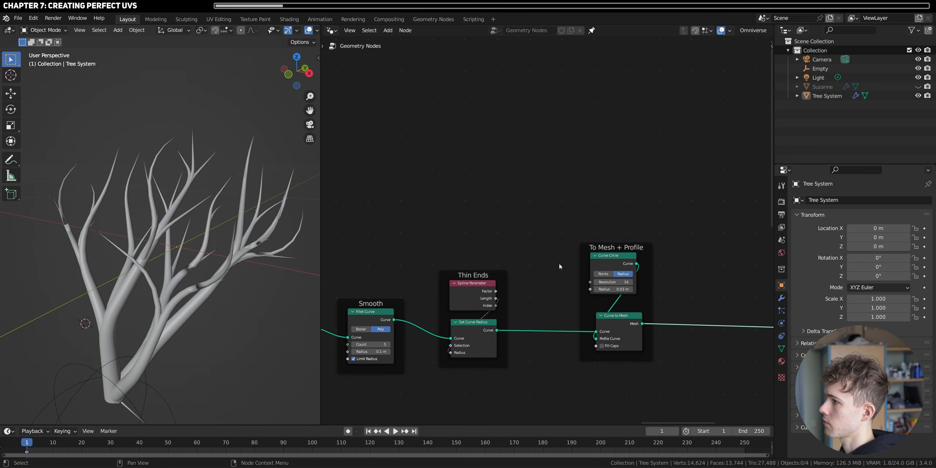
{"action": "left_click", "coordinate": [309, 73]}
{"action": "scroll", "coordinate": [60, 390], "scroll_direction": "down", "scroll_amount": 2}
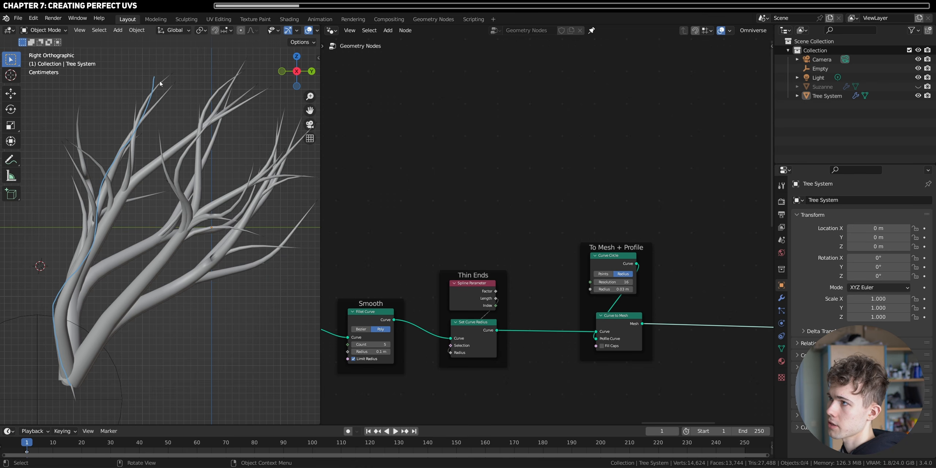
- Duplicate the Spline Parameter node and place the copy below the Thin Ends frame
{"action": "left_click_drag", "start_coordinate": [472, 298], "coordinate": [472, 297]}
{"action": "middle_click_drag", "start_coordinate": [540, 325], "coordinate": [522, 270]}
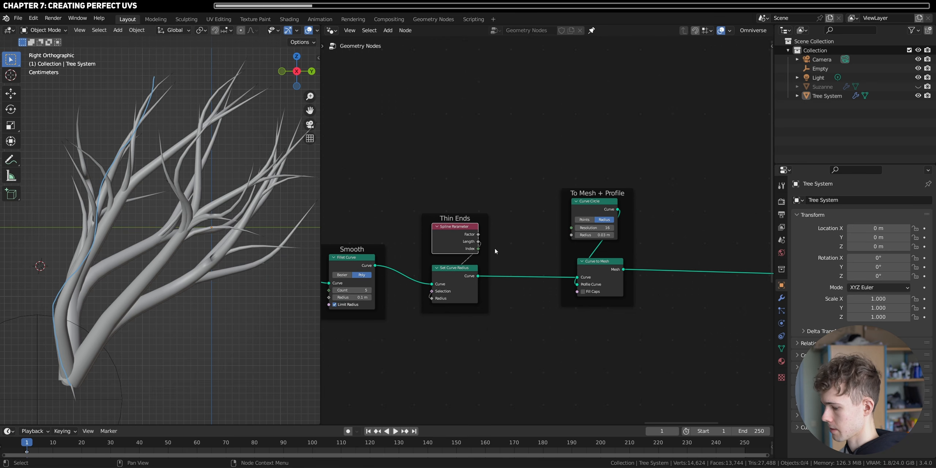
{"action": "scroll", "coordinate": [571, 356], "scroll_direction": "up", "scroll_amount": 3}
{"action": "middle_click_drag", "start_coordinate": [548, 355], "coordinate": [511, 255]}
{"action": "scroll", "coordinate": [512, 256], "scroll_direction": "up", "scroll_amount": 1}
{"action": "scroll", "coordinate": [447, 323], "scroll_direction": "down", "scroll_amount": 3}
{"action": "left_click_drag", "start_coordinate": [492, 298], "coordinate": [399, 333]}
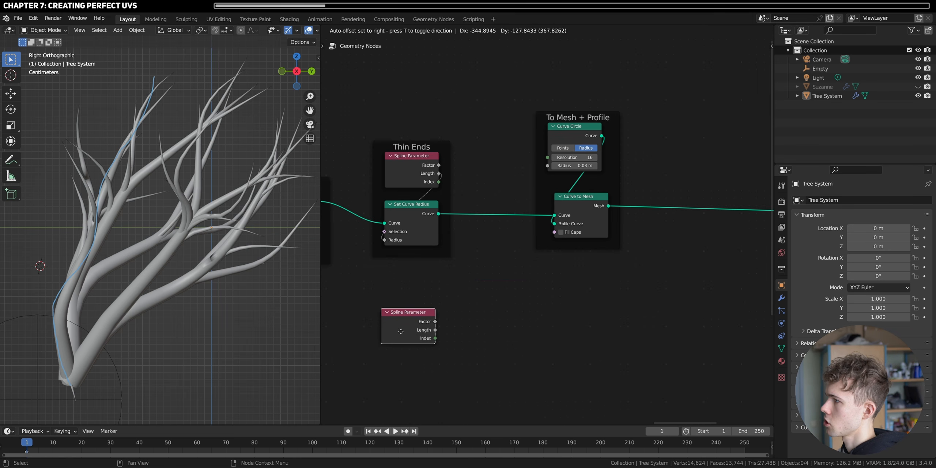
{"action": "left_click", "coordinate": [412, 329], "text": "ctrl+shift"}
- Add a Viewer node showing the new Spline Parameter's Factor on the Curve to Mesh output
{"action": "left_click_drag", "start_coordinate": [483, 325], "coordinate": [673, 260]}
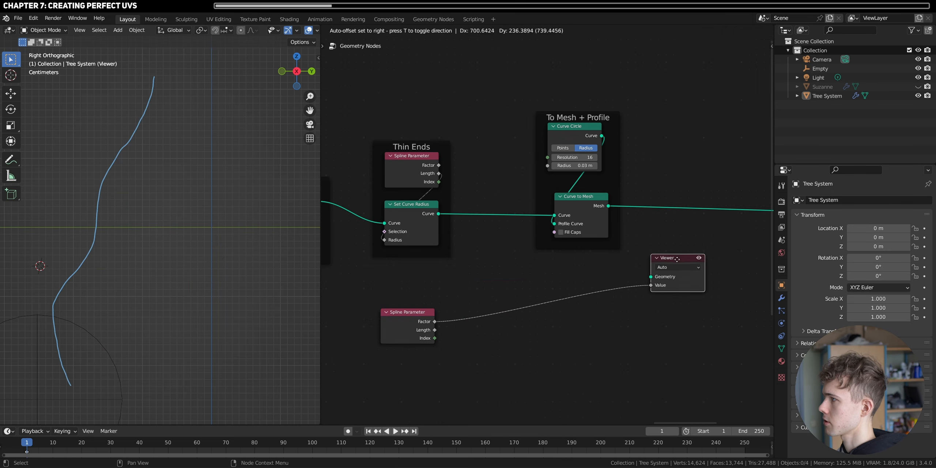
{"action": "left_click_drag", "start_coordinate": [609, 206], "coordinate": [653, 280]}
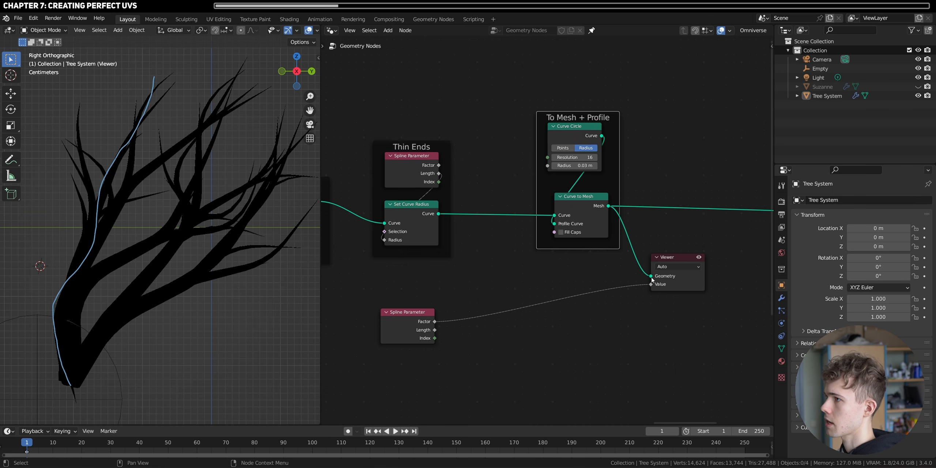
{"action": "middle_click_drag", "start_coordinate": [140, 283], "coordinate": [162, 236]}
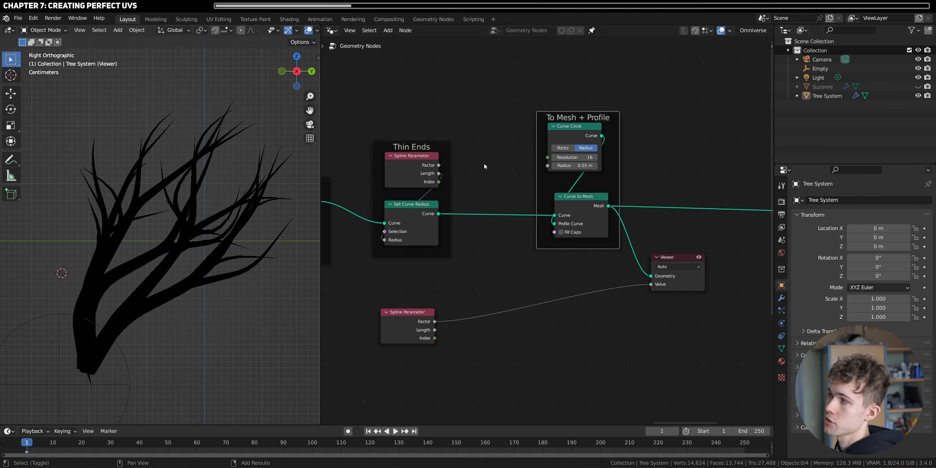
- Insert a Capture Attribute node, set to Float and Point, between Set Curve Radius and Curve to Mesh
{"action": "key", "text": "shift+a"}
{"action": "type", "text": "s"}
{"action": "type", "text": "capture"}
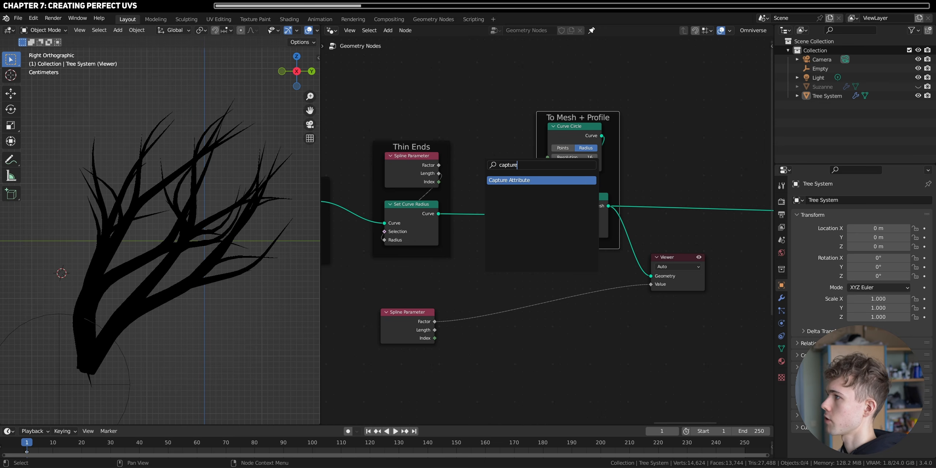
{"action": "key", "text": "Return"}
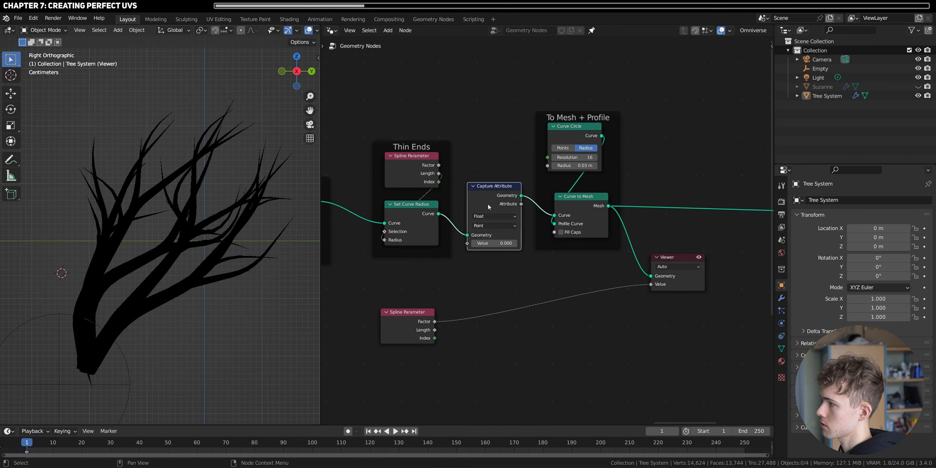
{"action": "left_click", "coordinate": [512, 225]}
{"action": "left_click_drag", "start_coordinate": [413, 334], "coordinate": [418, 328]}
{"action": "scroll", "coordinate": [417, 326], "scroll_direction": "up", "scroll_amount": 2}
{"action": "middle_click_drag", "start_coordinate": [413, 324], "coordinate": [463, 295]}
{"action": "scroll", "coordinate": [502, 276], "scroll_direction": "down", "scroll_amount": 2}
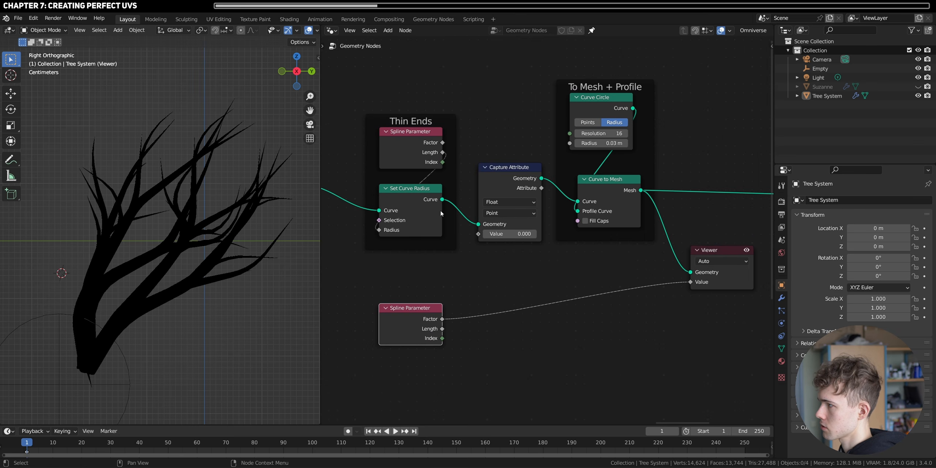
- Feed Set Curve Radius's curve into the Viewer's geometry and examine the Factor gradient along the branch curves
{"action": "left_click_drag", "start_coordinate": [442, 199], "coordinate": [691, 272]}
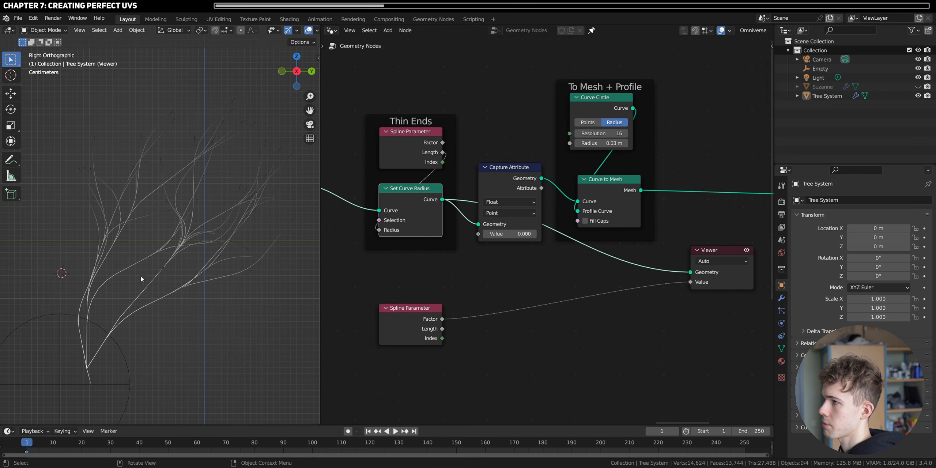
{"action": "scroll", "coordinate": [173, 137], "scroll_direction": "up", "scroll_amount": 5}
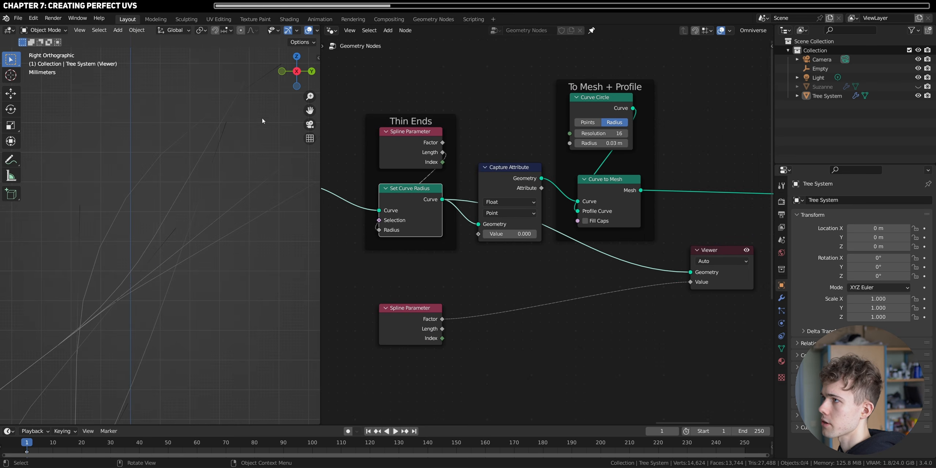
{"action": "scroll", "coordinate": [110, 293], "scroll_direction": "down", "scroll_amount": 6}
{"action": "scroll", "coordinate": [146, 241], "scroll_direction": "up", "scroll_amount": 4}
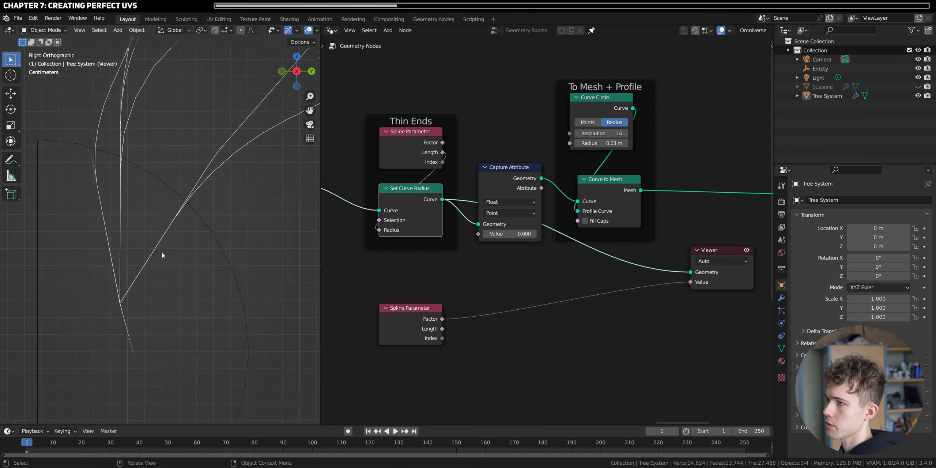
{"action": "scroll", "coordinate": [162, 255], "scroll_direction": "up", "scroll_amount": 1}
{"action": "scroll", "coordinate": [180, 255], "scroll_direction": "down", "scroll_amount": 4}
{"action": "scroll", "coordinate": [232, 272], "scroll_direction": "up", "scroll_amount": 2}
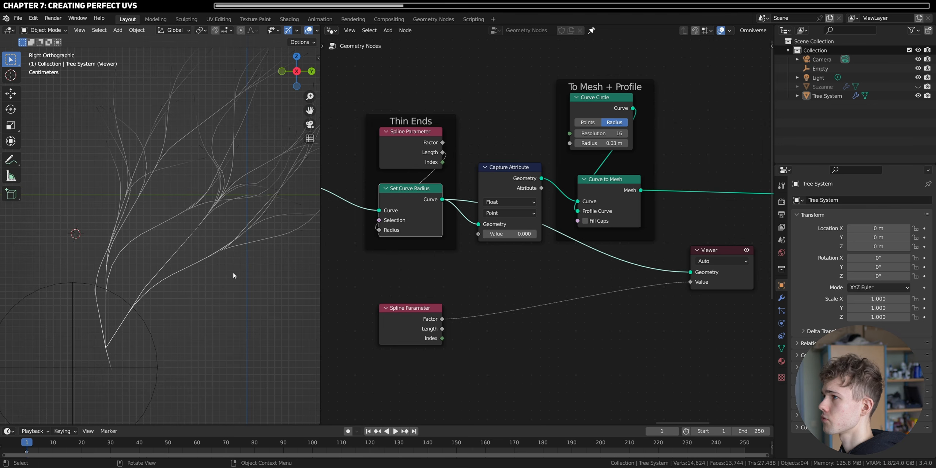
- Feed the Curve to Mesh output back into the Viewer's geometry and inspect the tree mesh
{"action": "left_click_drag", "start_coordinate": [625, 188], "coordinate": [702, 275]}
{"action": "scroll", "coordinate": [578, 191], "scroll_direction": "up", "scroll_amount": 1}
{"action": "middle_click_drag", "start_coordinate": [152, 235], "coordinate": [134, 274], "text": "shift"}
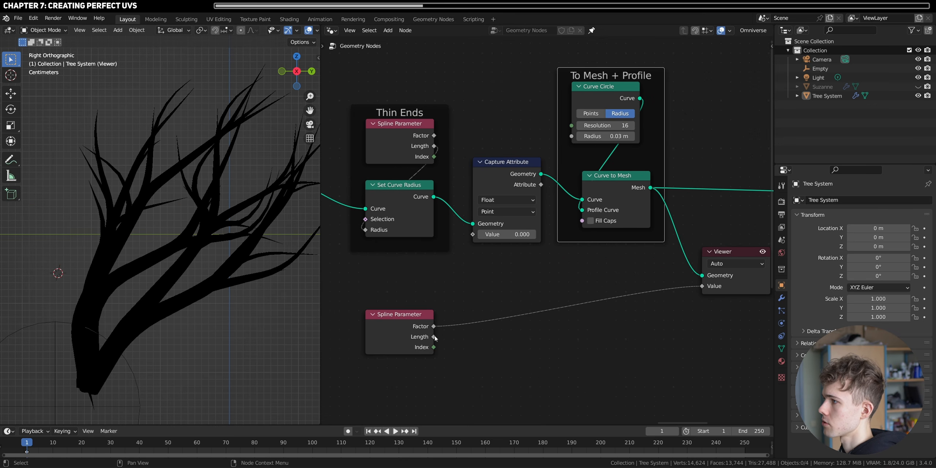
- Capture the new Spline Parameter's Length in Capture Attribute and preview the captured attribute as the Viewer's value
{"action": "left_click_drag", "start_coordinate": [434, 337], "coordinate": [473, 234]}
{"action": "left_click_drag", "start_coordinate": [541, 186], "coordinate": [704, 287]}
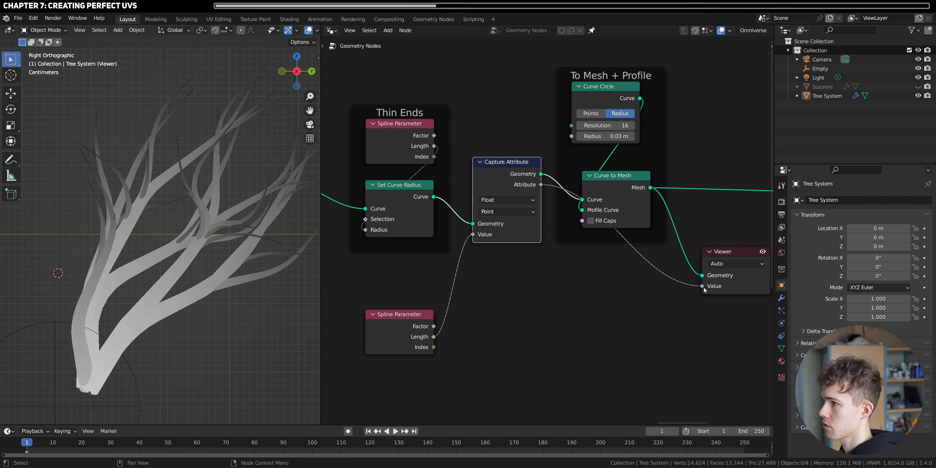
{"action": "middle_click_drag", "start_coordinate": [135, 264], "coordinate": [165, 310]}
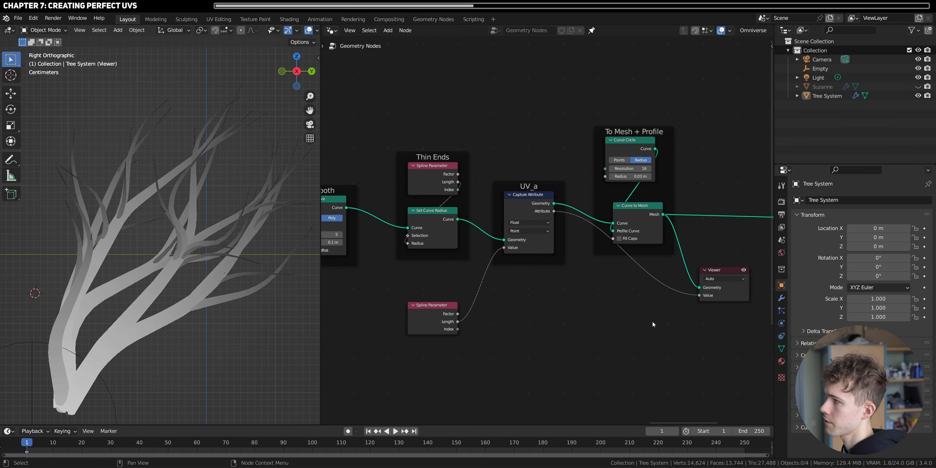
- Frame the Capture Attribute node with the label UV_a and delete the Viewer node
{"action": "middle_click_drag", "start_coordinate": [707, 274], "coordinate": [626, 293]}
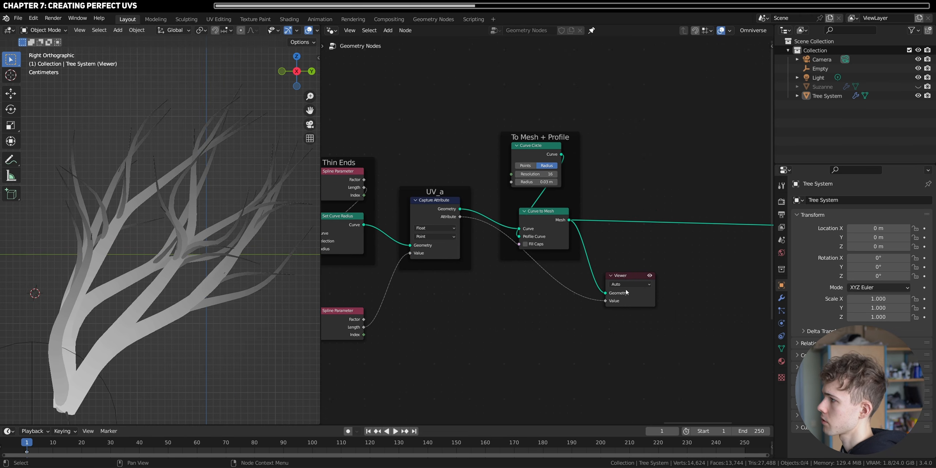
{"action": "left_click", "coordinate": [626, 277]}
{"action": "key", "text": "Delete"}
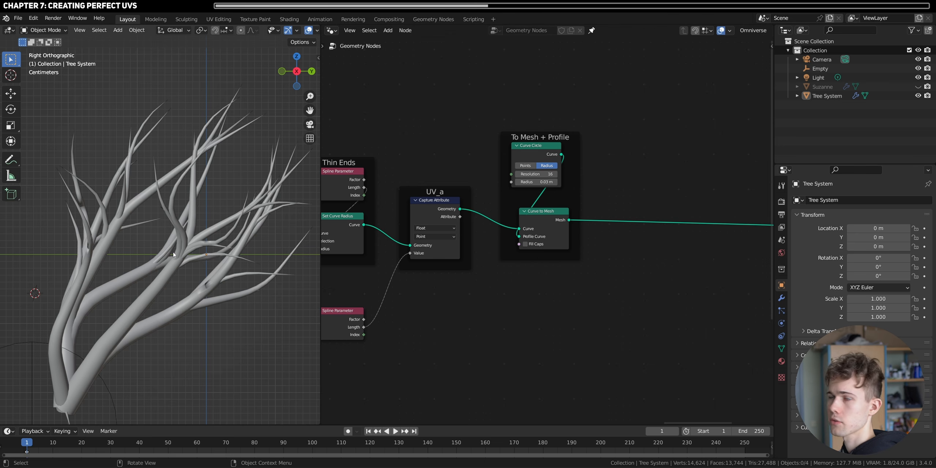
- Move the Curve Circle node up within the To Mesh + Profile frame to make room above Curve to Mesh
{"action": "left_click_drag", "start_coordinate": [534, 151], "coordinate": [539, 118]}
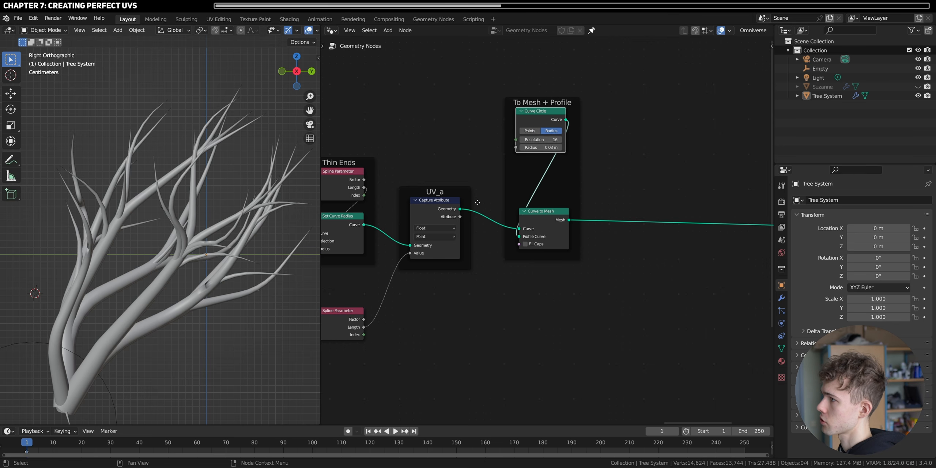
{"action": "key", "text": "shift+a"}
{"action": "type", "text": "scapture"}
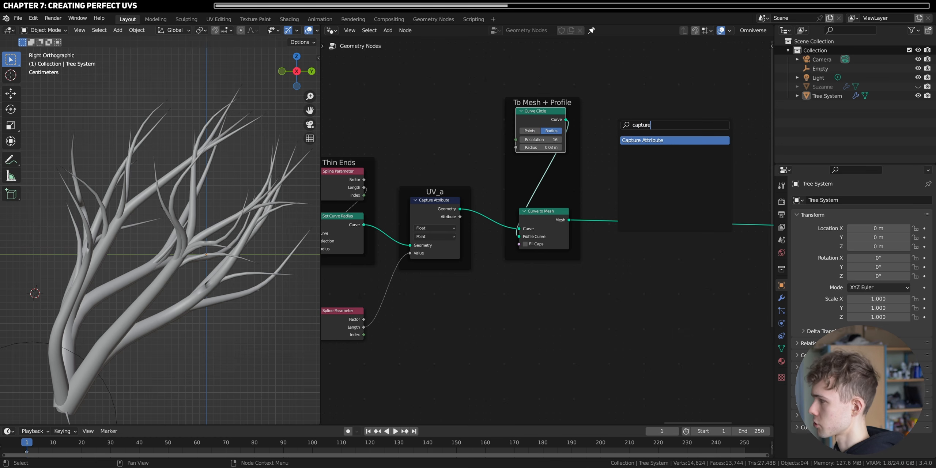
{"action": "key", "text": "Return"}
{"action": "left_click", "coordinate": [584, 191]}
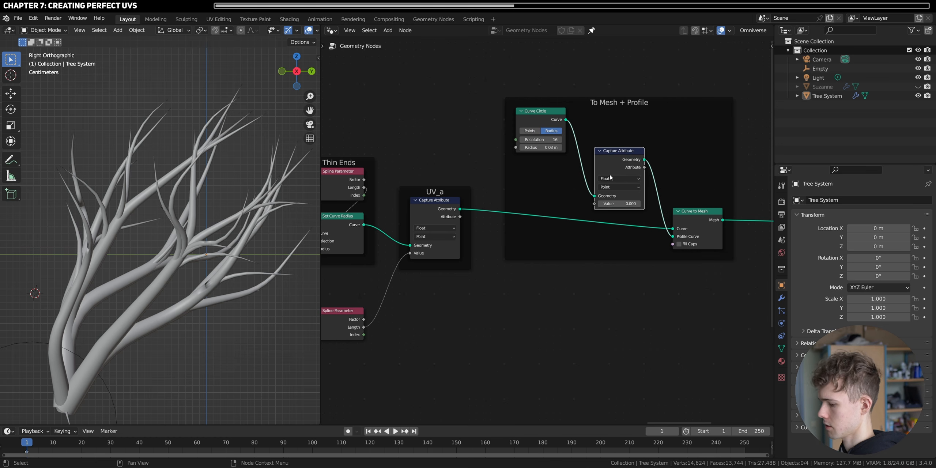
{"action": "key", "text": "ctrl+z"}
- Turn off Auto-offset and insert a duplicate of the UV_a Capture Attribute node between Curve Circle and Curve to Mesh
{"action": "left_click", "coordinate": [350, 30]}
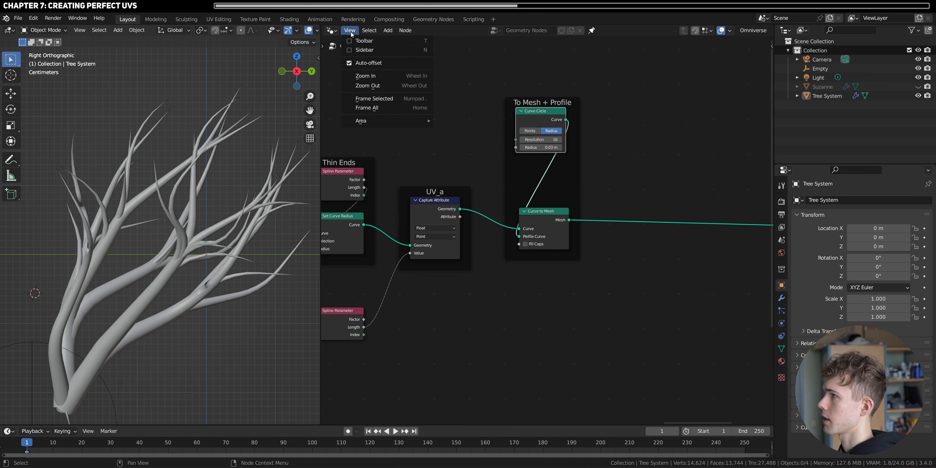
{"action": "left_click", "coordinate": [368, 63]}
{"action": "left_click", "coordinate": [439, 207]}
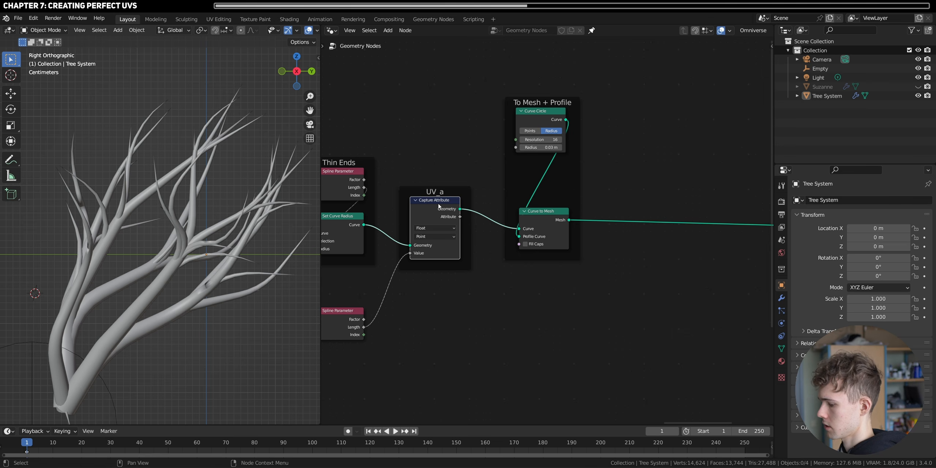
{"action": "key", "text": "shift+d"}
{"action": "left_click", "coordinate": [545, 151]}
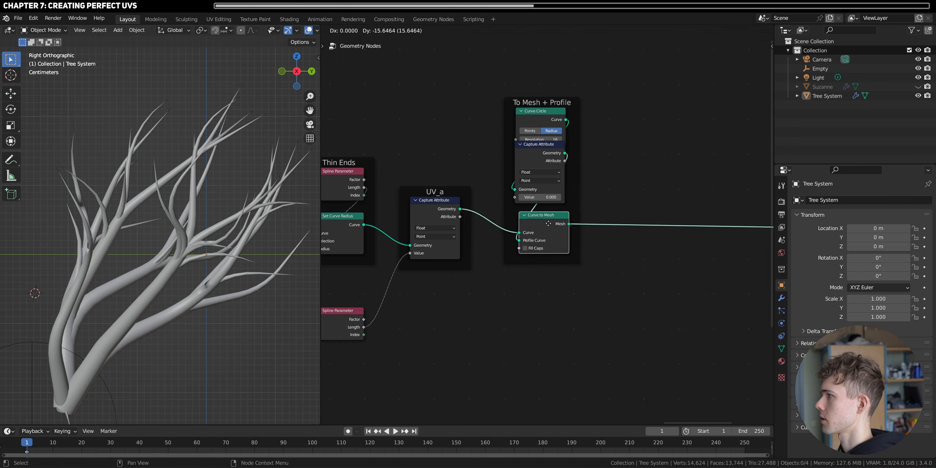
{"action": "left_click", "coordinate": [540, 166]}
{"action": "scroll", "coordinate": [542, 183], "scroll_direction": "up", "scroll_amount": 2}
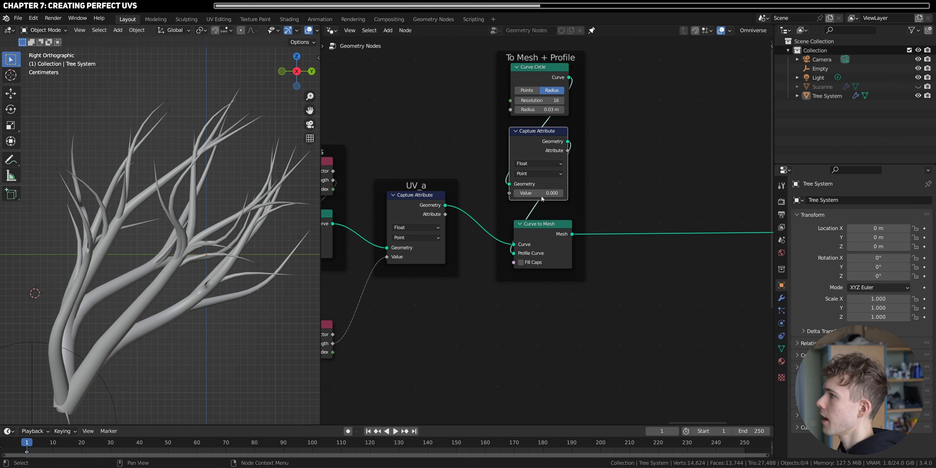
- Duplicate the lower Spline Parameter node and connect the copy's Length to the profile Capture Attribute's Value
{"action": "middle_click_drag", "start_coordinate": [414, 214], "coordinate": [469, 215]}
{"action": "left_click", "coordinate": [370, 313]}
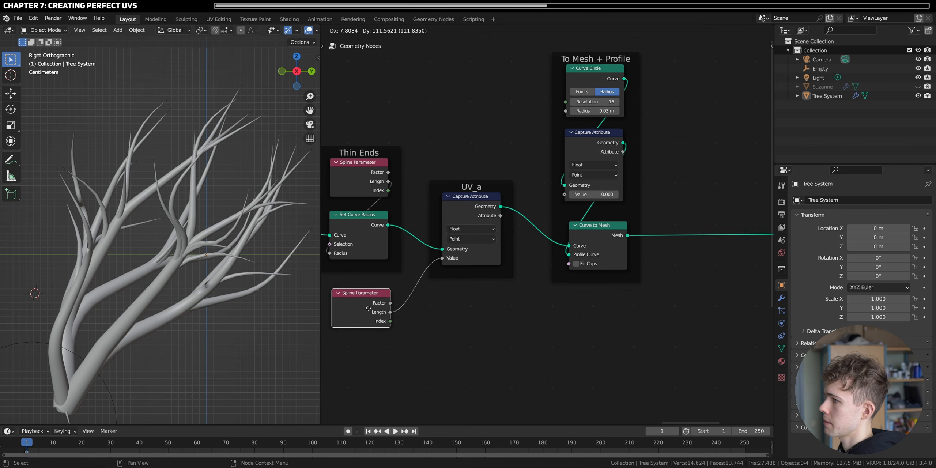
{"action": "key", "text": "shift+d"}
{"action": "left_click", "coordinate": [477, 152]}
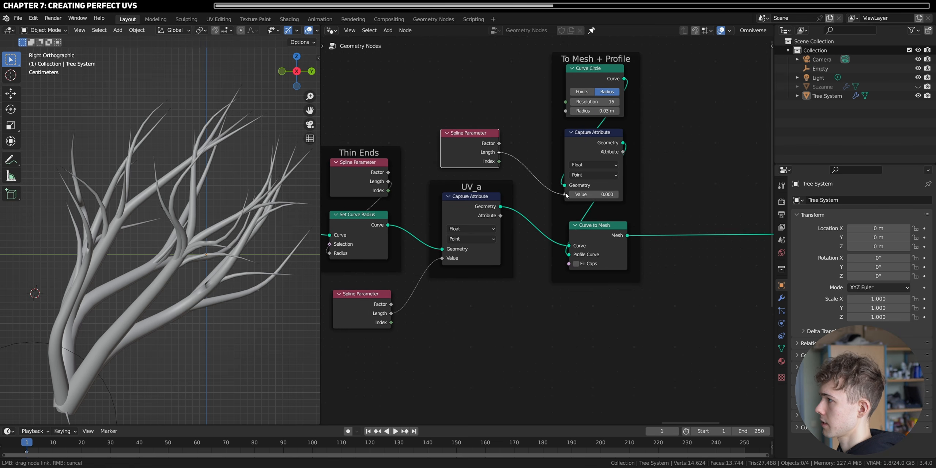
{"action": "left_click_drag", "start_coordinate": [498, 152], "coordinate": [565, 194]}
{"action": "middle_click_drag", "start_coordinate": [650, 207], "coordinate": [608, 238]}
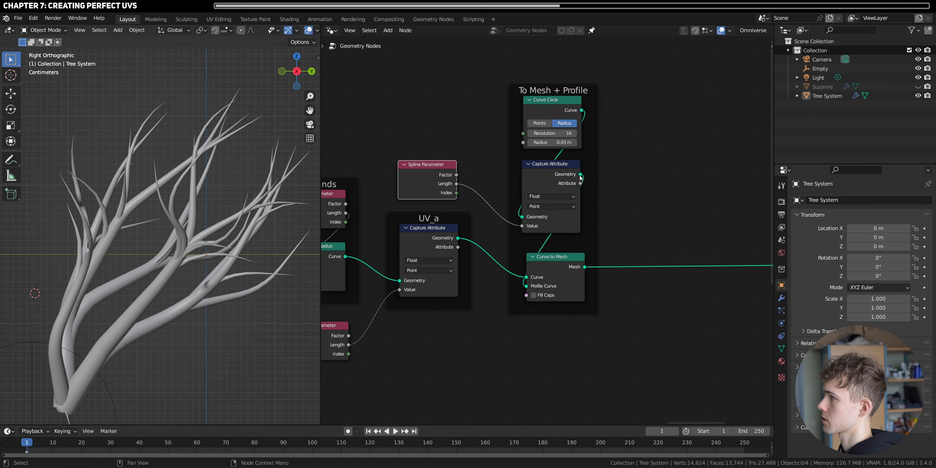
- Preview the profile's captured attribute on the Curve to Mesh output, inspect the gradient around the branches, and delete the Viewer
{"action": "left_click", "coordinate": [542, 176], "text": "ctrl+shift"}
{"action": "left_click_drag", "start_coordinate": [645, 175], "coordinate": [722, 230]}
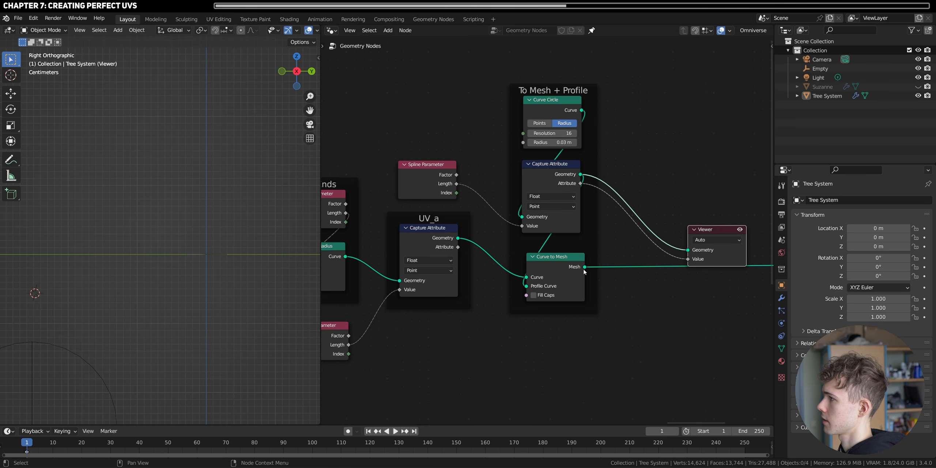
{"action": "left_click_drag", "start_coordinate": [584, 267], "coordinate": [693, 251]}
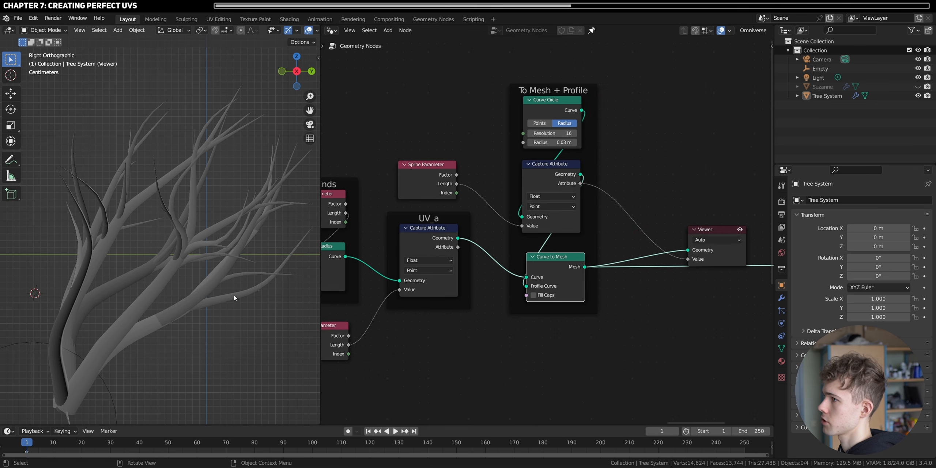
{"action": "middle_click", "coordinate": [75, 313], "text": "alt"}
{"action": "scroll", "coordinate": [144, 282], "scroll_direction": "up", "scroll_amount": 5}
{"action": "middle_click_drag", "start_coordinate": [124, 291], "coordinate": [276, 303]}
{"action": "middle_click_drag", "start_coordinate": [103, 254], "coordinate": [315, 238], "text": "shift"}
{"action": "scroll", "coordinate": [667, 234], "scroll_direction": "down", "scroll_amount": 2}
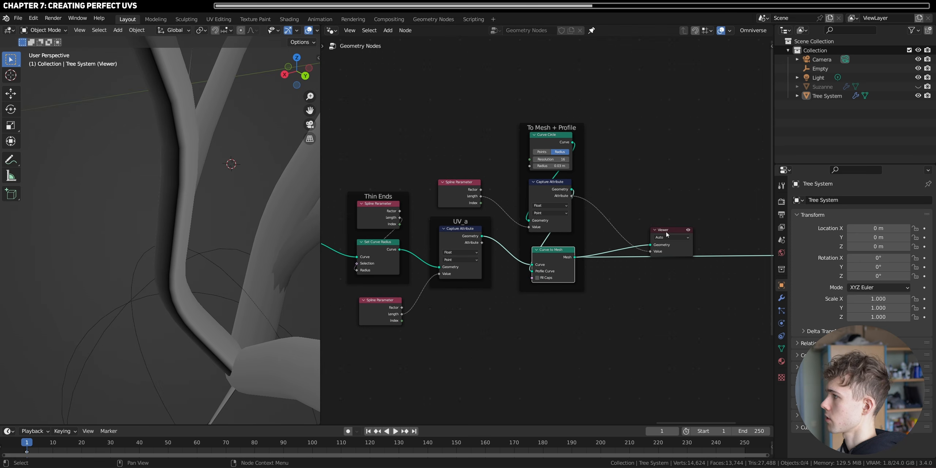
{"action": "key", "text": "x"}
- Add a Combine XYZ node, feeding the profile's captured attribute into X and the UV_a attribute into Y
{"action": "key", "text": "shift+a"}
{"action": "type", "text": "c"}
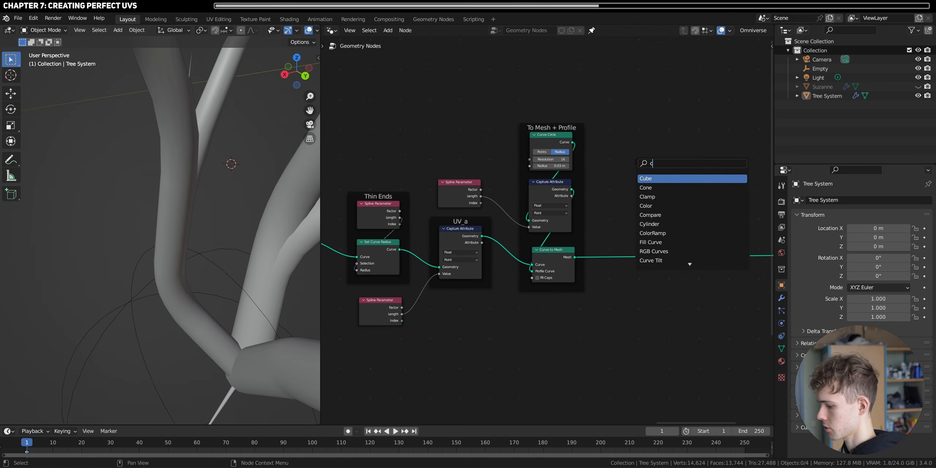
{"action": "type", "text": "ombin"}
{"action": "key", "text": "Return"}
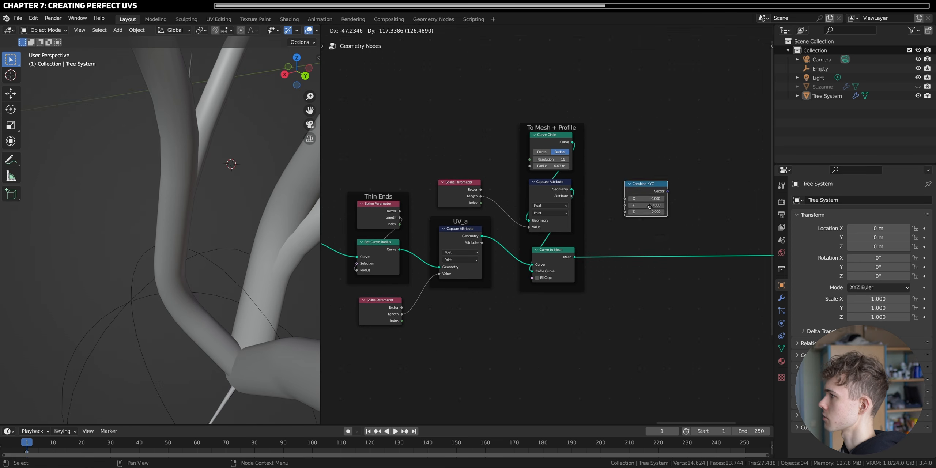
{"action": "left_click", "coordinate": [621, 219]}
{"action": "scroll", "coordinate": [625, 216], "scroll_direction": "up", "scroll_amount": 6}
{"action": "left_click_drag", "start_coordinate": [586, 175], "coordinate": [662, 212]}
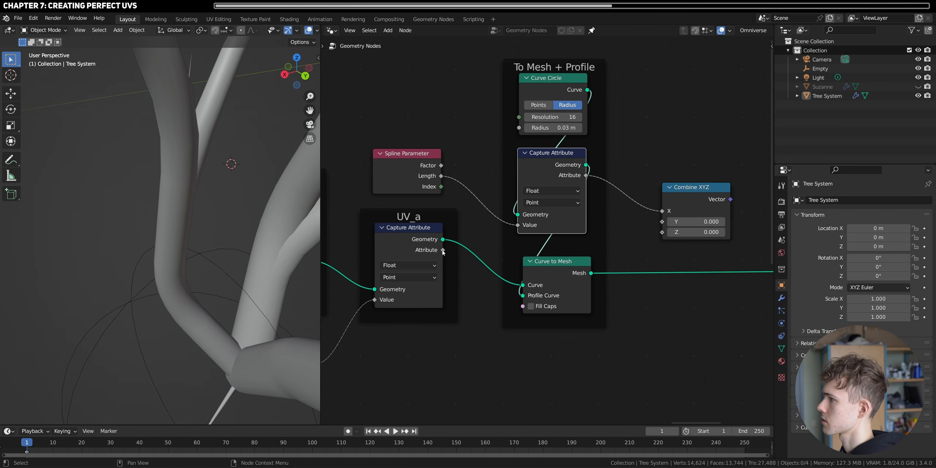
{"action": "left_click_drag", "start_coordinate": [443, 251], "coordinate": [663, 222]}
{"action": "left_click_drag", "start_coordinate": [699, 190], "coordinate": [690, 156]}
{"action": "middle_click_drag", "start_coordinate": [690, 156], "coordinate": [557, 199]}
{"action": "scroll", "coordinate": [547, 231], "scroll_direction": "down", "scroll_amount": 2}
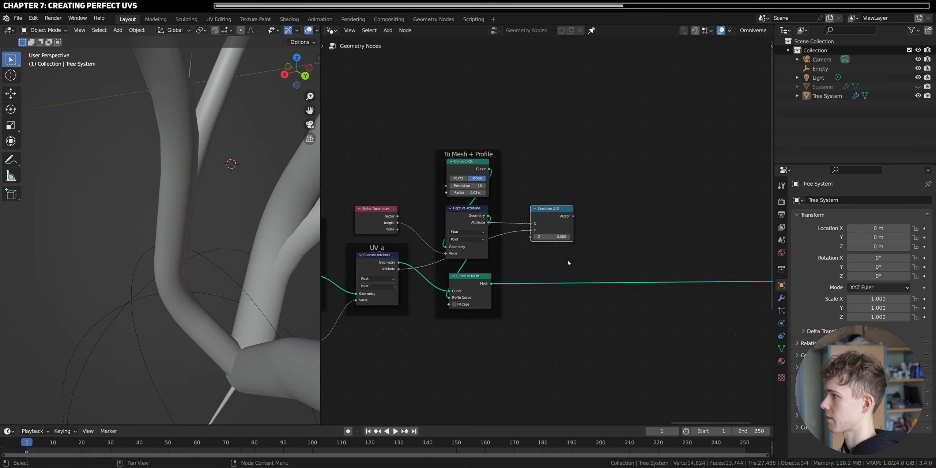
- Preview the Combine XYZ vector on the Curve to Mesh output with a Viewer and inspect the colours across the tree
{"action": "left_click", "coordinate": [559, 224], "text": "ctrl+shift"}
{"action": "left_click_drag", "start_coordinate": [491, 284], "coordinate": [618, 230]}
{"action": "scroll", "coordinate": [251, 278], "scroll_direction": "down", "scroll_amount": 4}
{"action": "middle_click_drag", "start_coordinate": [161, 291], "coordinate": [270, 298]}
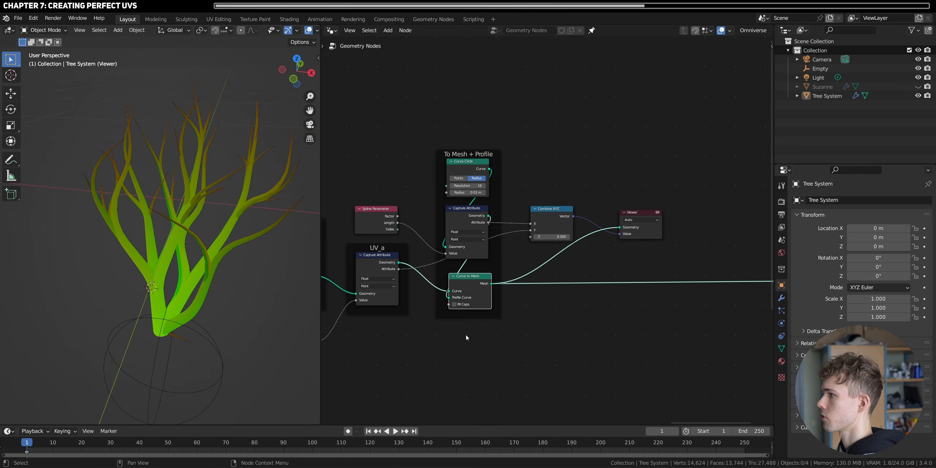
- Insert a Store Named Attribute node after Curve to Mesh and set its data type to Vector
{"action": "scroll", "coordinate": [624, 276], "scroll_direction": "up", "scroll_amount": 3}
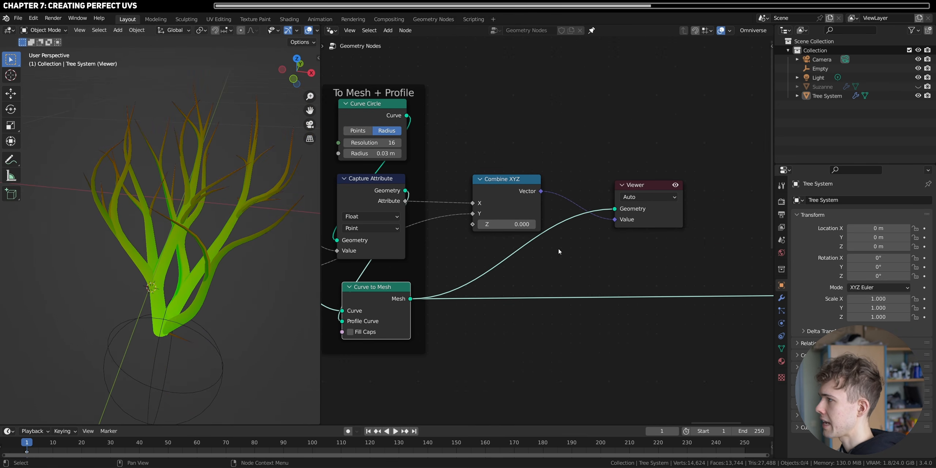
{"action": "key", "text": "shift+a"}
{"action": "type", "text": "store n"}
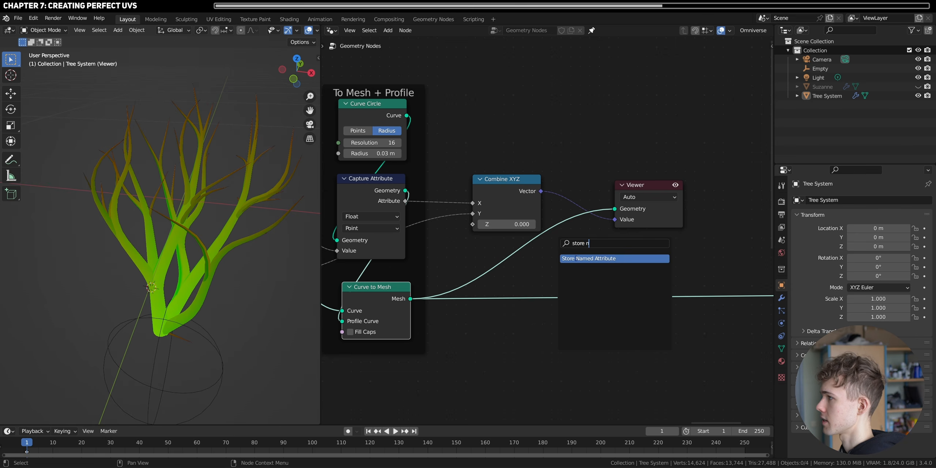
{"action": "left_click", "coordinate": [575, 258]}
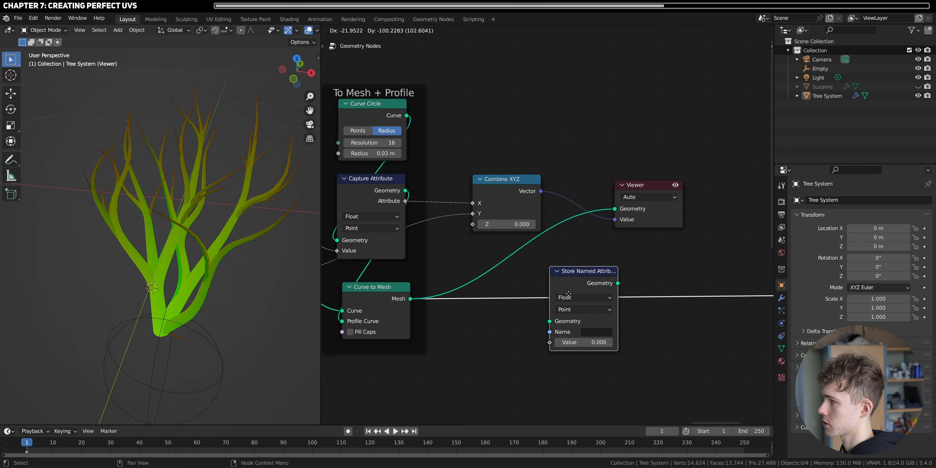
{"action": "left_click", "coordinate": [591, 288]}
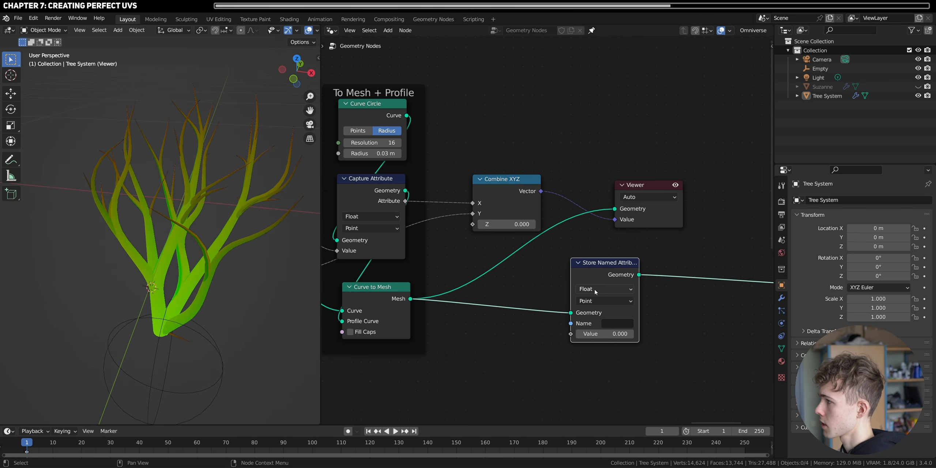
{"action": "left_click", "coordinate": [596, 291]}
{"action": "left_click", "coordinate": [600, 320]}
- Name the stored vector attribute TreeUV
{"action": "scroll", "coordinate": [545, 227], "scroll_direction": "up", "scroll_amount": 2}
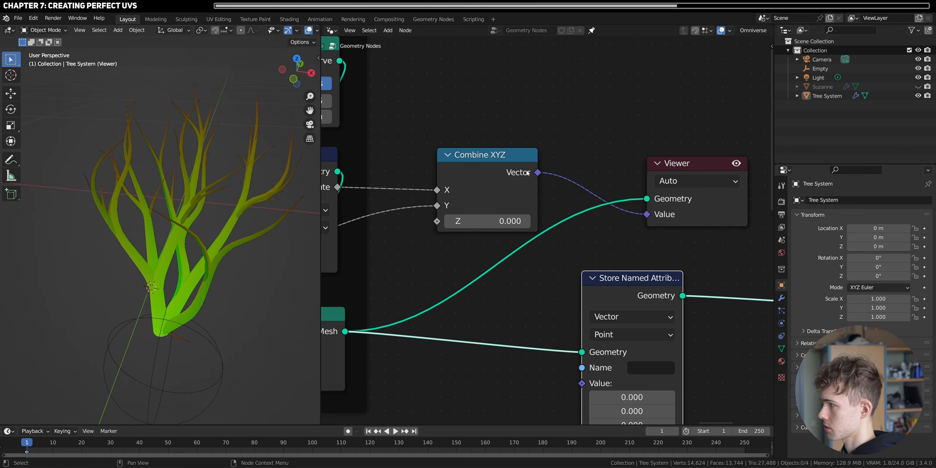
{"action": "middle_click_drag", "start_coordinate": [609, 342], "coordinate": [586, 293]}
{"action": "left_click", "coordinate": [617, 314]}
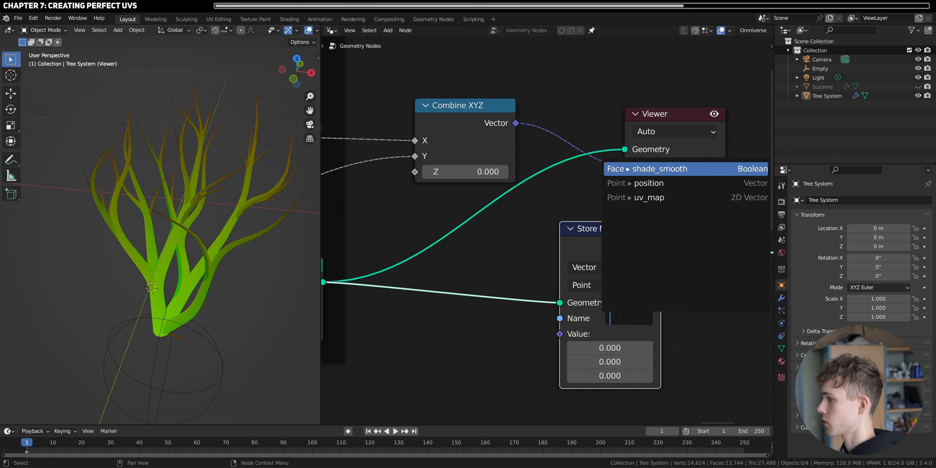
{"action": "type", "text": "Tre"}
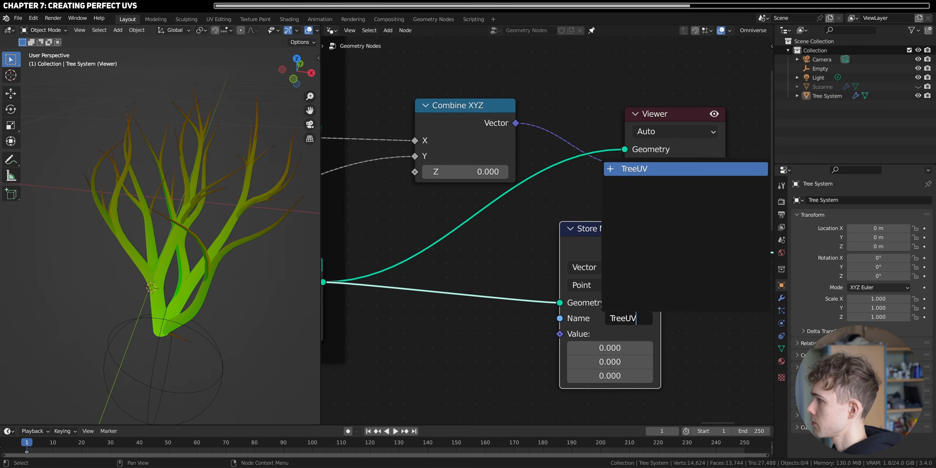
{"action": "type", "text": "eUV"}
{"action": "key", "text": "Return"}
- Feed Combine XYZ's Vector into Store Named Attribute's Value and delete the Viewer node
{"action": "scroll", "coordinate": [592, 221], "scroll_direction": "down", "scroll_amount": 3}
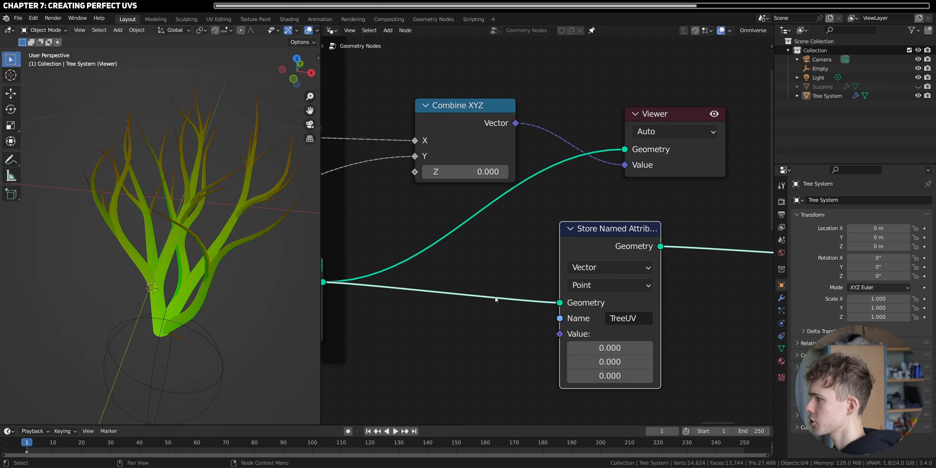
{"action": "left_click_drag", "start_coordinate": [621, 155], "coordinate": [671, 144]}
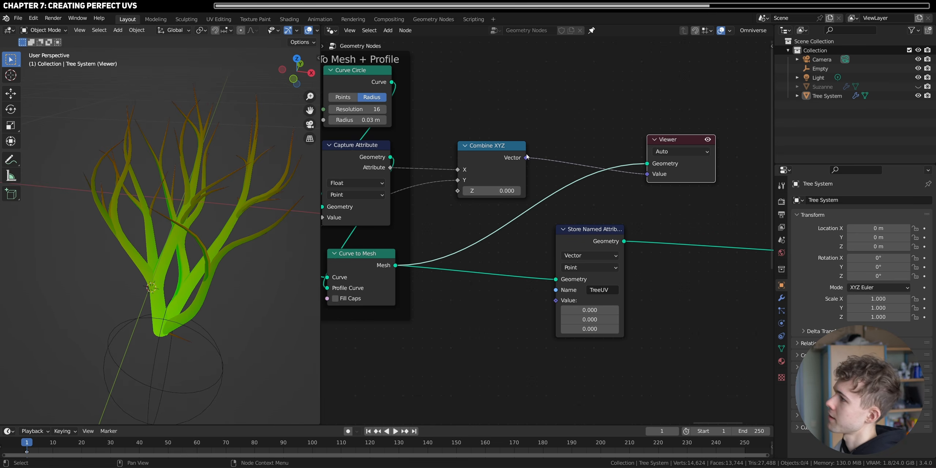
{"action": "left_click_drag", "start_coordinate": [527, 157], "coordinate": [556, 300]}
{"action": "left_click_drag", "start_coordinate": [577, 239], "coordinate": [584, 236]}
{"action": "left_click", "coordinate": [677, 142]}
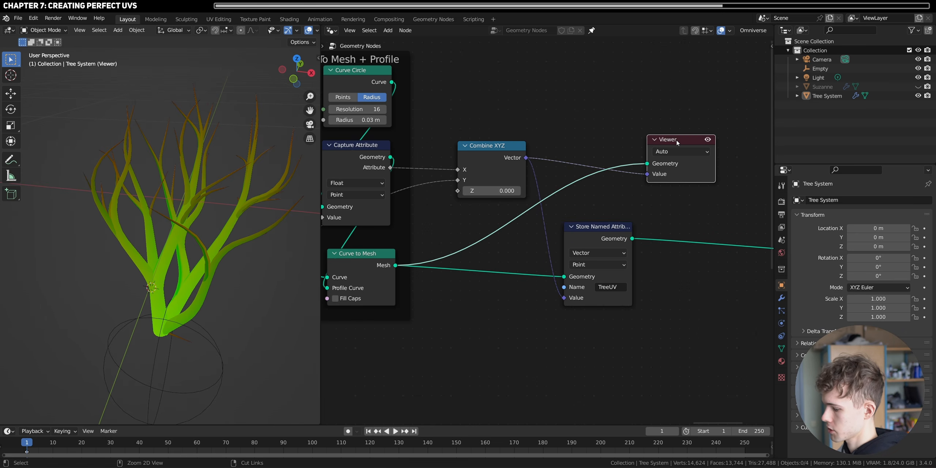
{"action": "key", "text": "Delete"}
- Split the node editor into two stacked areas and make the lower one an unpinned Shader Editor showing Tree System's material
{"action": "scroll", "coordinate": [547, 231], "scroll_direction": "down", "scroll_amount": 2}
{"action": "left_click_drag", "start_coordinate": [322, 422], "coordinate": [327, 210]}
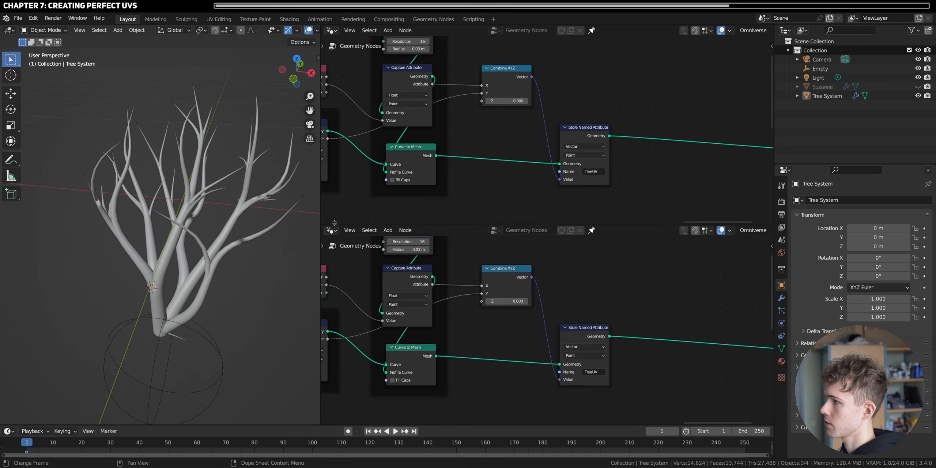
{"action": "left_click", "coordinate": [331, 216]}
{"action": "left_click", "coordinate": [360, 302]}
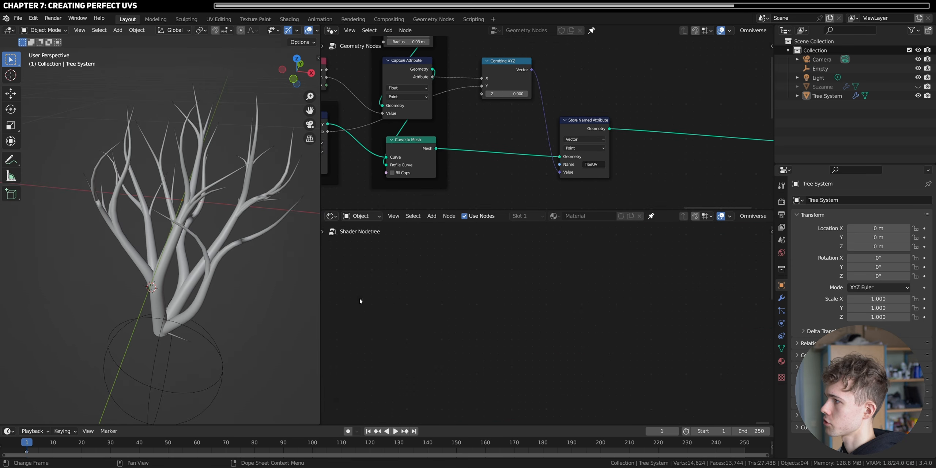
{"action": "left_click", "coordinate": [650, 217]}
{"action": "key", "text": "Home"}
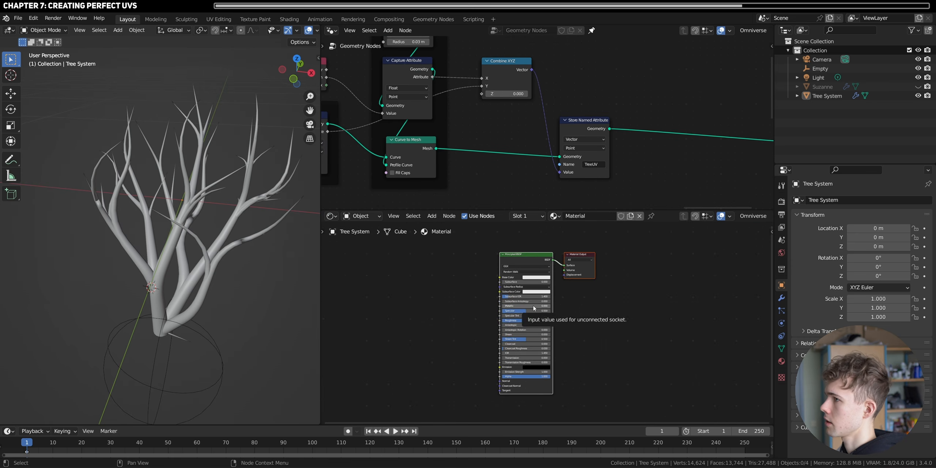
- Change the 3D viewport's shading mode to a lit preview of the tree
{"action": "key", "text": "z"}
{"action": "left_click", "coordinate": [207, 252]}
{"action": "middle_click_drag", "start_coordinate": [205, 277], "coordinate": [171, 265]}
{"action": "scroll", "coordinate": [549, 319], "scroll_direction": "up", "scroll_amount": 5}
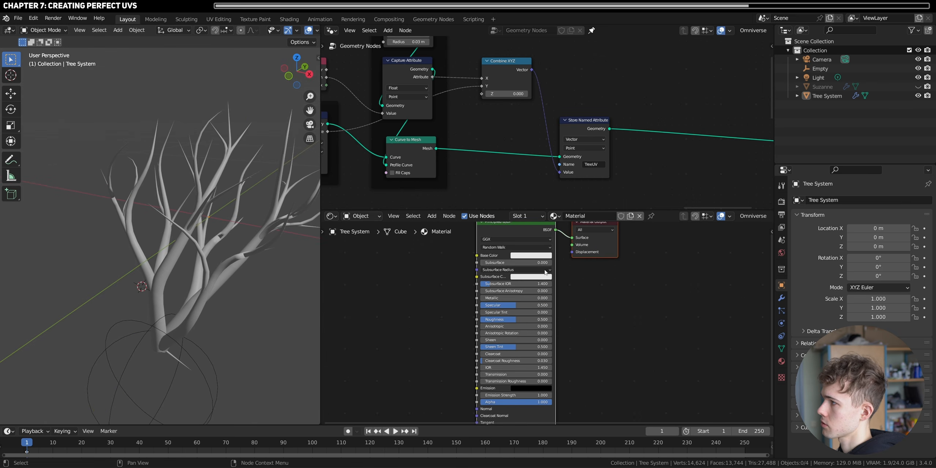
{"action": "middle_click_drag", "start_coordinate": [516, 249], "coordinate": [521, 297]}
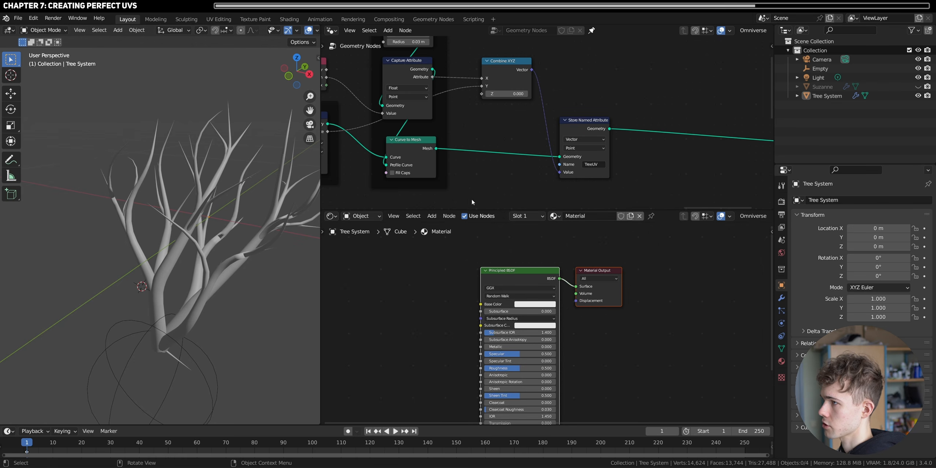
- Insert a Set Material node between Store Named Attribute and Group Output and assign Material to it
{"action": "key", "text": "shift+a"}
{"action": "type", "text": "setm"}
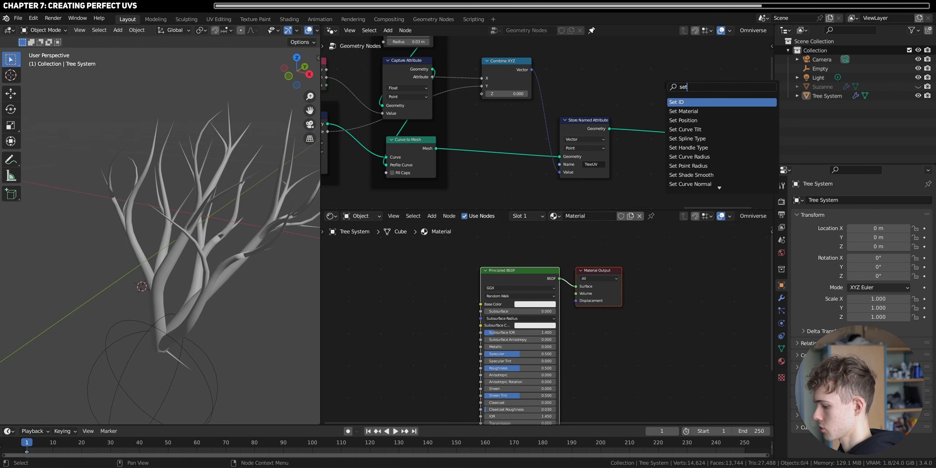
{"action": "key", "text": "Return"}
{"action": "left_click", "coordinate": [661, 150]}
{"action": "scroll", "coordinate": [679, 174], "scroll_direction": "down", "scroll_amount": 8}
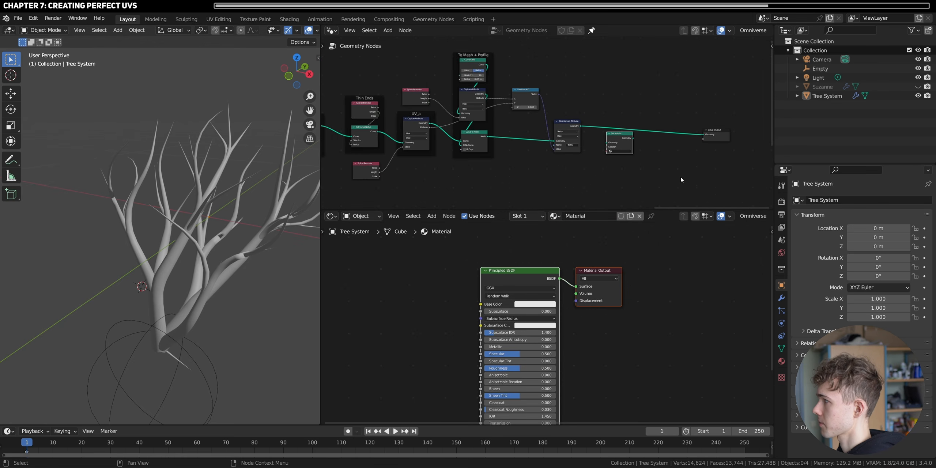
{"action": "middle_click_drag", "start_coordinate": [680, 176], "coordinate": [603, 181]}
{"action": "scroll", "coordinate": [606, 172], "scroll_direction": "up", "scroll_amount": 5}
{"action": "left_click_drag", "start_coordinate": [522, 154], "coordinate": [522, 146]}
{"action": "scroll", "coordinate": [523, 146], "scroll_direction": "up", "scroll_amount": 2}
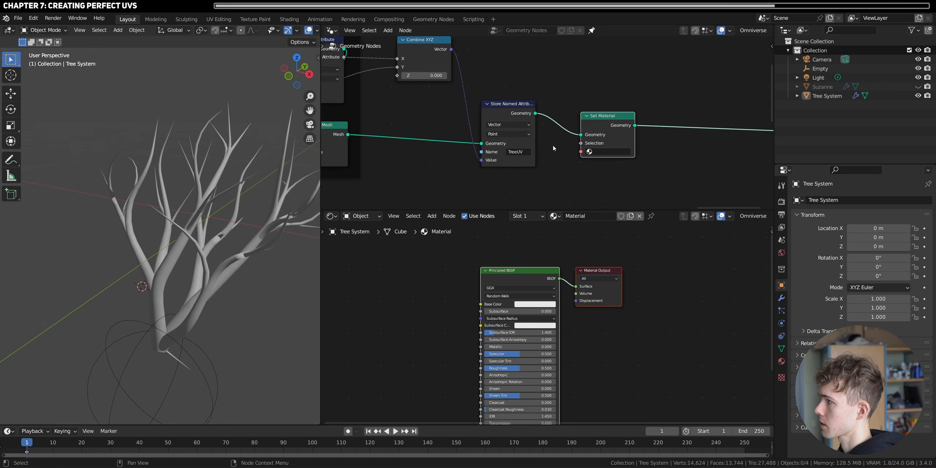
{"action": "left_click", "coordinate": [615, 154]}
{"action": "left_click", "coordinate": [611, 166]}
- Add a Checker Texture node to the material and preview its Color through the Material Output's Surface
{"action": "middle_click_drag", "start_coordinate": [380, 331], "coordinate": [451, 314]}
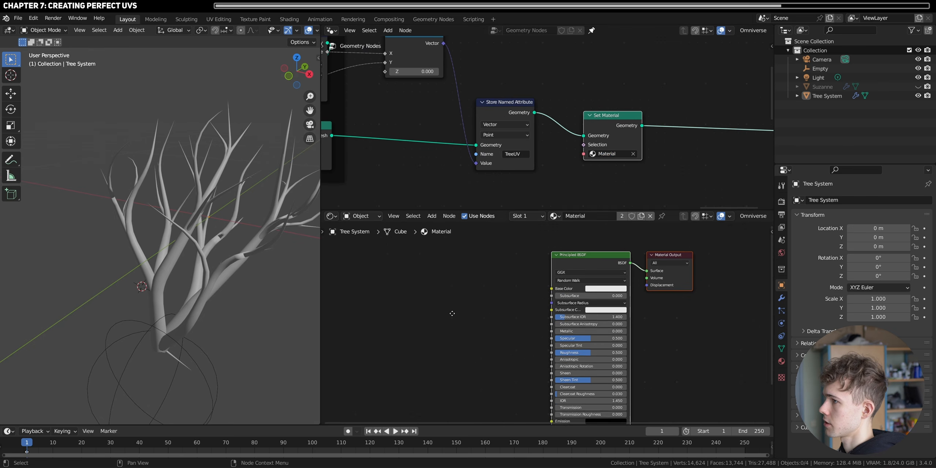
{"action": "scroll", "coordinate": [452, 312], "scroll_direction": "up", "scroll_amount": 3}
{"action": "key", "text": "shift+a"}
{"action": "type", "text": "scheck"}
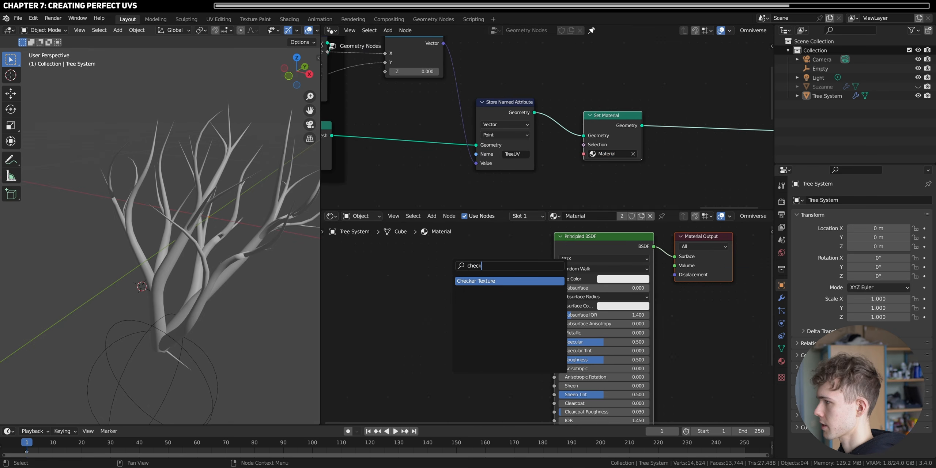
{"action": "key", "text": "Return"}
{"action": "left_click", "coordinate": [435, 267]}
{"action": "left_click", "coordinate": [462, 270], "text": "ctrl+shift"}
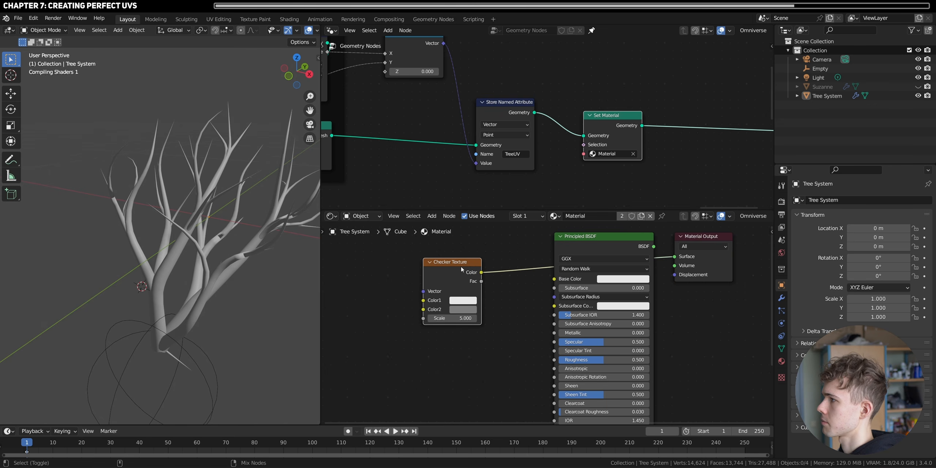
- Set the Checker Texture's scale to 46.3 and check the pattern on the branches up close
{"action": "left_click_drag", "start_coordinate": [452, 319], "coordinate": [520, 319]}
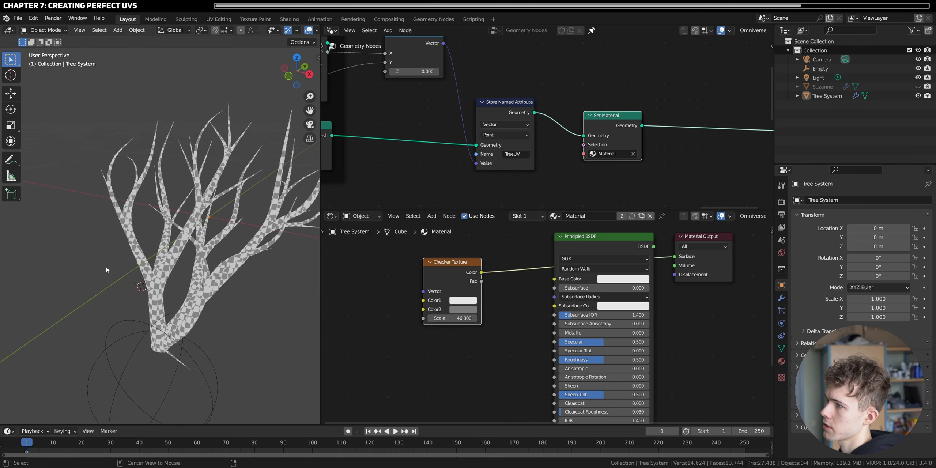
{"action": "scroll", "coordinate": [146, 253], "scroll_direction": "up", "scroll_amount": 6}
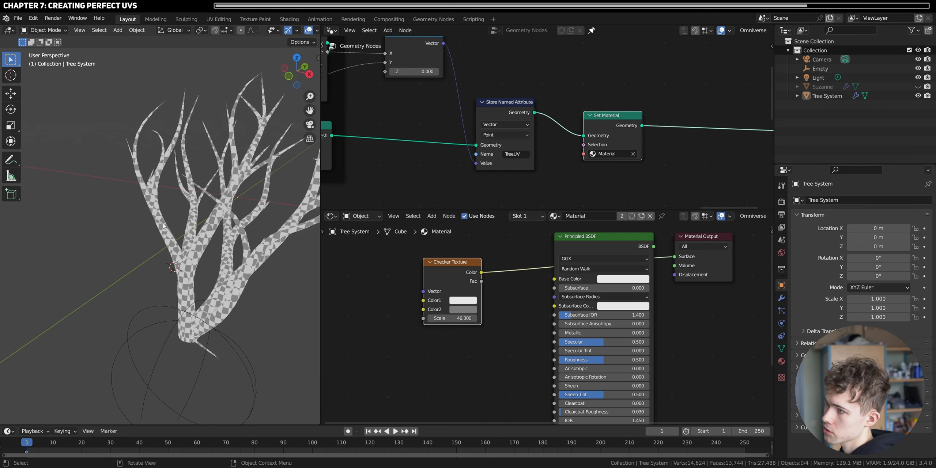
{"action": "middle_click_drag", "start_coordinate": [150, 266], "coordinate": [238, 253]}
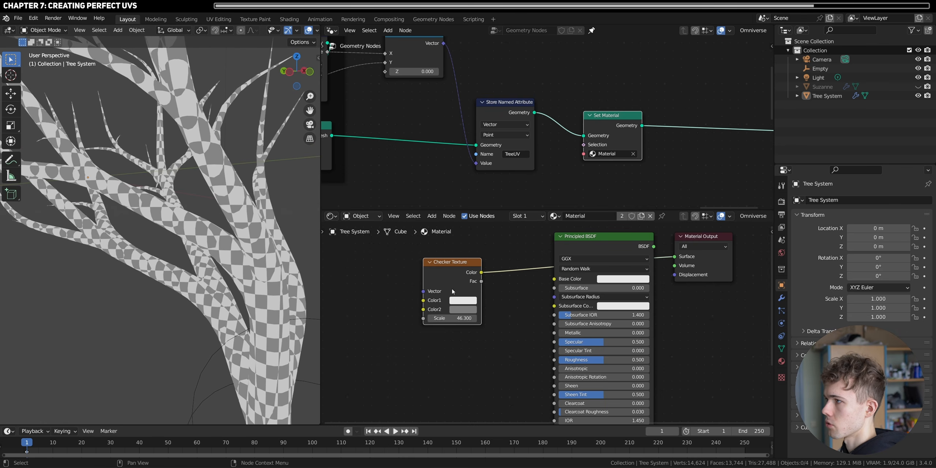
- Add an Attribute node named TreeUV and feed its Vector into the Checker Texture's Vector
{"action": "middle_click_drag", "start_coordinate": [433, 331], "coordinate": [544, 333]}
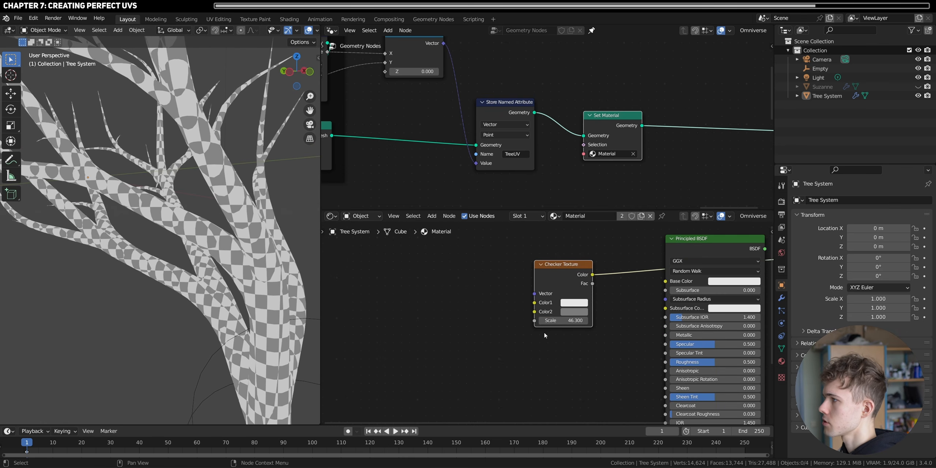
{"action": "key", "text": "shift+a"}
{"action": "left_click", "coordinate": [511, 275]}
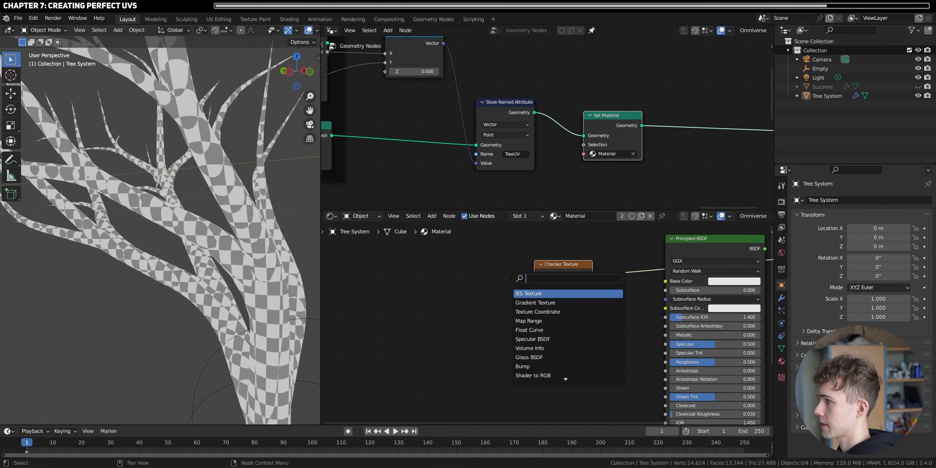
{"action": "type", "text": "attribute"}
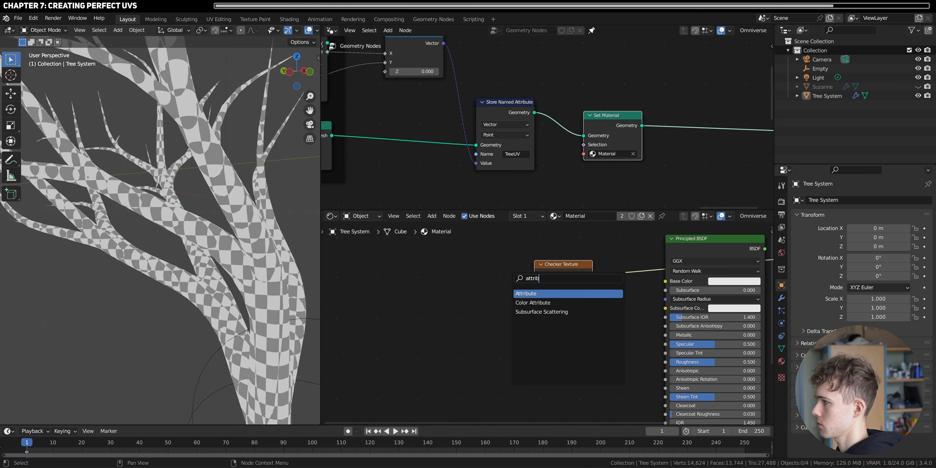
{"action": "key", "text": "Return"}
{"action": "left_click", "coordinate": [476, 294]}
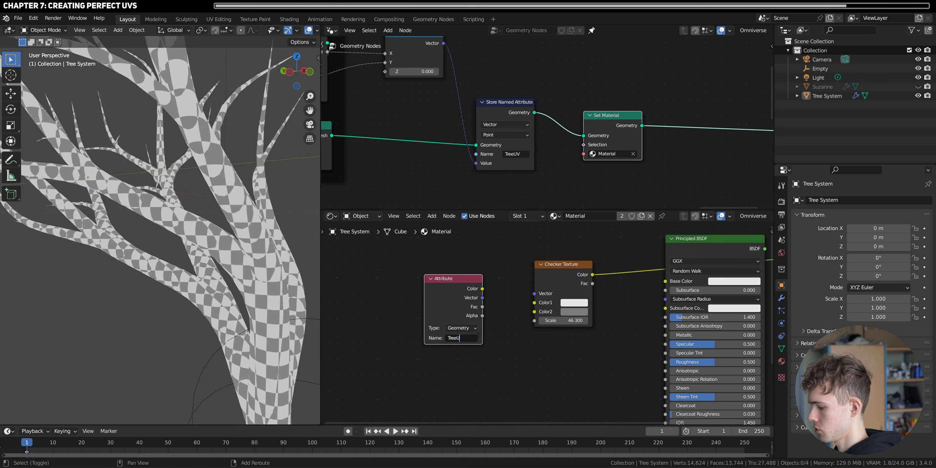
{"action": "left_click_drag", "start_coordinate": [483, 298], "coordinate": [535, 294]}
- Set the Checker Texture's scale to 78.1 and check the mapped pattern along the branches
{"action": "middle_click_drag", "start_coordinate": [249, 252], "coordinate": [149, 292]}
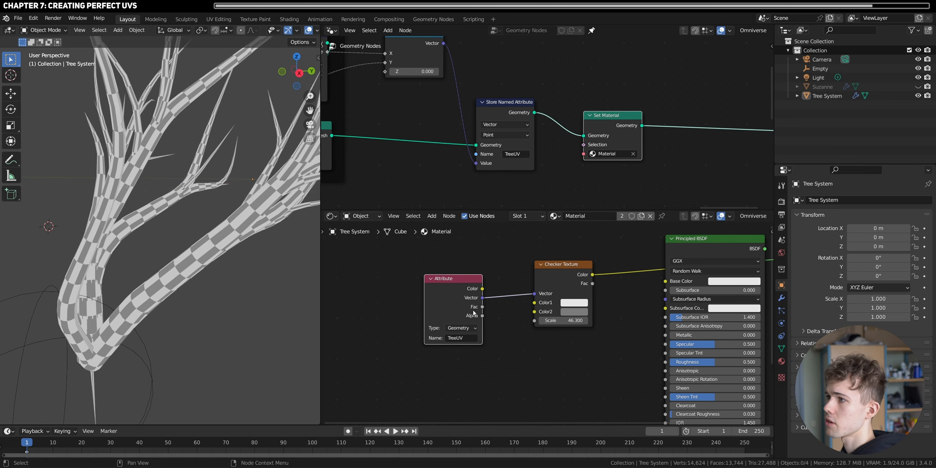
{"action": "left_click_drag", "start_coordinate": [563, 321], "coordinate": [600, 321]}
{"action": "middle_click_drag", "start_coordinate": [157, 328], "coordinate": [169, 253]}
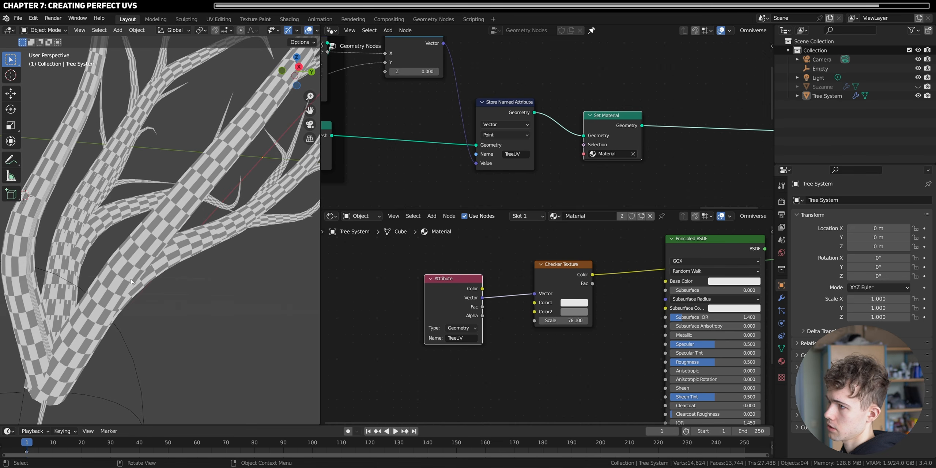
- Insert a Vector Math node set to Multiply between the Attribute and Checker Texture nodes
{"action": "left_click_drag", "start_coordinate": [432, 330], "coordinate": [380, 340]}
{"action": "key", "text": "shift+a"}
{"action": "type", "text": "vecm"}
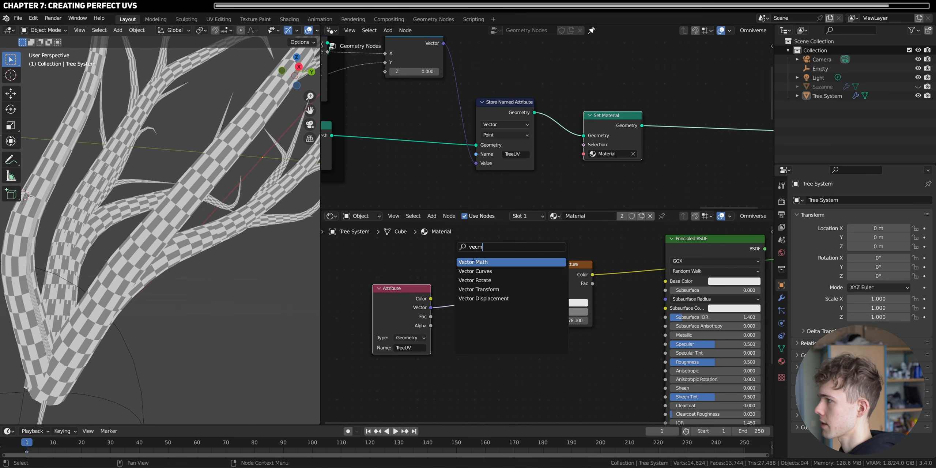
{"action": "left_click", "coordinate": [473, 261]}
{"action": "left_click", "coordinate": [473, 260]}
{"action": "left_click", "coordinate": [476, 279]}
{"action": "left_click", "coordinate": [476, 305]}
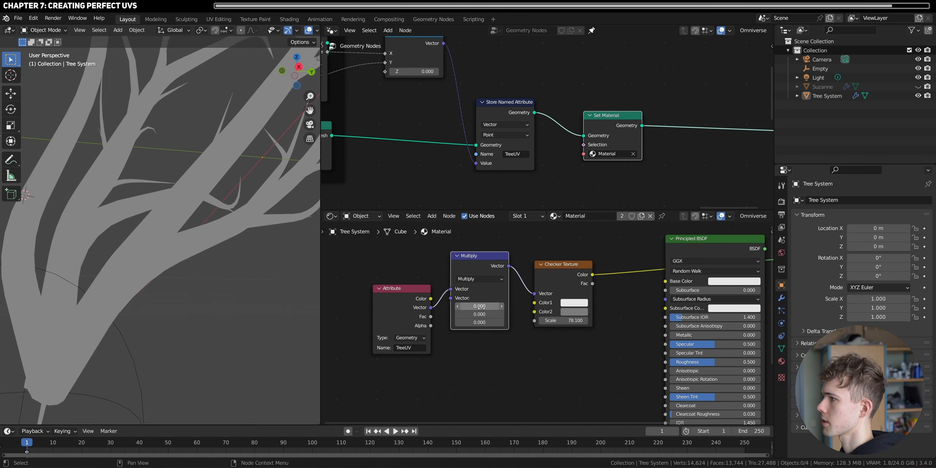
- Set the Multiply node's vector to 1, 2, 1 and check the checker squares on the tree
{"action": "mouse_move", "coordinate": [494, 307]}
{"action": "left_mouse_down"}
{"action": "mouse_move", "coordinate": [496, 322]}
{"action": "mouse_move", "coordinate": [475, 314]}
{"action": "mouse_move", "coordinate": [501, 314]}
{"action": "left_mouse_up"}
{"action": "type", "text": "1"}
{"action": "key", "text": "Return"}
{"action": "double_click", "coordinate": [466, 314]}
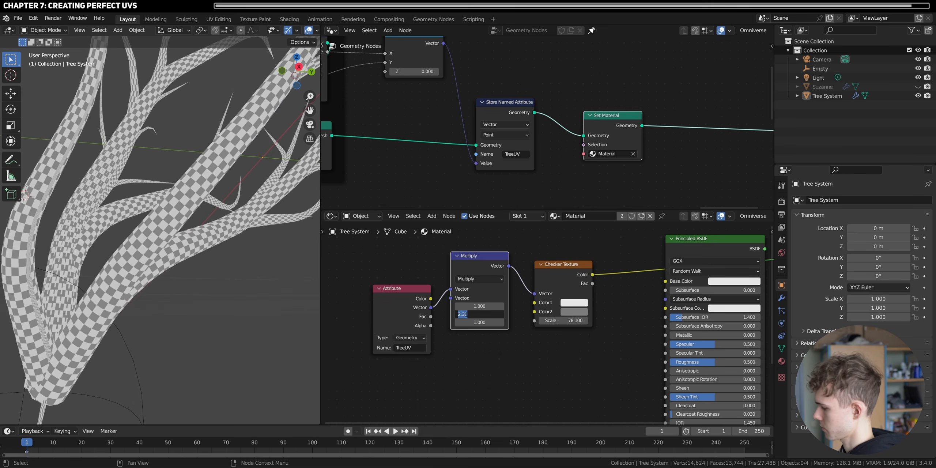
{"action": "type", "text": "21"}
{"action": "key", "text": "Return"}
{"action": "double_click", "coordinate": [466, 314]}
{"action": "type", "text": "2"}
{"action": "key", "text": "Return"}
{"action": "scroll", "coordinate": [204, 275], "scroll_direction": "down", "scroll_amount": 5}
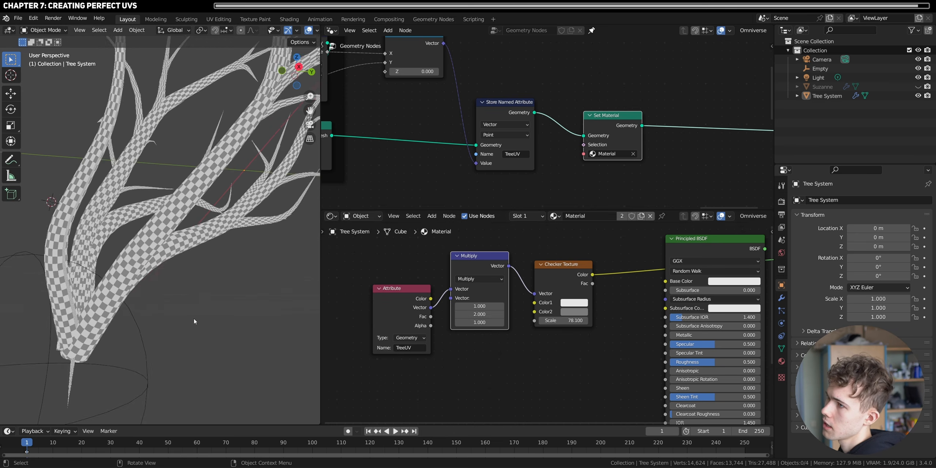
{"action": "middle_click_drag", "start_coordinate": [110, 234], "coordinate": [174, 230]}
{"action": "scroll", "coordinate": [175, 230], "scroll_direction": "up", "scroll_amount": 4}
- Import the Anytree add-on's materials and assign Brown Bark in the Set Material node
{"action": "key", "text": "n"}
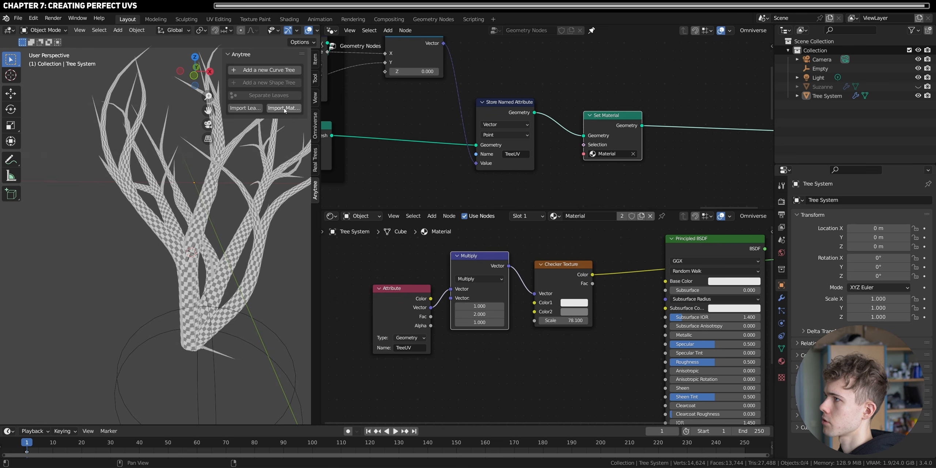
{"action": "left_click_drag", "start_coordinate": [222, 88], "coordinate": [188, 89]}
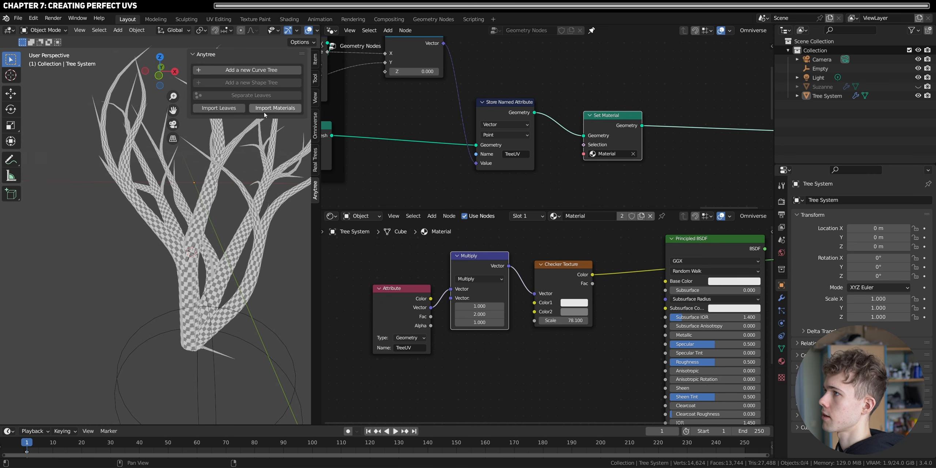
{"action": "key", "text": "n"}
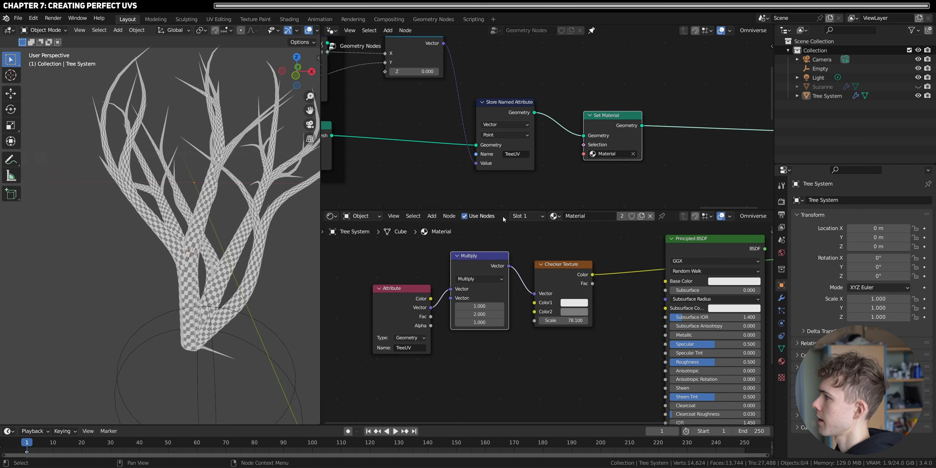
{"action": "left_click", "coordinate": [615, 156]}
{"action": "left_click", "coordinate": [607, 175]}
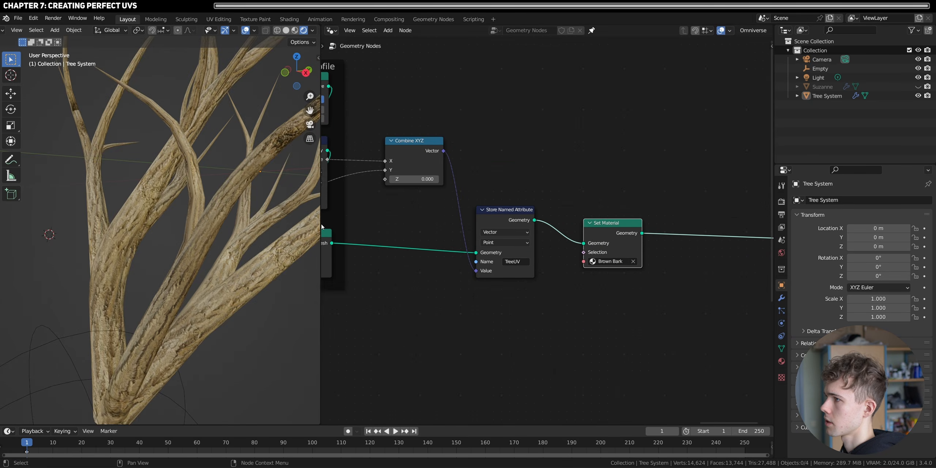
- Inspect the bark material on the rendered trunk and branches and return the viewport to solid shading
{"action": "scroll", "coordinate": [236, 271], "scroll_direction": "down", "scroll_amount": 5}
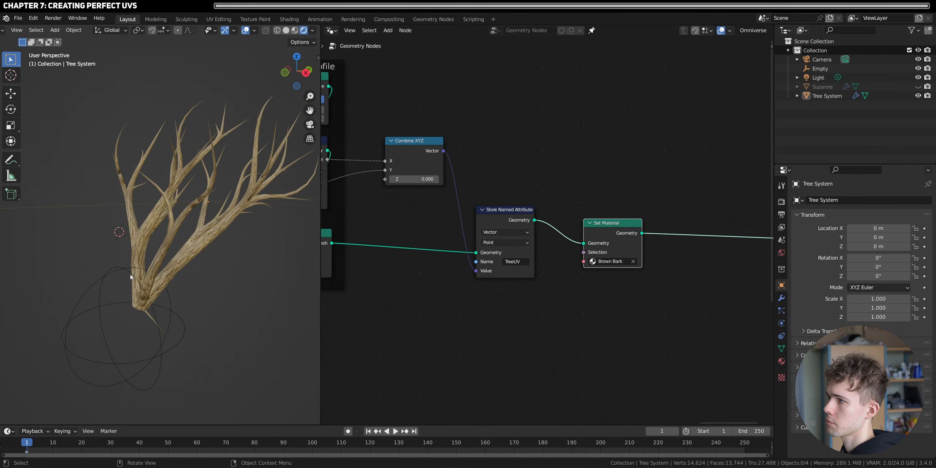
{"action": "scroll", "coordinate": [201, 238], "scroll_direction": "up", "scroll_amount": 8}
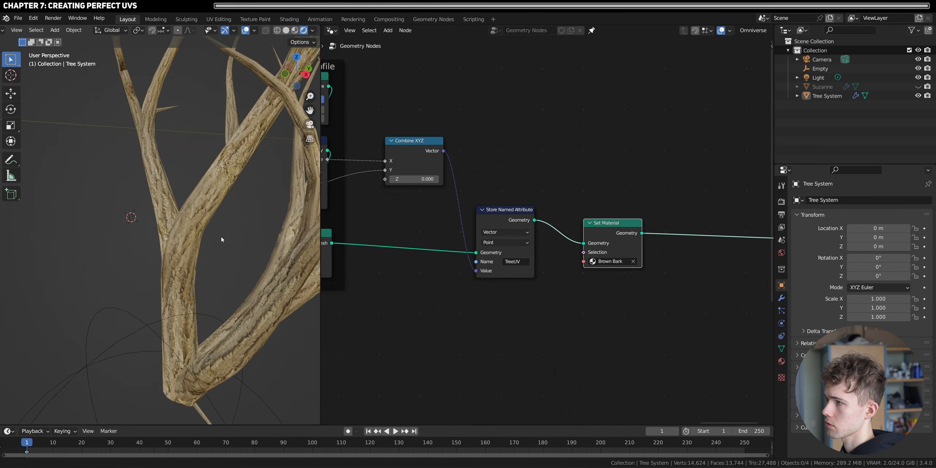
{"action": "mouse_move", "coordinate": [221, 235]}
{"action": "middle_mouse_down"}
{"action": "mouse_move", "coordinate": [163, 263]}
{"action": "mouse_move", "coordinate": [189, 209]}
{"action": "mouse_move", "coordinate": [200, 238]}
{"action": "middle_mouse_up"}
{"action": "scroll", "coordinate": [163, 262], "scroll_direction": "down", "scroll_amount": 5}
{"action": "key", "text": "z"}
{"action": "left_click", "coordinate": [220, 277]}
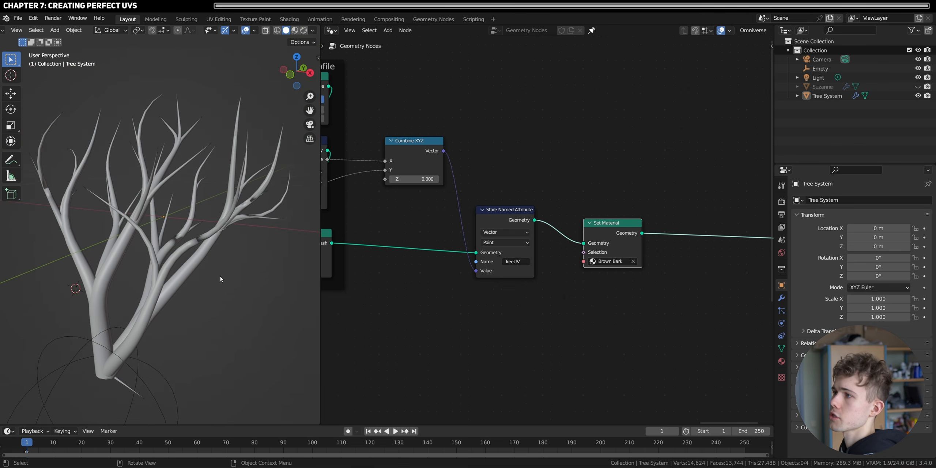
- Preview the Edge Paths to Curves output with a Viewer node, switch it to Fillet Curve's output and move the Viewer aside
{"action": "scroll", "coordinate": [458, 278], "scroll_direction": "down", "scroll_amount": 5}
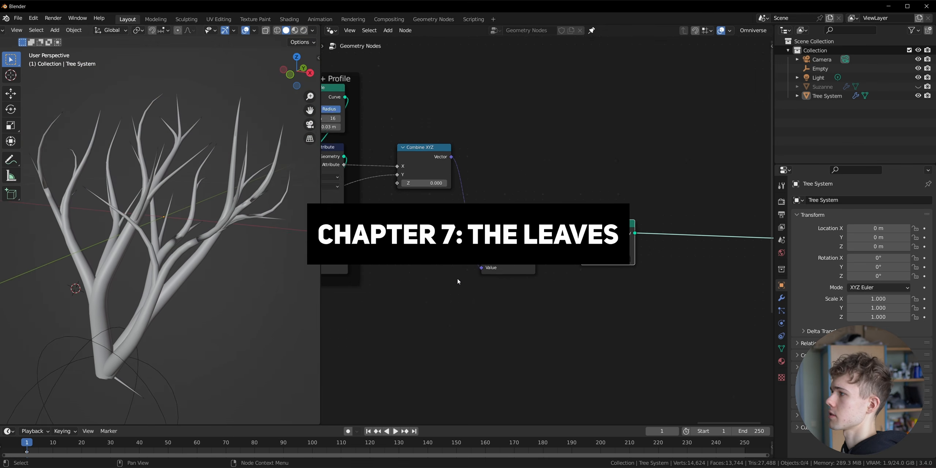
{"action": "scroll", "coordinate": [447, 226], "scroll_direction": "up", "scroll_amount": 2}
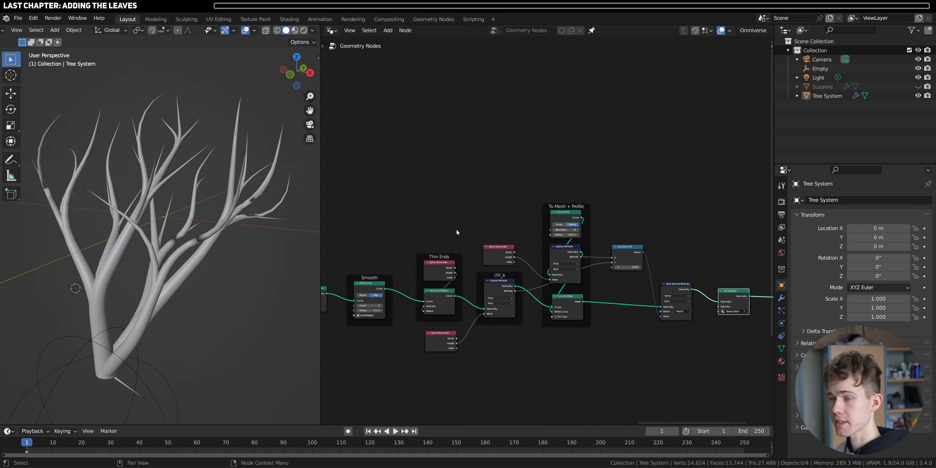
{"action": "scroll", "coordinate": [498, 278], "scroll_direction": "up", "scroll_amount": 2}
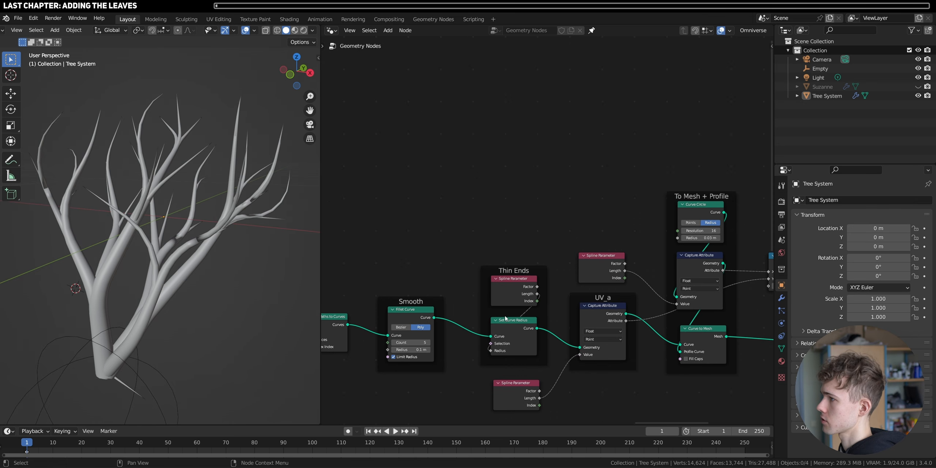
{"action": "middle_click_drag", "start_coordinate": [417, 318], "coordinate": [510, 300]}
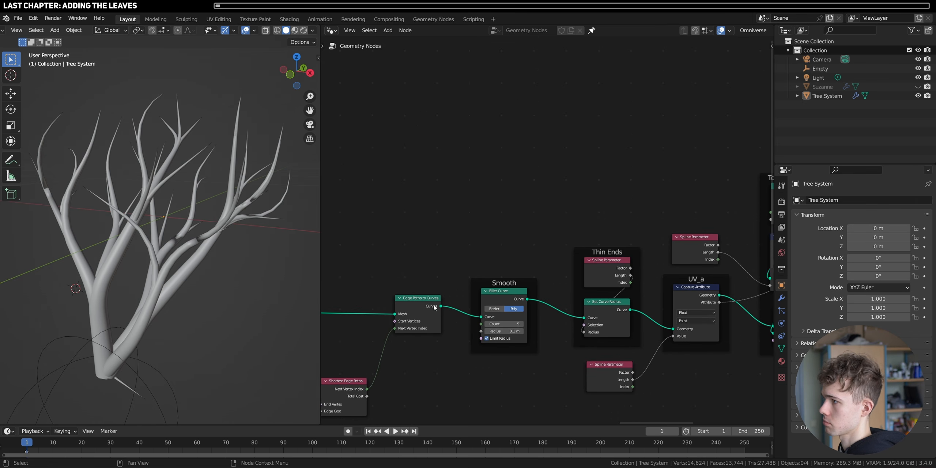
{"action": "left_click", "coordinate": [423, 306], "text": "ctrl+shift"}
{"action": "left_click_drag", "start_coordinate": [483, 308], "coordinate": [564, 189]}
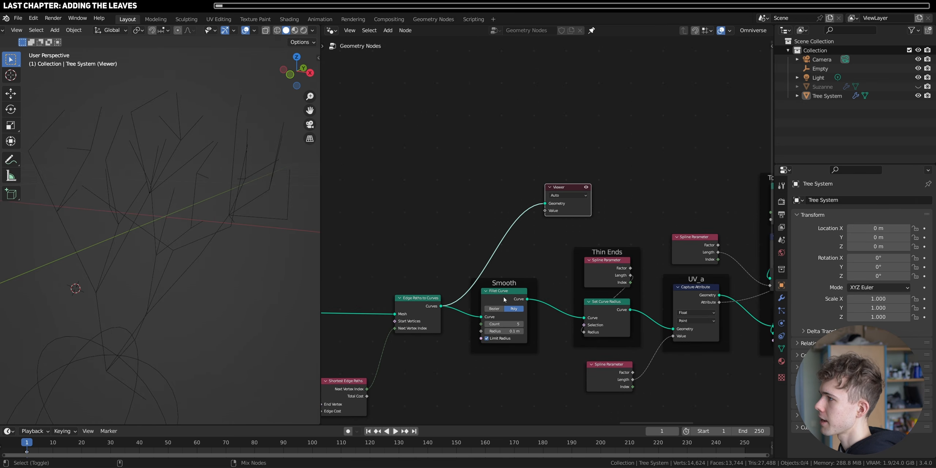
{"action": "left_click", "coordinate": [494, 311], "text": "ctrl+shift"}
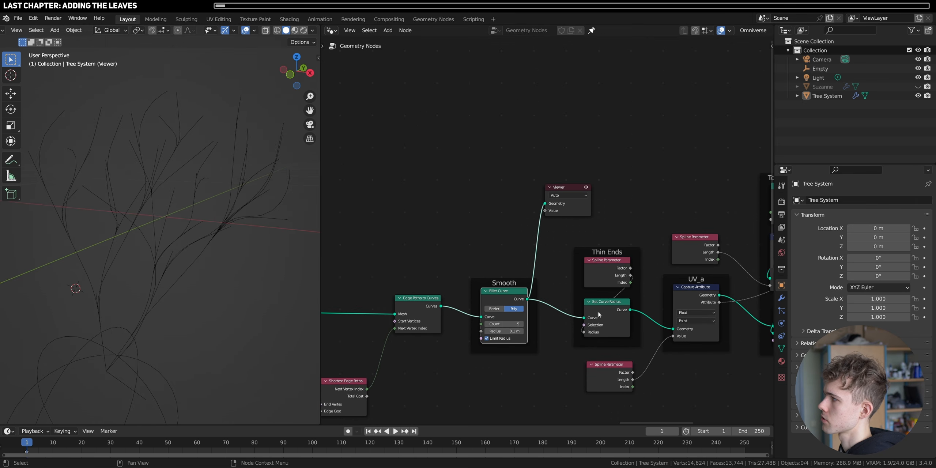
{"action": "middle_click_drag", "start_coordinate": [193, 215], "coordinate": [292, 227]}
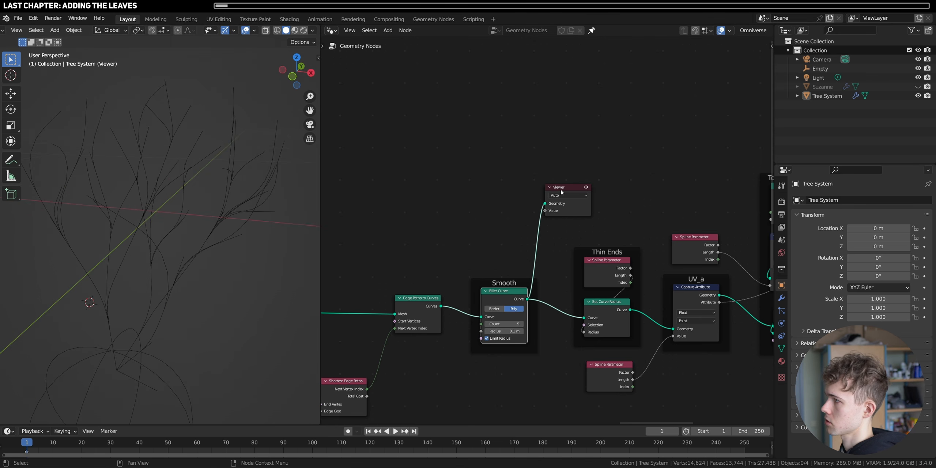
{"action": "left_click_drag", "start_coordinate": [561, 189], "coordinate": [685, 124]}
- Add a Curve to Points node between the Fillet Curve output and the Viewer
{"action": "key", "text": "shift+a"}
{"action": "key", "text": "s"}
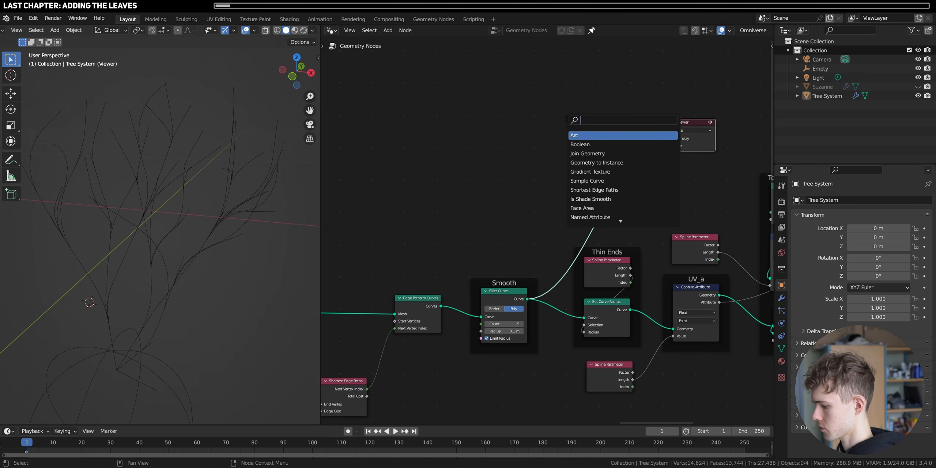
{"action": "type", "text": "curve "}
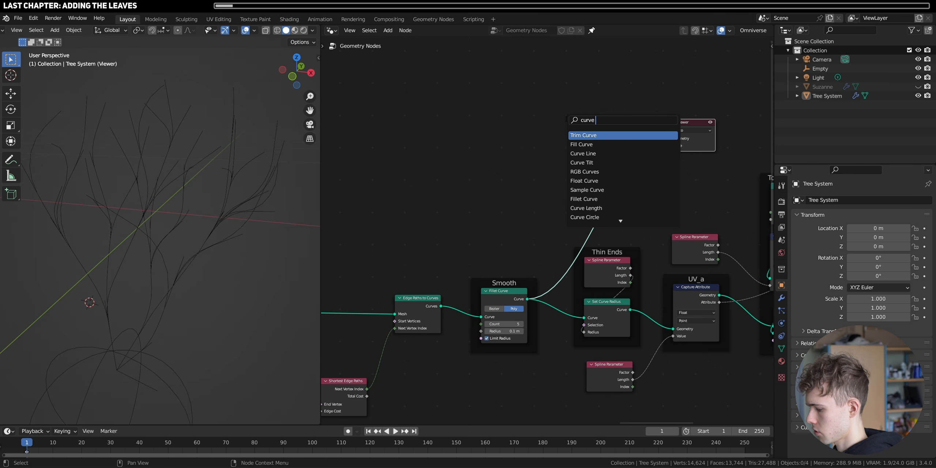
{"action": "type", "text": "to poi"}
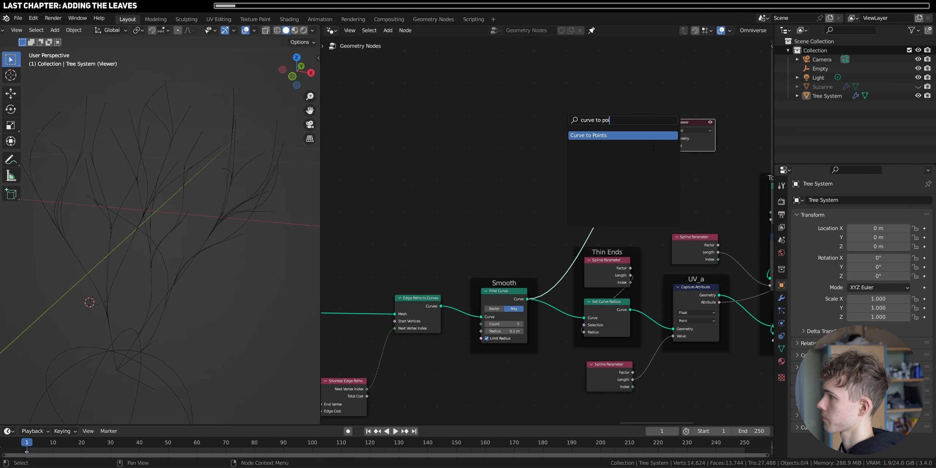
{"action": "key", "text": "Return"}
{"action": "left_click", "coordinate": [666, 165]}
{"action": "middle_click_drag", "start_coordinate": [624, 206], "coordinate": [613, 210]}
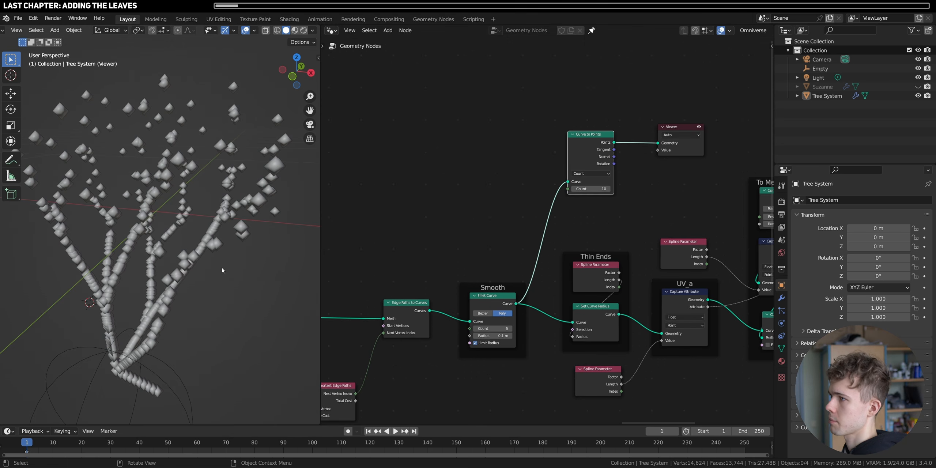
- Switch the Curve to Points node to Length mode, set its length to 0.03 m and check the points along the branches
{"action": "middle_click_drag", "start_coordinate": [223, 270], "coordinate": [192, 233]}
{"action": "middle_click_drag", "start_coordinate": [126, 336], "coordinate": [181, 217], "text": "shift"}
{"action": "scroll", "coordinate": [154, 229], "scroll_direction": "up", "scroll_amount": 7}
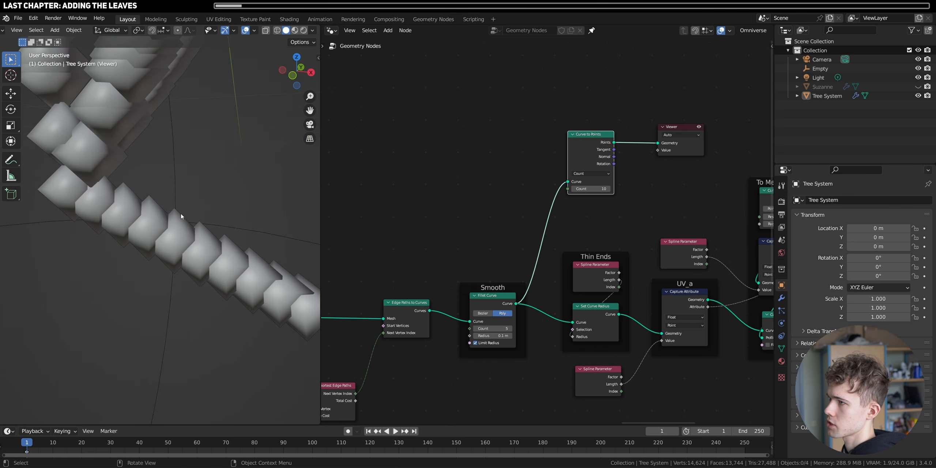
{"action": "left_click", "coordinate": [590, 175]}
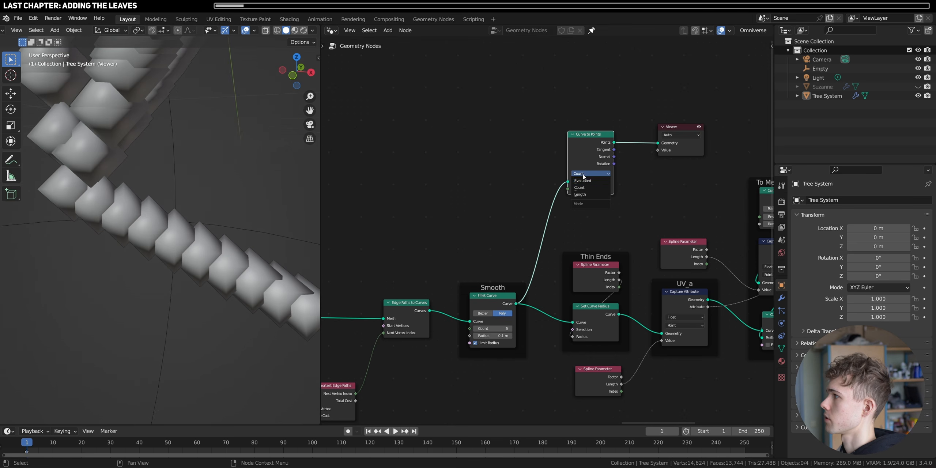
{"action": "left_click", "coordinate": [589, 196]}
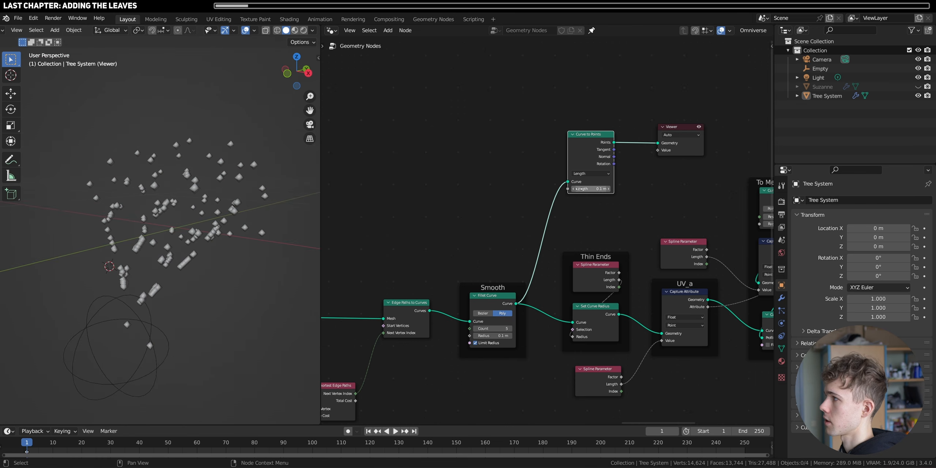
{"action": "mouse_move", "coordinate": [579, 189]}
{"action": "left_mouse_down"}
{"action": "mouse_move", "coordinate": [563, 189]}
{"action": "mouse_move", "coordinate": [572, 189]}
{"action": "left_mouse_up"}
{"action": "middle_click_drag", "start_coordinate": [139, 198], "coordinate": [153, 216]}
{"action": "scroll", "coordinate": [193, 244], "scroll_direction": "up", "scroll_amount": 3}
{"action": "scroll", "coordinate": [578, 194], "scroll_direction": "down", "scroll_amount": 5}
- Space out the Curve to Points and Viewer nodes and insert an Instance on Points node between them
{"action": "middle_click_drag", "start_coordinate": [594, 175], "coordinate": [448, 236]}
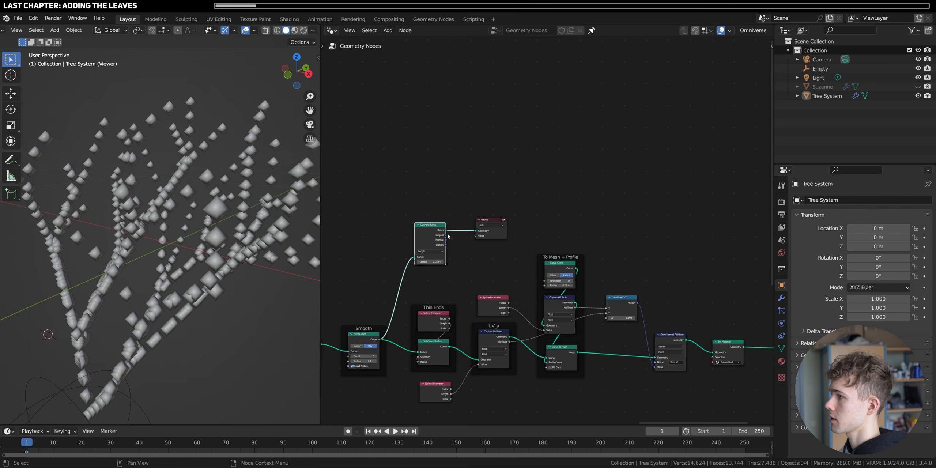
{"action": "left_click_drag", "start_coordinate": [433, 226], "coordinate": [433, 187]}
{"action": "left_click_drag", "start_coordinate": [494, 219], "coordinate": [604, 179]}
{"action": "key", "text": "shift+a"}
{"action": "type", "text": "i"}
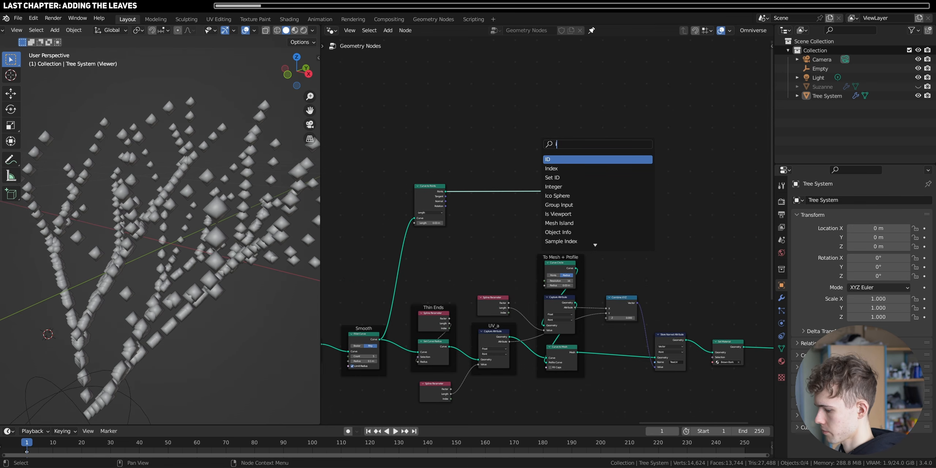
{"action": "type", "text": "nstance"}
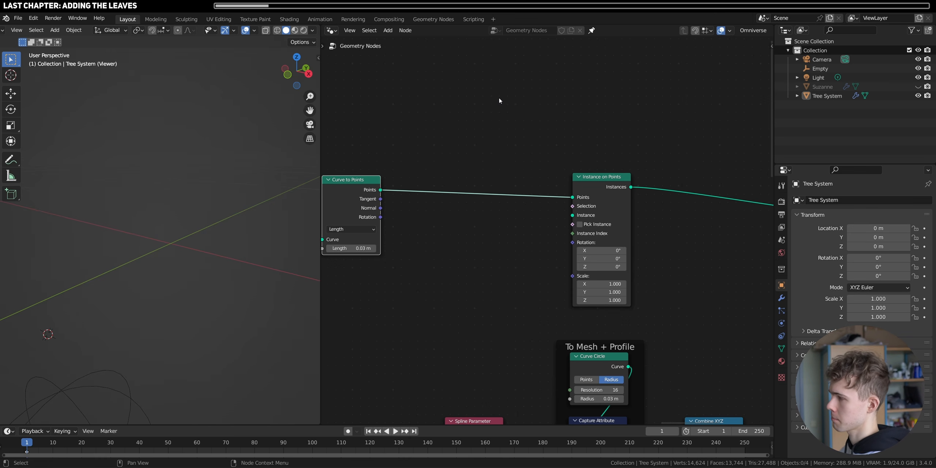
- Add a Quadratic Bezier node above Curve to Points and connect its curve to the Instance input of Instance on Points
{"action": "key", "text": "shift+a"}
{"action": "left_click", "coordinate": [500, 93]}
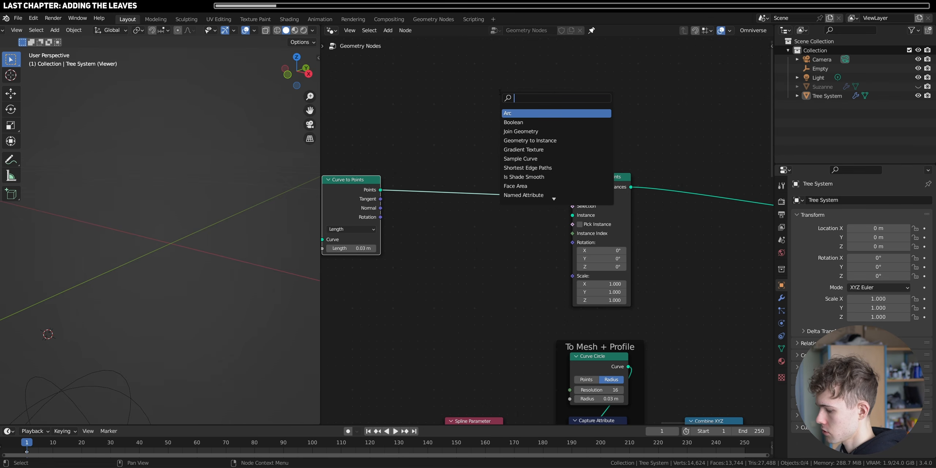
{"action": "type", "text": "quadratic"}
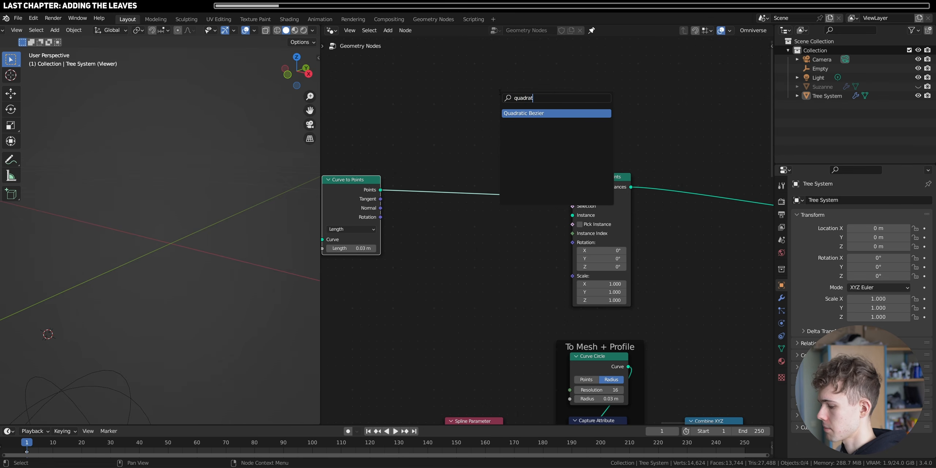
{"action": "left_click", "coordinate": [527, 114]}
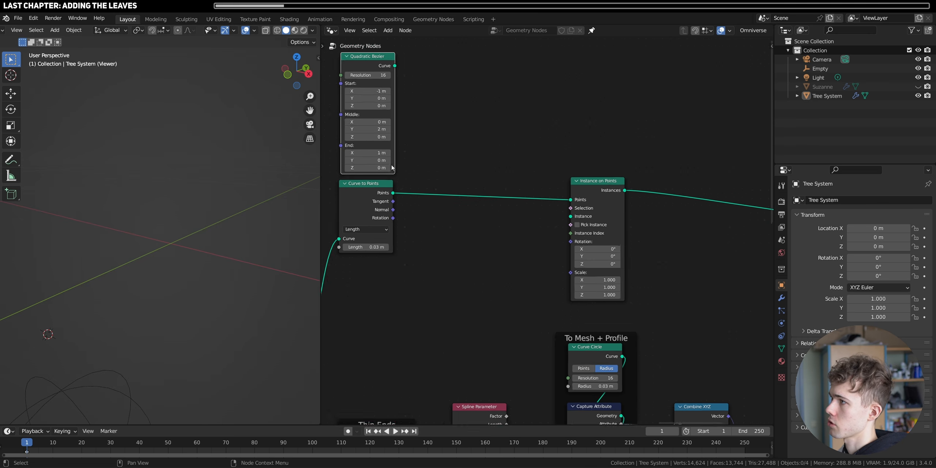
{"action": "scroll", "coordinate": [391, 172], "scroll_direction": "down", "scroll_amount": 1}
{"action": "left_click_drag", "start_coordinate": [385, 188], "coordinate": [385, 201]}
{"action": "middle_click_drag", "start_coordinate": [467, 168], "coordinate": [451, 188]}
{"action": "left_click_drag", "start_coordinate": [390, 96], "coordinate": [554, 236]}
{"action": "middle_click_drag", "start_coordinate": [154, 219], "coordinate": [172, 250]}
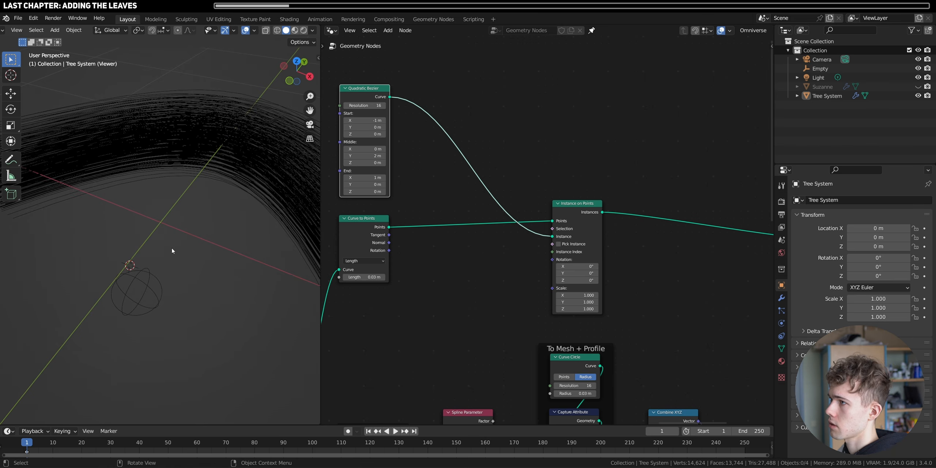
{"action": "scroll", "coordinate": [174, 248], "scroll_direction": "down", "scroll_amount": 3}
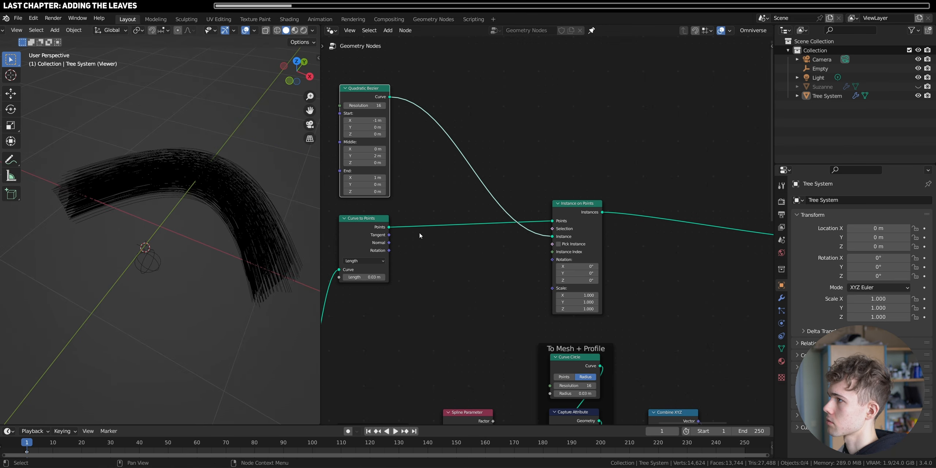
- Insert a Join Geometry node between Set Material and Group Output and connect the Instance on Points output to it
{"action": "scroll", "coordinate": [573, 210], "scroll_direction": "down", "scroll_amount": 4}
{"action": "middle_click_drag", "start_coordinate": [675, 268], "coordinate": [539, 242]}
{"action": "key", "text": "shift+a"}
{"action": "type", "text": "s"}
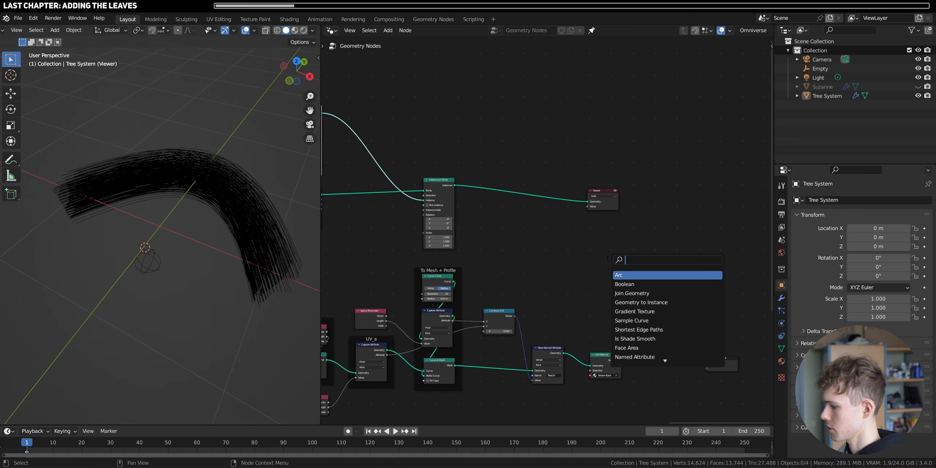
{"action": "type", "text": "j"}
{"action": "key", "text": "Down"}
{"action": "key", "text": "Return"}
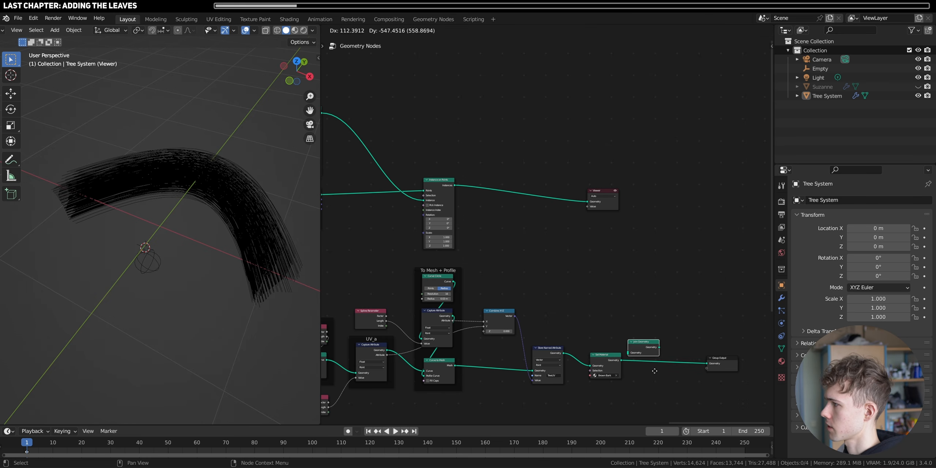
{"action": "left_click", "coordinate": [680, 388]}
{"action": "left_click_drag", "start_coordinate": [456, 186], "coordinate": [652, 367]}
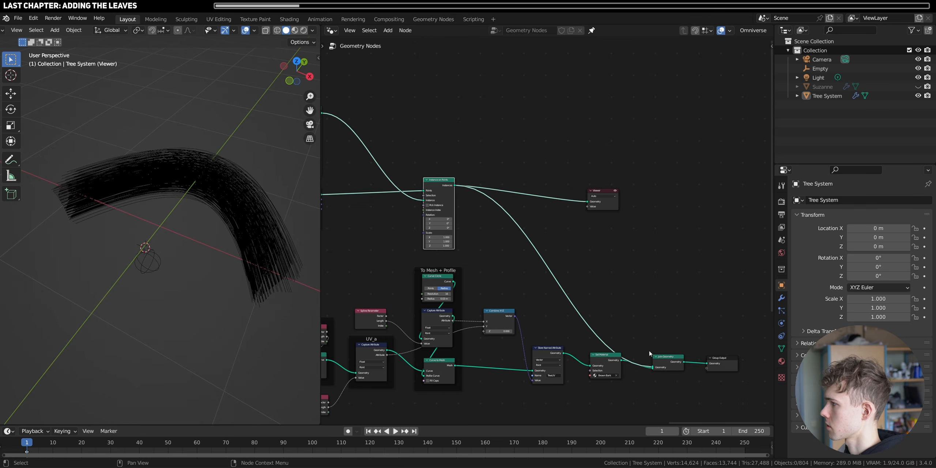
- Delete the Viewer node and move the Join Geometry and Group Output nodes farther from Set Material
{"action": "scroll", "coordinate": [625, 326], "scroll_direction": "down", "scroll_amount": 2}
{"action": "left_click", "coordinate": [595, 203]}
{"action": "key", "text": "x"}
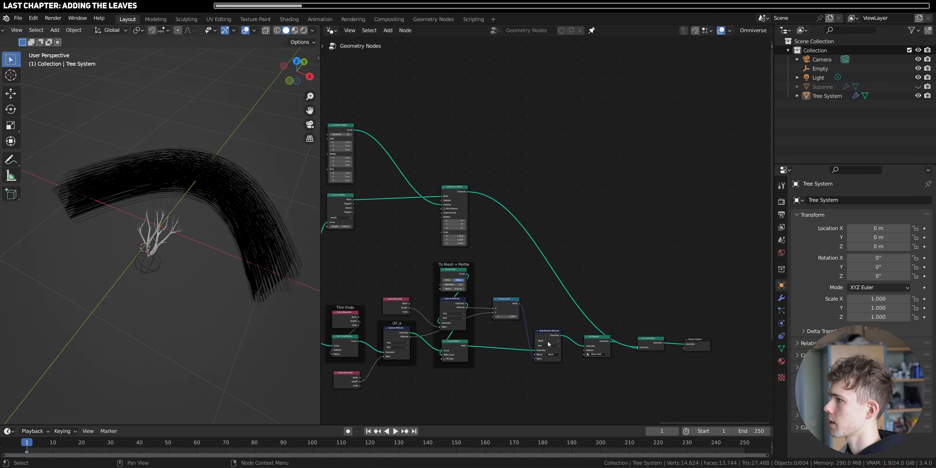
{"action": "scroll", "coordinate": [549, 344], "scroll_direction": "down", "scroll_amount": 4}
{"action": "left_click_drag", "start_coordinate": [702, 357], "coordinate": [744, 309]}
{"action": "middle_click_drag", "start_coordinate": [464, 230], "coordinate": [513, 259]}
- Set all Start, Middle and End coordinates of the Quadratic Bezier node to 0 m
{"action": "scroll", "coordinate": [504, 264], "scroll_direction": "up", "scroll_amount": 5}
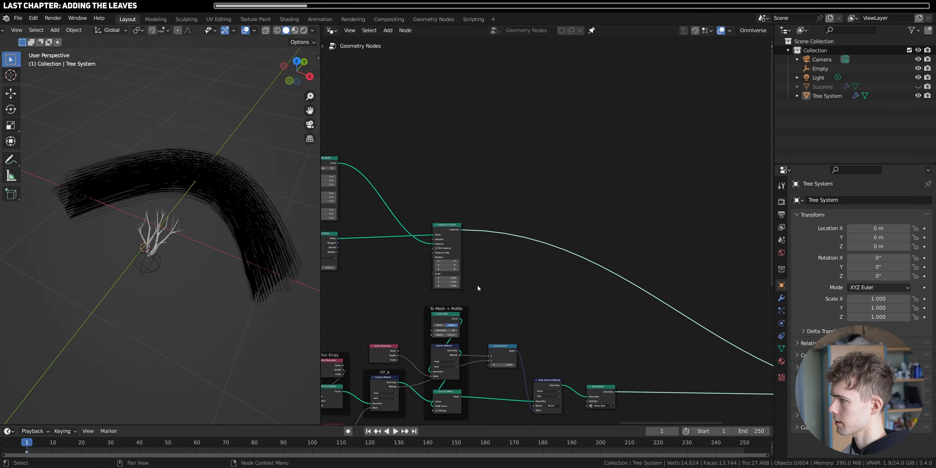
{"action": "scroll", "coordinate": [444, 230], "scroll_direction": "up", "scroll_amount": 2}
{"action": "middle_click_drag", "start_coordinate": [444, 230], "coordinate": [582, 227]}
{"action": "scroll", "coordinate": [582, 227], "scroll_direction": "up", "scroll_amount": 4}
{"action": "scroll", "coordinate": [402, 147], "scroll_direction": "up", "scroll_amount": 3}
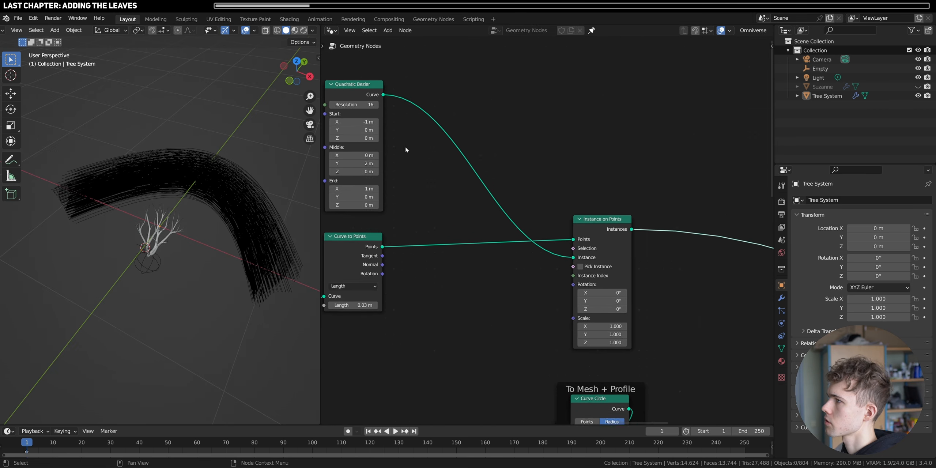
{"action": "left_click_drag", "start_coordinate": [400, 133], "coordinate": [402, 257]}
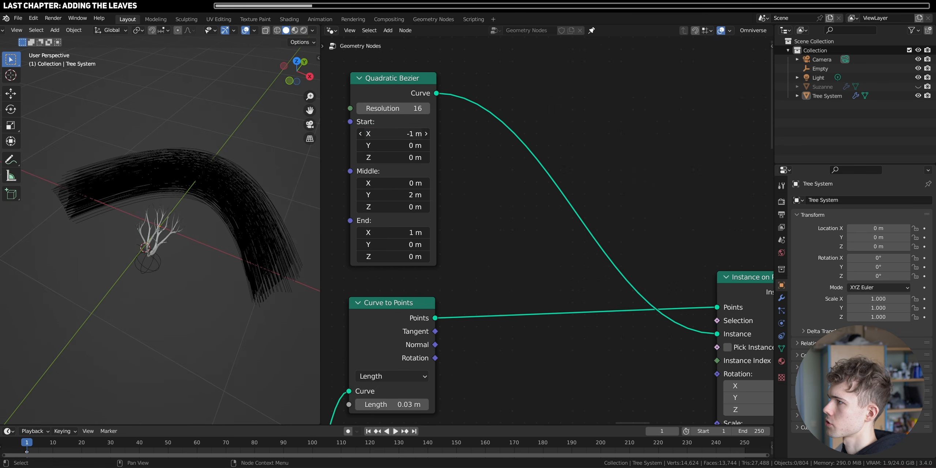
{"action": "type", "text": "0"}
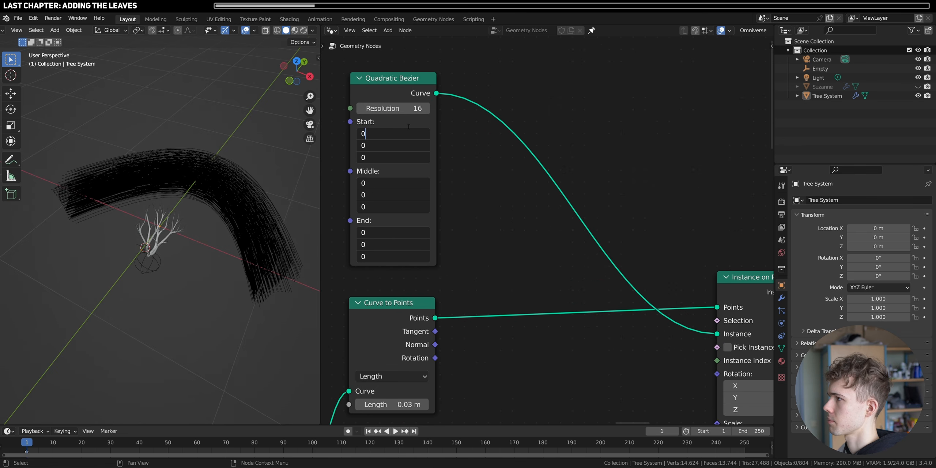
{"action": "key", "text": "Return"}
- Set the Quadratic Bezier's End Z to 0.05 m, selecting the tree to check the stems on its branches
{"action": "scroll", "coordinate": [165, 252], "scroll_direction": "up", "scroll_amount": 9}
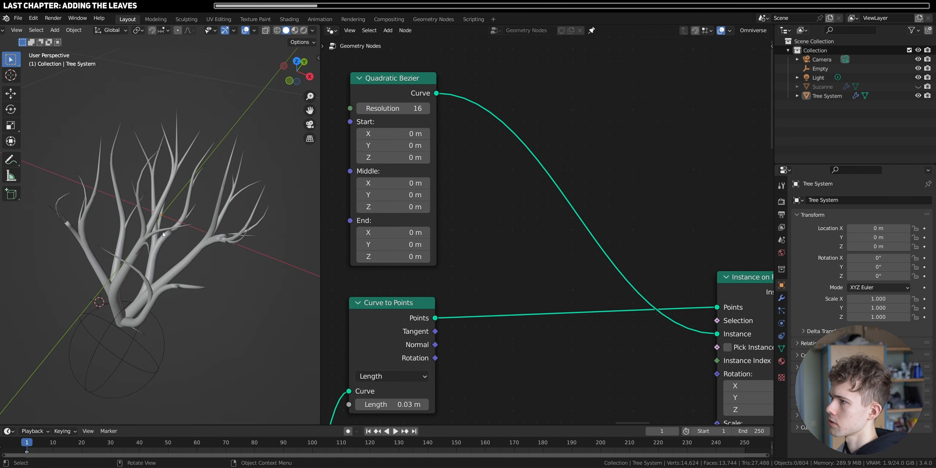
{"action": "middle_click_drag", "start_coordinate": [150, 224], "coordinate": [228, 211], "text": "shift"}
{"action": "scroll", "coordinate": [166, 236], "scroll_direction": "up", "scroll_amount": 5}
{"action": "middle_click_drag", "start_coordinate": [227, 211], "coordinate": [120, 249], "text": "shift"}
{"action": "left_click_drag", "start_coordinate": [421, 256], "coordinate": [447, 257], "text": "shift"}
{"action": "middle_click_drag", "start_coordinate": [111, 256], "coordinate": [211, 344]}
{"action": "left_click", "coordinate": [179, 268]}
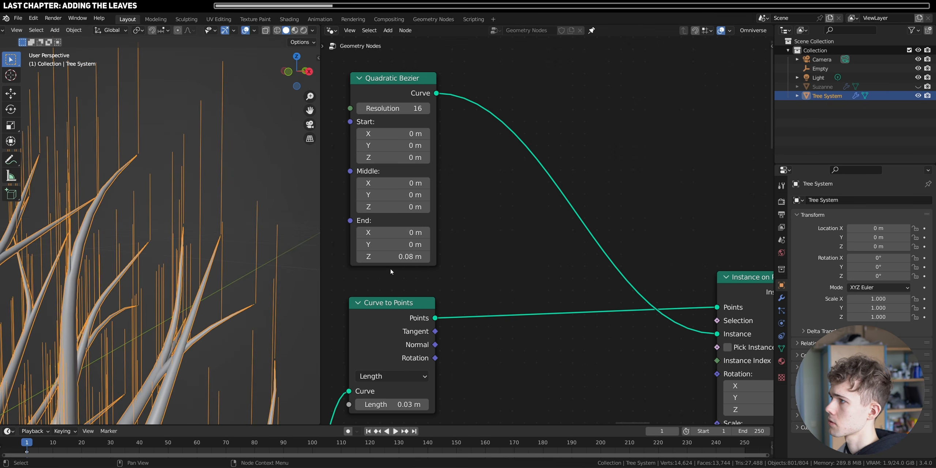
{"action": "left_click", "coordinate": [395, 256]}
{"action": "type", "text": "0.05"}
{"action": "key", "text": "Return"}
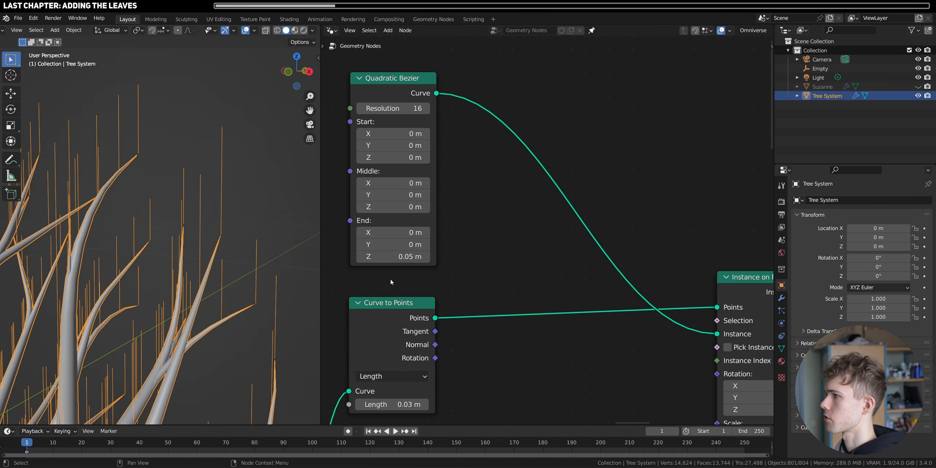
- Put the Instance on Points node in a frame labelled Instance Stems
{"action": "middle_click_drag", "start_coordinate": [311, 247], "coordinate": [224, 132]}
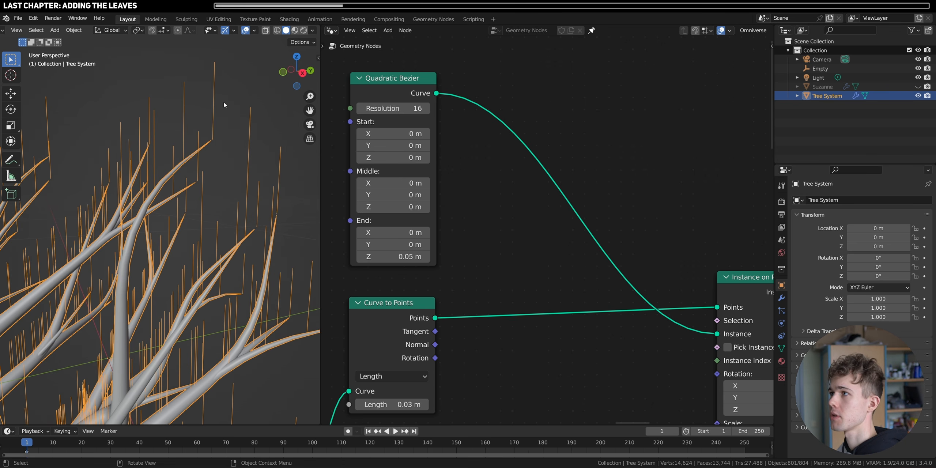
{"action": "scroll", "coordinate": [444, 260], "scroll_direction": "up", "scroll_amount": 2}
{"action": "middle_click_drag", "start_coordinate": [382, 197], "coordinate": [544, 277]}
{"action": "scroll", "coordinate": [475, 249], "scroll_direction": "up", "scroll_amount": 1}
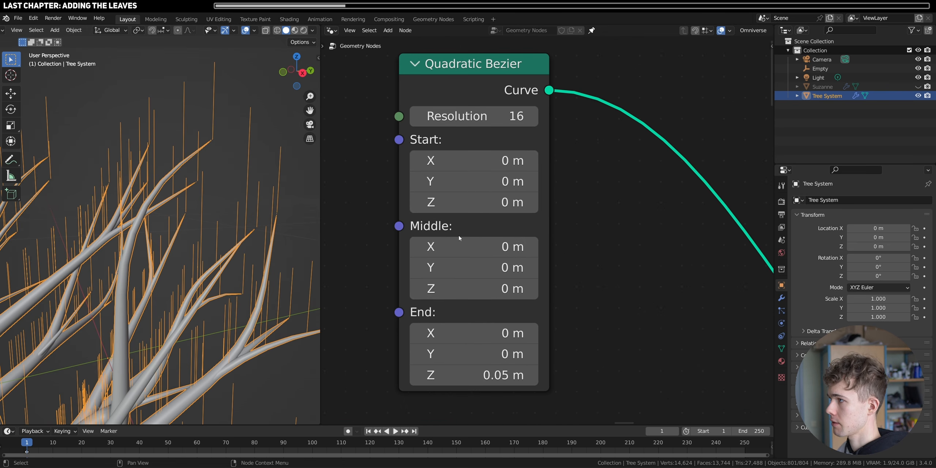
{"action": "scroll", "coordinate": [479, 265], "scroll_direction": "down", "scroll_amount": 10}
{"action": "middle_click_drag", "start_coordinate": [679, 322], "coordinate": [428, 290]}
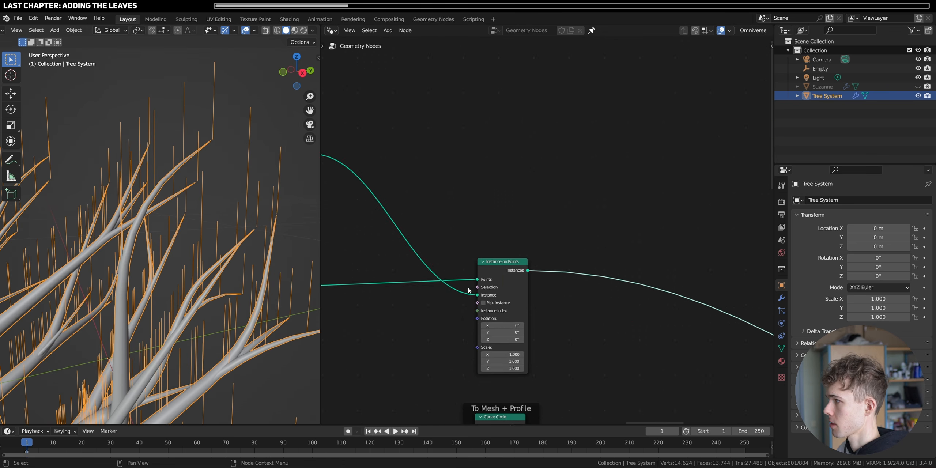
{"action": "middle_click_drag", "start_coordinate": [428, 290], "coordinate": [404, 268]}
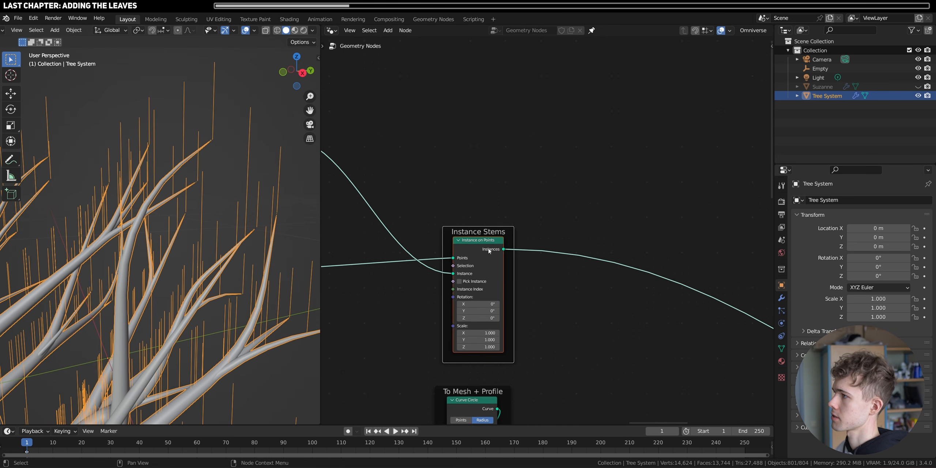
- Insert a second Instance on Points node between the Instance Stems frame and Join Geometry, fed by the stem instances
{"action": "left_click_drag", "start_coordinate": [503, 249], "coordinate": [543, 188]}
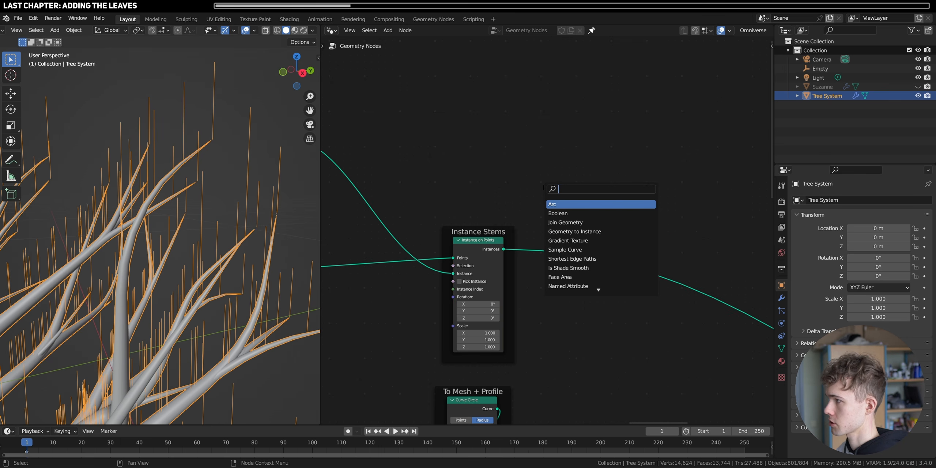
{"action": "type", "text": "inst"}
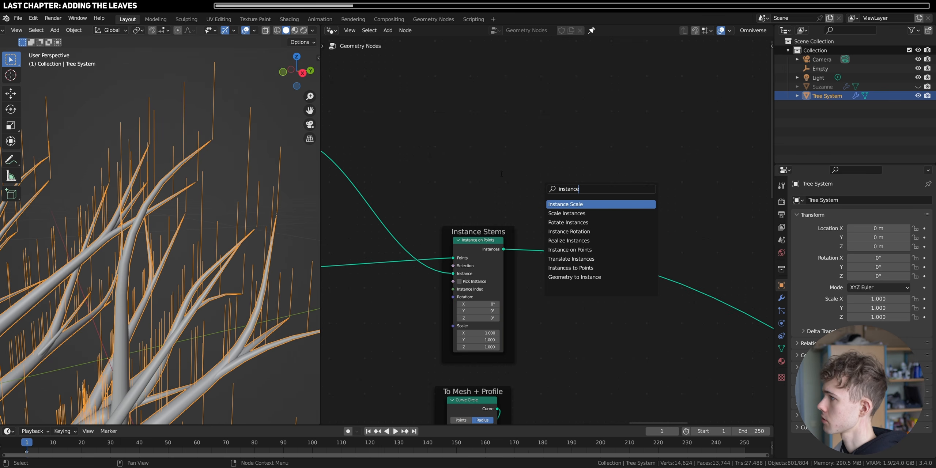
{"action": "type", "text": "ance"}
{"action": "key", "text": "Up"}
{"action": "key", "text": "Up"}
{"action": "key", "text": "Up"}
{"action": "key", "text": "Up"}
{"action": "key", "text": "Return"}
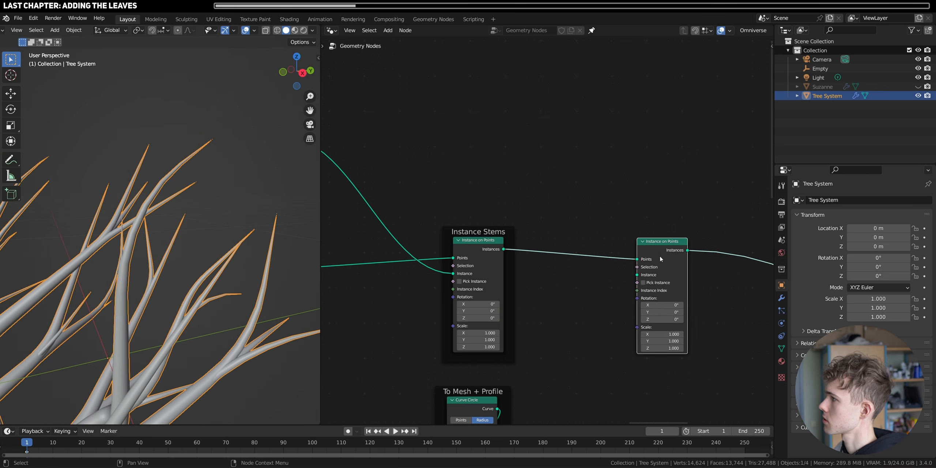
{"action": "left_click", "coordinate": [753, 252]}
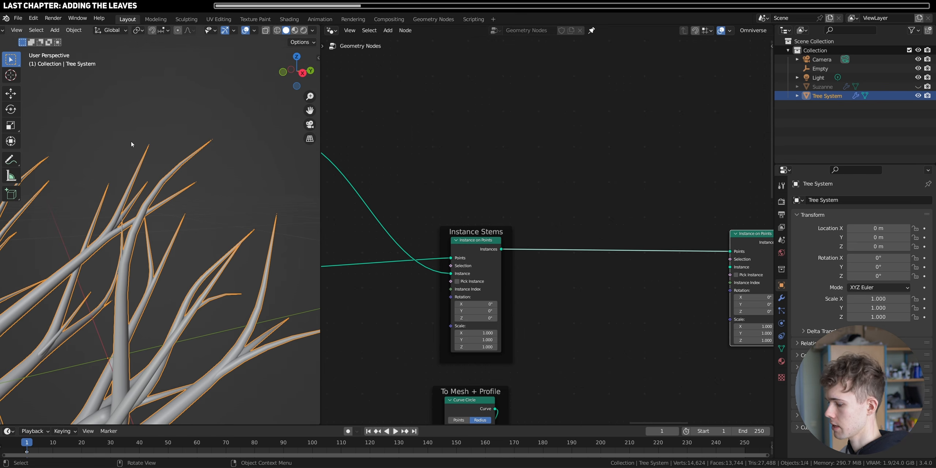
- Import the Anytree add-on's leaves into the scene
{"action": "key", "text": "n"}
{"action": "left_click", "coordinate": [224, 110]}
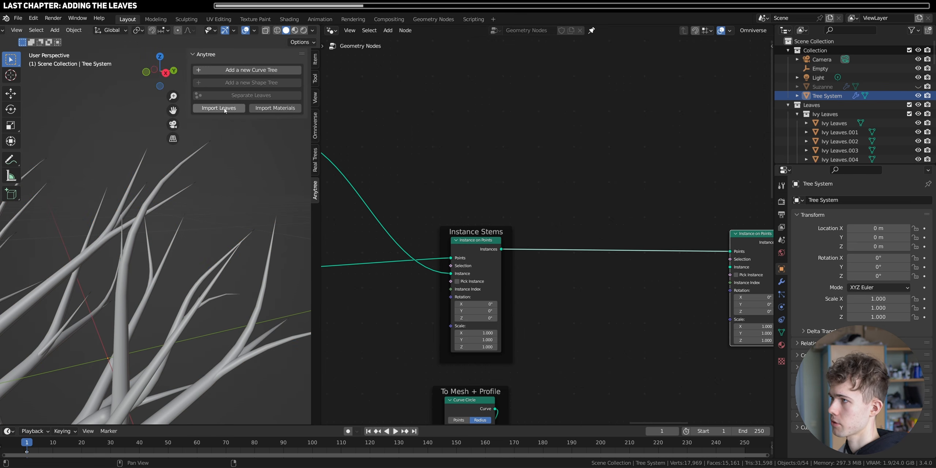
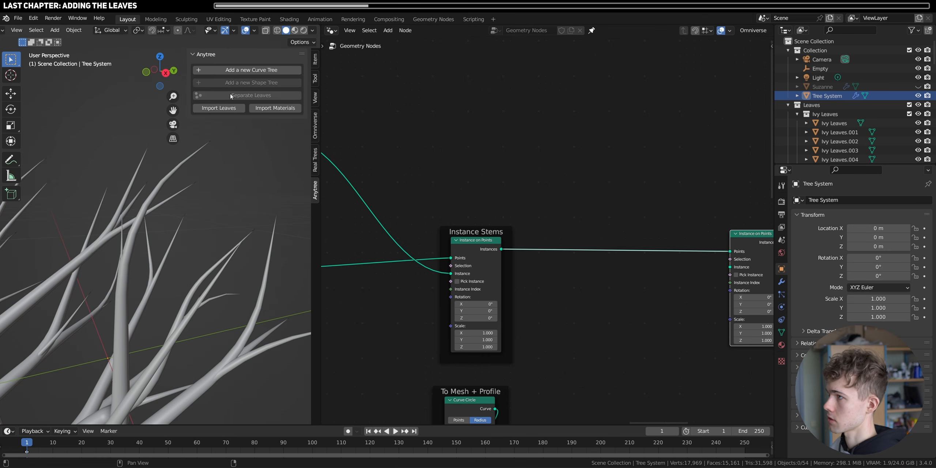
- Add the Ivy Leaves collection to the node tree as a Collection Info node and connect it to the second Instance on Points node's Instance input
{"action": "key", "text": "n"}
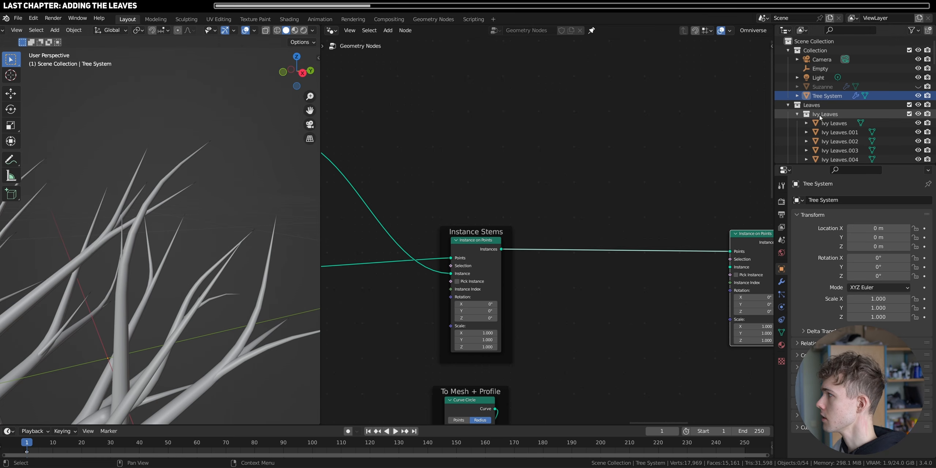
{"action": "left_click", "coordinate": [827, 115]}
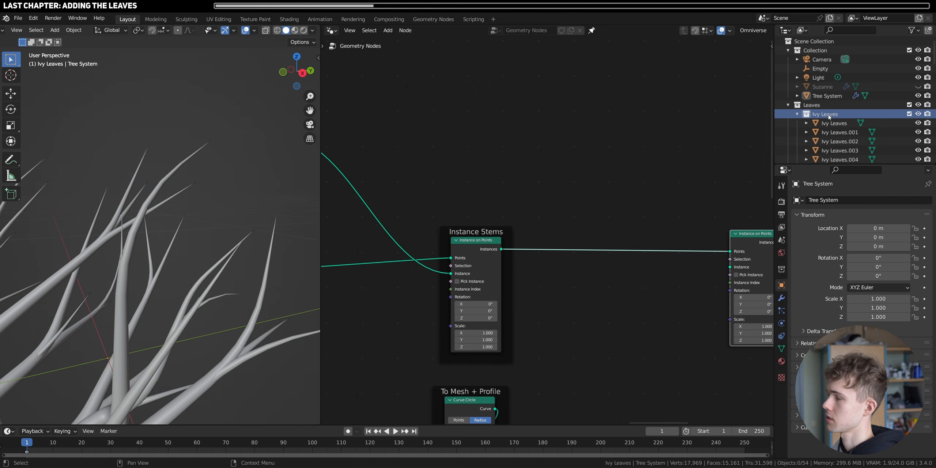
{"action": "left_click_drag", "start_coordinate": [829, 117], "coordinate": [558, 159]}
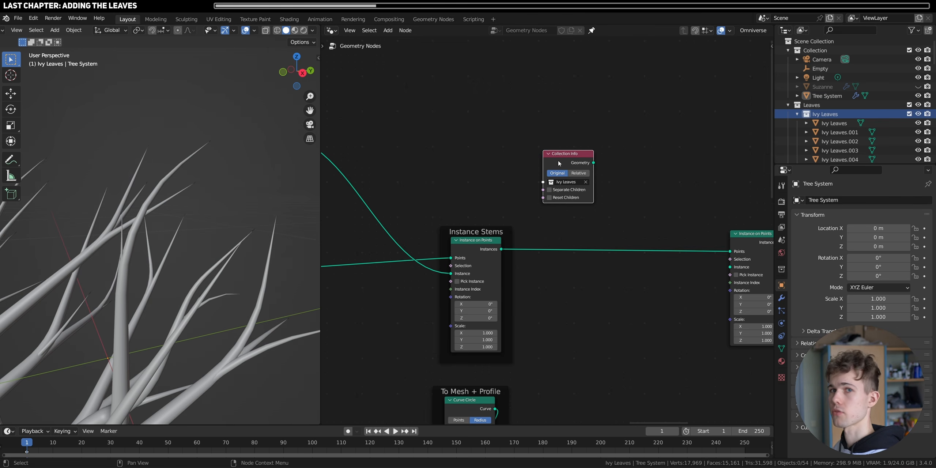
{"action": "middle_click_drag", "start_coordinate": [577, 167], "coordinate": [535, 195]}
{"action": "left_click_drag", "start_coordinate": [530, 193], "coordinate": [688, 295]}
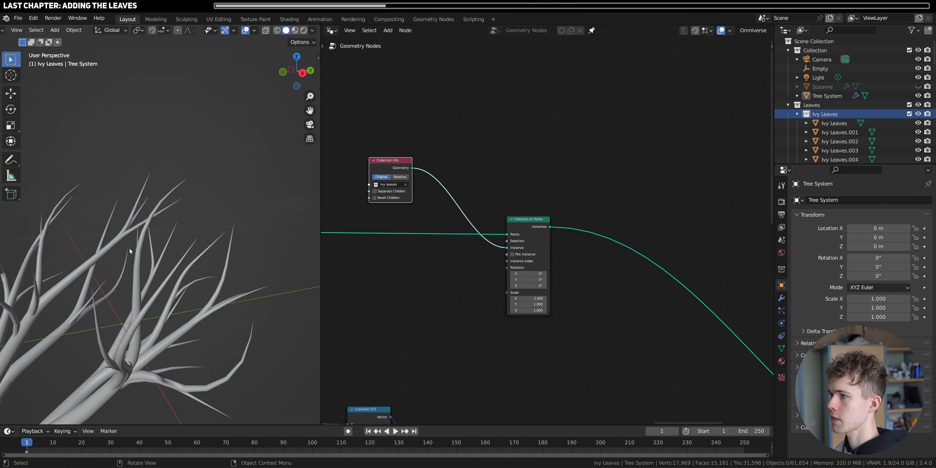
- Enable Separate Children and Reset Children on the Ivy Leaves Collection Info node
{"action": "middle_click_drag", "start_coordinate": [130, 251], "coordinate": [236, 245]}
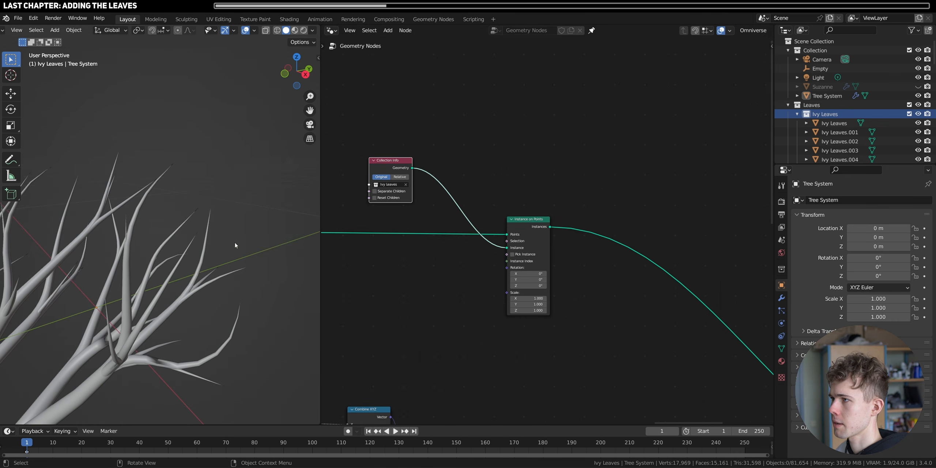
{"action": "middle_click_drag", "start_coordinate": [406, 252], "coordinate": [467, 274]}
{"action": "middle_click_drag", "start_coordinate": [194, 291], "coordinate": [210, 271]}
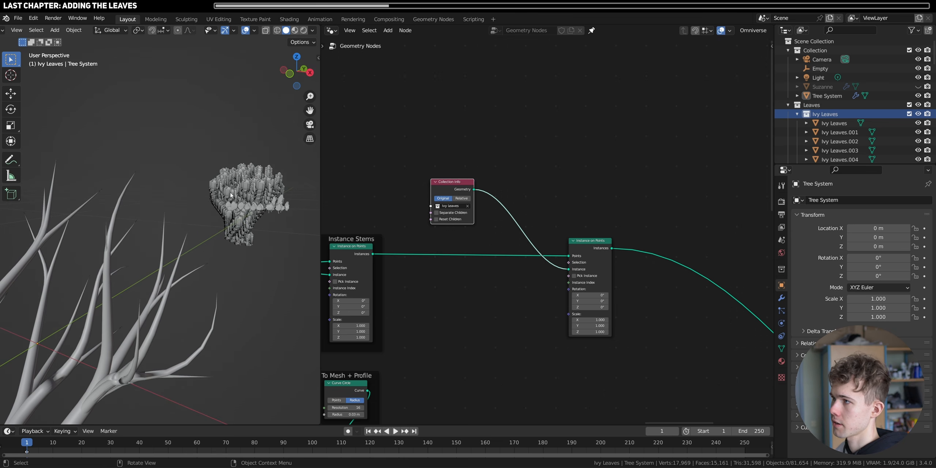
{"action": "middle_click", "coordinate": [245, 208], "text": "alt"}
{"action": "scroll", "coordinate": [243, 172], "scroll_direction": "down", "scroll_amount": 8}
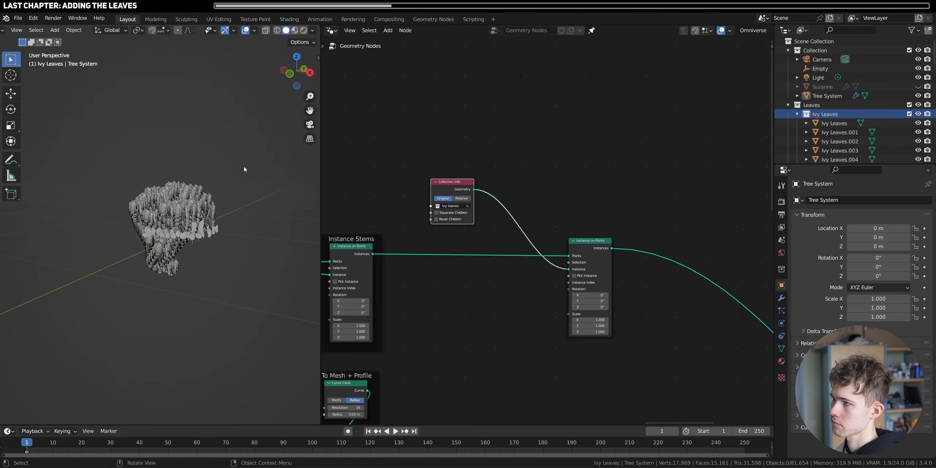
{"action": "middle_click_drag", "start_coordinate": [245, 169], "coordinate": [196, 198]}
{"action": "scroll", "coordinate": [196, 205], "scroll_direction": "down", "scroll_amount": 6}
{"action": "scroll", "coordinate": [199, 215], "scroll_direction": "up", "scroll_amount": 8}
{"action": "middle_click_drag", "start_coordinate": [142, 226], "coordinate": [207, 233], "text": "shift"}
{"action": "scroll", "coordinate": [169, 244], "scroll_direction": "down", "scroll_amount": 7}
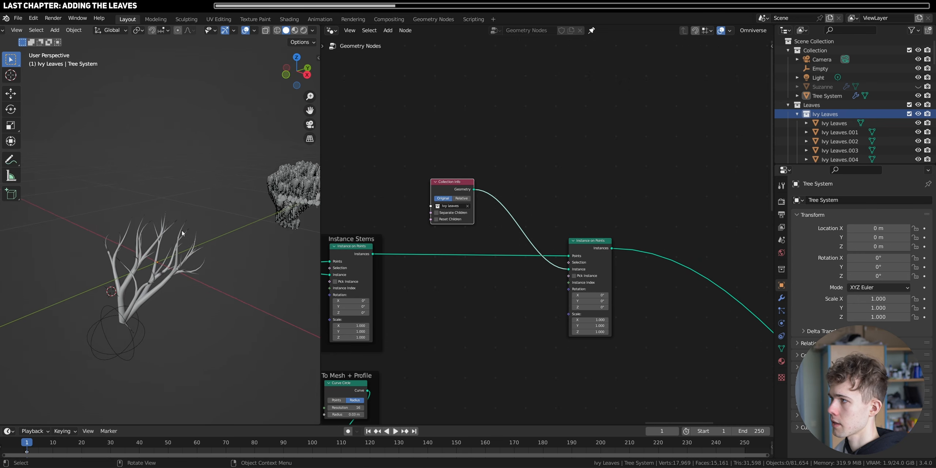
{"action": "left_click", "coordinate": [443, 220]}
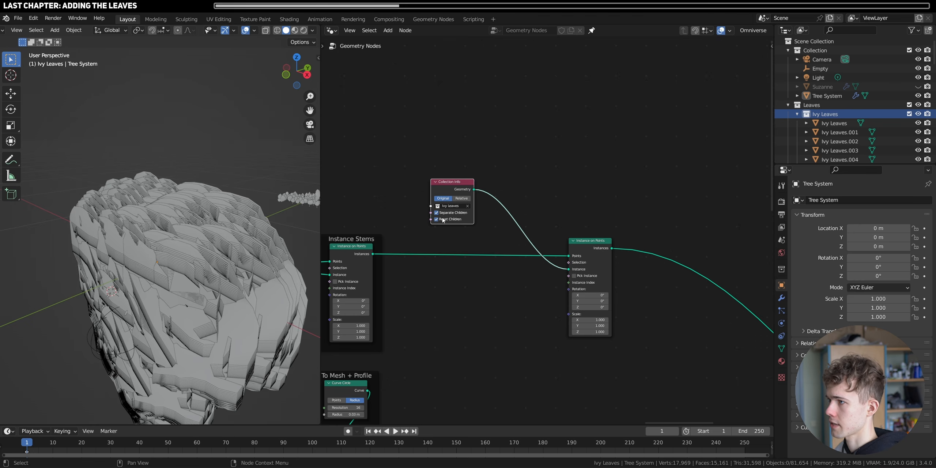
{"action": "middle_click_drag", "start_coordinate": [122, 251], "coordinate": [109, 234]}
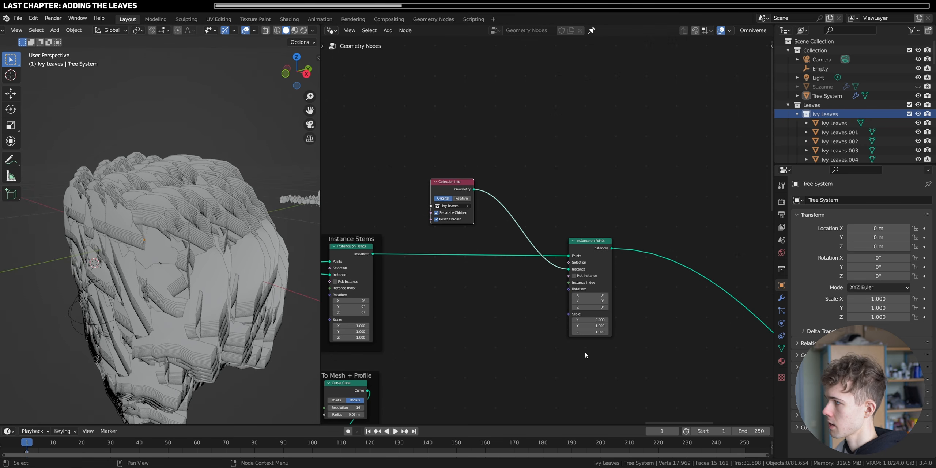
- Set the leaf Instance on Points node's scale to 0.1 on all three axes
{"action": "double_click", "coordinate": [594, 320]}
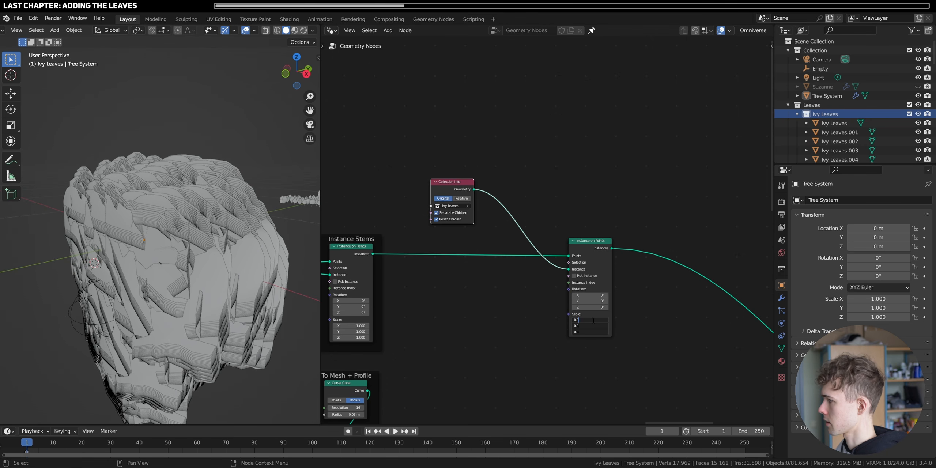
{"action": "key", "text": "Return"}
{"action": "scroll", "coordinate": [194, 209], "scroll_direction": "up", "scroll_amount": 10}
{"action": "scroll", "coordinate": [194, 209], "scroll_direction": "down", "scroll_amount": 7}
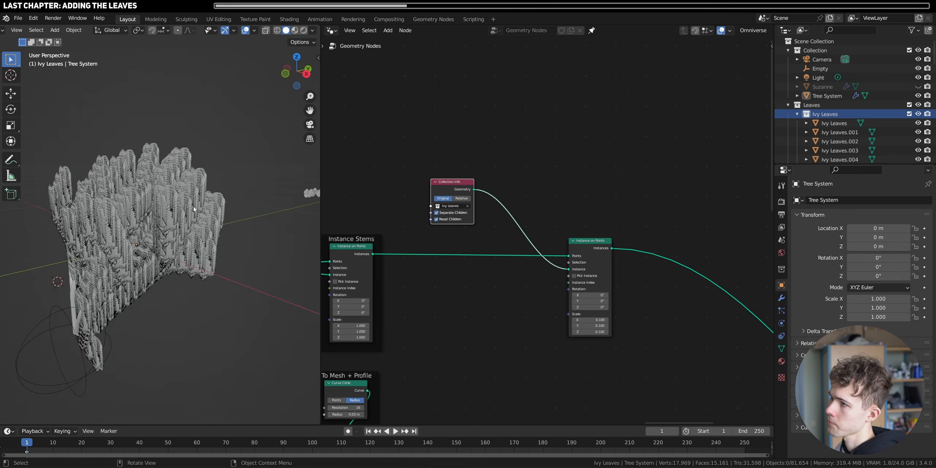
{"action": "scroll", "coordinate": [193, 206], "scroll_direction": "up", "scroll_amount": 4}
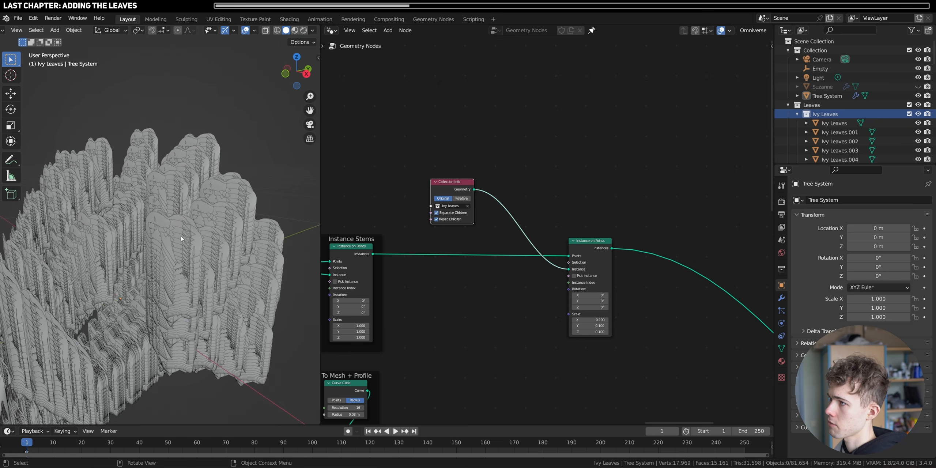
- Enable Pick Instance on the leaf Instance on Points node and place the Collection Info node beside its Instance input
{"action": "scroll", "coordinate": [590, 300], "scroll_direction": "up", "scroll_amount": 4}
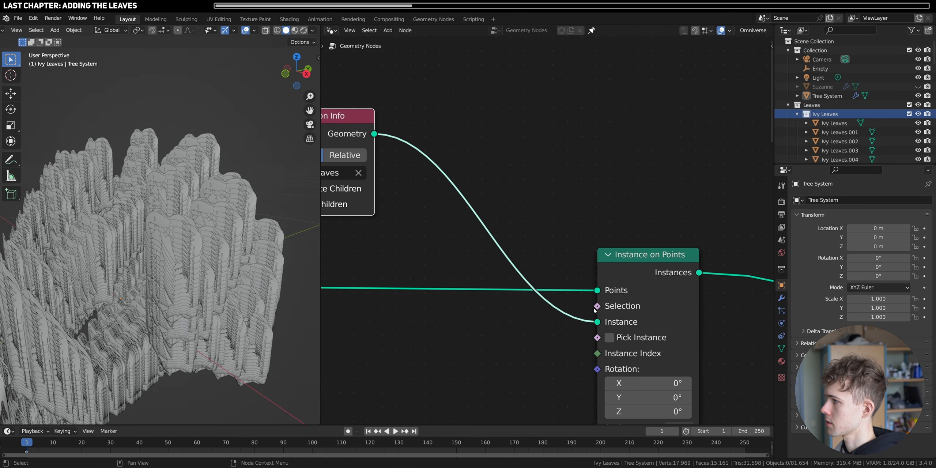
{"action": "left_click", "coordinate": [610, 338]}
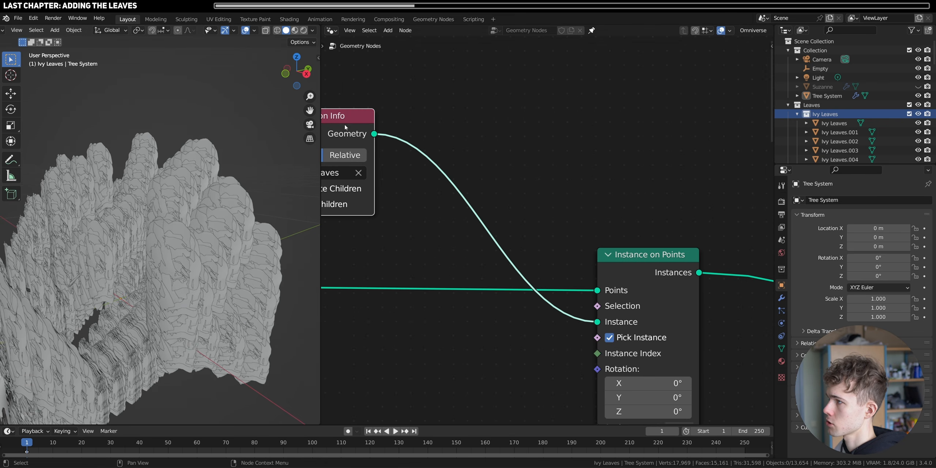
{"action": "left_click_drag", "start_coordinate": [345, 124], "coordinate": [524, 320]}
{"action": "middle_click_drag", "start_coordinate": [597, 346], "coordinate": [554, 278]}
- Set the leaf instances' scale to 0.05 on all three axes and check their size on the branches
{"action": "left_click_drag", "start_coordinate": [630, 376], "coordinate": [630, 403]}
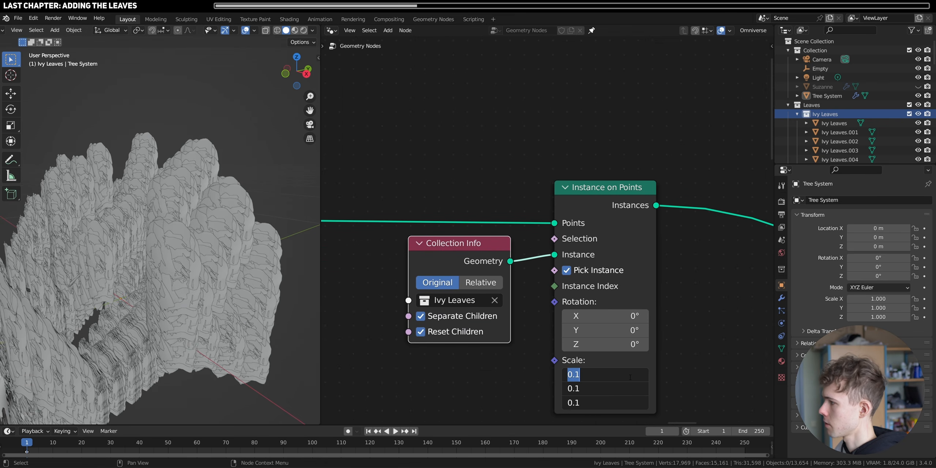
{"action": "type", "text": "0.05"}
{"action": "key", "text": "Return"}
{"action": "scroll", "coordinate": [209, 235], "scroll_direction": "up", "scroll_amount": 4}
{"action": "middle_click_drag", "start_coordinate": [209, 235], "coordinate": [275, 229]}
{"action": "scroll", "coordinate": [169, 200], "scroll_direction": "up", "scroll_amount": 2}
{"action": "middle_click_drag", "start_coordinate": [168, 203], "coordinate": [264, 256]}
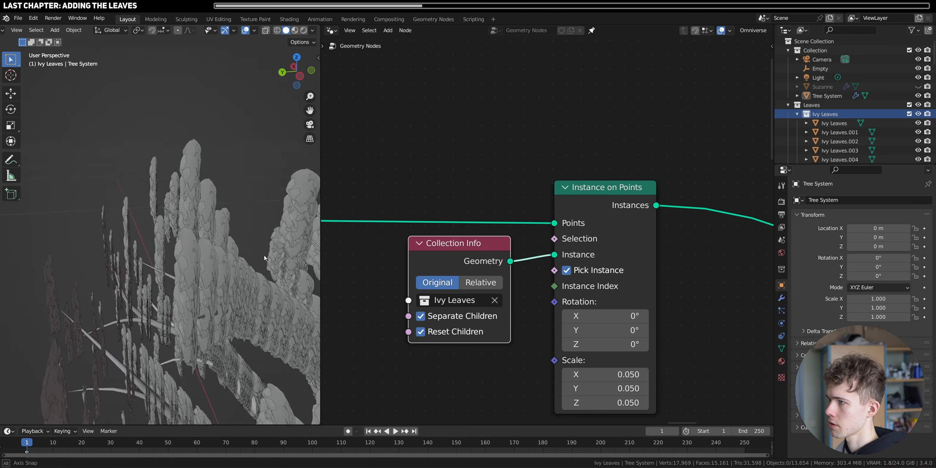
{"action": "scroll", "coordinate": [199, 201], "scroll_direction": "up", "scroll_amount": 1}
{"action": "middle_click_drag", "start_coordinate": [199, 200], "coordinate": [136, 218]}
{"action": "scroll", "coordinate": [158, 217], "scroll_direction": "up", "scroll_amount": 3}
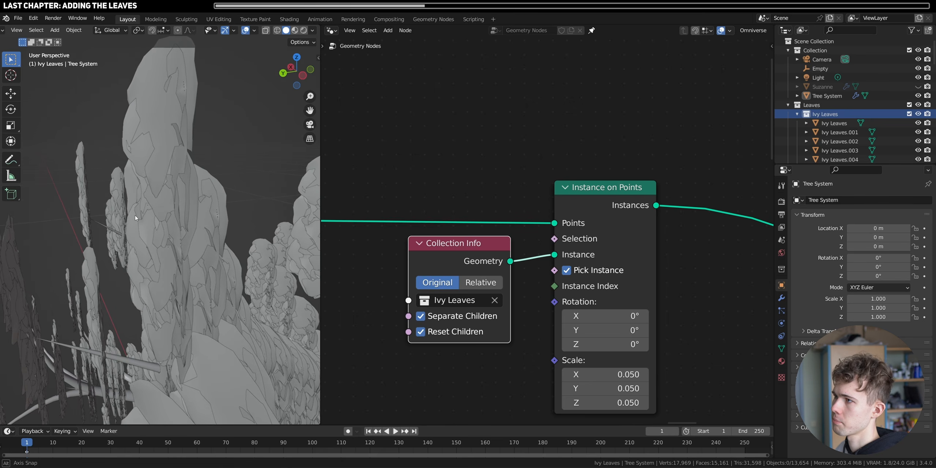
{"action": "scroll", "coordinate": [443, 299], "scroll_direction": "down", "scroll_amount": 15}
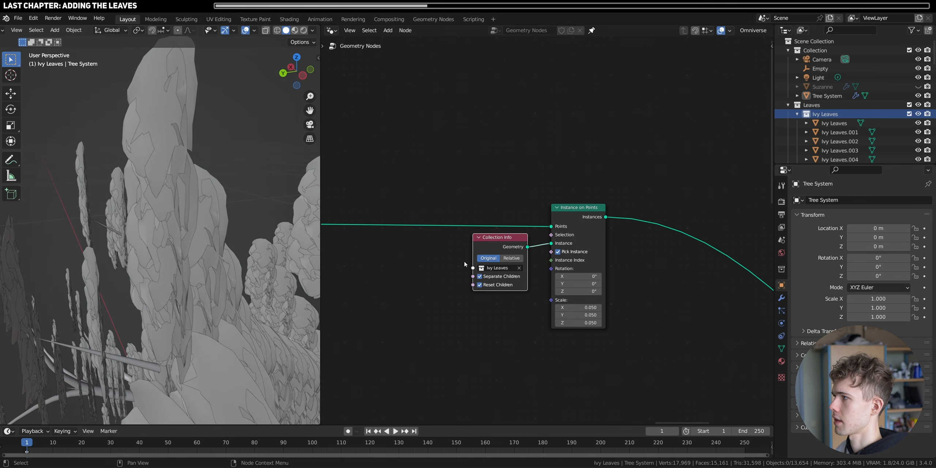
- Set the Quadratic Bezier stem curve's resolution to 8
{"action": "middle_click_drag", "start_coordinate": [435, 258], "coordinate": [669, 275]}
{"action": "scroll", "coordinate": [478, 253], "scroll_direction": "up", "scroll_amount": 12}
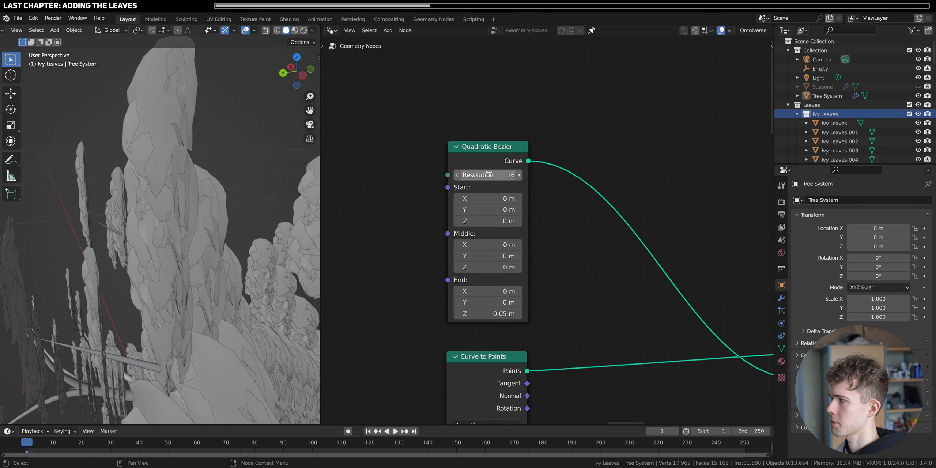
{"action": "scroll", "coordinate": [493, 176], "scroll_direction": "up", "scroll_amount": 2}
{"action": "left_click", "coordinate": [479, 150]}
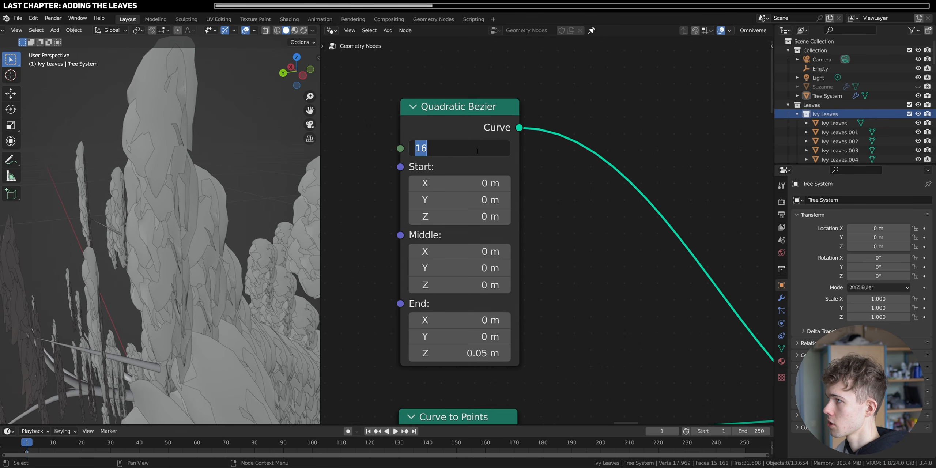
{"action": "type", "text": "8"}
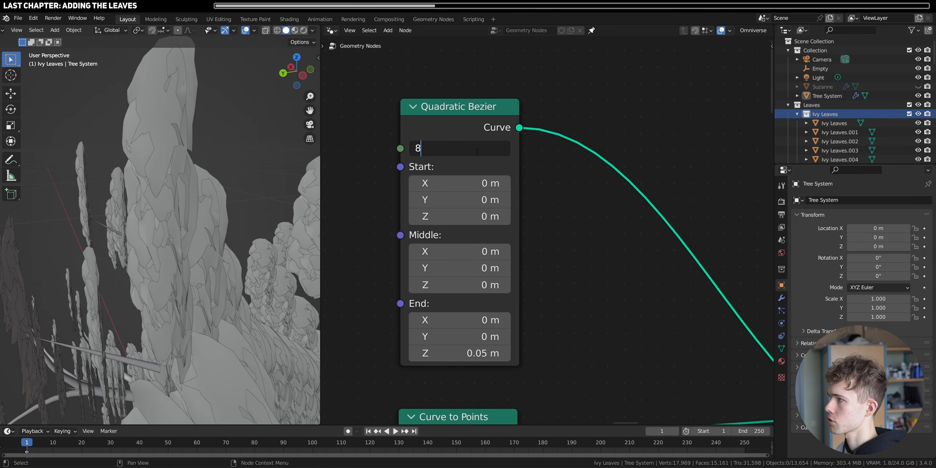
{"action": "key", "text": "Return"}
{"action": "scroll", "coordinate": [558, 182], "scroll_direction": "down", "scroll_amount": 5}
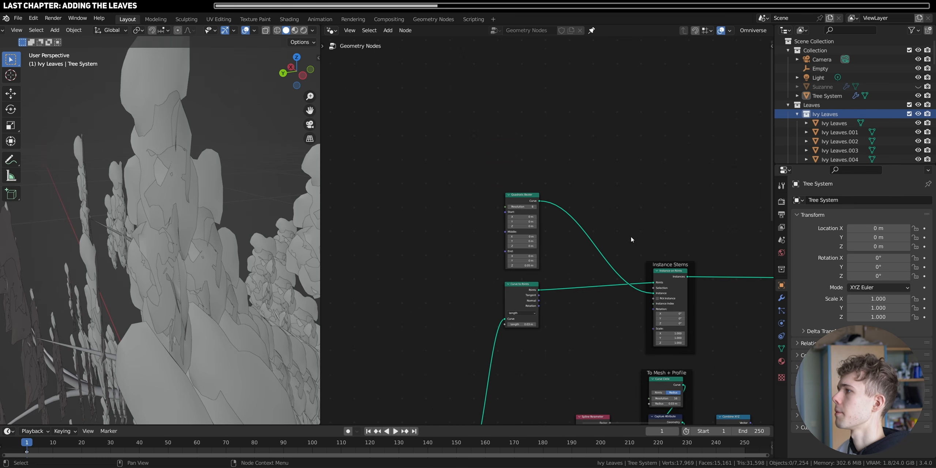
- Add an Endpoint Selection node and connect it to the Selection input of the leaf Instance on Points node
{"action": "scroll", "coordinate": [549, 253], "scroll_direction": "up", "scroll_amount": 6}
{"action": "middle_click_drag", "start_coordinate": [615, 253], "coordinate": [403, 209]}
{"action": "key", "text": "shift+a"}
{"action": "type", "text": "s"}
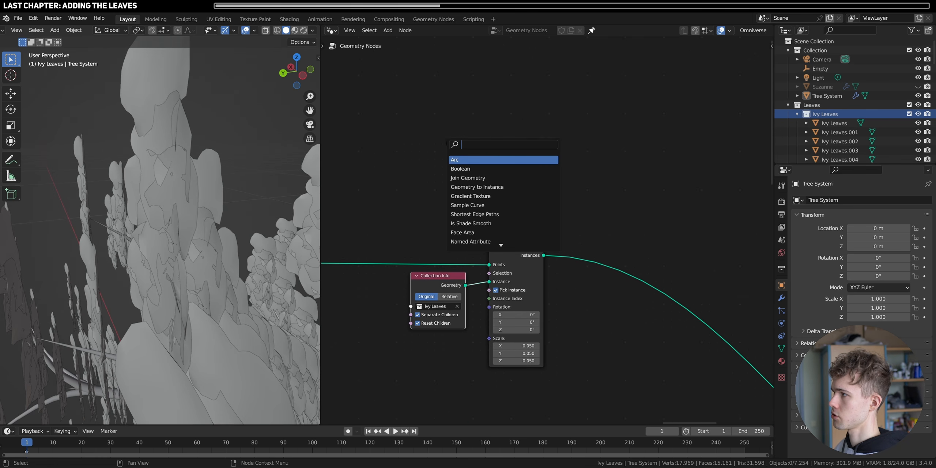
{"action": "type", "text": "end"}
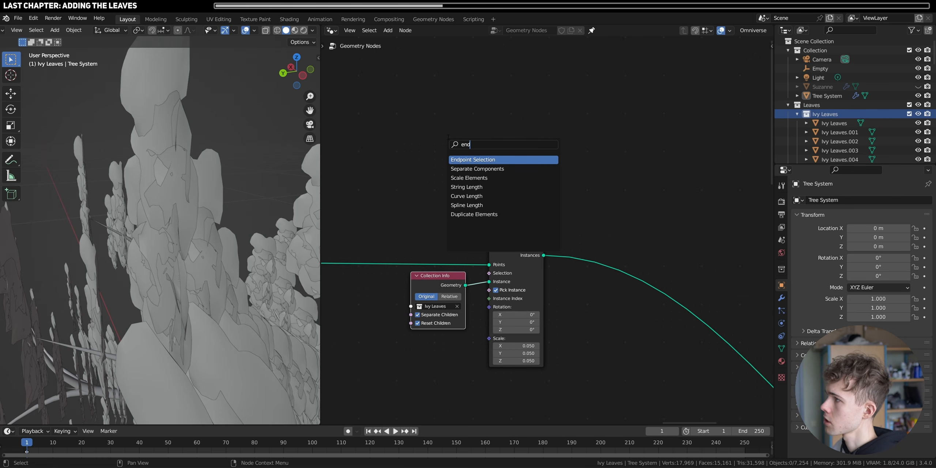
{"action": "left_click", "coordinate": [501, 160]}
{"action": "left_click", "coordinate": [537, 200]}
{"action": "scroll", "coordinate": [541, 212], "scroll_direction": "up", "scroll_amount": 2}
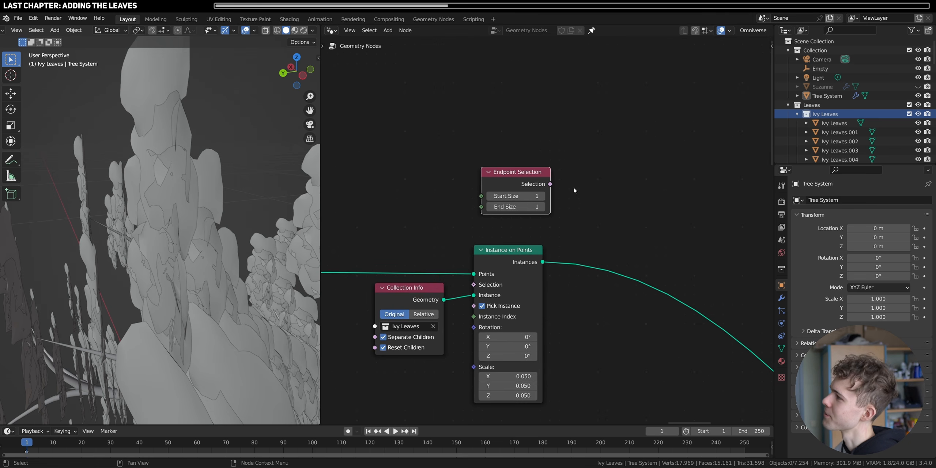
{"action": "left_click_drag", "start_coordinate": [549, 184], "coordinate": [474, 285]}
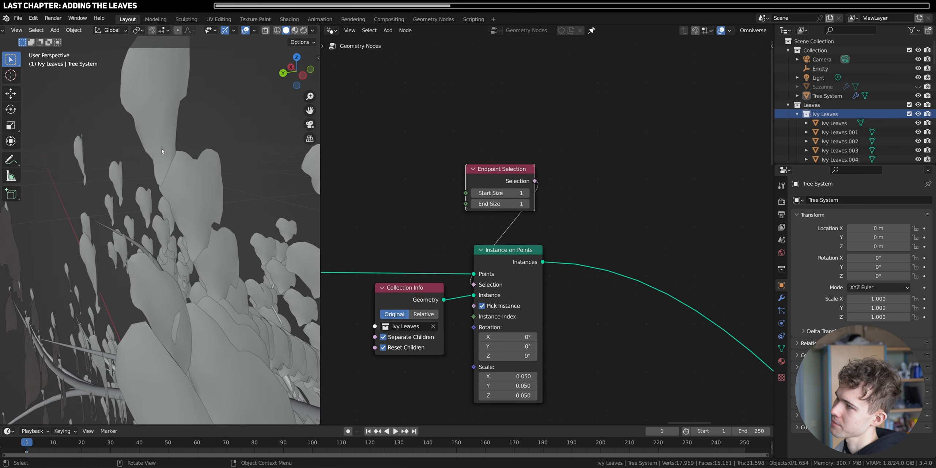
- Set the Endpoint Selection's Start Size to 0 so leaves are placed only at the stem ends
{"action": "middle_click_drag", "start_coordinate": [96, 166], "coordinate": [175, 157]}
{"action": "scroll", "coordinate": [478, 176], "scroll_direction": "up", "scroll_amount": 3}
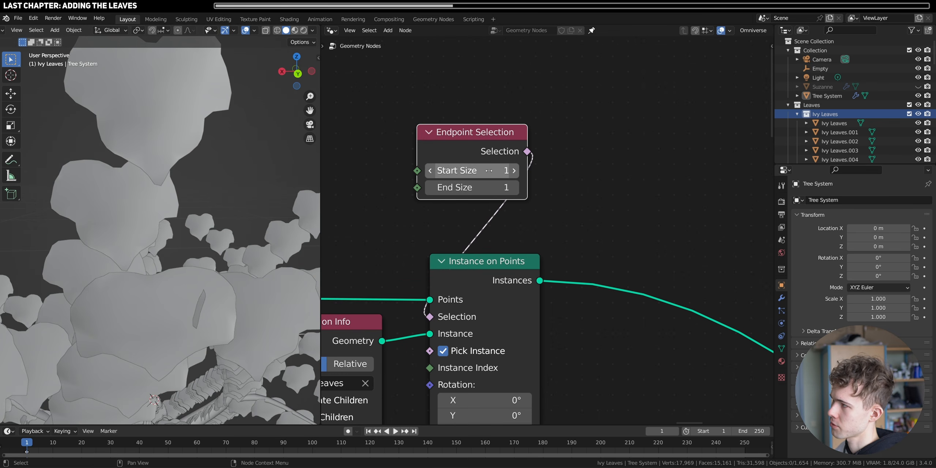
{"action": "middle_click_drag", "start_coordinate": [176, 163], "coordinate": [238, 173]}
{"action": "left_click", "coordinate": [431, 170]}
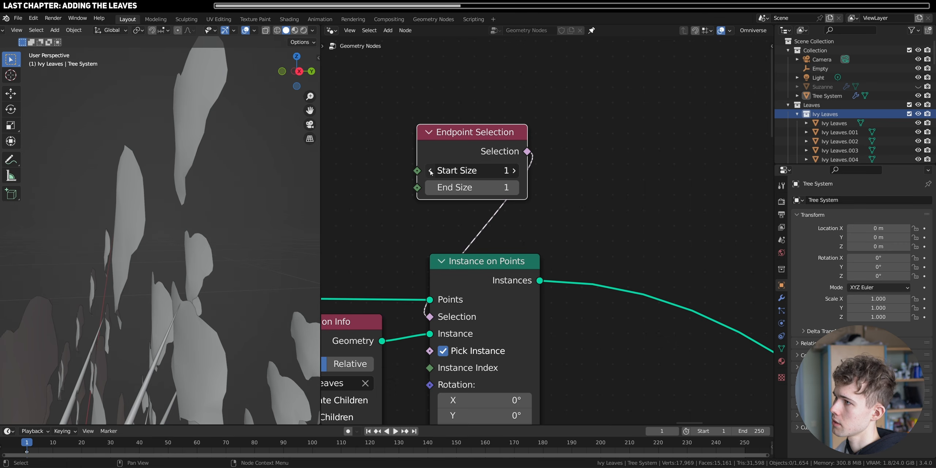
{"action": "middle_click_drag", "start_coordinate": [116, 267], "coordinate": [178, 301]}
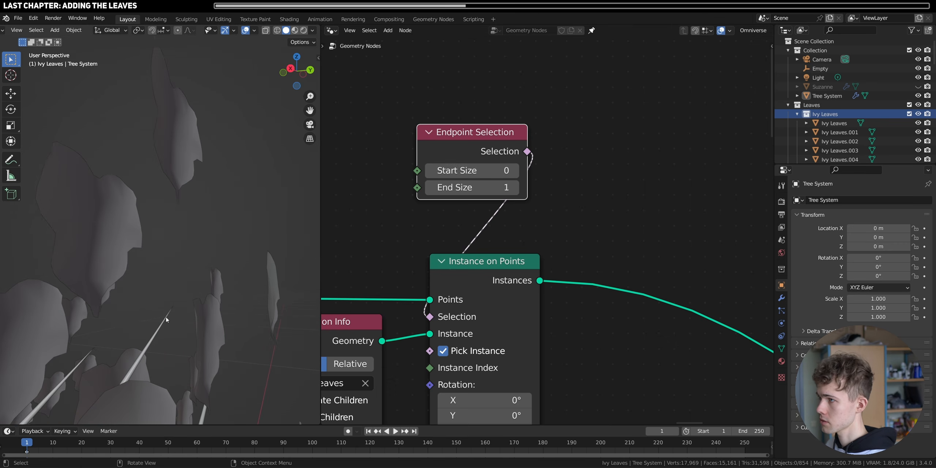
- Mute and unmute the leaf Instance on Points node to compare the leaf positions with the bare stems
{"action": "middle_click_drag", "start_coordinate": [166, 320], "coordinate": [186, 251]}
{"action": "scroll", "coordinate": [166, 131], "scroll_direction": "up", "scroll_amount": 2}
{"action": "left_click", "coordinate": [485, 261]}
{"action": "key", "text": "m"}
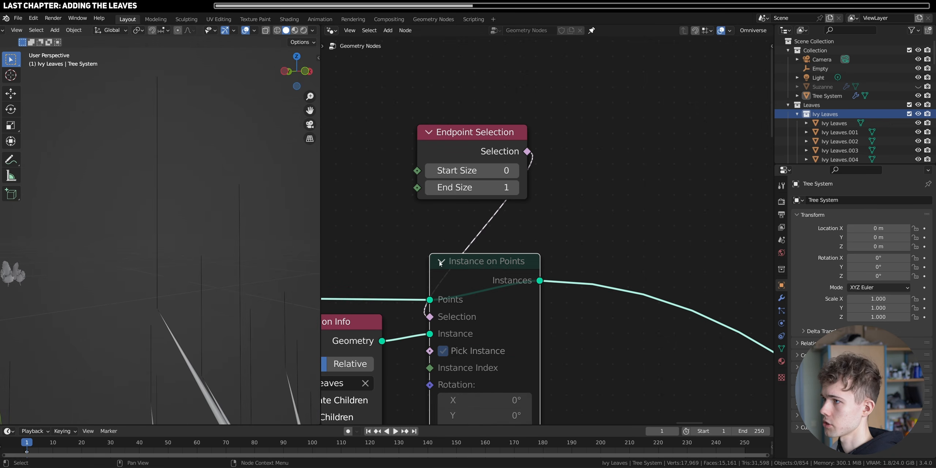
{"action": "middle_click_drag", "start_coordinate": [162, 247], "coordinate": [168, 250]}
{"action": "key", "text": "m"}
- Add a Curve to Mesh node with its Curve input fed by the Instance Stems node's instances
{"action": "scroll", "coordinate": [542, 309], "scroll_direction": "down", "scroll_amount": 6}
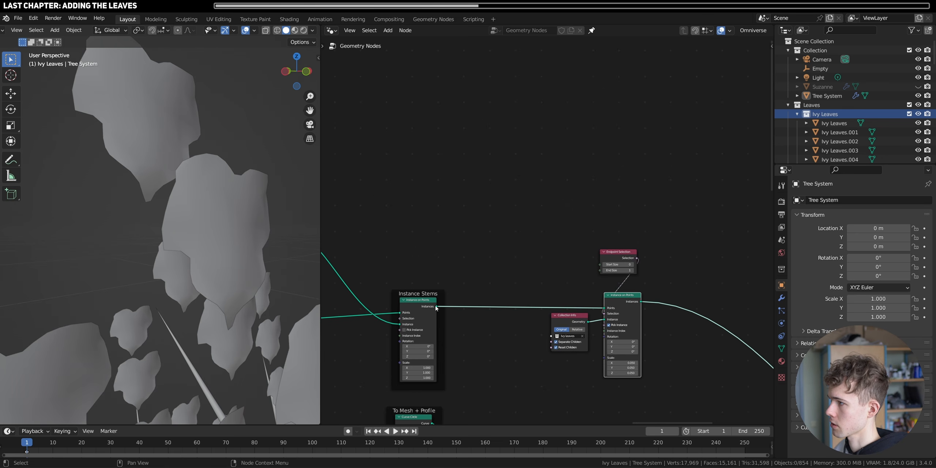
{"action": "left_click_drag", "start_coordinate": [437, 307], "coordinate": [508, 155]}
{"action": "type", "text": "curv"}
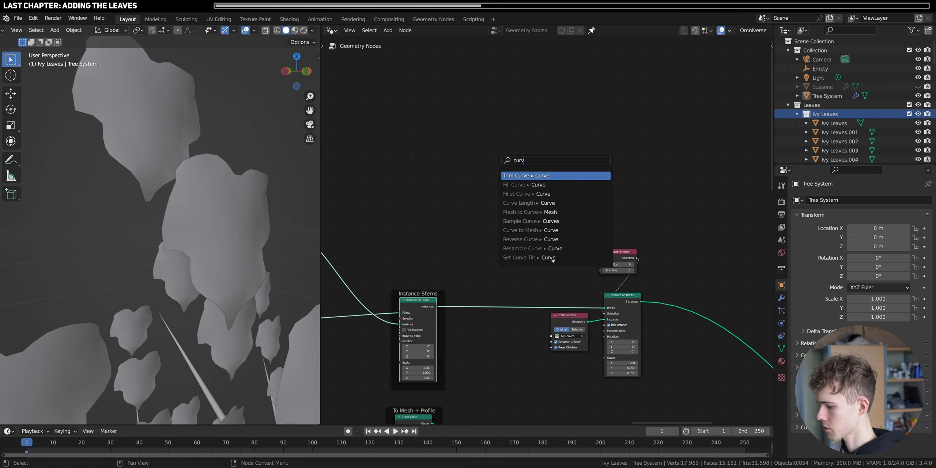
{"action": "type", "text": "e to mehs"}
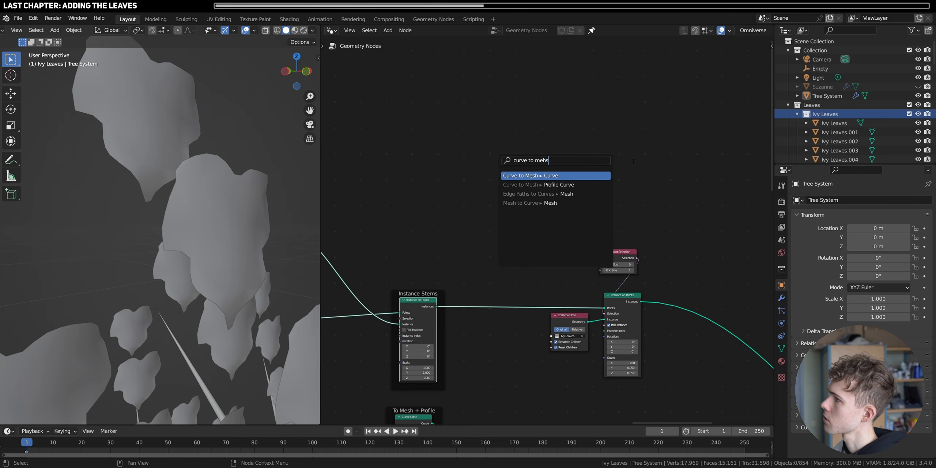
{"action": "left_click", "coordinate": [578, 176]}
{"action": "scroll", "coordinate": [524, 187], "scroll_direction": "up", "scroll_amount": 2}
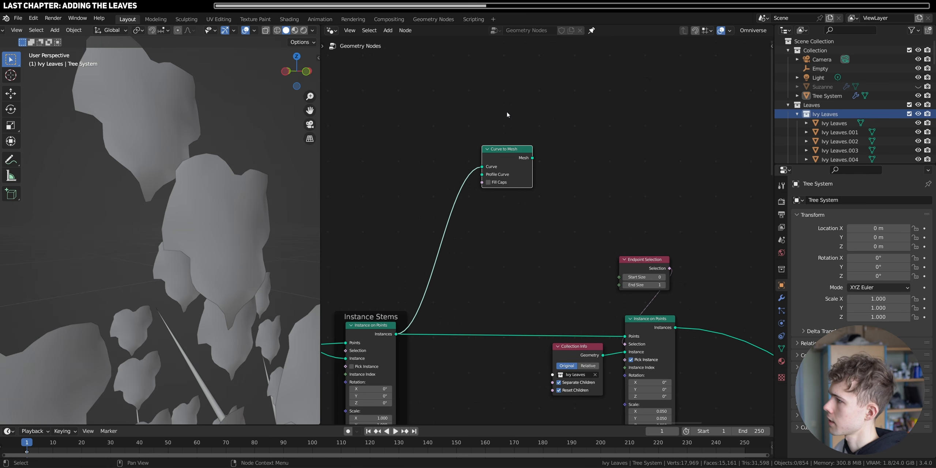
- Add a Curve Circle node and connect it to the Profile Curve input of the stems' Curve to Mesh node
{"action": "key", "text": "shift+a"}
{"action": "type", "text": "s"}
{"action": "type", "text": "circle"}
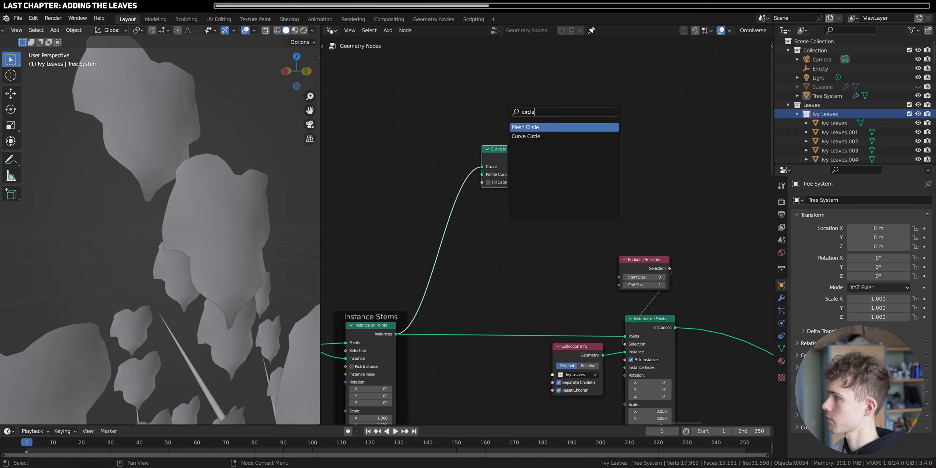
{"action": "left_click", "coordinate": [514, 134]}
{"action": "left_click_drag", "start_coordinate": [534, 104], "coordinate": [482, 174]}
{"action": "scroll", "coordinate": [512, 227], "scroll_direction": "up", "scroll_amount": 2}
{"action": "scroll", "coordinate": [528, 283], "scroll_direction": "down", "scroll_amount": 5}
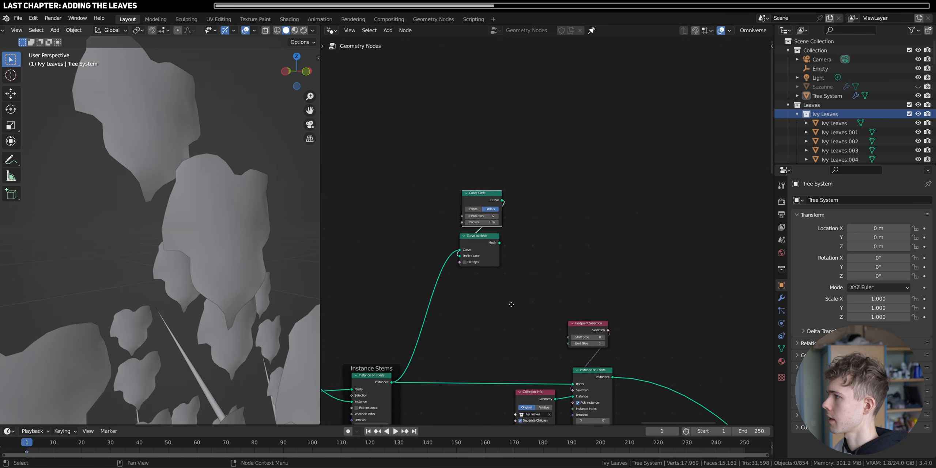
- Add a Join Geometry node that combines the stem mesh with the leaf Instance on Points output
{"action": "left_click_drag", "start_coordinate": [533, 287], "coordinate": [554, 289]}
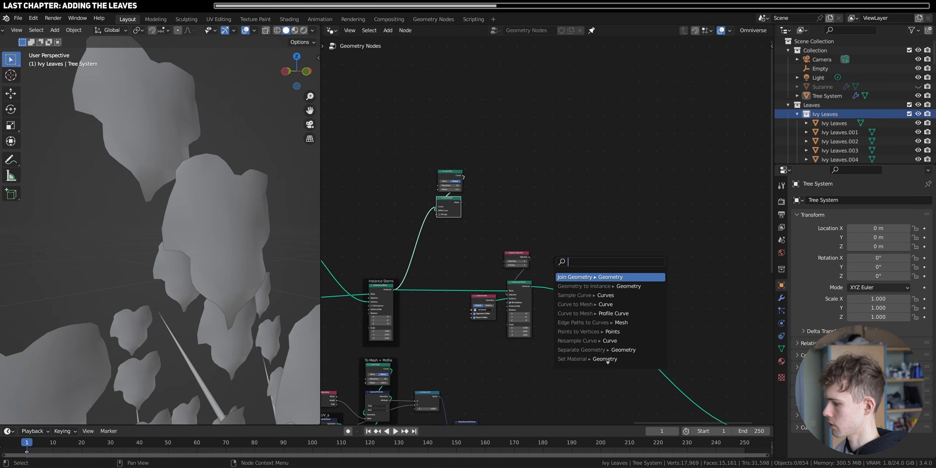
{"action": "left_click", "coordinate": [604, 278]}
{"action": "left_click", "coordinate": [607, 273]}
{"action": "scroll", "coordinate": [604, 275], "scroll_direction": "up", "scroll_amount": 5}
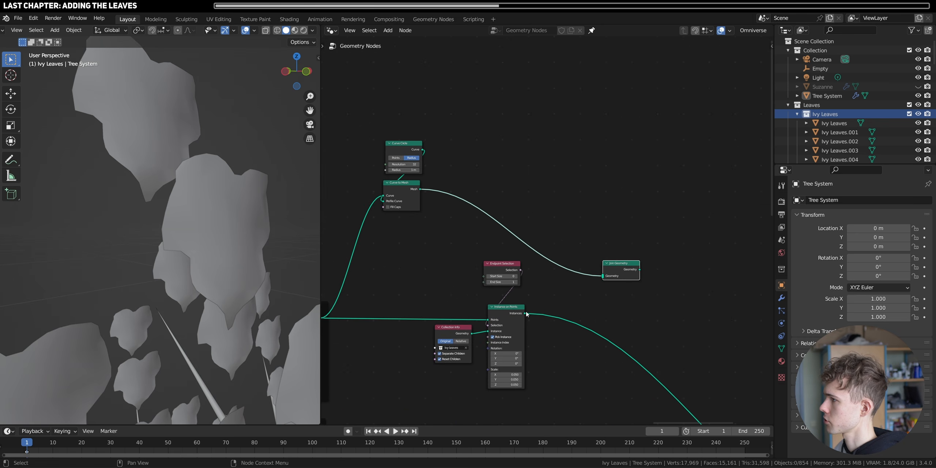
{"action": "left_click_drag", "start_coordinate": [526, 314], "coordinate": [598, 277]}
{"action": "scroll", "coordinate": [656, 334], "scroll_direction": "down", "scroll_amount": 8}
{"action": "middle_click_drag", "start_coordinate": [651, 335], "coordinate": [571, 290]}
{"action": "scroll", "coordinate": [569, 292], "scroll_direction": "up", "scroll_amount": 6}
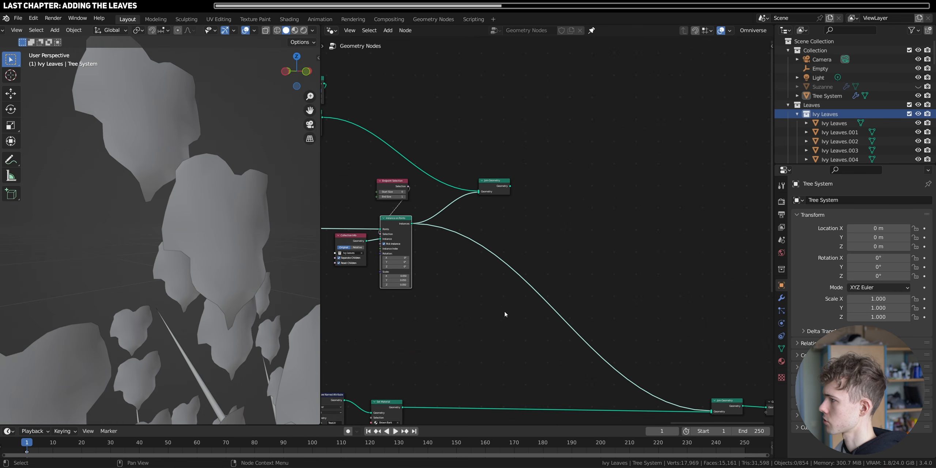
- Feed the new Join Geometry's output into the final Join Geometry, replacing the direct link from the leaf Instance on Points node
{"action": "right_click_drag", "start_coordinate": [504, 311], "coordinate": [586, 216], "text": "ctrl"}
{"action": "left_click_drag", "start_coordinate": [510, 187], "coordinate": [708, 405]}
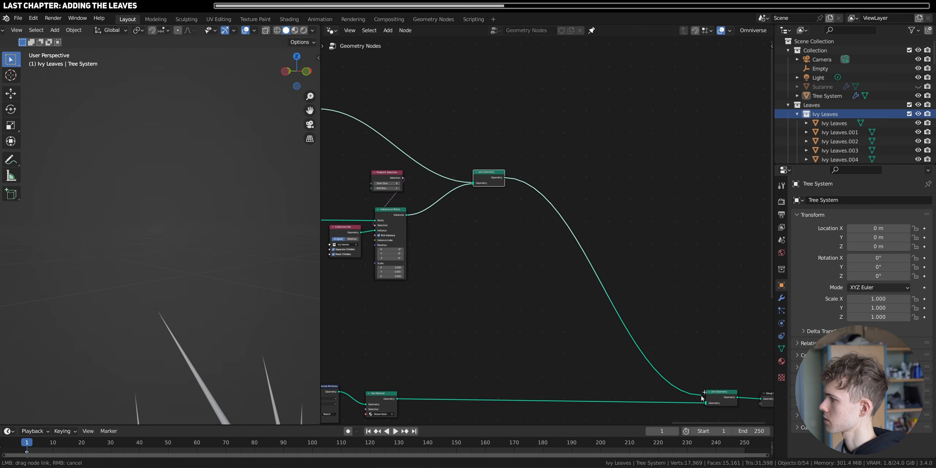
{"action": "left_click_drag", "start_coordinate": [491, 183], "coordinate": [556, 222]}
{"action": "scroll", "coordinate": [257, 272], "scroll_direction": "down", "scroll_amount": 16}
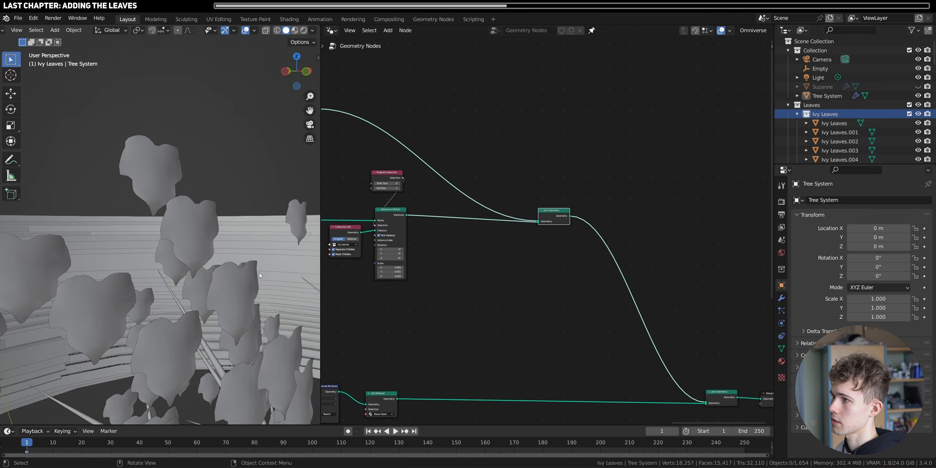
{"action": "scroll", "coordinate": [177, 267], "scroll_direction": "down", "scroll_amount": 6}
{"action": "middle_click_drag", "start_coordinate": [177, 267], "coordinate": [180, 289]}
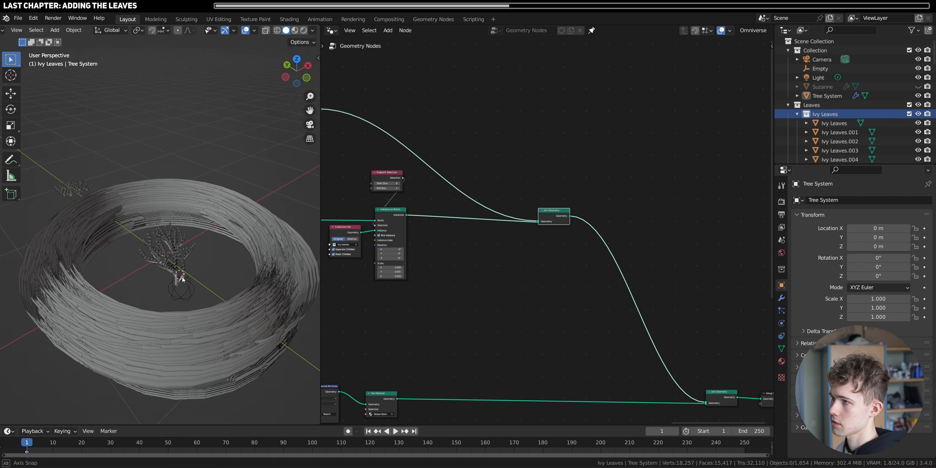
- Set the radius of the stems' Curve Circle profile to 0.01 m
{"action": "scroll", "coordinate": [180, 287], "scroll_direction": "up", "scroll_amount": 5}
{"action": "middle_click_drag", "start_coordinate": [396, 211], "coordinate": [552, 309]}
{"action": "scroll", "coordinate": [553, 310], "scroll_direction": "up", "scroll_amount": 6}
{"action": "scroll", "coordinate": [550, 238], "scroll_direction": "up", "scroll_amount": 2}
{"action": "middle_click_drag", "start_coordinate": [337, 132], "coordinate": [651, 401]}
{"action": "scroll", "coordinate": [650, 396], "scroll_direction": "up", "scroll_amount": 4}
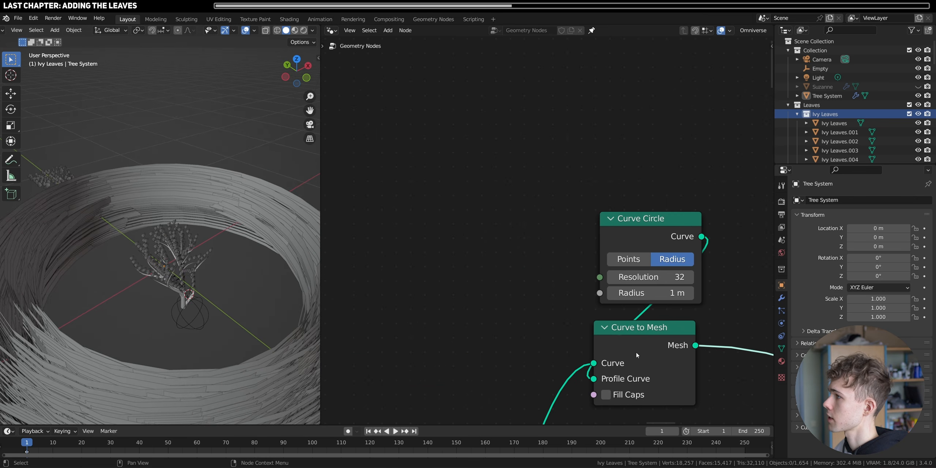
{"action": "left_click", "coordinate": [648, 292]}
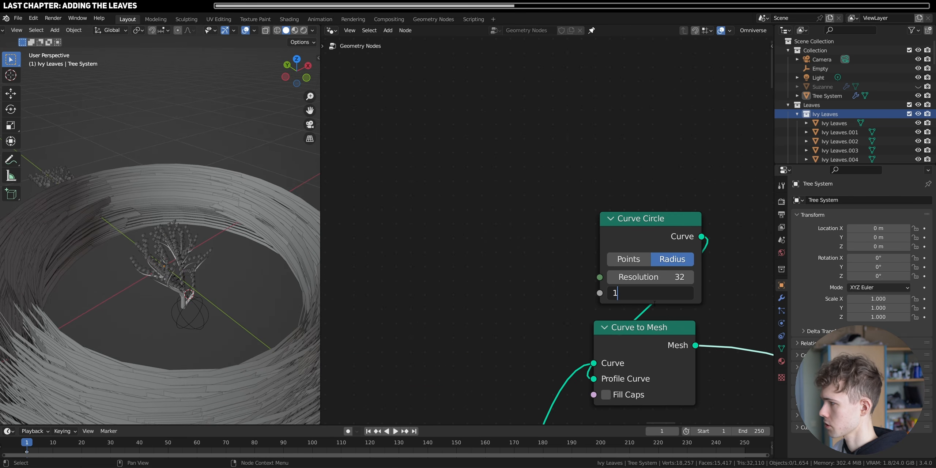
{"action": "key", "text": "Return"}
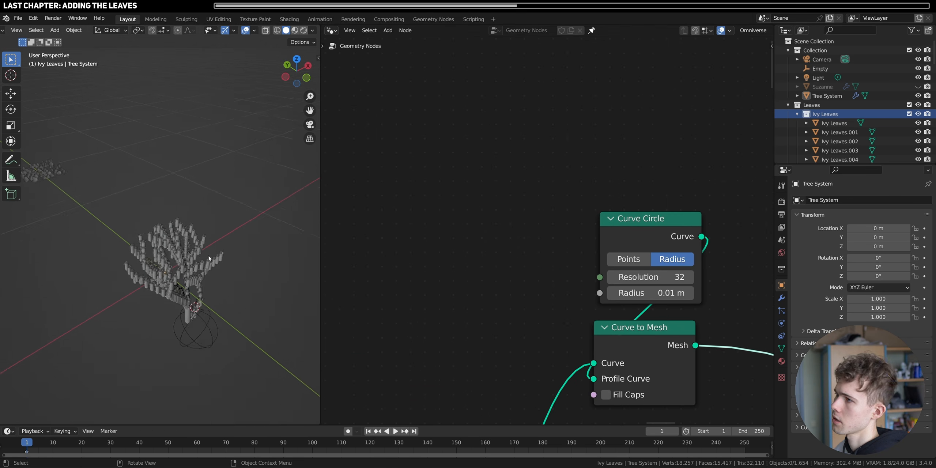
{"action": "scroll", "coordinate": [208, 256], "scroll_direction": "up", "scroll_amount": 10}
{"action": "scroll", "coordinate": [179, 252], "scroll_direction": "up", "scroll_amount": 1}
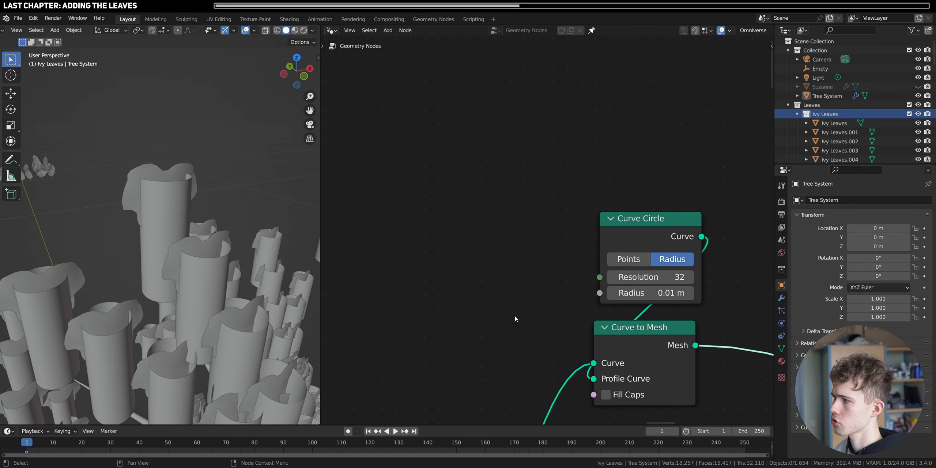
- Insert a Set Curve Radius node between the Instance Stems output and the stems' Curve to Mesh node
{"action": "scroll", "coordinate": [621, 279], "scroll_direction": "down", "scroll_amount": 4}
{"action": "key", "text": "shift+a"}
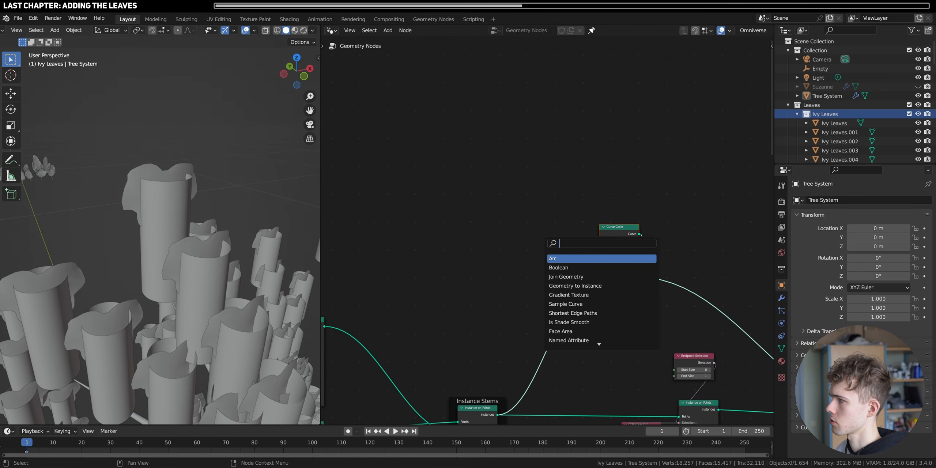
{"action": "type", "text": "set curve"}
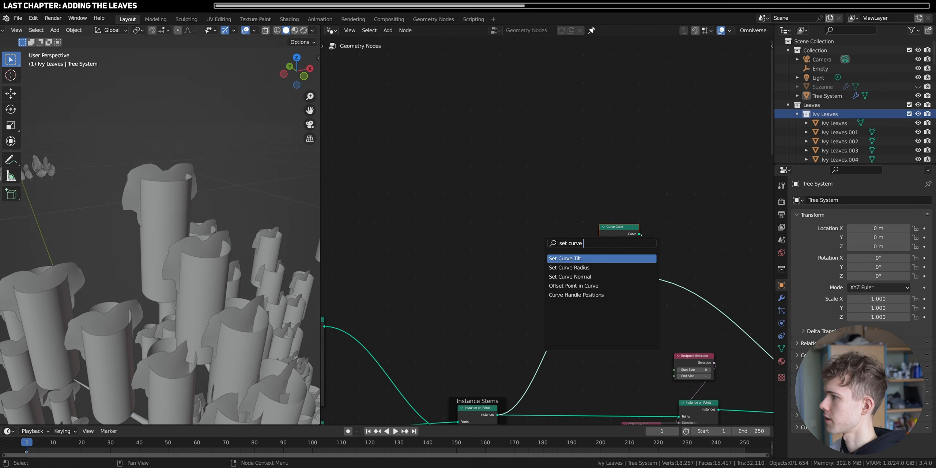
{"action": "left_click", "coordinate": [569, 268]}
{"action": "left_click", "coordinate": [559, 269]}
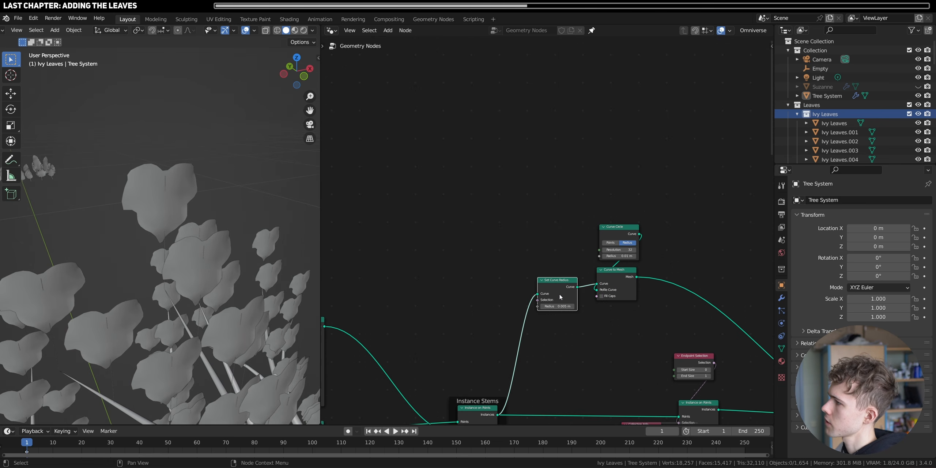
{"action": "scroll", "coordinate": [174, 274], "scroll_direction": "up", "scroll_amount": 3}
{"action": "middle_click_drag", "start_coordinate": [174, 274], "coordinate": [168, 364]}
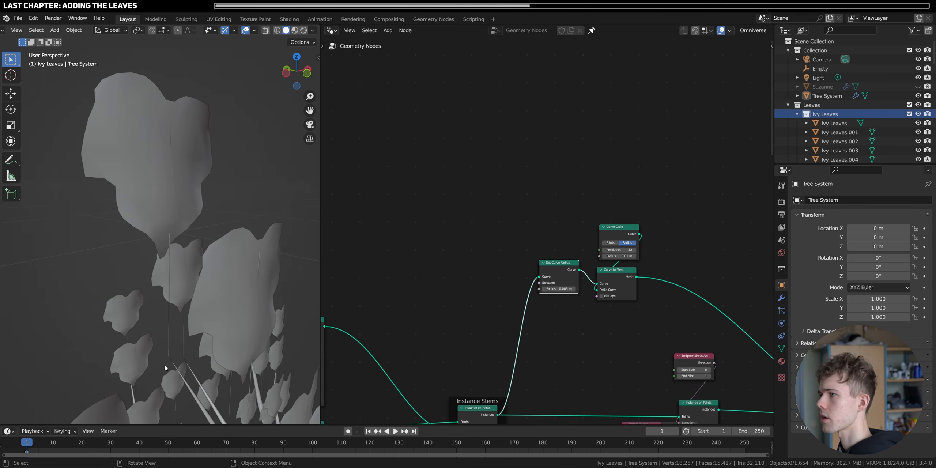
- Add a Spline Parameter node and connect its Factor to the Radius input of the stems' Set Curve Radius node
{"action": "scroll", "coordinate": [552, 236], "scroll_direction": "up", "scroll_amount": 2}
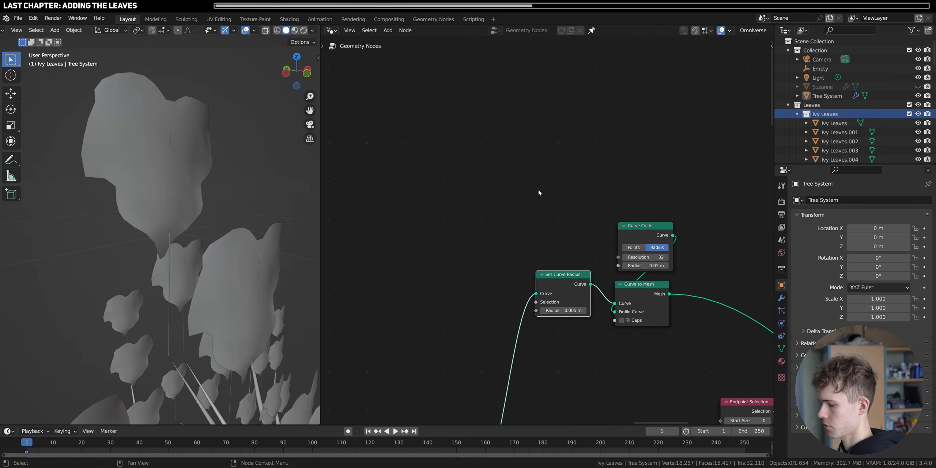
{"action": "key", "text": "shift+a"}
{"action": "type", "text": "SPL"}
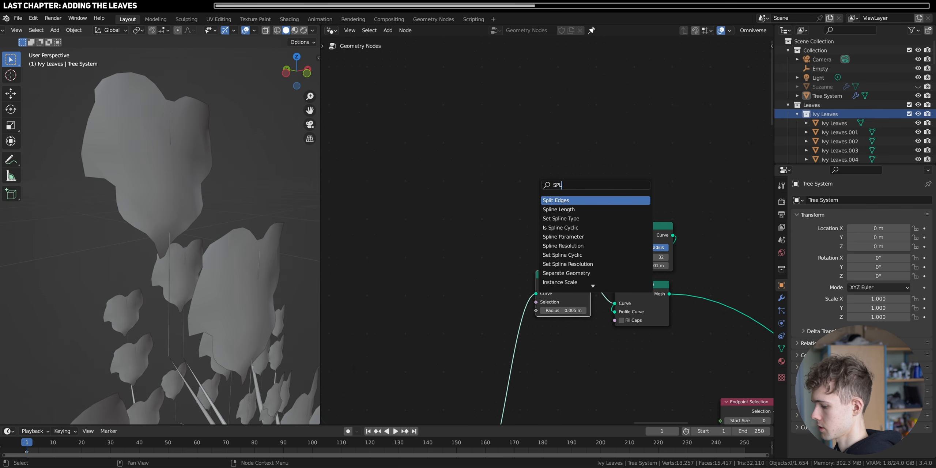
{"action": "type", "text": "INE"}
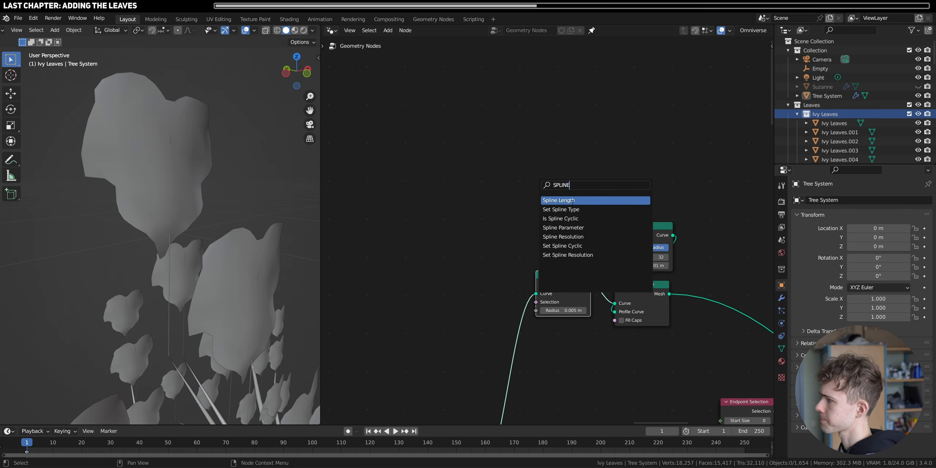
{"action": "left_click", "coordinate": [569, 228]}
{"action": "left_click_drag", "start_coordinate": [571, 198], "coordinate": [535, 311]}
{"action": "left_click_drag", "start_coordinate": [540, 196], "coordinate": [558, 241]}
{"action": "middle_click_drag", "start_coordinate": [168, 276], "coordinate": [310, 267]}
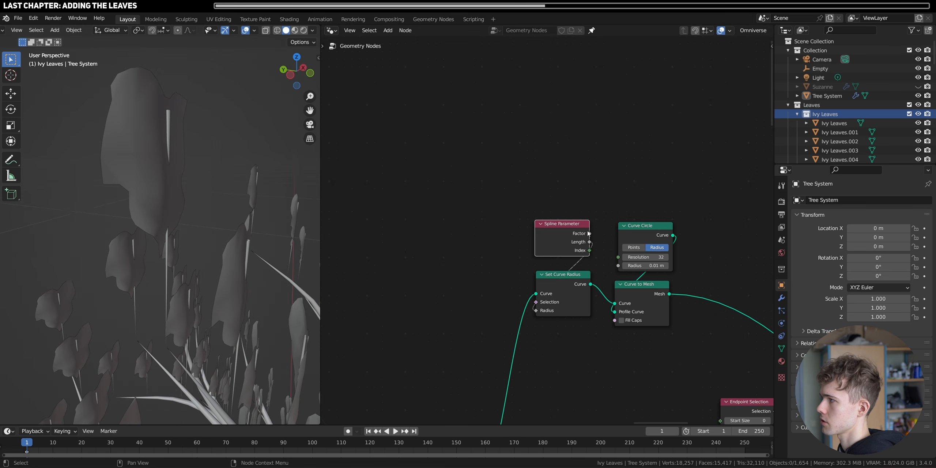
{"action": "left_click_drag", "start_coordinate": [538, 312], "coordinate": [538, 313]}
{"action": "left_click_drag", "start_coordinate": [559, 237], "coordinate": [554, 178]}
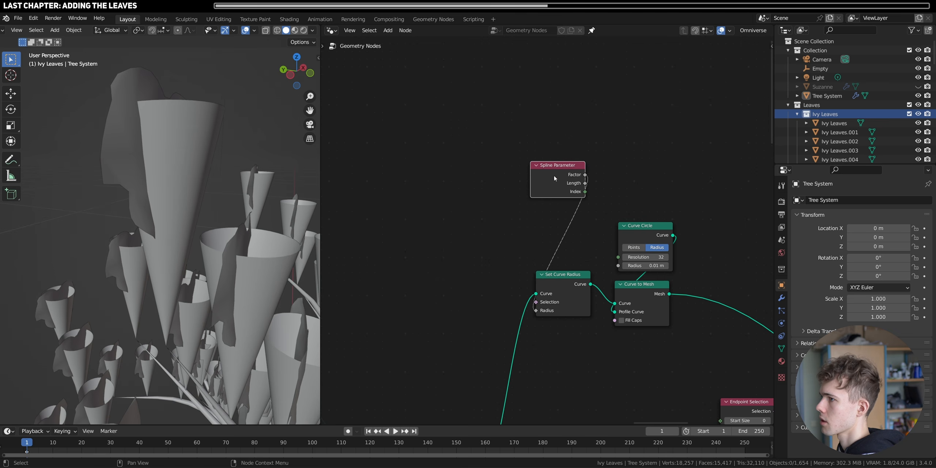
- Insert a ColorRamp between Spline Parameter and Set Curve Radius, and reverse it to run from white to black
{"action": "key", "text": "shift+a"}
{"action": "left_click", "coordinate": [524, 131]}
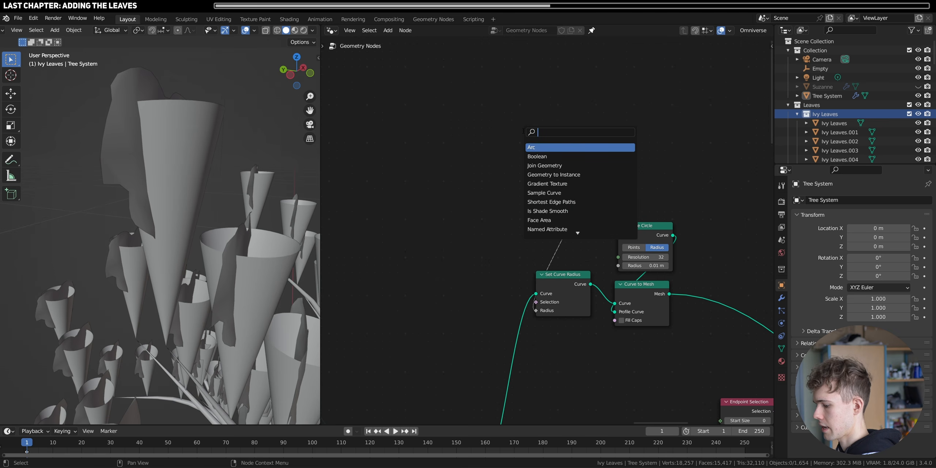
{"action": "type", "text": "COLOR"}
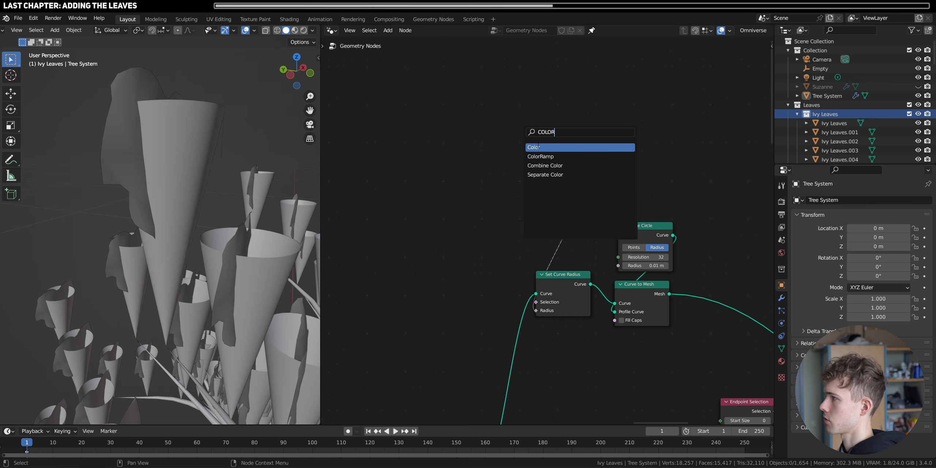
{"action": "left_click", "coordinate": [540, 156]}
{"action": "left_click", "coordinate": [552, 227]}
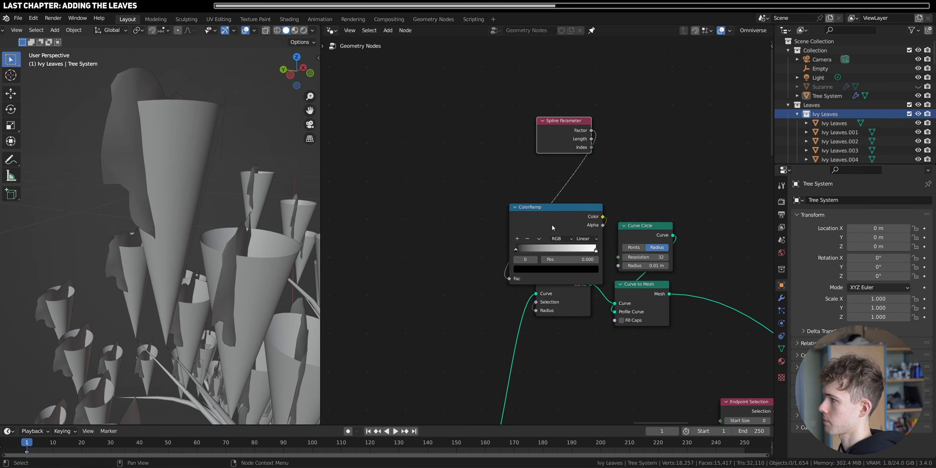
{"action": "left_click_drag", "start_coordinate": [552, 227], "coordinate": [557, 192]}
{"action": "mouse_move", "coordinate": [601, 213]}
{"action": "left_mouse_down"}
{"action": "mouse_move", "coordinate": [538, 213]}
{"action": "mouse_move", "coordinate": [601, 212]}
{"action": "left_mouse_up"}
{"action": "left_click_drag", "start_coordinate": [537, 214], "coordinate": [520, 213]}
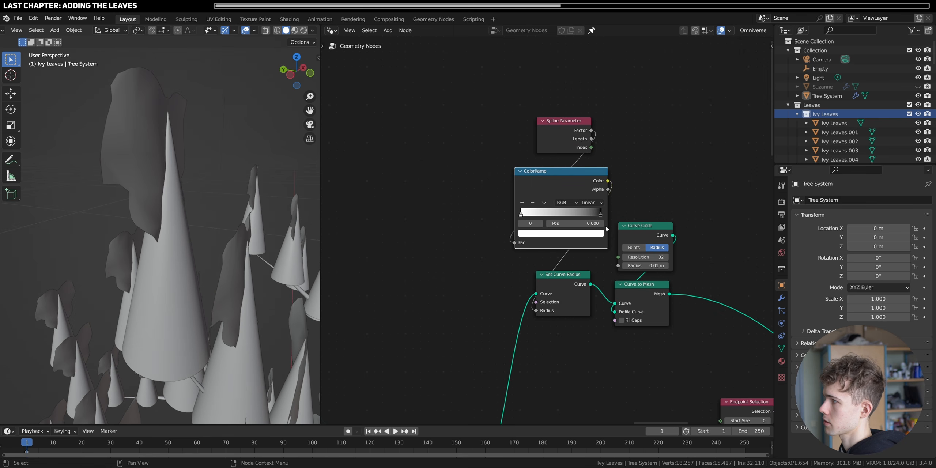
- Insert a Math node set to Multiply with a value of 0.1 between the ColorRamp and Set Curve Radius
{"action": "left_click_drag", "start_coordinate": [544, 140], "coordinate": [542, 97]}
{"action": "left_click_drag", "start_coordinate": [552, 184], "coordinate": [552, 142]}
{"action": "key", "text": "shift+a"}
{"action": "type", "text": "sadd"}
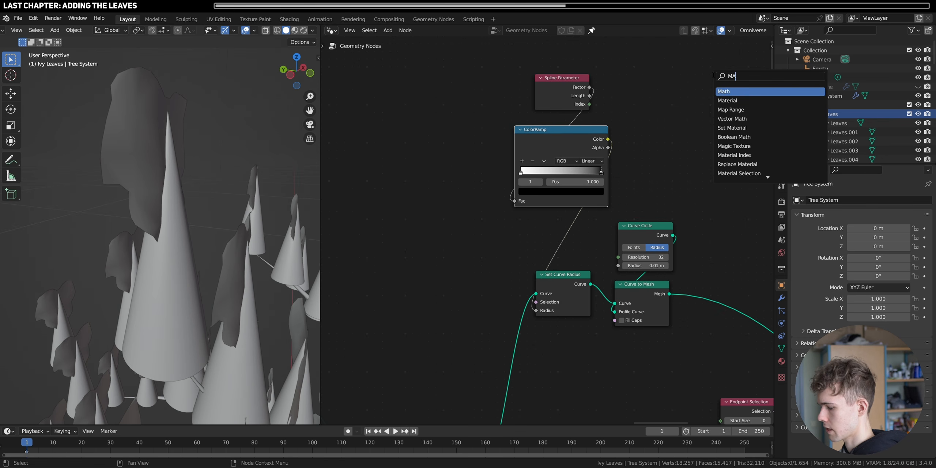
{"action": "key", "text": "Return"}
{"action": "left_click", "coordinate": [549, 225]}
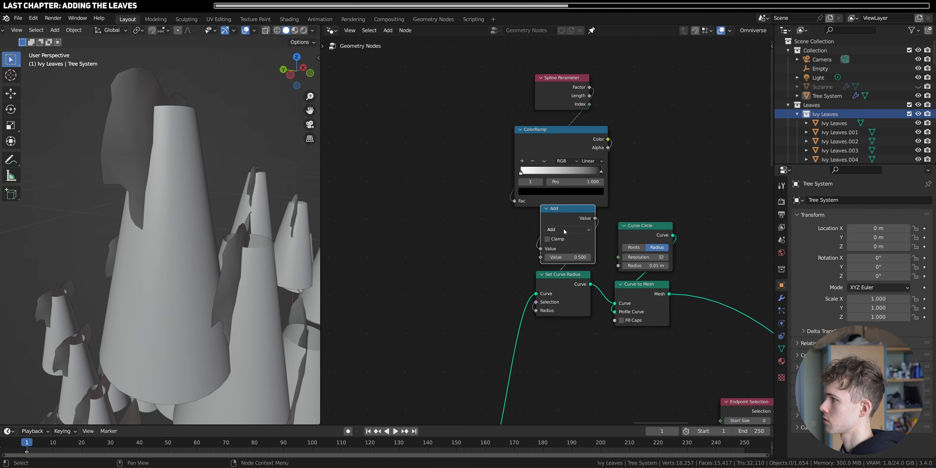
{"action": "left_click", "coordinate": [568, 230]}
{"action": "left_click", "coordinate": [567, 255]}
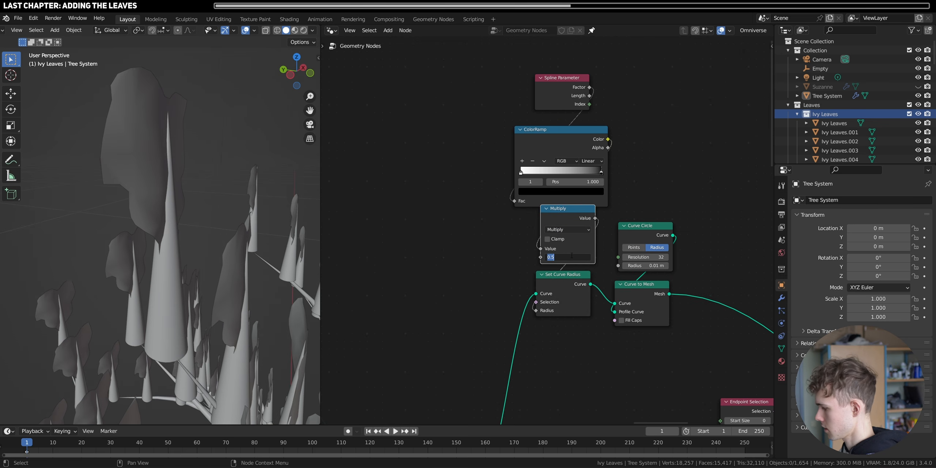
{"action": "type", "text": "0.1"}
{"action": "key", "text": "Return"}
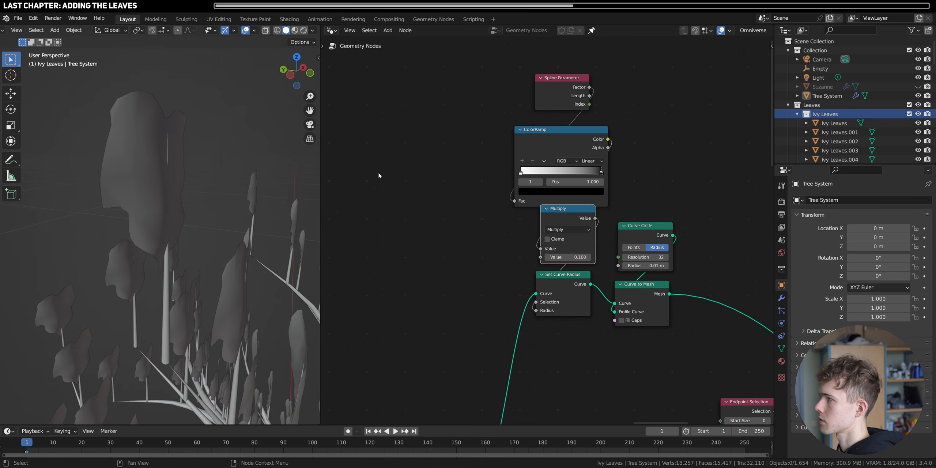
- Brighten the ColorRamp's black end stop to a value of about 0.096 and enable Fill Caps on the stems' Curve to Mesh
{"action": "middle_click_drag", "start_coordinate": [181, 162], "coordinate": [142, 197]}
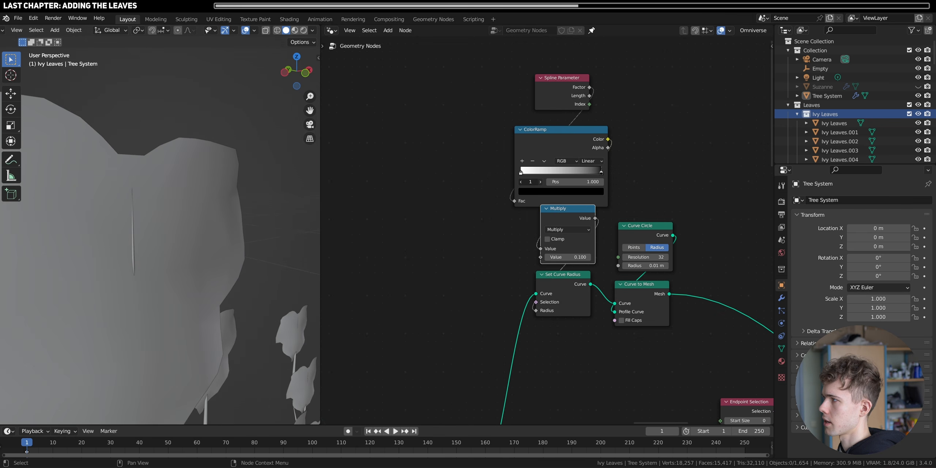
{"action": "left_click", "coordinate": [549, 192]}
{"action": "mouse_move", "coordinate": [549, 172]}
{"action": "left_mouse_down", "text": "shift"}
{"action": "mouse_move", "coordinate": [561, 172]}
{"action": "mouse_move", "coordinate": [554, 172]}
{"action": "left_mouse_up", "text": "shift"}
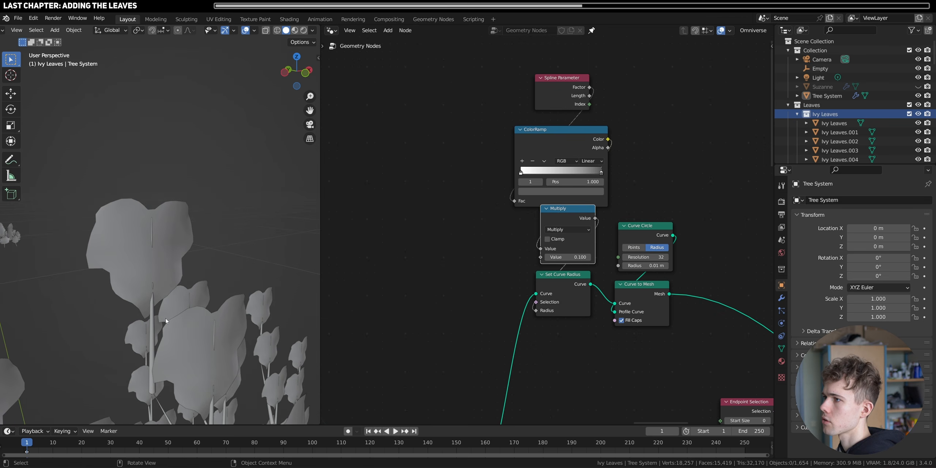
{"action": "middle_click_drag", "start_coordinate": [182, 234], "coordinate": [171, 213]}
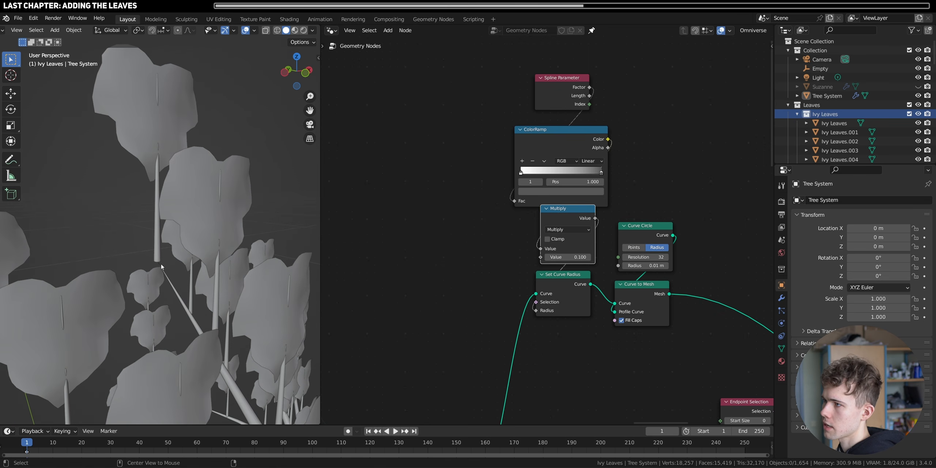
{"action": "middle_click_drag", "start_coordinate": [161, 267], "coordinate": [162, 230]}
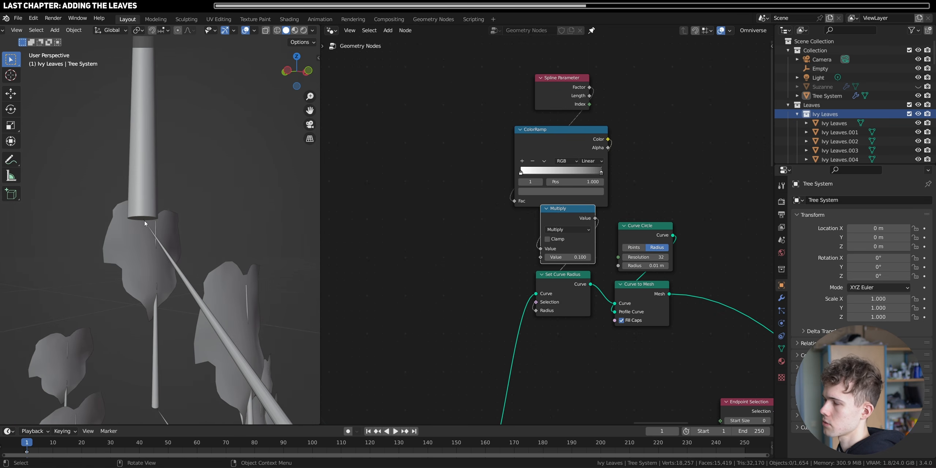
- Mute the Set Curve Radius node in the Thin Ends frame
{"action": "scroll", "coordinate": [485, 271], "scroll_direction": "down", "scroll_amount": 4}
{"action": "middle_click_drag", "start_coordinate": [512, 234], "coordinate": [528, 179]}
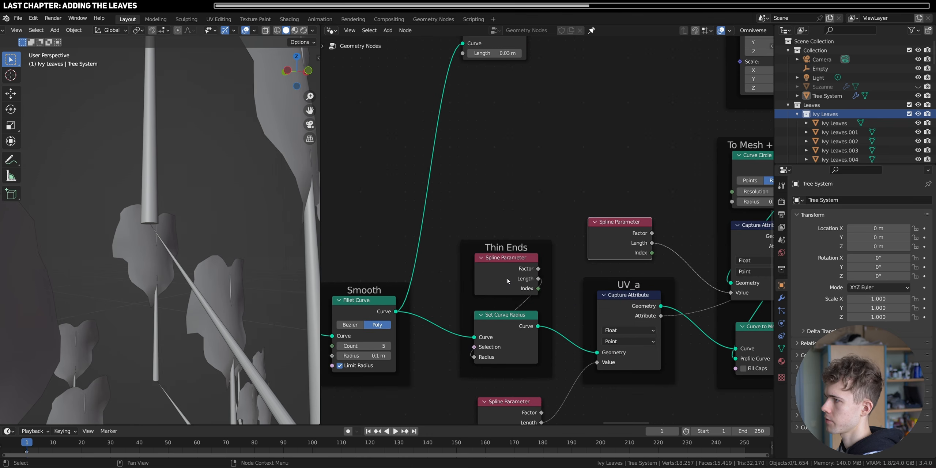
{"action": "left_click_drag", "start_coordinate": [507, 278], "coordinate": [505, 196]}
{"action": "left_click_drag", "start_coordinate": [500, 331], "coordinate": [498, 337]}
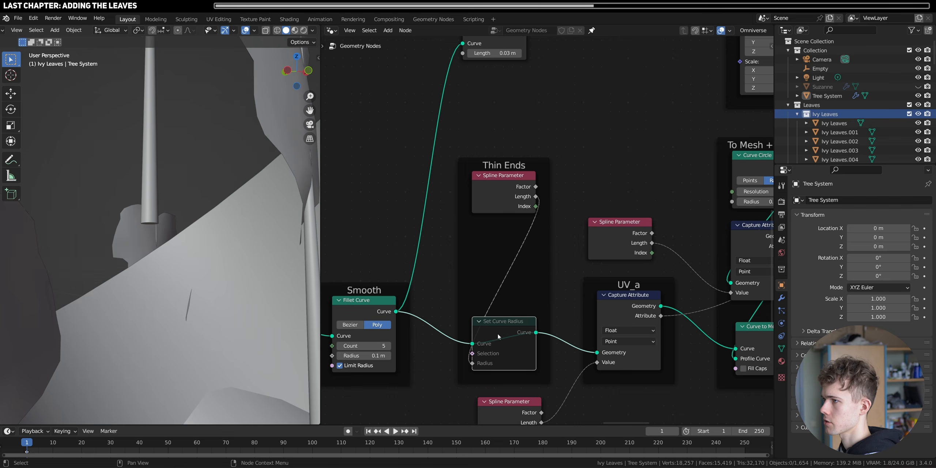
- Insert a Math node set to Add with a value of 0.01 between Spline Parameter and Set Curve Radius in the Thin Ends frame
{"action": "key", "text": "shift+a"}
{"action": "type", "text": "add"}
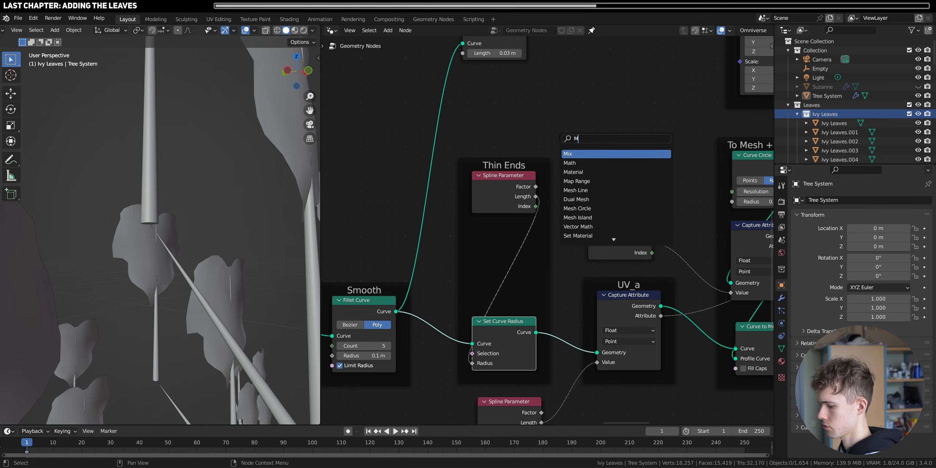
{"action": "key", "text": "Return"}
{"action": "left_click", "coordinate": [481, 268]}
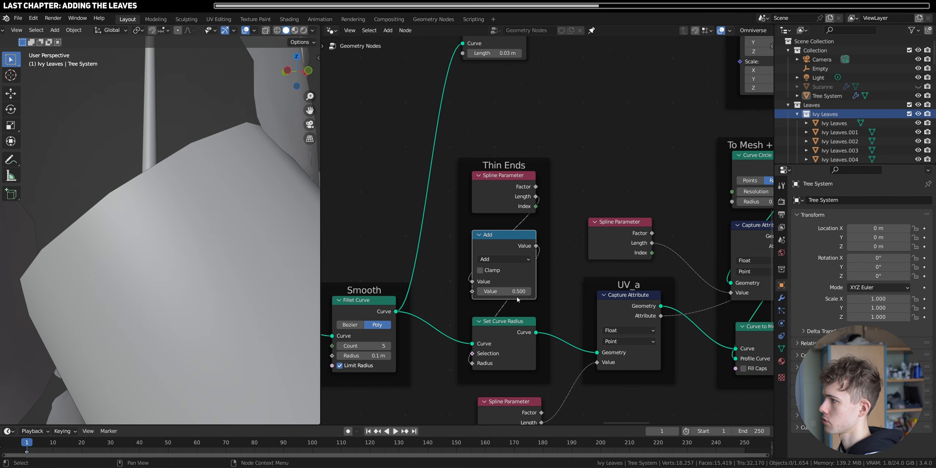
{"action": "left_click_drag", "start_coordinate": [504, 291], "coordinate": [494, 292]}
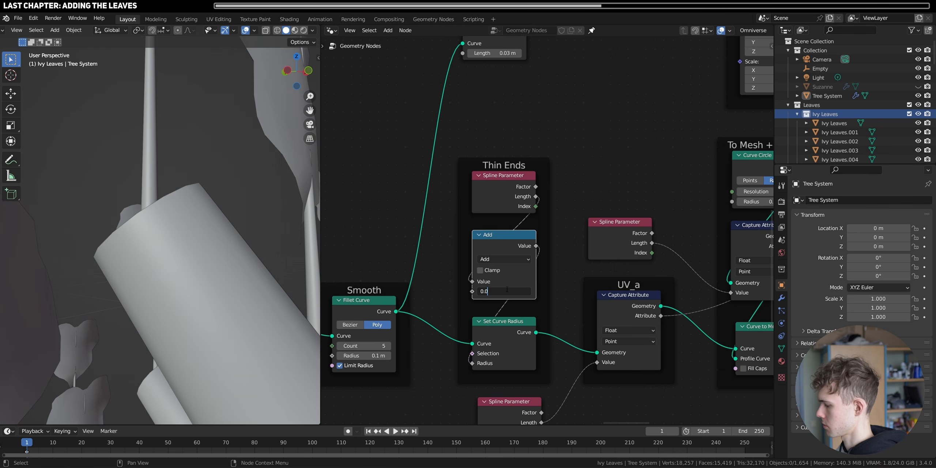
{"action": "key", "text": "Return"}
{"action": "scroll", "coordinate": [140, 248], "scroll_direction": "down", "scroll_amount": 9}
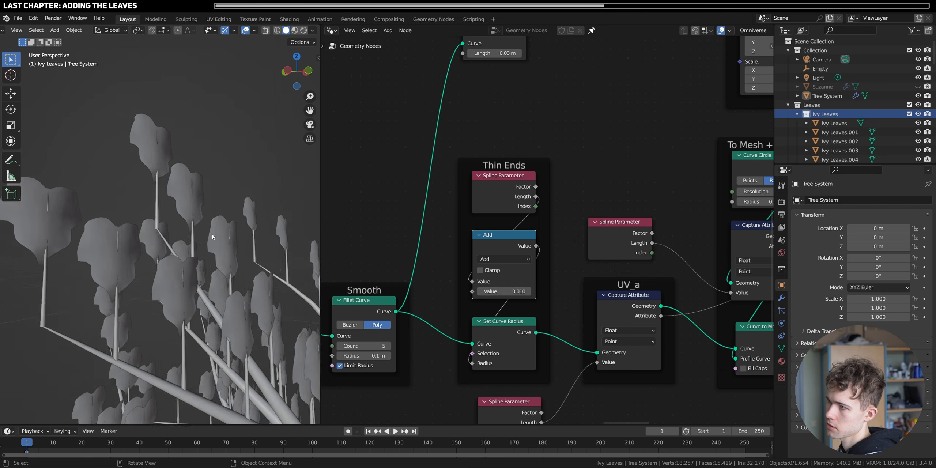
{"action": "middle_click_drag", "start_coordinate": [209, 234], "coordinate": [171, 264]}
{"action": "scroll", "coordinate": [178, 258], "scroll_direction": "up", "scroll_amount": 4}
- Move the stems' Curve Circle and Curve to Mesh nodes farther away from the Set Curve Radius node
{"action": "middle_click_drag", "start_coordinate": [534, 154], "coordinate": [429, 374]}
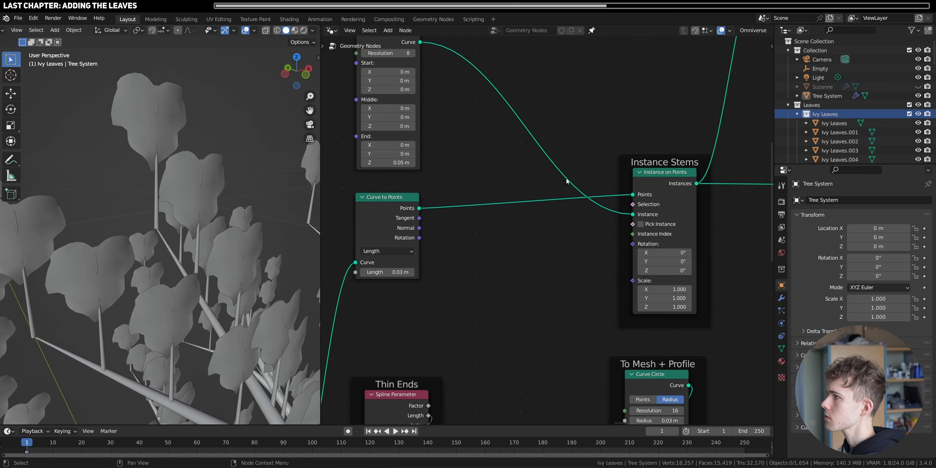
{"action": "middle_click_drag", "start_coordinate": [569, 121], "coordinate": [537, 282]}
{"action": "scroll", "coordinate": [548, 278], "scroll_direction": "down", "scroll_amount": 7}
{"action": "middle_click_drag", "start_coordinate": [603, 261], "coordinate": [443, 369]}
{"action": "scroll", "coordinate": [453, 343], "scroll_direction": "up", "scroll_amount": 4}
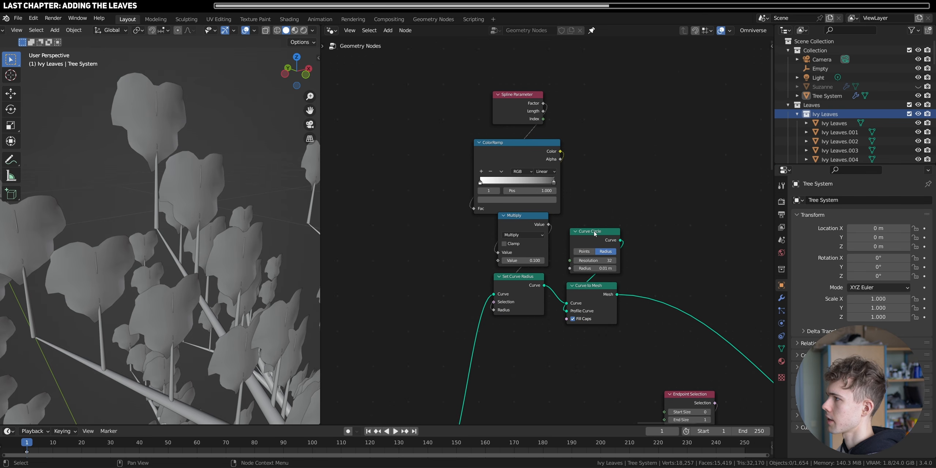
{"action": "left_click_drag", "start_coordinate": [638, 338], "coordinate": [579, 236]}
{"action": "key", "text": "g"}
{"action": "left_click", "coordinate": [632, 223]}
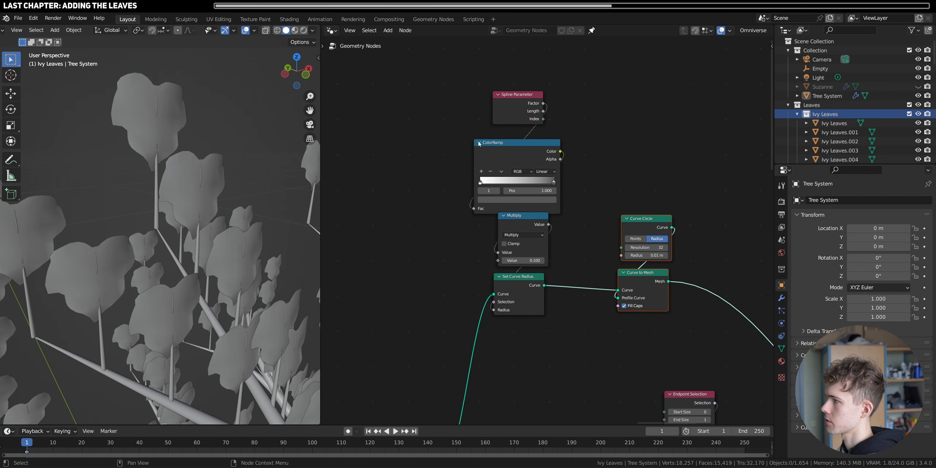
- Collapse the stems' ColorRamp node and set the Multiply value feeding the stem radius to 0.07
{"action": "left_click", "coordinate": [480, 144]}
{"action": "left_click_drag", "start_coordinate": [519, 143], "coordinate": [519, 166]}
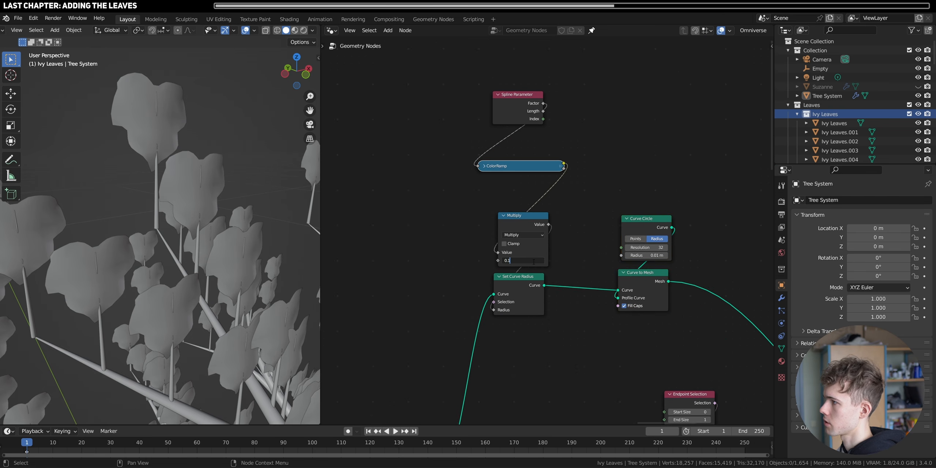
{"action": "left_click", "coordinate": [534, 262]}
{"action": "type", "text": "0.0"}
{"action": "type", "text": "70"}
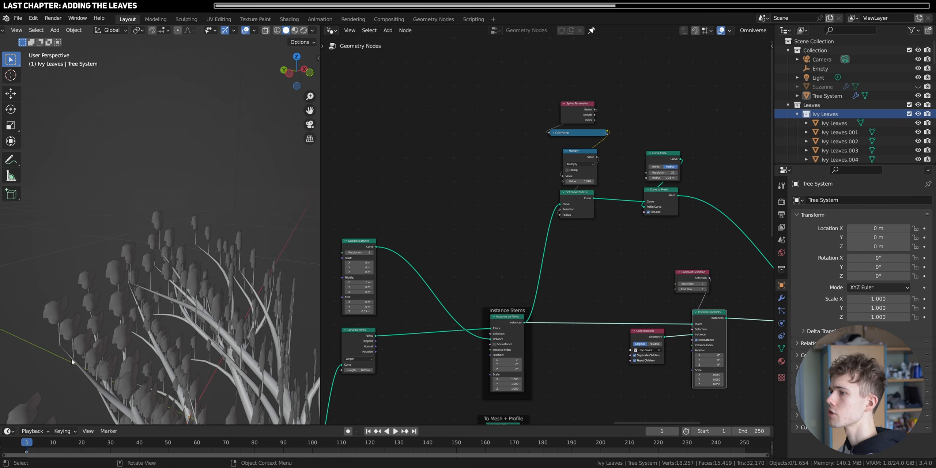
{"action": "middle_click_drag", "start_coordinate": [172, 311], "coordinate": [257, 318]}
{"action": "scroll", "coordinate": [172, 253], "scroll_direction": "up", "scroll_amount": 4}
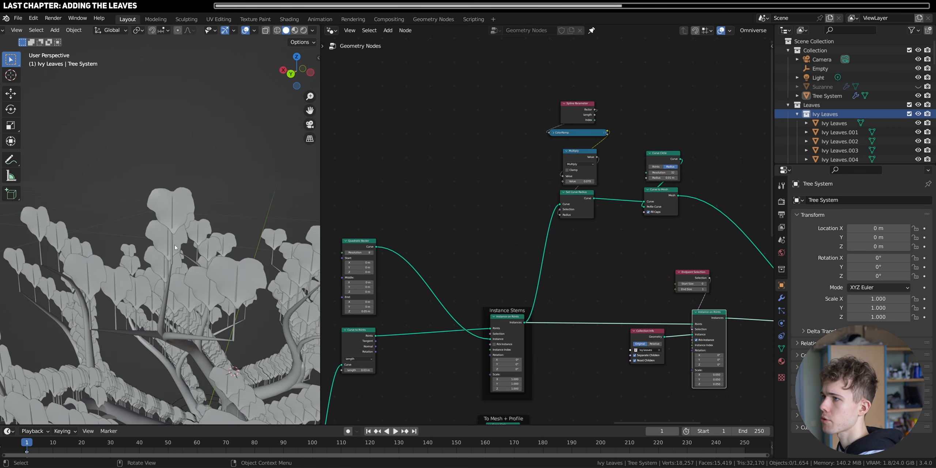
{"action": "scroll", "coordinate": [168, 242], "scroll_direction": "up", "scroll_amount": 3}
{"action": "scroll", "coordinate": [167, 243], "scroll_direction": "up", "scroll_amount": 3}
{"action": "middle_click_drag", "start_coordinate": [168, 243], "coordinate": [139, 237]}
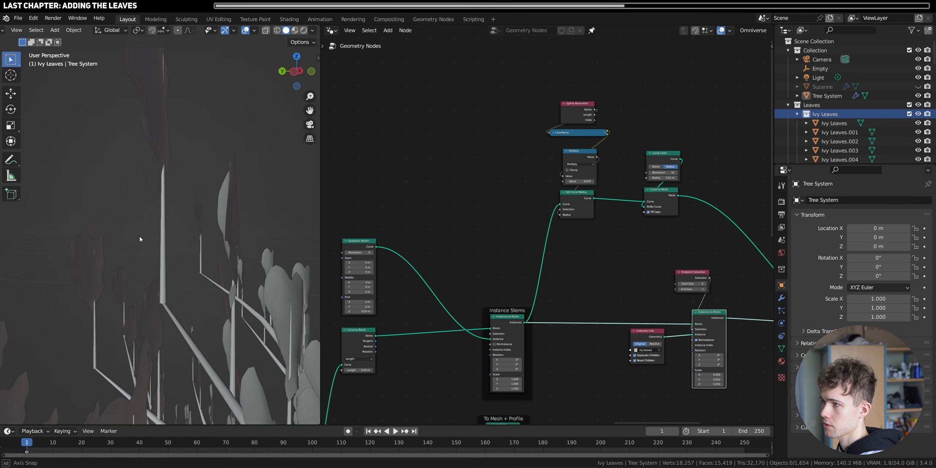
{"action": "scroll", "coordinate": [157, 218], "scroll_direction": "up", "scroll_amount": 3}
{"action": "scroll", "coordinate": [158, 274], "scroll_direction": "down", "scroll_amount": 3}
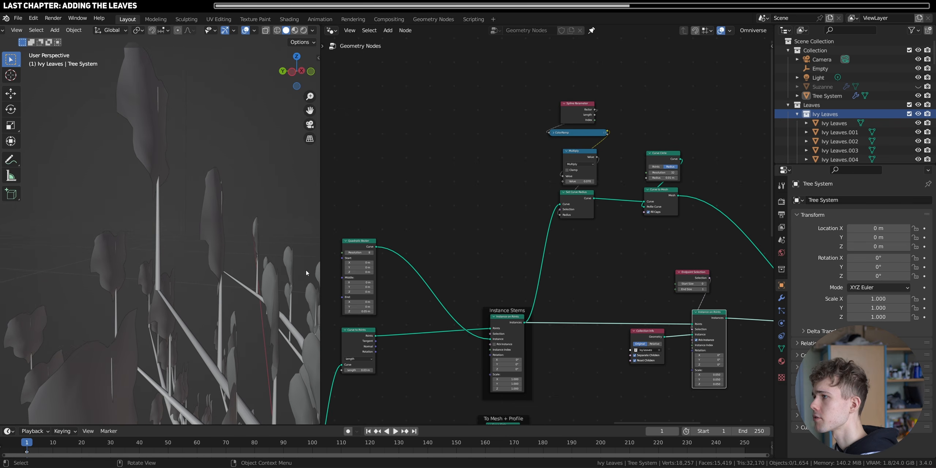
- Bend the stems by setting the Quadratic Bezier's middle point to Y -0.01 m and Z 0.025 m
{"action": "middle_click_drag", "start_coordinate": [403, 288], "coordinate": [560, 254]}
{"action": "scroll", "coordinate": [560, 254], "scroll_direction": "up", "scroll_amount": 8}
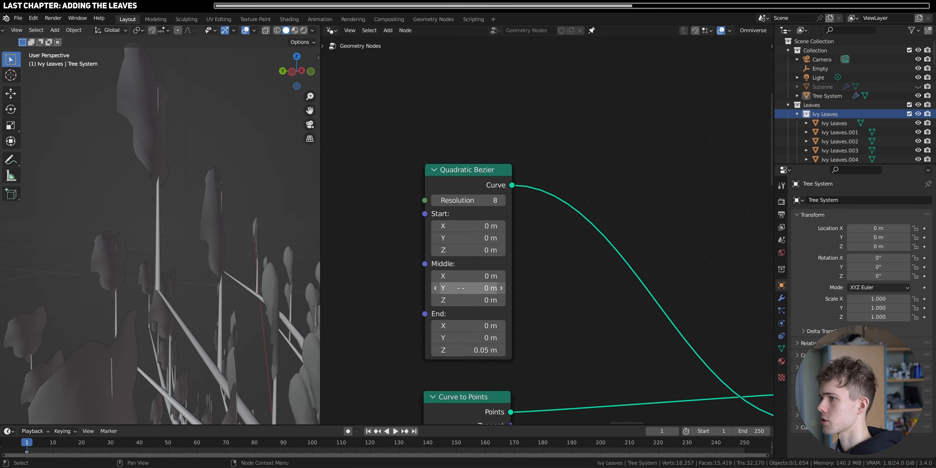
{"action": "left_click_drag", "start_coordinate": [462, 288], "coordinate": [454, 288]}
{"action": "left_click", "coordinate": [475, 300]}
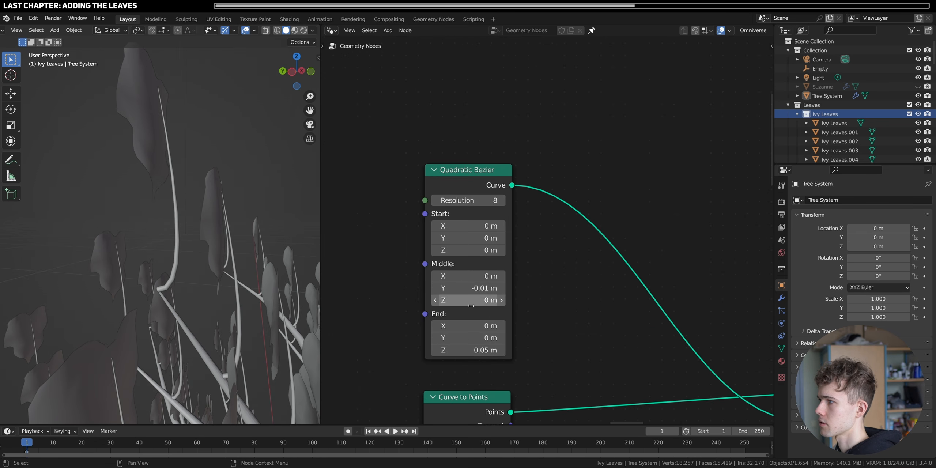
{"action": "type", "text": "0.025"}
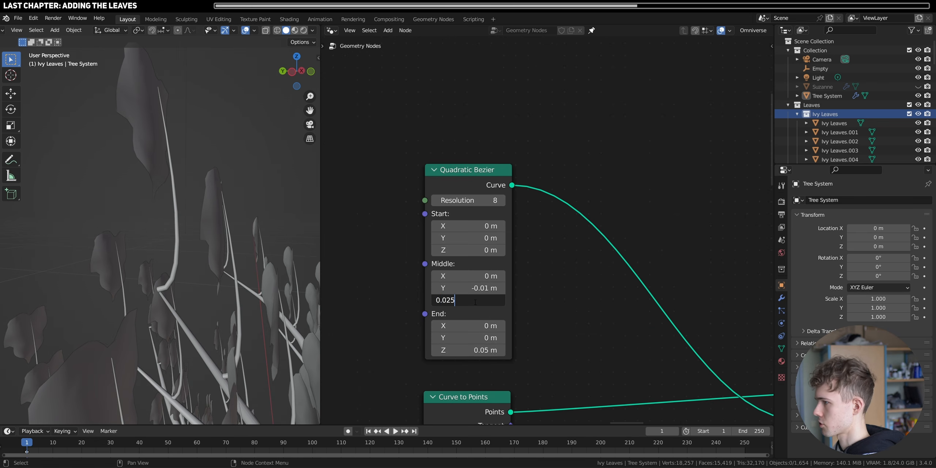
{"action": "key", "text": "Return"}
{"action": "scroll", "coordinate": [198, 206], "scroll_direction": "down", "scroll_amount": 4}
{"action": "middle_click_drag", "start_coordinate": [198, 206], "coordinate": [163, 237]}
{"action": "middle_click", "coordinate": [170, 227], "text": "alt"}
{"action": "scroll", "coordinate": [163, 224], "scroll_direction": "up", "scroll_amount": 4}
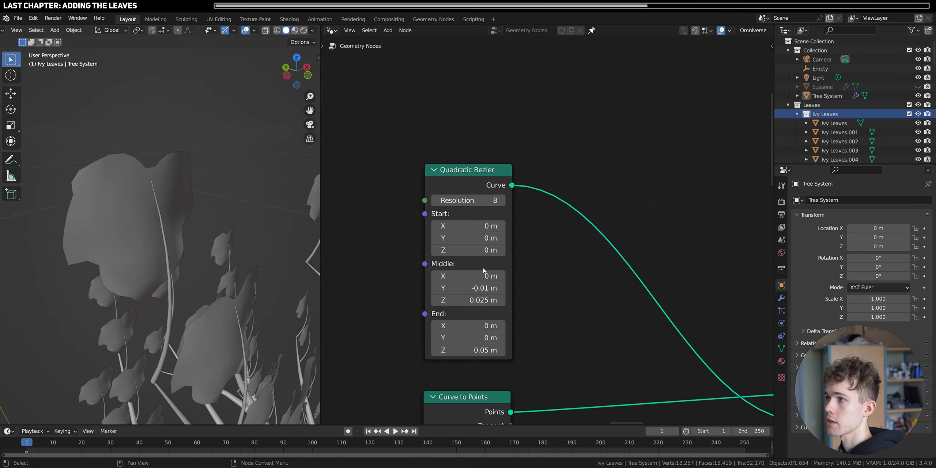
- Add a Curve Tangent node beneath the Ivy Leaves Collection Info node
{"action": "scroll", "coordinate": [484, 271], "scroll_direction": "down", "scroll_amount": 8}
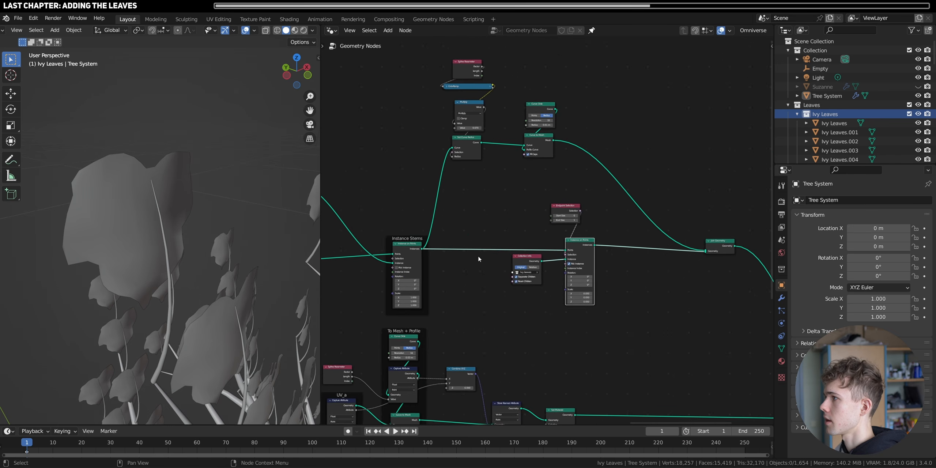
{"action": "scroll", "coordinate": [547, 234], "scroll_direction": "up", "scroll_amount": 2}
{"action": "scroll", "coordinate": [420, 370], "scroll_direction": "up", "scroll_amount": 2}
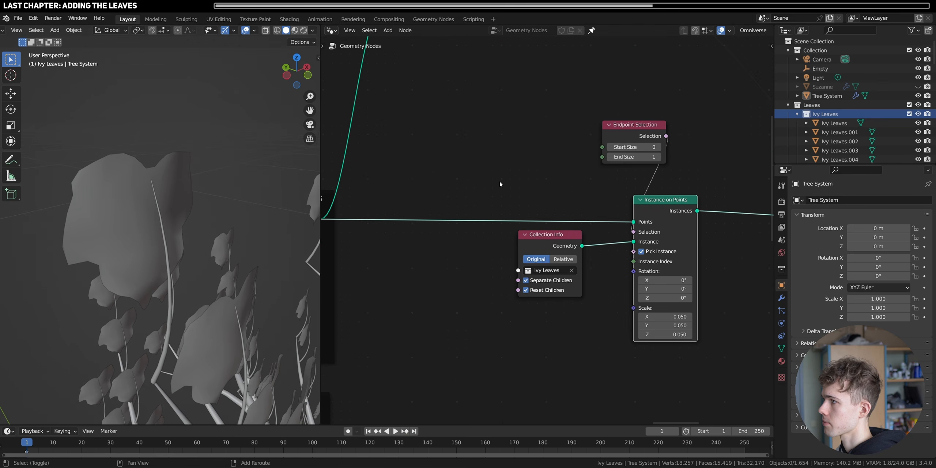
{"action": "key", "text": "shift+a"}
{"action": "type", "text": "Tangent"}
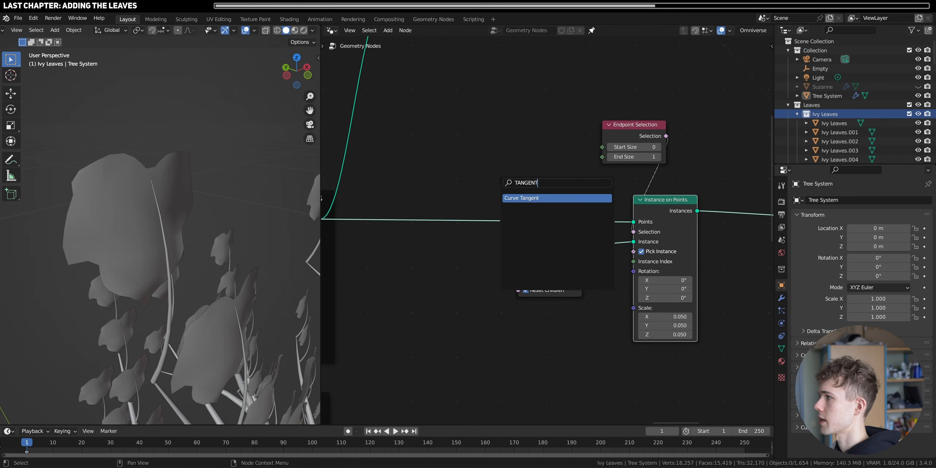
{"action": "key", "text": "Return"}
{"action": "left_click", "coordinate": [531, 363]}
- Examine the direction along the curved stems in the left orthographic view
{"action": "left_click", "coordinate": [287, 75]}
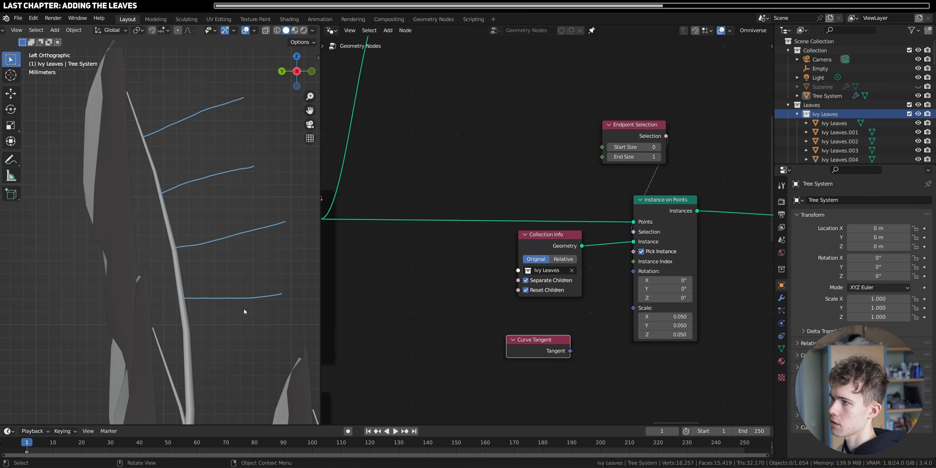
{"action": "scroll", "coordinate": [211, 281], "scroll_direction": "down", "scroll_amount": 4}
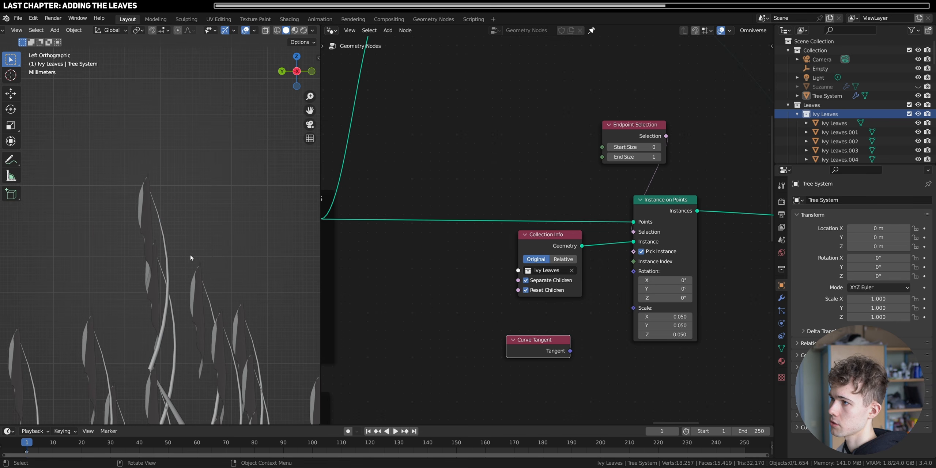
{"action": "scroll", "coordinate": [198, 289], "scroll_direction": "up", "scroll_amount": 5}
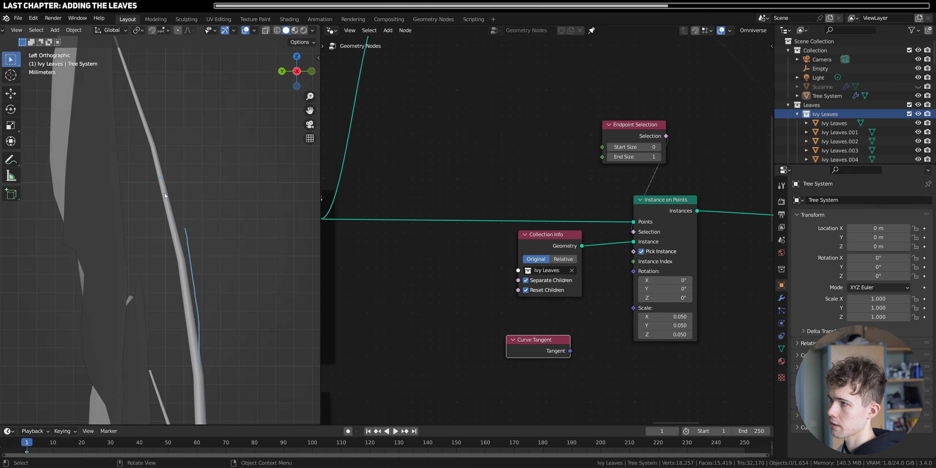
{"action": "scroll", "coordinate": [216, 359], "scroll_direction": "down", "scroll_amount": 3}
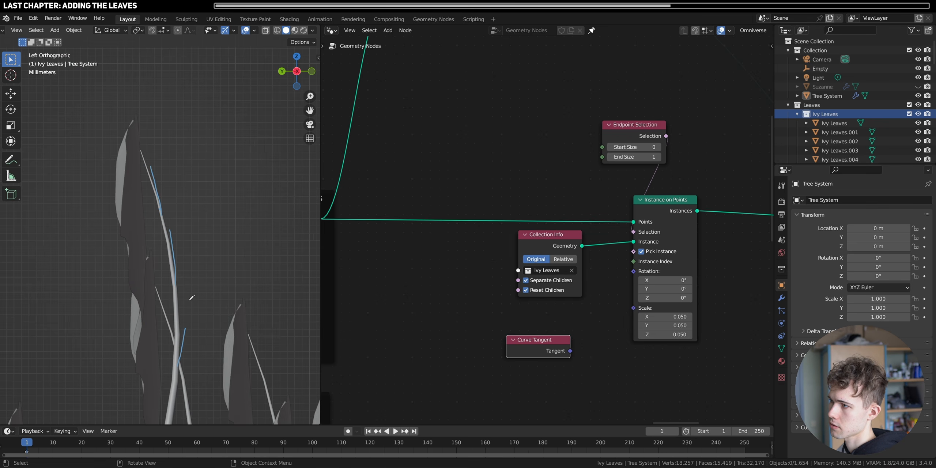
{"action": "scroll", "coordinate": [197, 285], "scroll_direction": "down", "scroll_amount": 3}
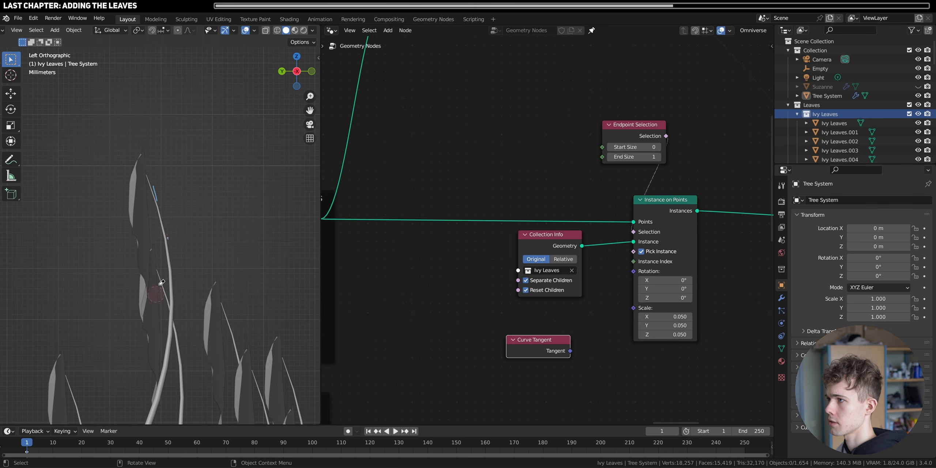
{"action": "scroll", "coordinate": [165, 213], "scroll_direction": "up", "scroll_amount": 3}
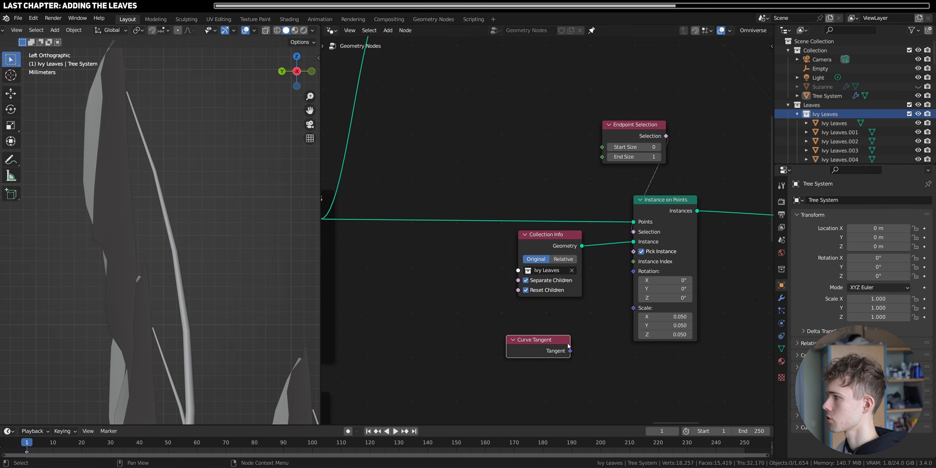
- Add an Align Euler to Vector node between Curve Tangent and the leaves' Instance on Points, spacing the nodes apart
{"action": "key", "text": "shift+a"}
{"action": "type", "text": "ALI"}
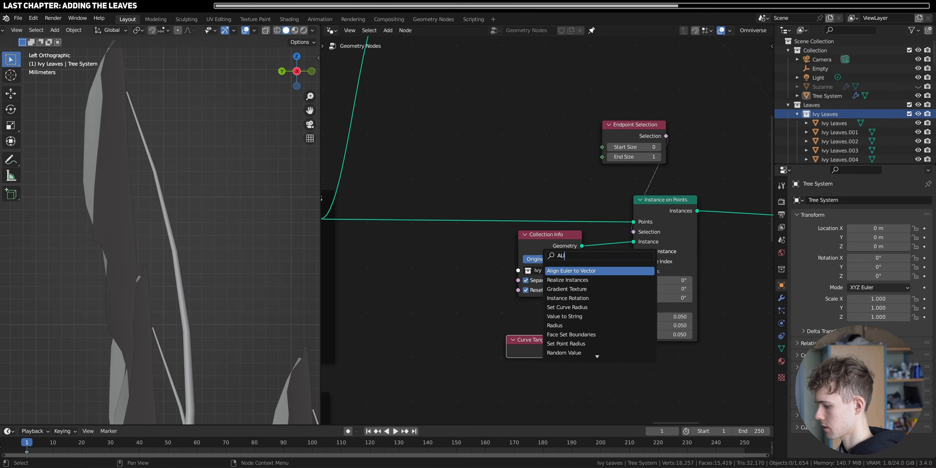
{"action": "type", "text": "GN"}
{"action": "key", "text": "Return"}
{"action": "left_click", "coordinate": [567, 334]}
{"action": "left_click_drag", "start_coordinate": [529, 341], "coordinate": [471, 340]}
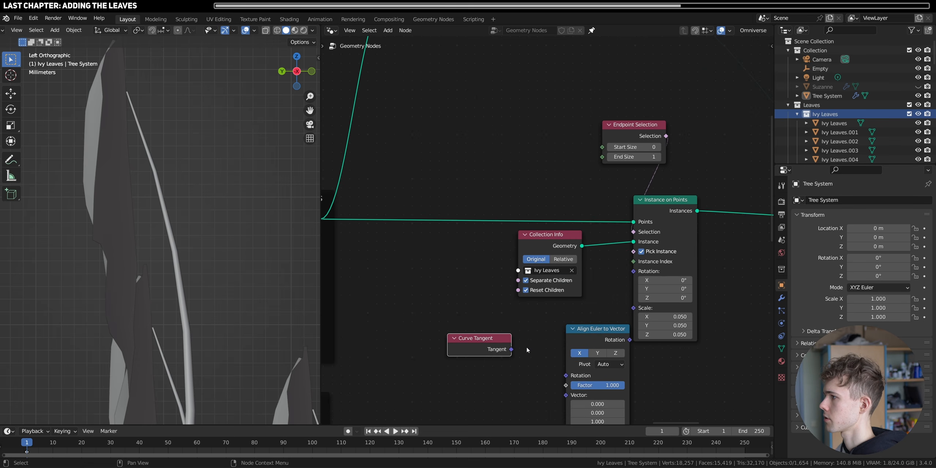
{"action": "left_click_drag", "start_coordinate": [604, 332], "coordinate": [569, 313]}
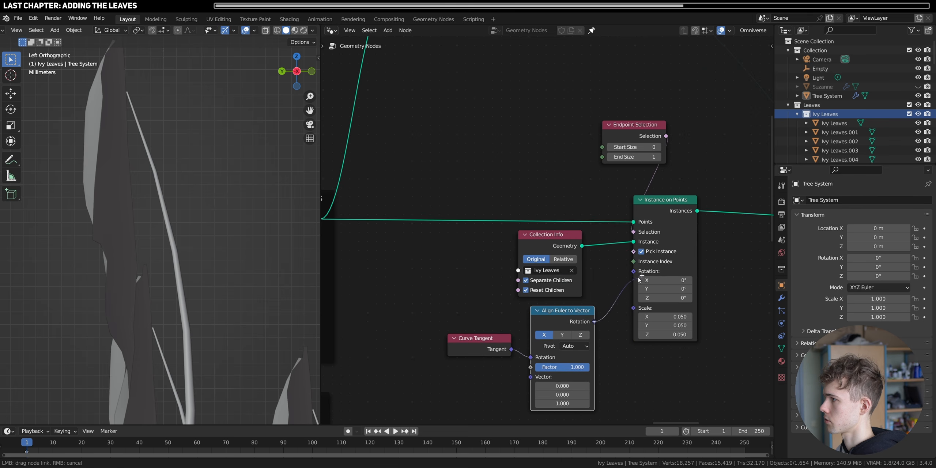
- Drive the leaf instances' rotation with the curve tangent as the Align Euler to Vector node's Vector, aligned on the Z axis
{"action": "left_click_drag", "start_coordinate": [521, 355], "coordinate": [531, 376]}
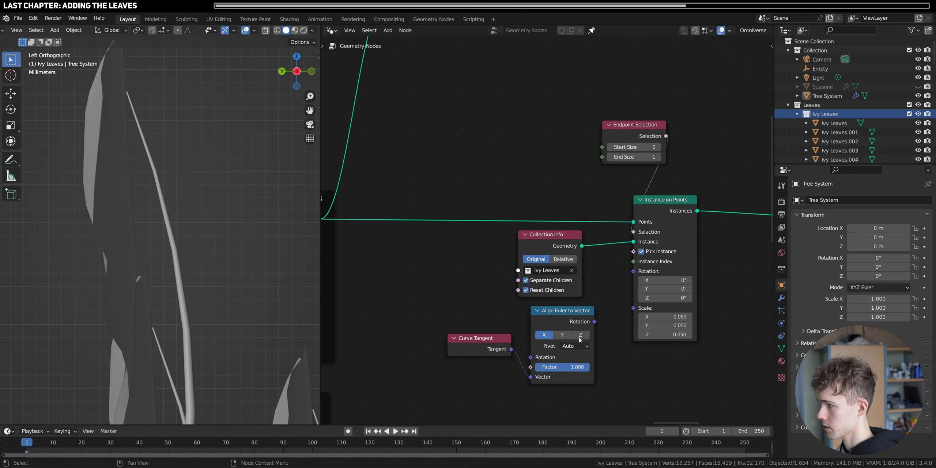
{"action": "left_click_drag", "start_coordinate": [496, 349], "coordinate": [492, 380]}
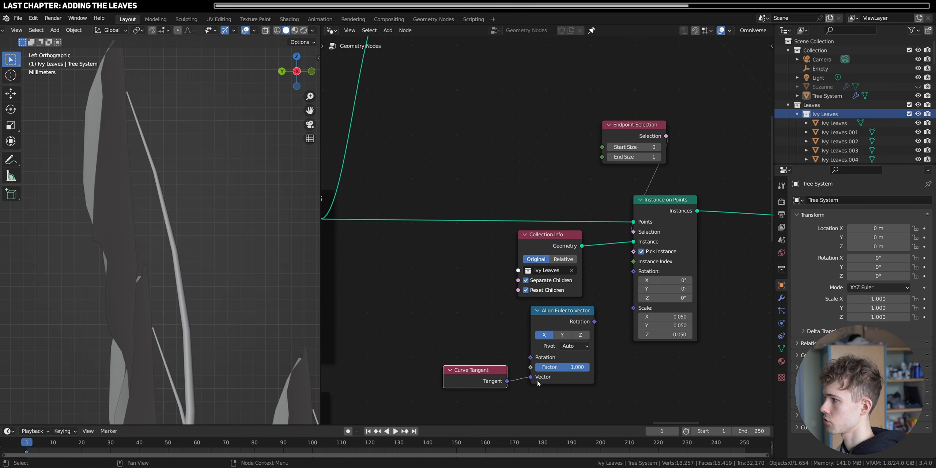
{"action": "left_click_drag", "start_coordinate": [594, 322], "coordinate": [634, 271]}
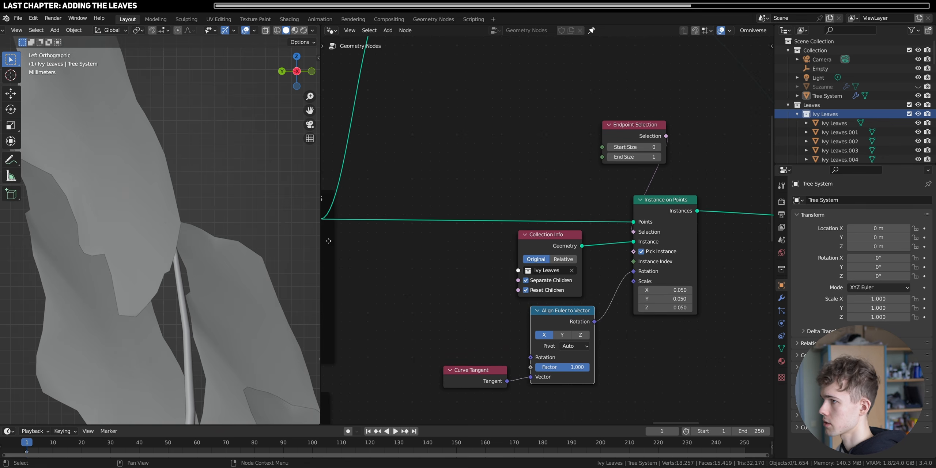
{"action": "left_click", "coordinate": [562, 336]}
{"action": "left_click", "coordinate": [580, 336]}
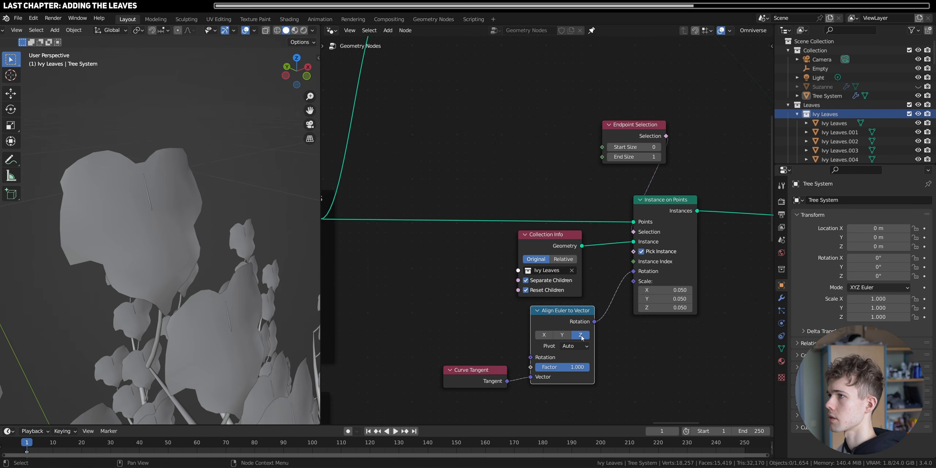
{"action": "middle_click_drag", "start_coordinate": [137, 249], "coordinate": [211, 235]}
- Make room around the Ivy Leaves Collection Info node and insert a Transform node between it and Instance on Points
{"action": "left_click_drag", "start_coordinate": [567, 323], "coordinate": [564, 341]}
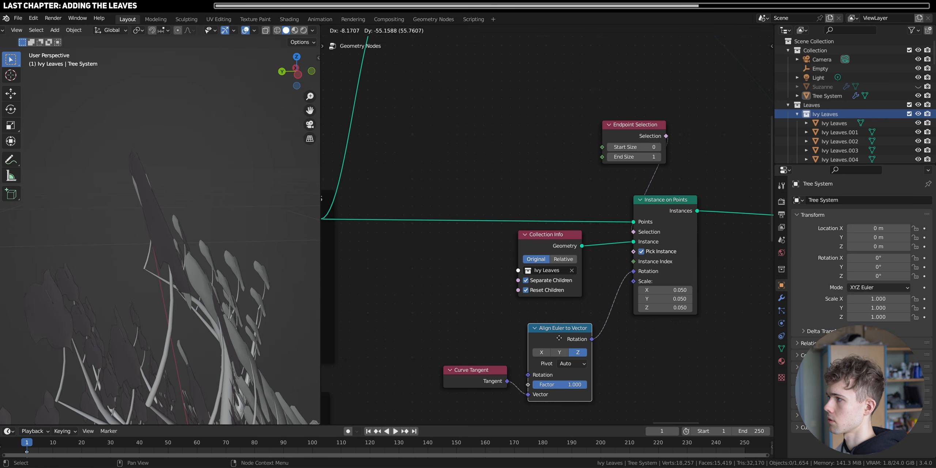
{"action": "left_click_drag", "start_coordinate": [549, 234], "coordinate": [477, 239]}
{"action": "key", "text": "shift+a"}
{"action": "type", "text": "TR"}
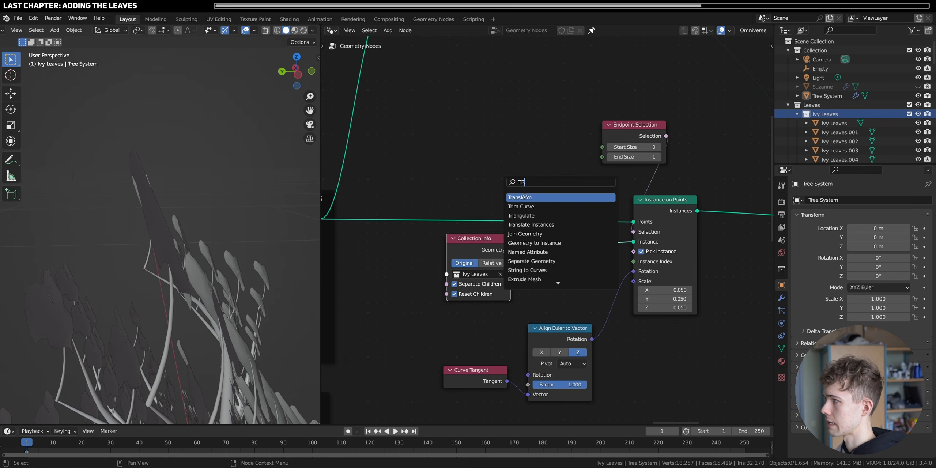
{"action": "key", "text": "Return"}
{"action": "left_click", "coordinate": [576, 308]}
- Set the leaves' Transform node rotation to 180° on Y
{"action": "left_click_drag", "start_coordinate": [564, 319], "coordinate": [668, 319]}
{"action": "left_click", "coordinate": [563, 319]}
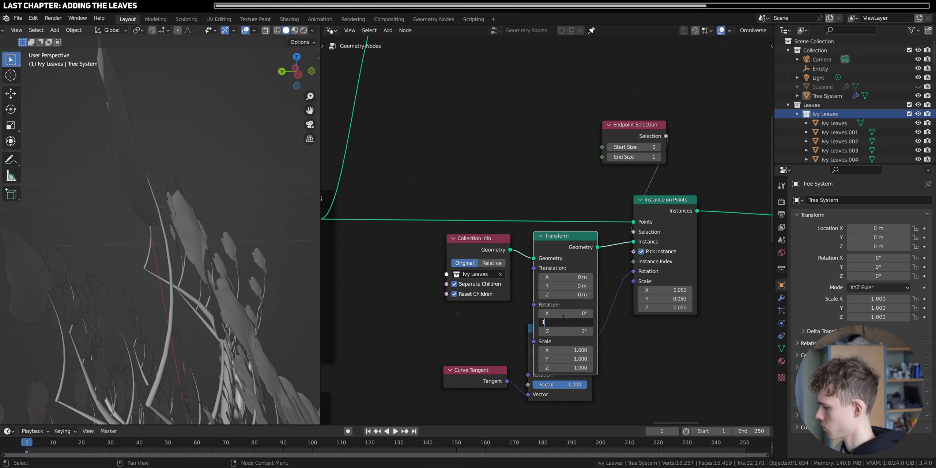
{"action": "key", "text": "Return"}
{"action": "middle_click_drag", "start_coordinate": [154, 223], "coordinate": [231, 212]}
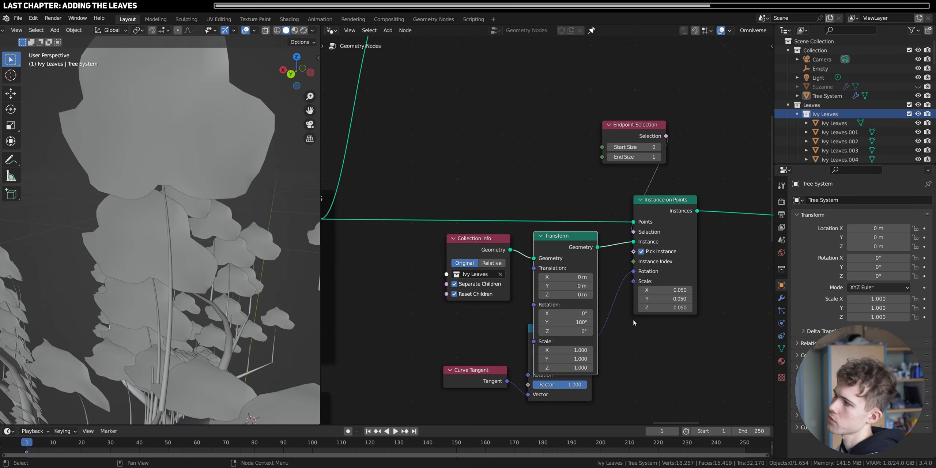
- Collapse the leaves' Transform node and select the tree
{"action": "left_click", "coordinate": [540, 236]}
{"action": "middle_click_drag", "start_coordinate": [242, 264], "coordinate": [175, 239]}
{"action": "scroll", "coordinate": [230, 274], "scroll_direction": "down", "scroll_amount": 6}
{"action": "scroll", "coordinate": [205, 258], "scroll_direction": "up", "scroll_amount": 3}
{"action": "left_click", "coordinate": [203, 256]}
{"action": "scroll", "coordinate": [203, 256], "scroll_direction": "up", "scroll_amount": 3}
{"action": "scroll", "coordinate": [176, 240], "scroll_direction": "up", "scroll_amount": 2}
{"action": "middle_click_drag", "start_coordinate": [179, 239], "coordinate": [236, 245]}
{"action": "middle_click_drag", "start_coordinate": [215, 250], "coordinate": [216, 249]}
{"action": "scroll", "coordinate": [483, 303], "scroll_direction": "down", "scroll_amount": 9}
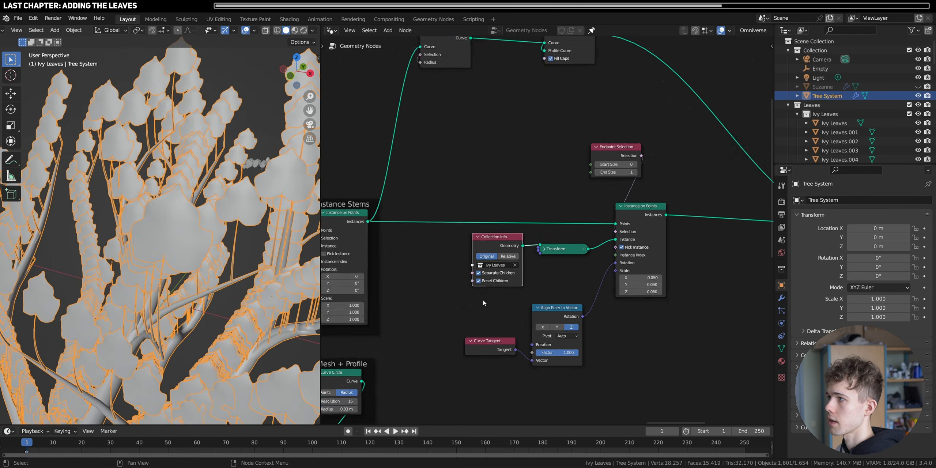
- Add a Random Value node and connect its Value to the Scale of the stems' Instance on Points node
{"action": "middle_click_drag", "start_coordinate": [483, 303], "coordinate": [765, 277]}
{"action": "scroll", "coordinate": [618, 275], "scroll_direction": "up", "scroll_amount": 7}
{"action": "middle_click_drag", "start_coordinate": [619, 274], "coordinate": [534, 273]}
{"action": "key", "text": "shift+a"}
{"action": "left_click", "coordinate": [545, 228]}
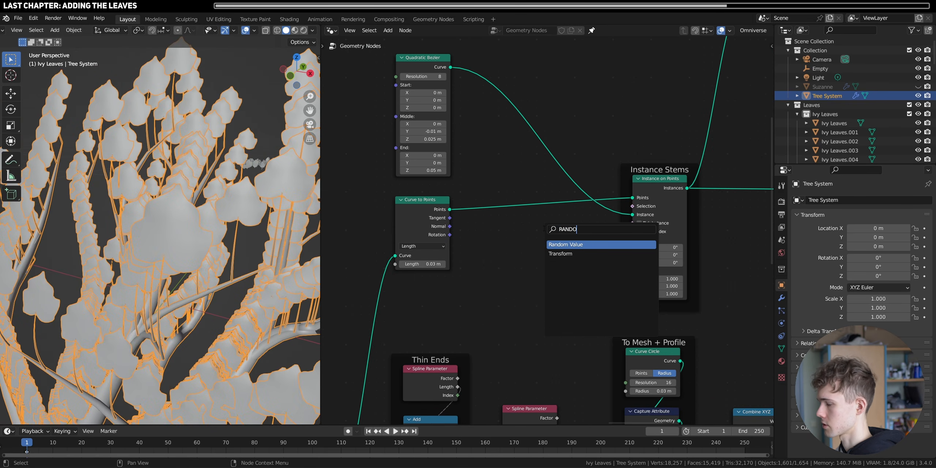
{"action": "left_click", "coordinate": [561, 244]}
{"action": "scroll", "coordinate": [563, 282], "scroll_direction": "up", "scroll_amount": 2}
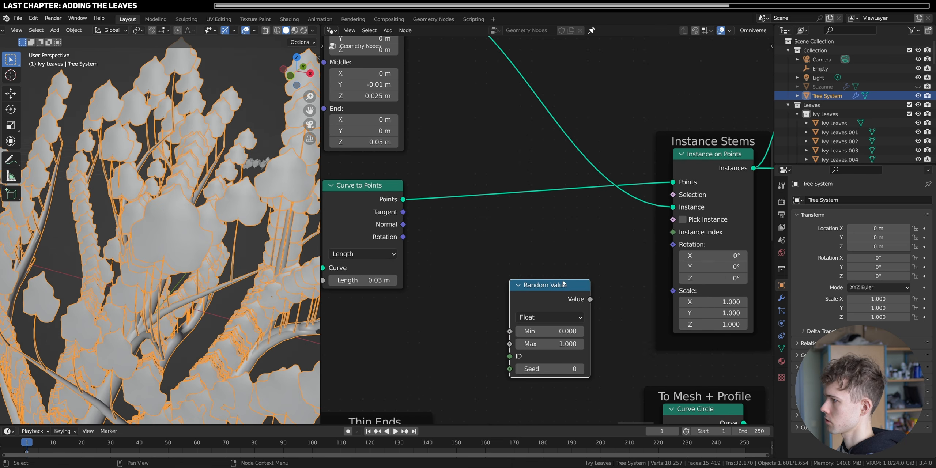
{"action": "left_click_drag", "start_coordinate": [677, 294], "coordinate": [677, 294]}
{"action": "scroll", "coordinate": [261, 351], "scroll_direction": "down", "scroll_amount": 4}
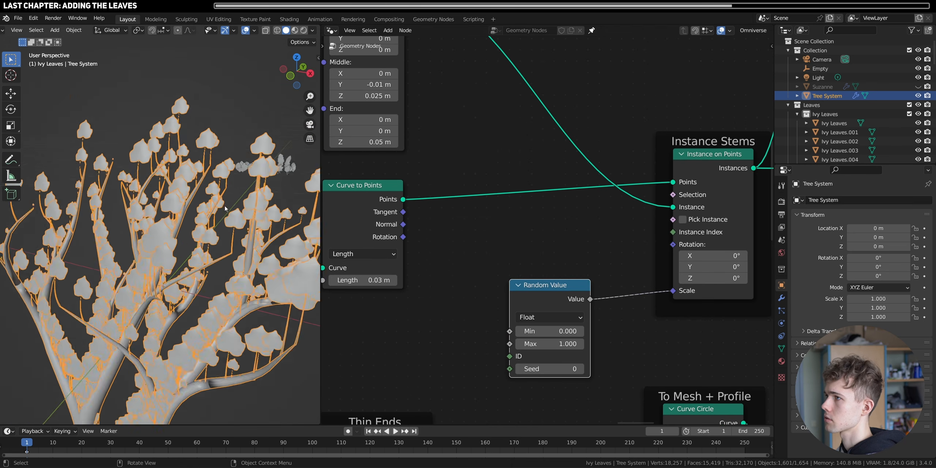
- Deselect the tree and set the stem scale Random Value's Max to 0.780
{"action": "middle_click_drag", "start_coordinate": [260, 354], "coordinate": [288, 361]}
{"action": "left_click", "coordinate": [289, 363]}
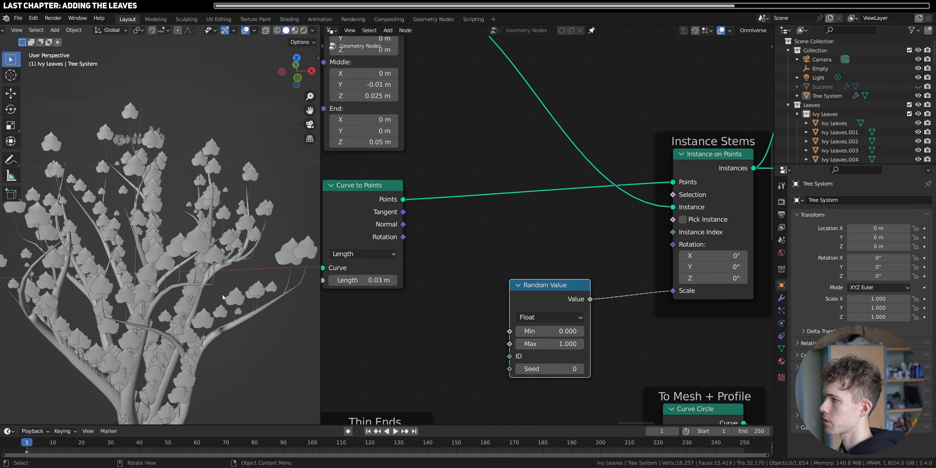
{"action": "middle_click_drag", "start_coordinate": [222, 297], "coordinate": [194, 245]}
{"action": "scroll", "coordinate": [193, 245], "scroll_direction": "up", "scroll_amount": 2}
{"action": "left_click_drag", "start_coordinate": [551, 344], "coordinate": [536, 345]}
{"action": "middle_click_drag", "start_coordinate": [168, 227], "coordinate": [190, 206]}
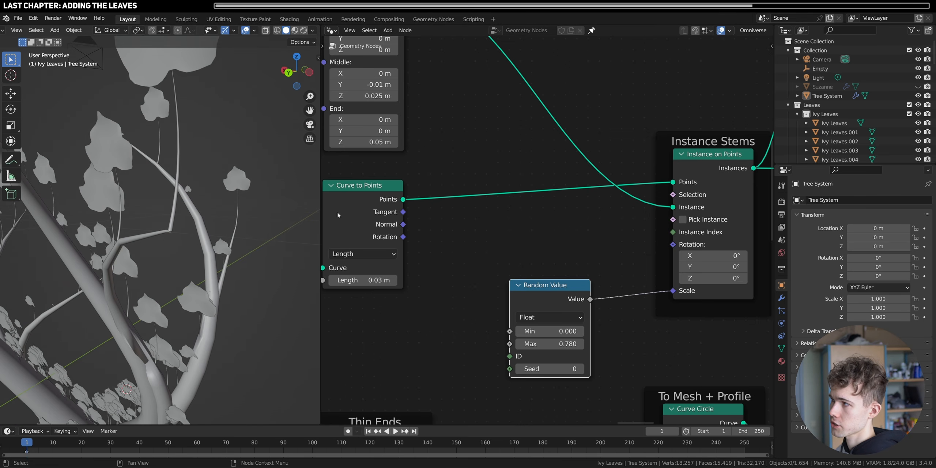
- Connect the Curve to Points Rotation output to the Rotation of the stems' Instance on Points node
{"action": "left_click_drag", "start_coordinate": [357, 209], "coordinate": [356, 206]}
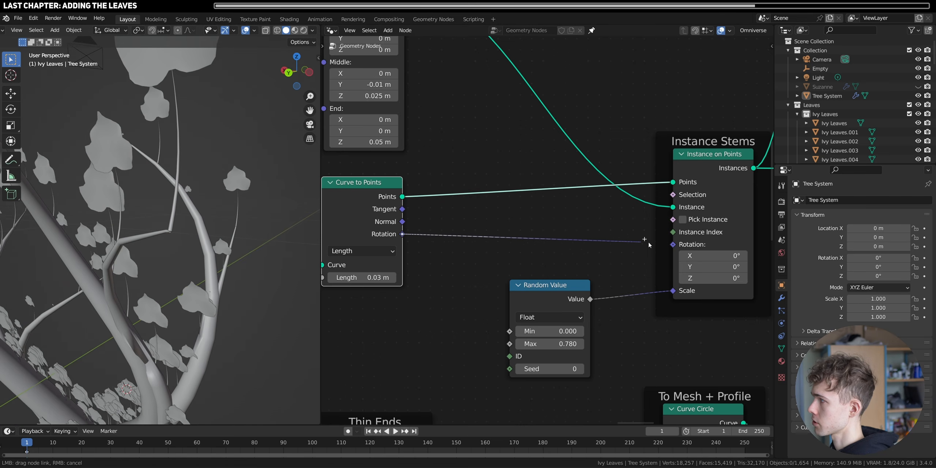
{"action": "left_click_drag", "start_coordinate": [679, 246], "coordinate": [679, 247]}
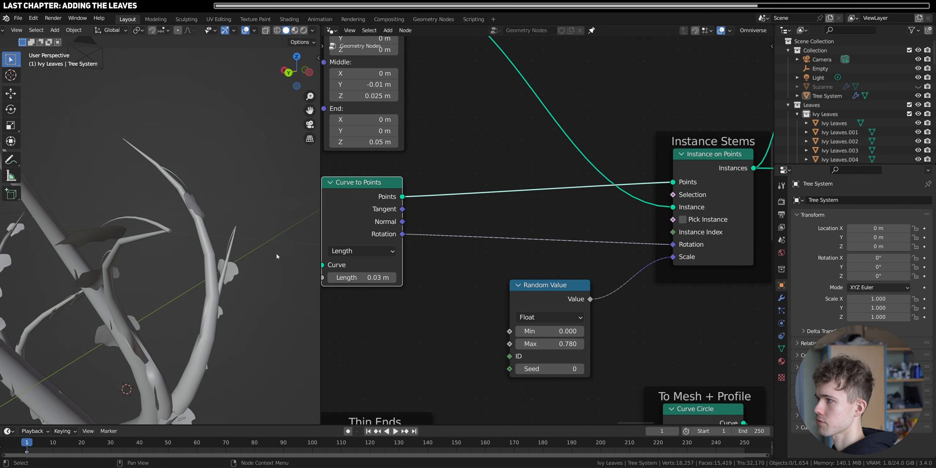
{"action": "middle_click_drag", "start_coordinate": [167, 241], "coordinate": [230, 259]}
- Insert a Rotate Euler node on the stems' rotation link, and arrange it above the Random Value node
{"action": "key", "text": "shift+a"}
{"action": "left_click", "coordinate": [447, 161]}
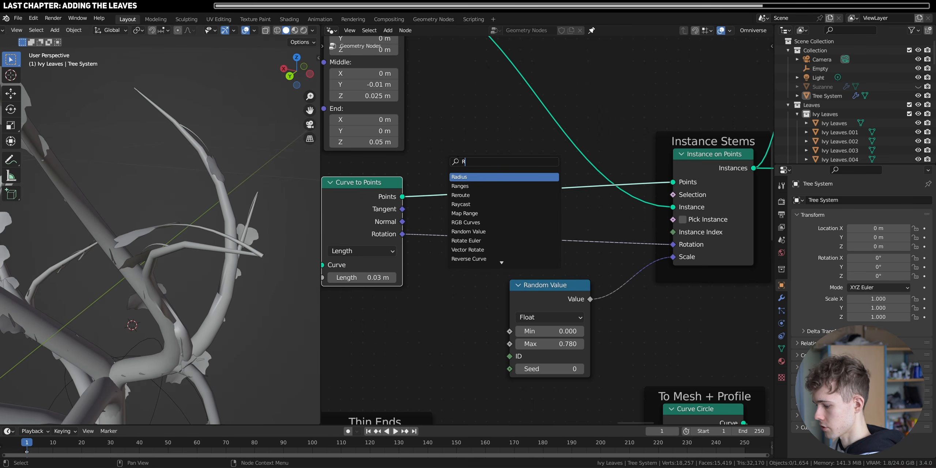
{"action": "type", "text": "ROTE"}
{"action": "key", "text": "Return"}
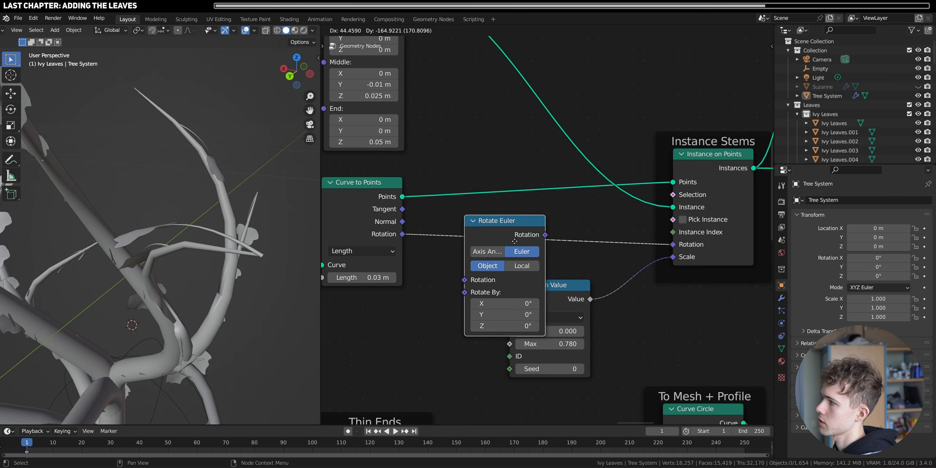
{"action": "left_click_drag", "start_coordinate": [569, 332], "coordinate": [567, 348]}
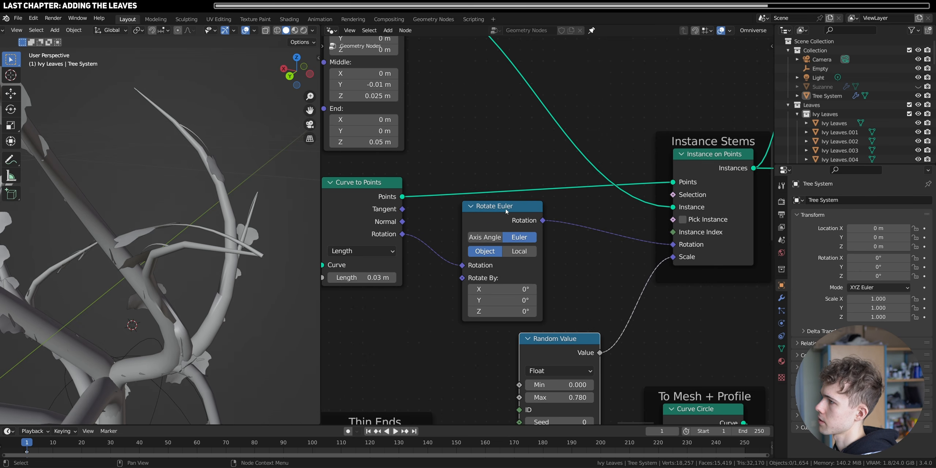
{"action": "left_click_drag", "start_coordinate": [506, 212], "coordinate": [566, 214]}
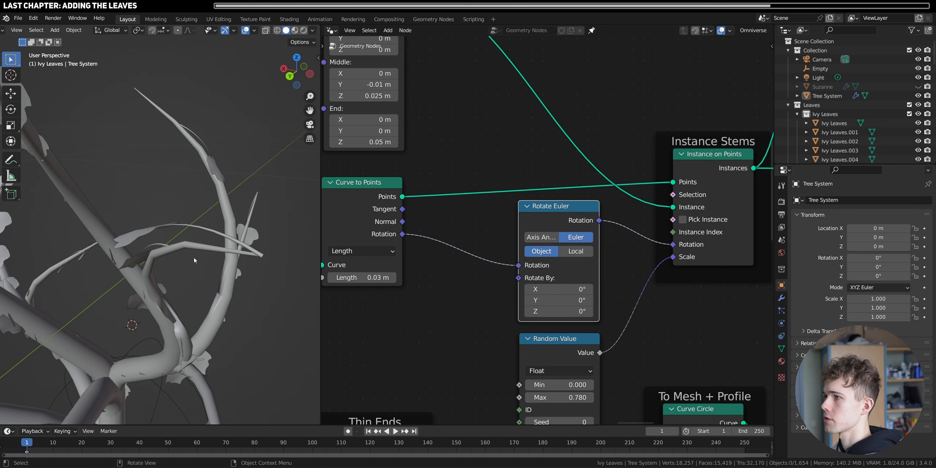
- Switch the stems' Rotate Euler node to Local space and set its X rotation to 180°
{"action": "middle_click_drag", "start_coordinate": [194, 260], "coordinate": [236, 228]}
{"action": "scroll", "coordinate": [236, 227], "scroll_direction": "up", "scroll_amount": 2}
{"action": "middle_click_drag", "start_coordinate": [240, 264], "coordinate": [198, 259], "text": "shift"}
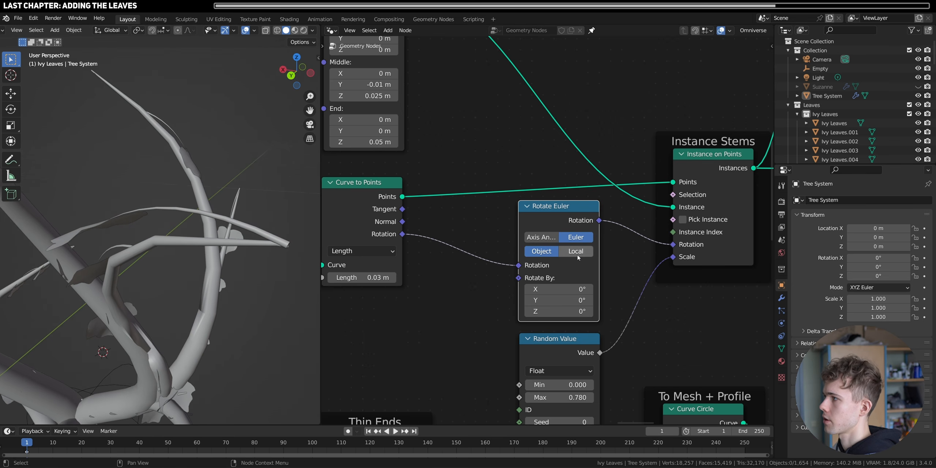
{"action": "left_click_drag", "start_coordinate": [547, 288], "coordinate": [602, 288]}
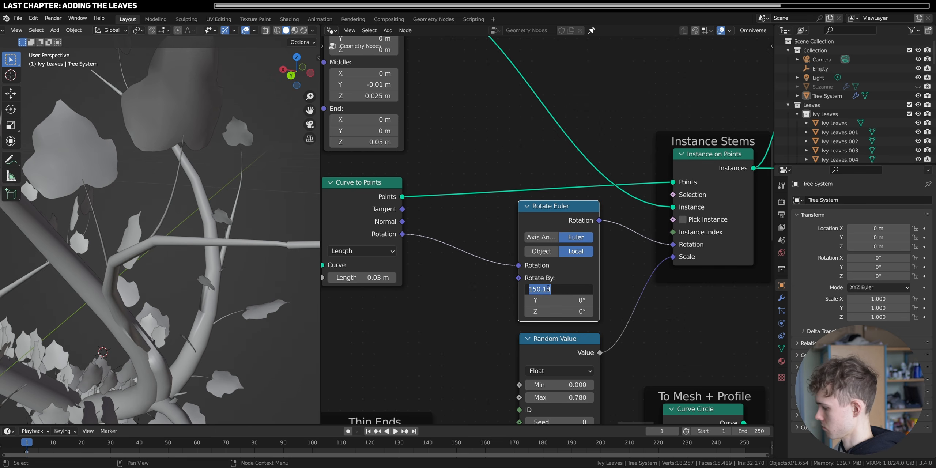
{"action": "type", "text": "0"}
{"action": "key", "text": "Return"}
{"action": "middle_click_drag", "start_coordinate": [234, 285], "coordinate": [121, 252]}
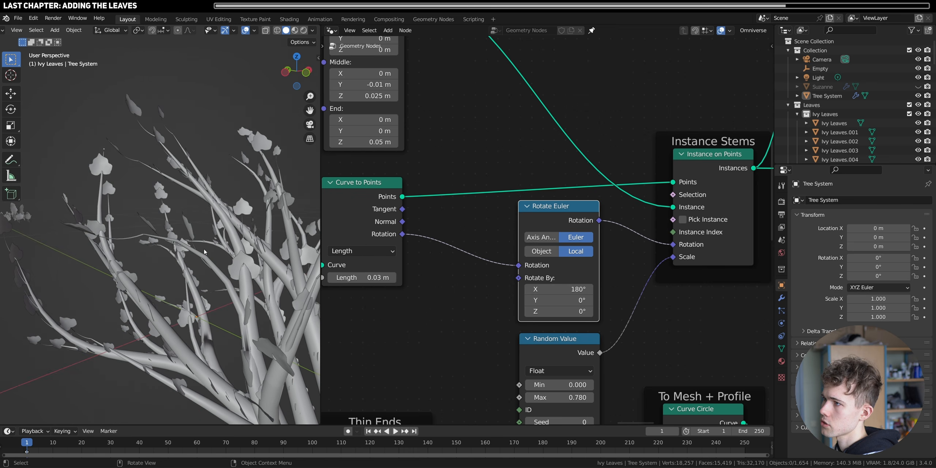
{"action": "middle_click_drag", "start_coordinate": [205, 252], "coordinate": [171, 266]}
{"action": "middle_click_drag", "start_coordinate": [231, 220], "coordinate": [179, 261]}
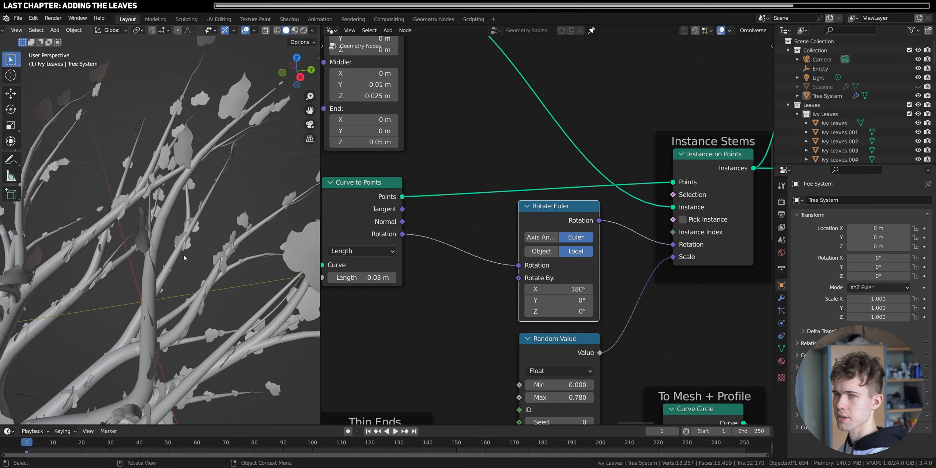
- Add a shared reroute to the two links leaving the stems' Instance on Points node and line it up with that output
{"action": "scroll", "coordinate": [546, 230], "scroll_direction": "down", "scroll_amount": 4}
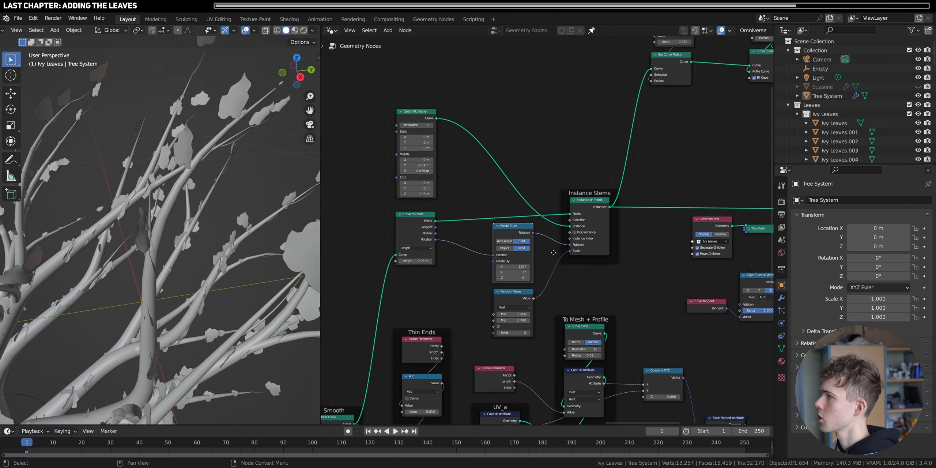
{"action": "middle_click_drag", "start_coordinate": [602, 175], "coordinate": [537, 245]}
{"action": "scroll", "coordinate": [538, 234], "scroll_direction": "up", "scroll_amount": 2}
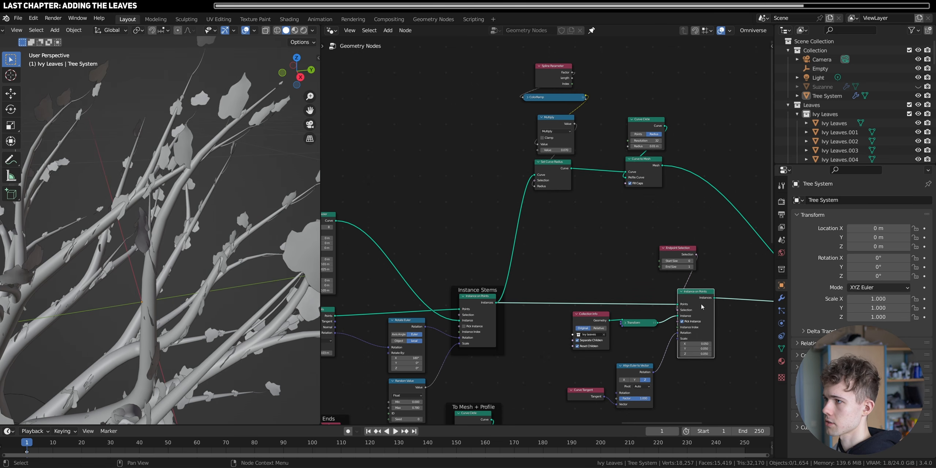
{"action": "scroll", "coordinate": [521, 315], "scroll_direction": "up", "scroll_amount": 2}
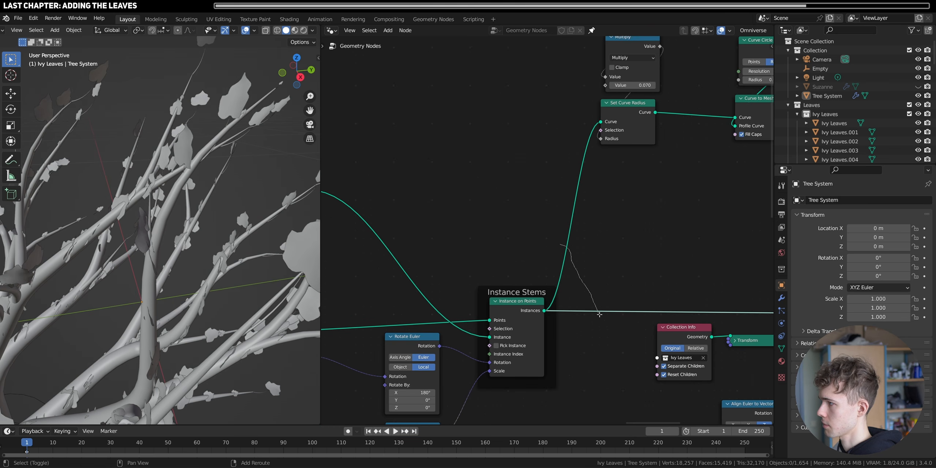
{"action": "right_click_drag", "start_coordinate": [560, 244], "coordinate": [605, 324], "text": "shift"}
{"action": "scroll", "coordinate": [600, 318], "scroll_direction": "down", "scroll_amount": 2}
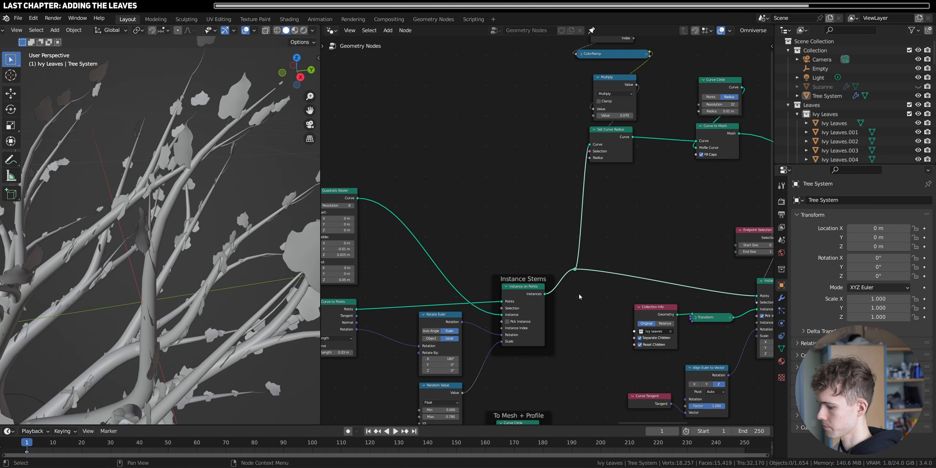
{"action": "key", "text": "g"}
{"action": "left_click", "coordinate": [589, 320]}
- Shift the Quadratic Bezier, Curve to Points, Rotate Euler, Random Value and Instance Stems nodes away from the reroute
{"action": "scroll", "coordinate": [578, 320], "scroll_direction": "down", "scroll_amount": 2}
{"action": "left_click_drag", "start_coordinate": [570, 324], "coordinate": [413, 206]}
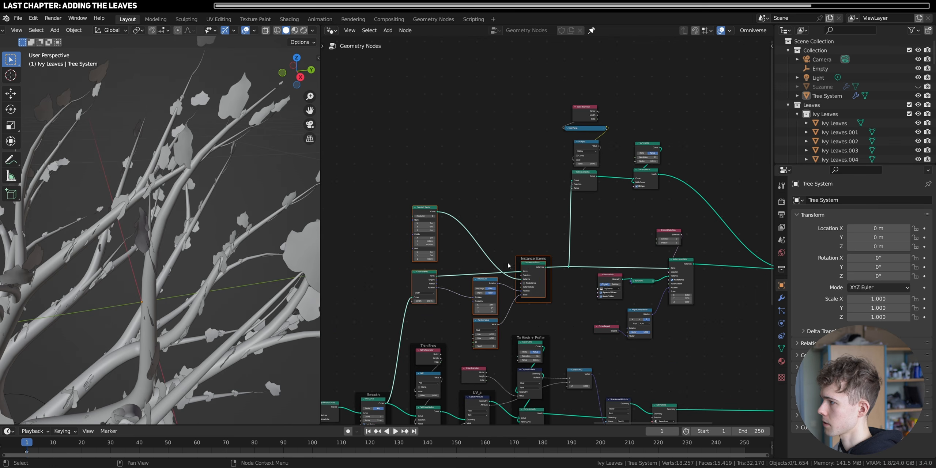
{"action": "key", "text": "g"}
{"action": "left_click", "coordinate": [491, 262]}
{"action": "left_click", "coordinate": [516, 238]}
{"action": "scroll", "coordinate": [549, 230], "scroll_direction": "up", "scroll_amount": 5}
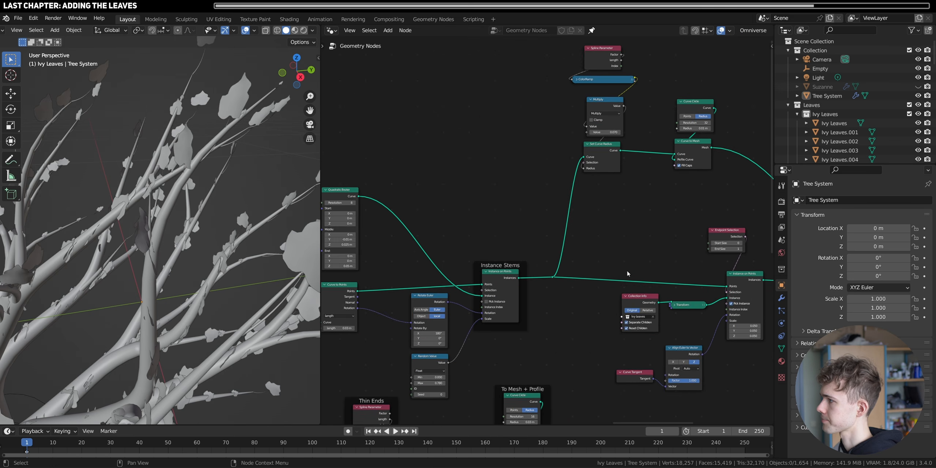
- Move the stem mesh and leaf instancing nodes and the reroute farther from Instance Stems to make room
{"action": "scroll", "coordinate": [627, 273], "scroll_direction": "down", "scroll_amount": 3}
{"action": "left_click_drag", "start_coordinate": [654, 321], "coordinate": [499, 118]}
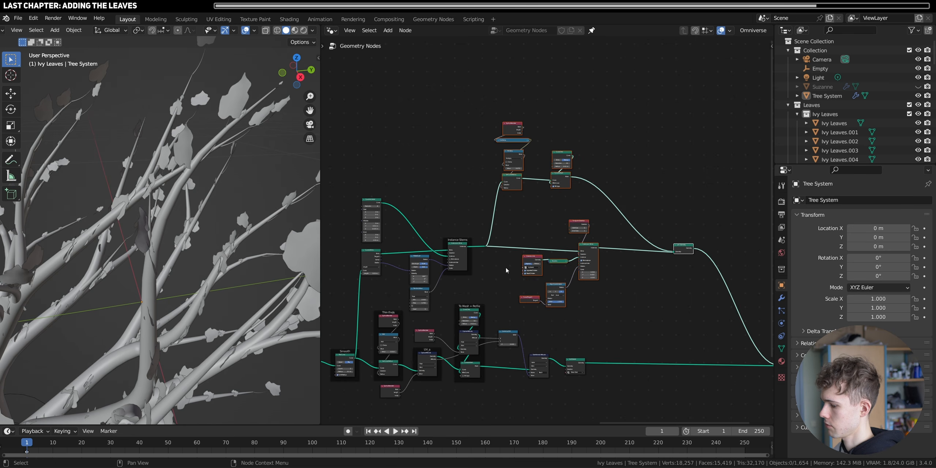
{"action": "key", "text": "g"}
{"action": "left_click", "coordinate": [548, 273]}
{"action": "scroll", "coordinate": [500, 266], "scroll_direction": "up", "scroll_amount": 6}
{"action": "left_click", "coordinate": [462, 279]}
{"action": "left_click", "coordinate": [451, 257]}
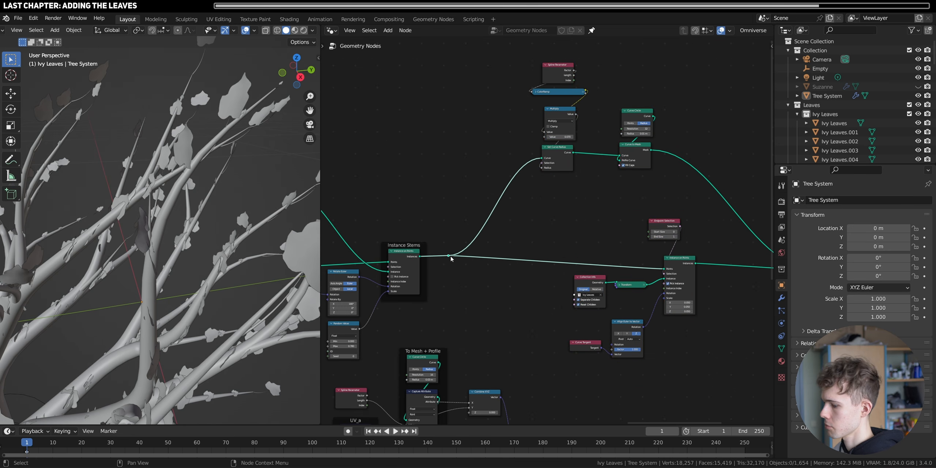
{"action": "left_click_drag", "start_coordinate": [451, 258], "coordinate": [489, 264]}
- Insert a Rotate Instances node between the stems' Instance on Points node and the reroute
{"action": "scroll", "coordinate": [432, 243], "scroll_direction": "up", "scroll_amount": 6}
{"action": "key", "text": "shift+a"}
{"action": "type", "text": "s"}
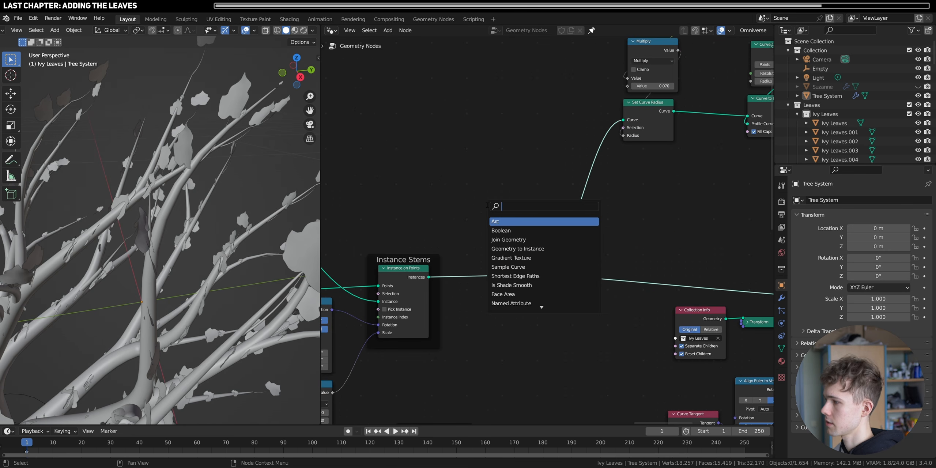
{"action": "type", "text": "rot"}
{"action": "key", "text": "Return"}
{"action": "left_click", "coordinate": [467, 241]}
- Try an X rotation of 98.5° on the stems' Rotate Instances node
{"action": "middle_click_drag", "start_coordinate": [229, 267], "coordinate": [249, 256]}
{"action": "scroll", "coordinate": [154, 230], "scroll_direction": "up", "scroll_amount": 4}
{"action": "left_click_drag", "start_coordinate": [487, 284], "coordinate": [541, 284]}
{"action": "mouse_move", "coordinate": [229, 252]}
{"action": "middle_mouse_down"}
{"action": "mouse_move", "coordinate": [170, 261]}
{"action": "mouse_move", "coordinate": [229, 239]}
{"action": "middle_mouse_up"}
- Add a Random Value node set to Vector above Rotate Instances and connect its Value to the Rotation input
{"action": "key", "text": "shift+a"}
{"action": "key", "text": "s"}
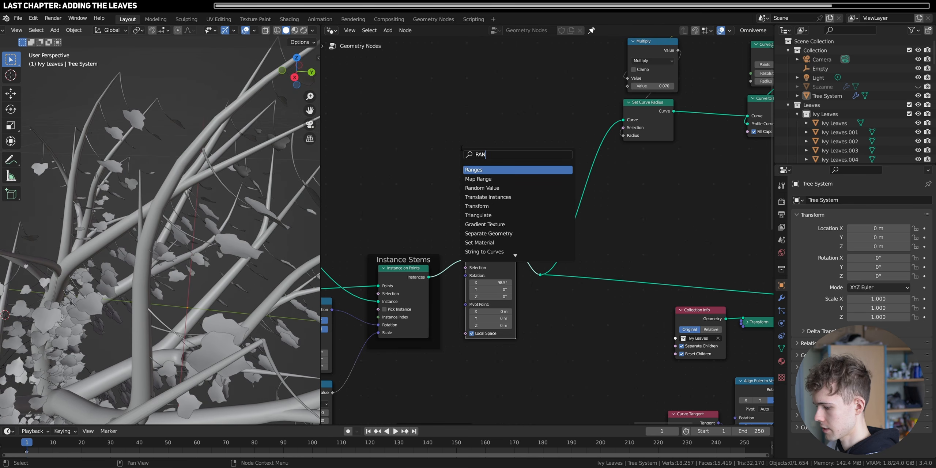
{"action": "left_click", "coordinate": [488, 169]}
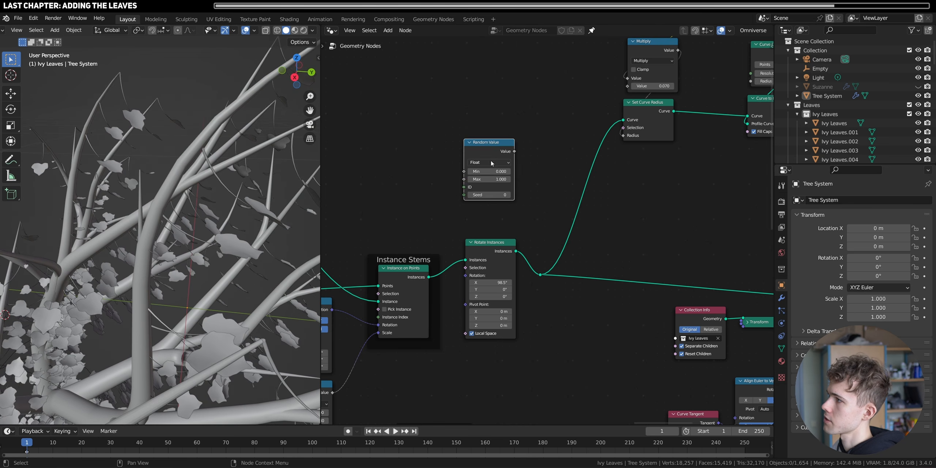
{"action": "left_click", "coordinate": [477, 185]}
{"action": "scroll", "coordinate": [481, 272], "scroll_direction": "up", "scroll_amount": 2}
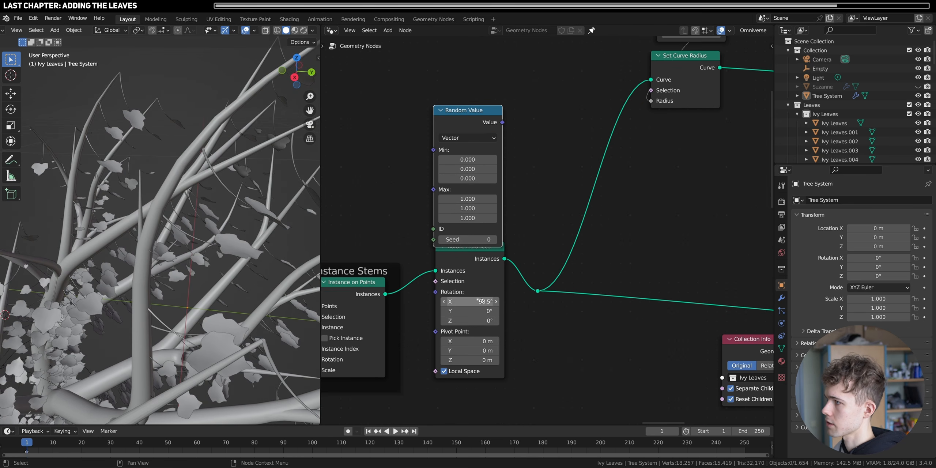
{"action": "scroll", "coordinate": [481, 300], "scroll_direction": "up", "scroll_amount": 2}
{"action": "scroll", "coordinate": [519, 313], "scroll_direction": "down", "scroll_amount": 2}
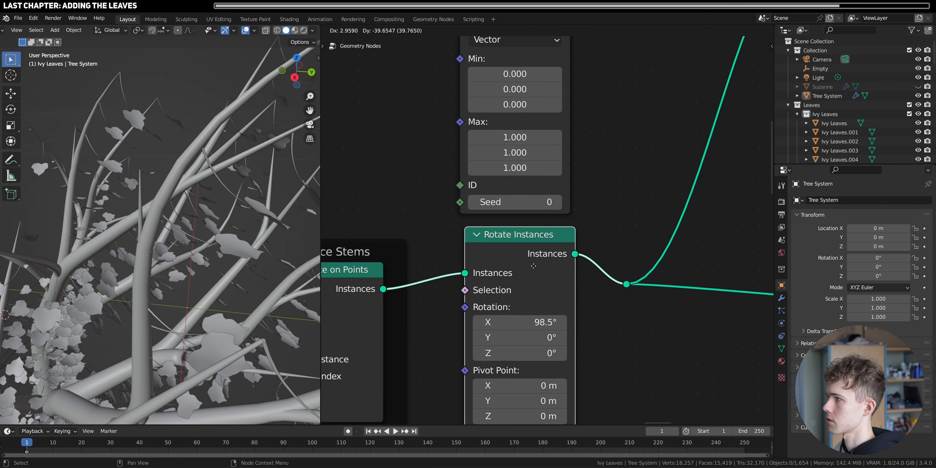
{"action": "left_click_drag", "start_coordinate": [563, 85], "coordinate": [505, 286]}
{"action": "scroll", "coordinate": [553, 204], "scroll_direction": "up", "scroll_amount": 1}
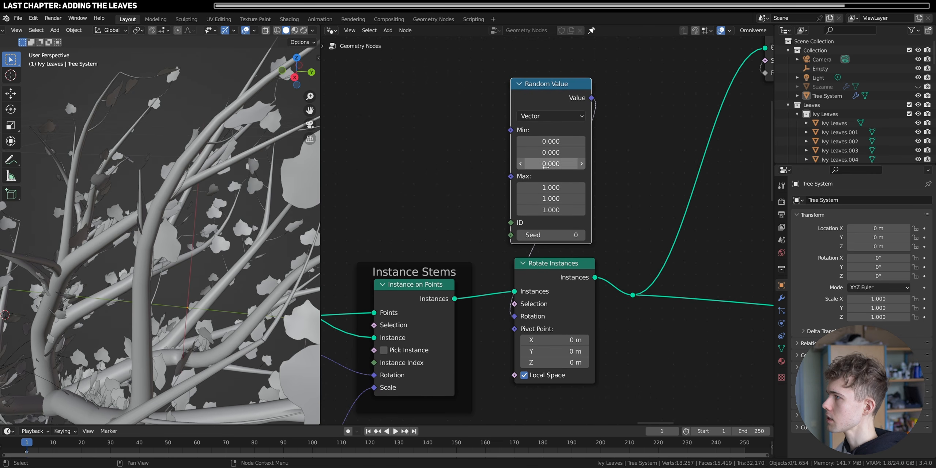
- Set all three Max components of the vector Random Value node to 0
{"action": "left_click_drag", "start_coordinate": [549, 187], "coordinate": [549, 210]}
{"action": "type", "text": "0"}
{"action": "key", "text": "Return"}
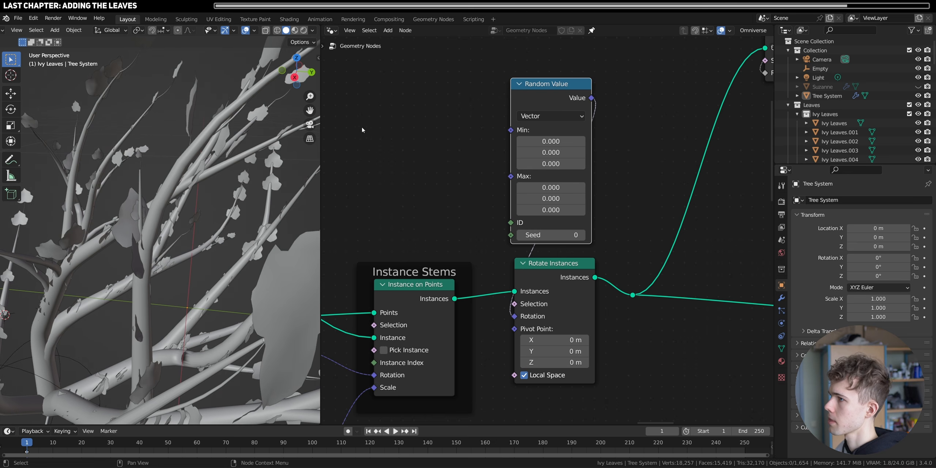
- Set the stem rotation's random X range to a Min of 0.950 and a Max of 1.050
{"action": "middle_click_drag", "start_coordinate": [141, 215], "coordinate": [218, 185]}
{"action": "scroll", "coordinate": [180, 206], "scroll_direction": "up", "scroll_amount": 3}
{"action": "left_click_drag", "start_coordinate": [548, 190], "coordinate": [610, 190]}
{"action": "scroll", "coordinate": [282, 275], "scroll_direction": "down", "scroll_amount": 1}
{"action": "middle_click_drag", "start_coordinate": [281, 274], "coordinate": [198, 243]}
{"action": "left_click_drag", "start_coordinate": [544, 141], "coordinate": [579, 140]}
{"action": "left_click_drag", "start_coordinate": [568, 186], "coordinate": [534, 187]}
{"action": "middle_click_drag", "start_coordinate": [227, 256], "coordinate": [260, 289]}
{"action": "middle_click_drag", "start_coordinate": [219, 252], "coordinate": [179, 239], "text": "shift"}
{"action": "scroll", "coordinate": [176, 236], "scroll_direction": "up", "scroll_amount": 3}
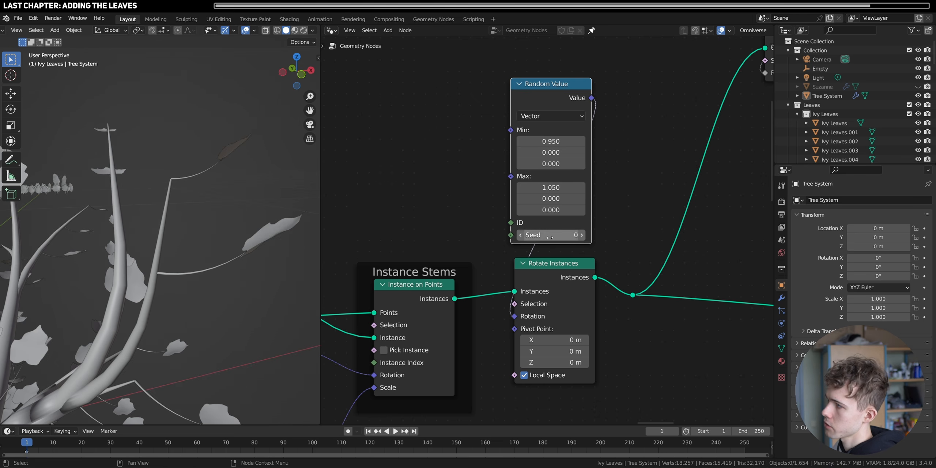
- Set the stem rotation's random Z range from -10.200 to 6.600 and its Y range from -0.420 to 0.690
{"action": "mouse_move", "coordinate": [546, 210]}
{"action": "left_mouse_down"}
{"action": "mouse_move", "coordinate": [581, 210]}
{"action": "mouse_move", "coordinate": [544, 210]}
{"action": "left_mouse_up"}
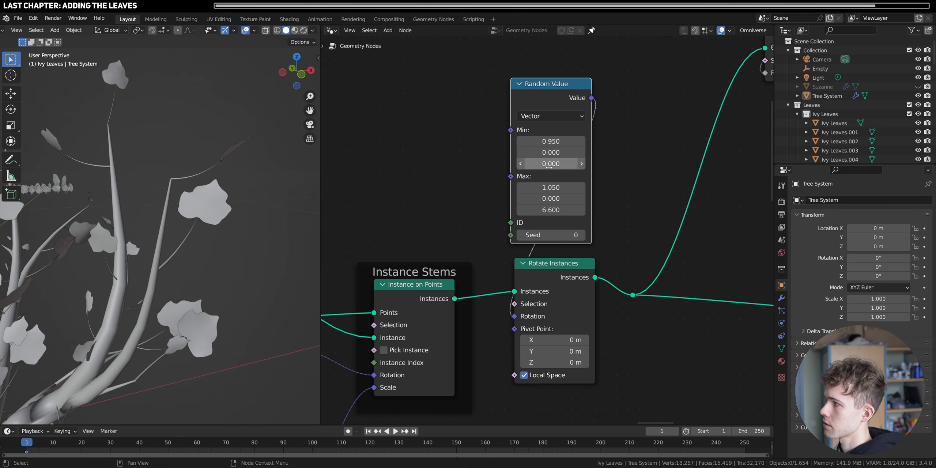
{"action": "left_click_drag", "start_coordinate": [551, 164], "coordinate": [509, 164]}
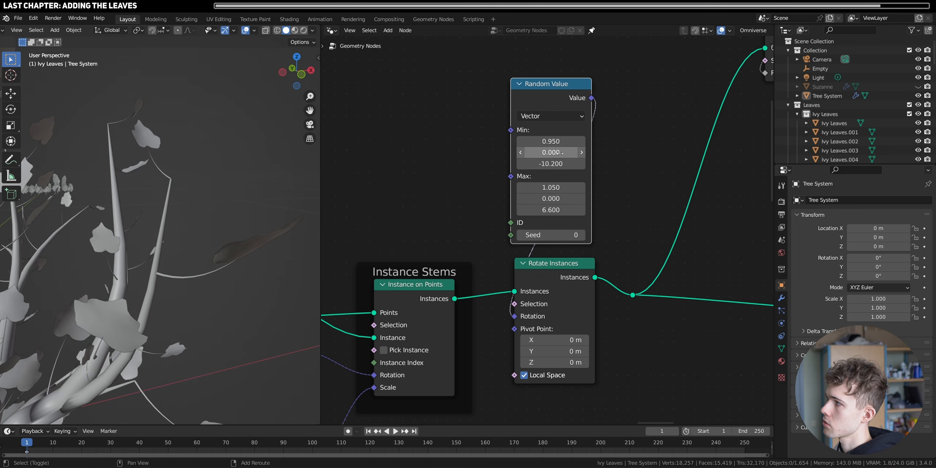
{"action": "left_click_drag", "start_coordinate": [562, 152], "coordinate": [547, 153]}
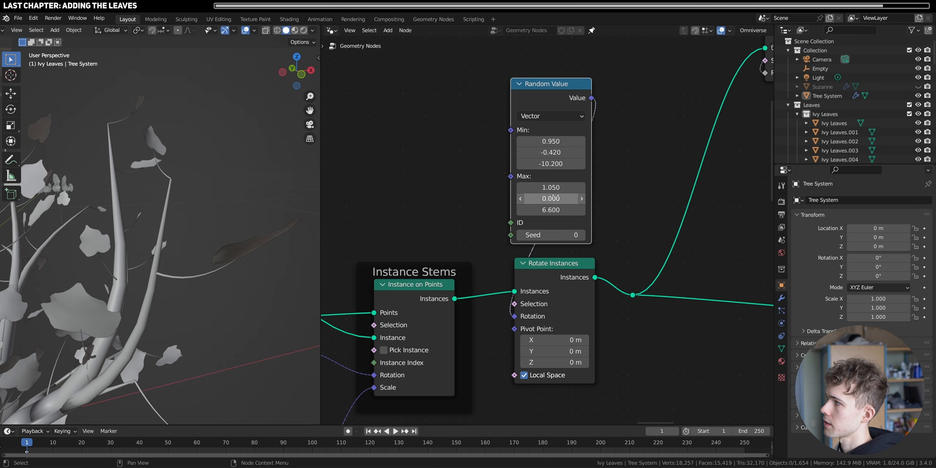
{"action": "left_click_drag", "start_coordinate": [555, 198], "coordinate": [580, 198]}
- Examine the randomly rotated stems and leaves around the trunk, branches and base of the tree
{"action": "scroll", "coordinate": [112, 260], "scroll_direction": "down", "scroll_amount": 4}
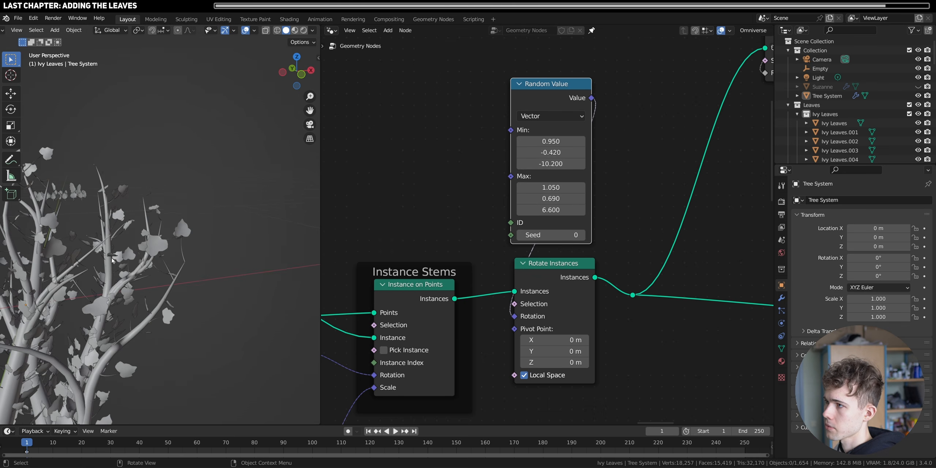
{"action": "middle_click_drag", "start_coordinate": [112, 260], "coordinate": [189, 241]}
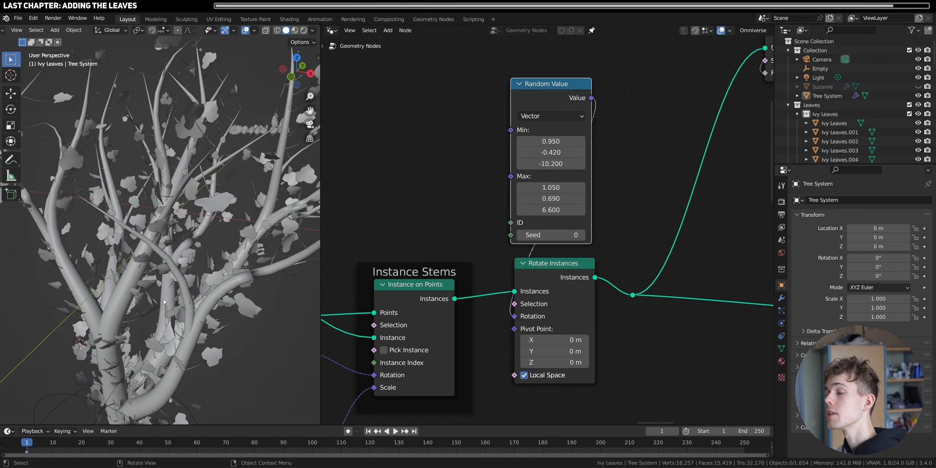
{"action": "scroll", "coordinate": [164, 302], "scroll_direction": "down", "scroll_amount": 3}
{"action": "scroll", "coordinate": [181, 148], "scroll_direction": "up", "scroll_amount": 8}
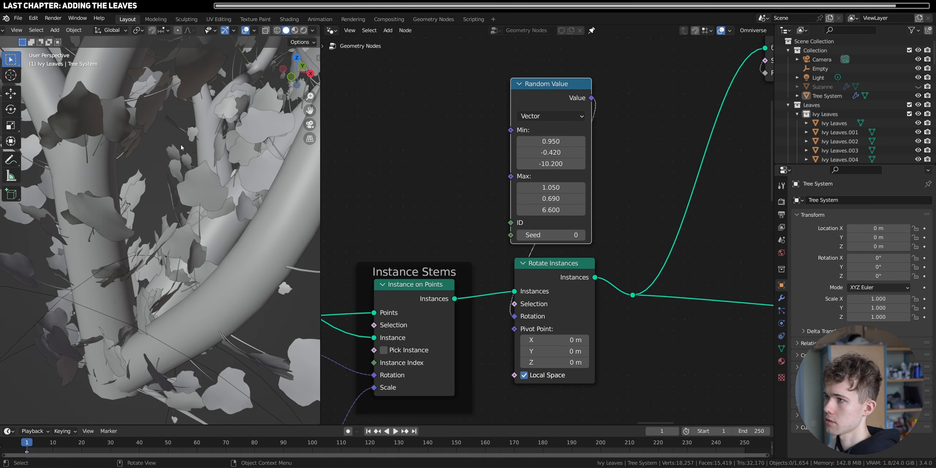
{"action": "scroll", "coordinate": [182, 287], "scroll_direction": "down", "scroll_amount": 6}
{"action": "scroll", "coordinate": [168, 300], "scroll_direction": "up", "scroll_amount": 3}
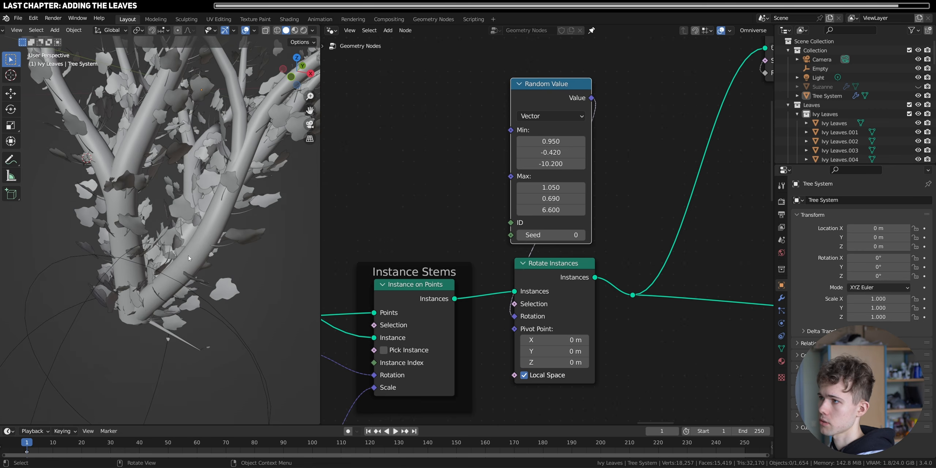
{"action": "middle_click_drag", "start_coordinate": [125, 202], "coordinate": [124, 272], "text": "shift"}
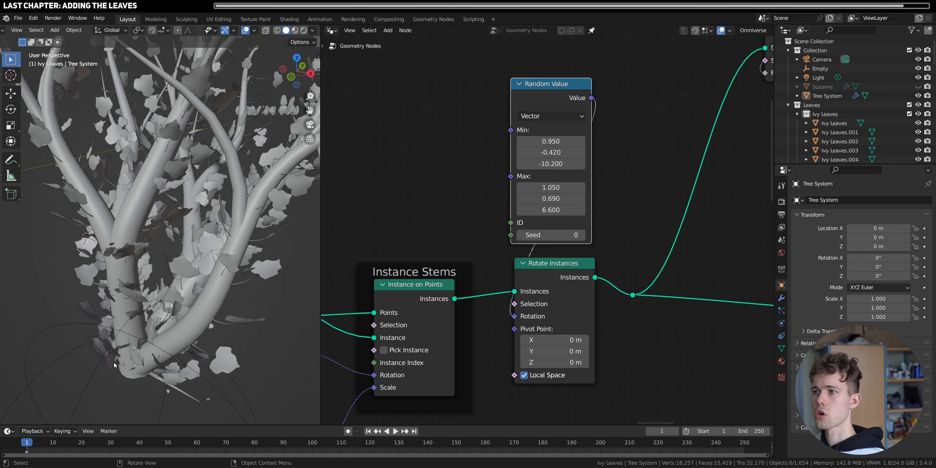
- Add a Trim Curve node on the curve link feeding Curve to Points
{"action": "scroll", "coordinate": [615, 255], "scroll_direction": "down", "scroll_amount": 4}
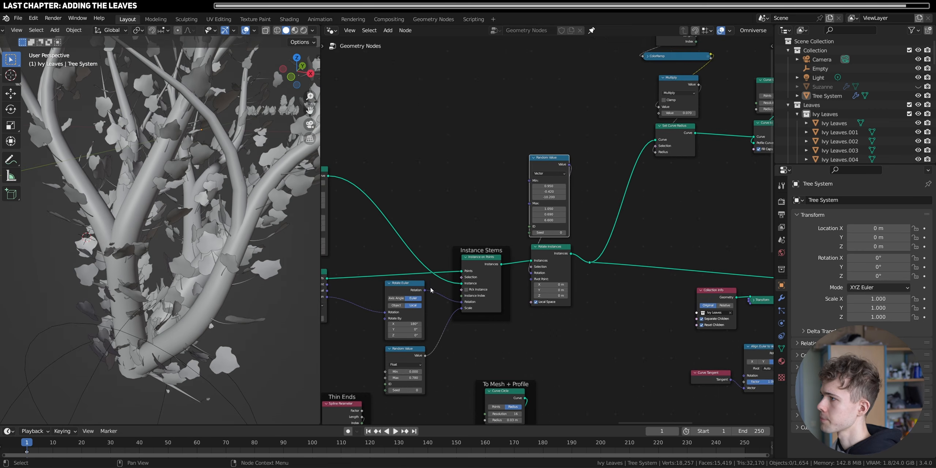
{"action": "scroll", "coordinate": [548, 231], "scroll_direction": "up", "scroll_amount": 4}
{"action": "key", "text": "shift+a"}
{"action": "type", "text": "s"}
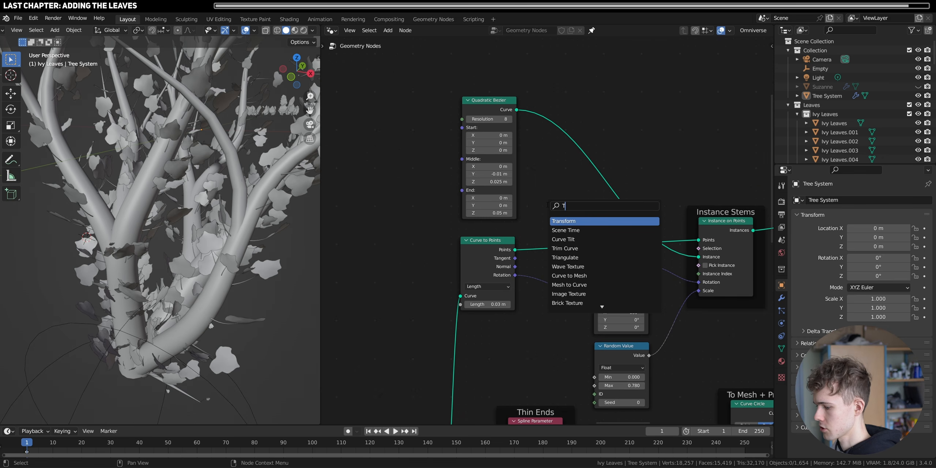
{"action": "type", "text": "TR"}
{"action": "key", "text": "Down"}
{"action": "key", "text": "Return"}
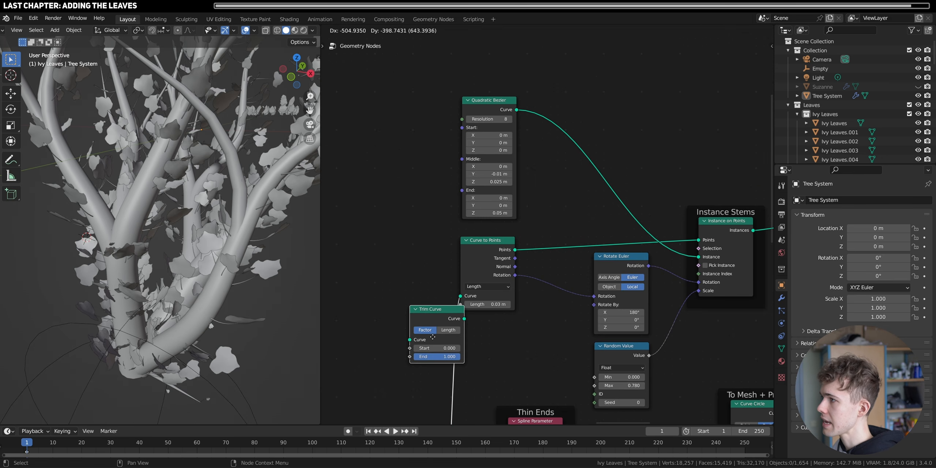
{"action": "left_click", "coordinate": [428, 316]}
{"action": "left_click_drag", "start_coordinate": [437, 298], "coordinate": [419, 267]}
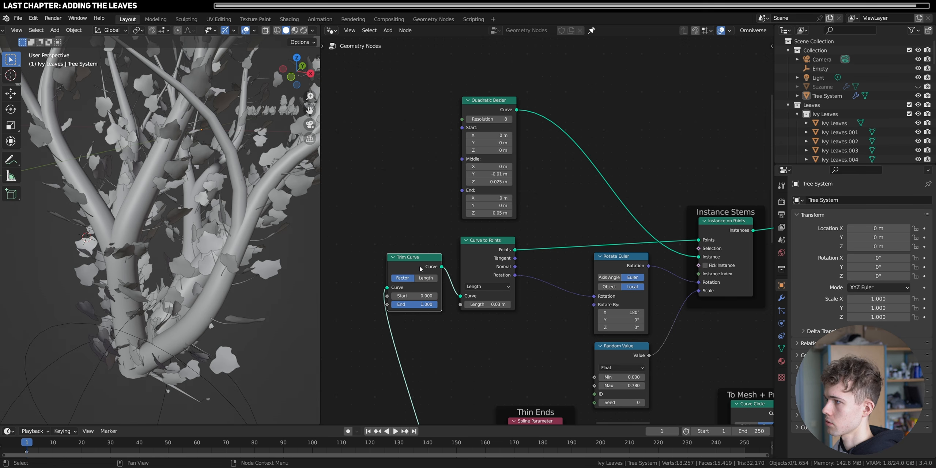
- Preview the Trim Curve output through a temporary Viewer node while trying an End factor of 0.169
{"action": "left_click", "coordinate": [420, 269], "text": "ctrl+shift"}
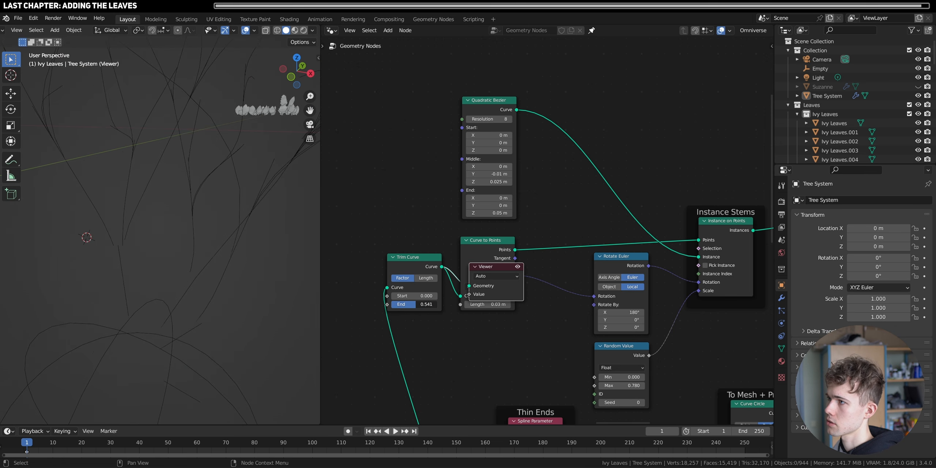
{"action": "left_click", "coordinate": [249, 221]}
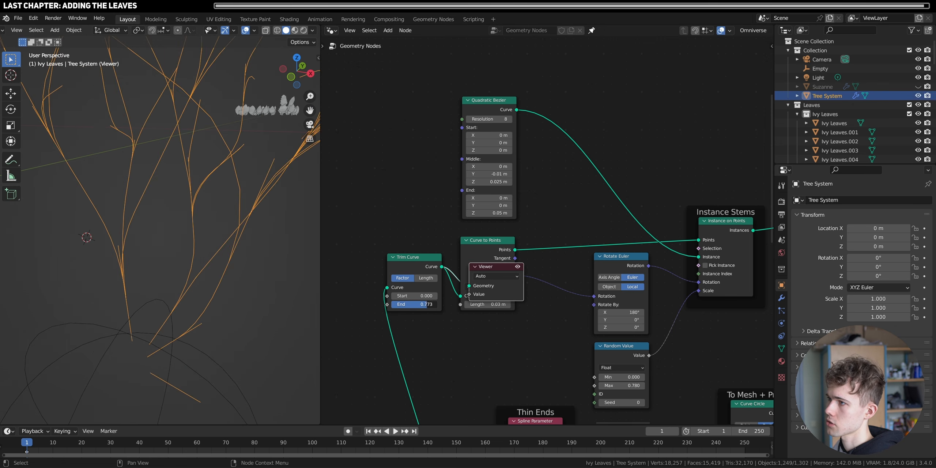
{"action": "left_click_drag", "start_coordinate": [398, 304], "coordinate": [402, 305]}
{"action": "scroll", "coordinate": [212, 243], "scroll_direction": "down", "scroll_amount": 5}
{"action": "middle_click_drag", "start_coordinate": [212, 243], "coordinate": [207, 267], "text": "shift"}
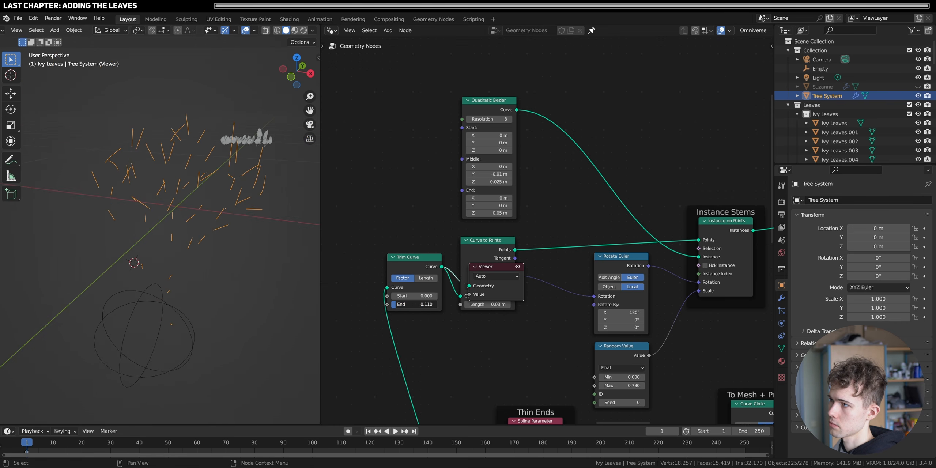
{"action": "key", "text": "x"}
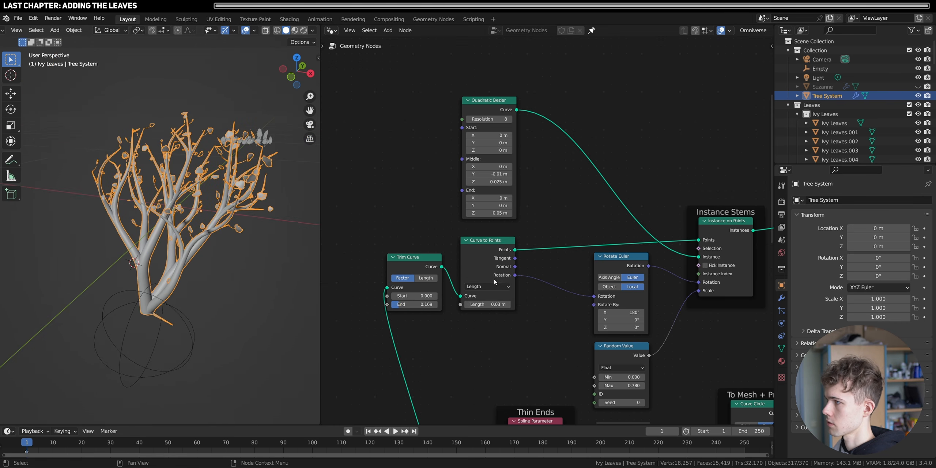
- Set the Trim Curve End factor to 0.134 and the Curve to Points Length to 0.01 m
{"action": "middle_click_drag", "start_coordinate": [223, 270], "coordinate": [206, 290]}
{"action": "left_click", "coordinate": [262, 288]}
{"action": "scroll", "coordinate": [200, 274], "scroll_direction": "up", "scroll_amount": 2}
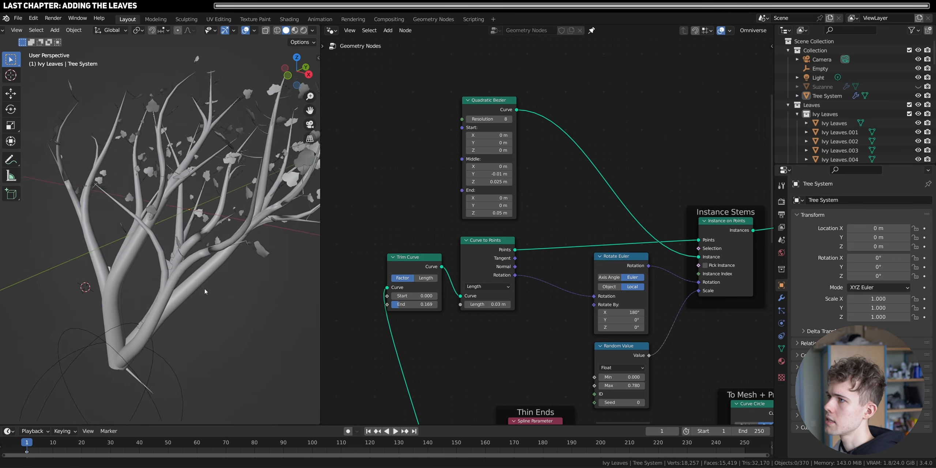
{"action": "scroll", "coordinate": [206, 290], "scroll_direction": "up", "scroll_amount": 1}
{"action": "scroll", "coordinate": [495, 310], "scroll_direction": "up", "scroll_amount": 4}
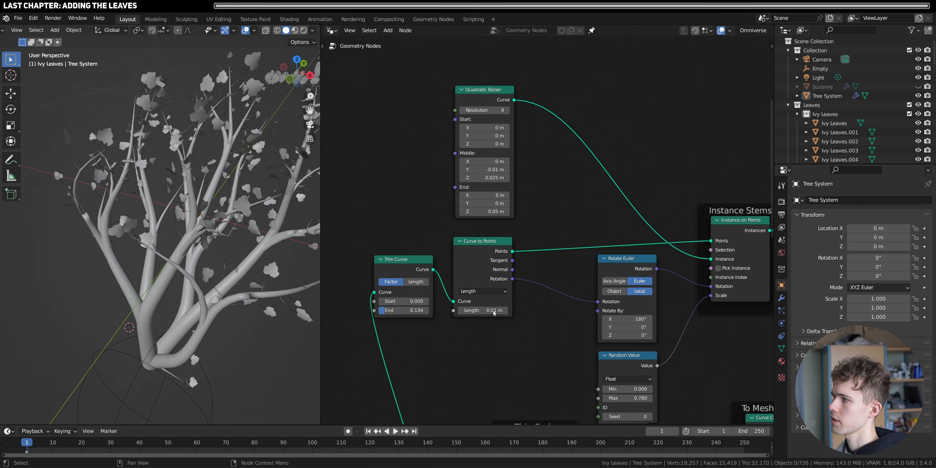
{"action": "middle_click_drag", "start_coordinate": [397, 259], "coordinate": [413, 259]}
{"action": "scroll", "coordinate": [414, 260], "scroll_direction": "up", "scroll_amount": 2}
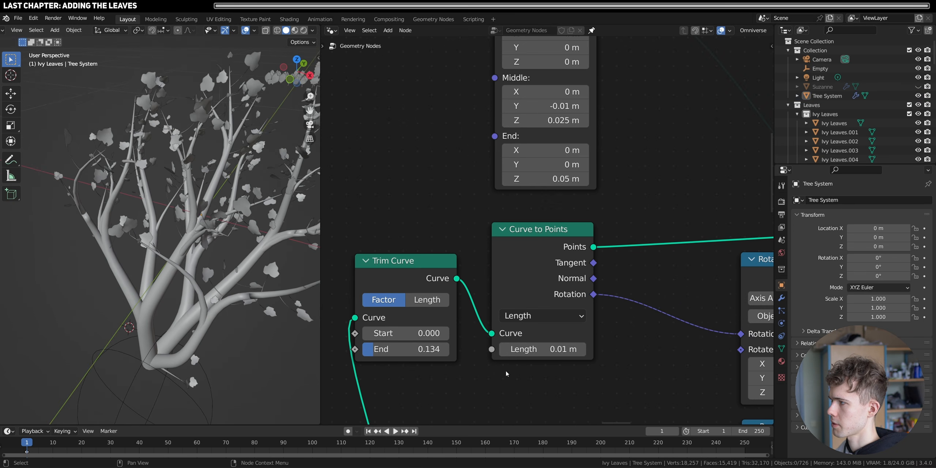
- Switch the viewport to rendered shading and examine the stem and bark materials up close
{"action": "middle_click_drag", "start_coordinate": [278, 234], "coordinate": [148, 269]}
{"action": "key", "text": "z"}
{"action": "left_click", "coordinate": [149, 236]}
{"action": "mouse_move", "coordinate": [148, 236]}
{"action": "middle_mouse_down"}
{"action": "mouse_move", "coordinate": [183, 245]}
{"action": "mouse_move", "coordinate": [149, 254]}
{"action": "mouse_move", "coordinate": [124, 184]}
{"action": "middle_mouse_up"}
{"action": "scroll", "coordinate": [164, 238], "scroll_direction": "up", "scroll_amount": 6}
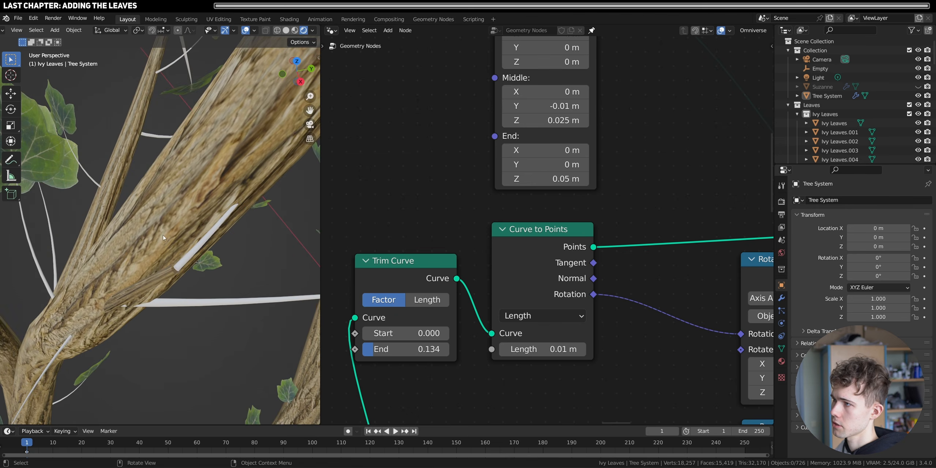
{"action": "scroll", "coordinate": [139, 259], "scroll_direction": "down", "scroll_amount": 6}
{"action": "scroll", "coordinate": [208, 232], "scroll_direction": "up", "scroll_amount": 3}
{"action": "middle_click_drag", "start_coordinate": [139, 259], "coordinate": [190, 234]}
- Insert a Set Material node between the stems' Curve to Mesh and Join Geometry nodes
{"action": "scroll", "coordinate": [620, 263], "scroll_direction": "down", "scroll_amount": 3}
{"action": "scroll", "coordinate": [620, 267], "scroll_direction": "down", "scroll_amount": 5}
{"action": "middle_click_drag", "start_coordinate": [664, 276], "coordinate": [480, 297]}
{"action": "middle_click_drag", "start_coordinate": [730, 251], "coordinate": [585, 268]}
{"action": "scroll", "coordinate": [584, 234], "scroll_direction": "up", "scroll_amount": 2}
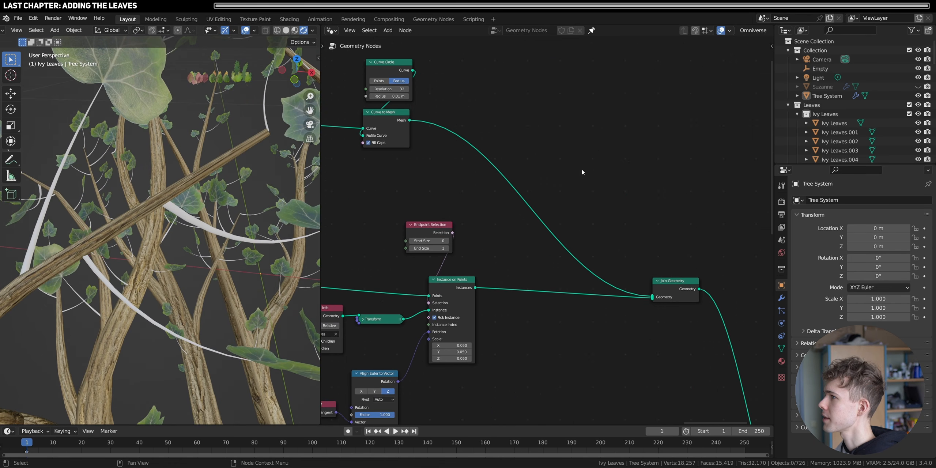
{"action": "type", "text": "T MA"}
{"action": "key", "text": "Return"}
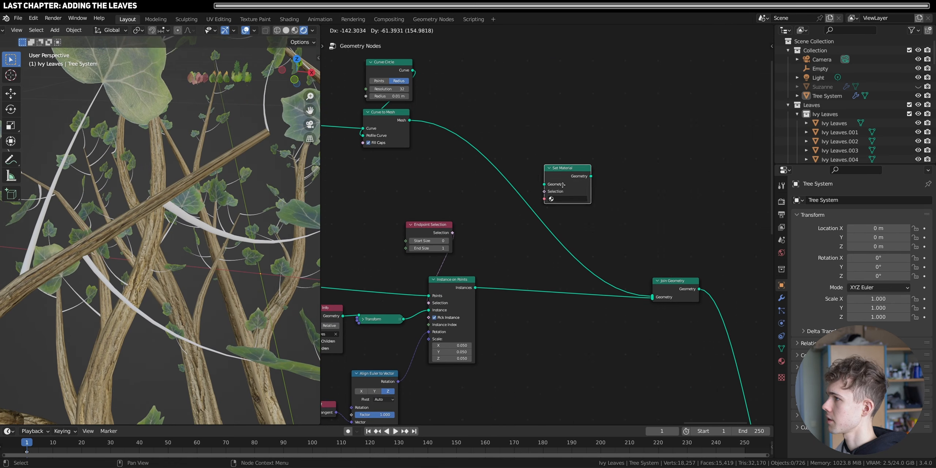
{"action": "left_click", "coordinate": [525, 189]}
{"action": "left_click_drag", "start_coordinate": [543, 199], "coordinate": [594, 168]}
- Assign the Brown Bark material in the stems' Set Material node
{"action": "middle_click_drag", "start_coordinate": [373, 130], "coordinate": [547, 224]}
{"action": "scroll", "coordinate": [547, 224], "scroll_direction": "down", "scroll_amount": 2}
{"action": "scroll", "coordinate": [548, 224], "scroll_direction": "down", "scroll_amount": 1}
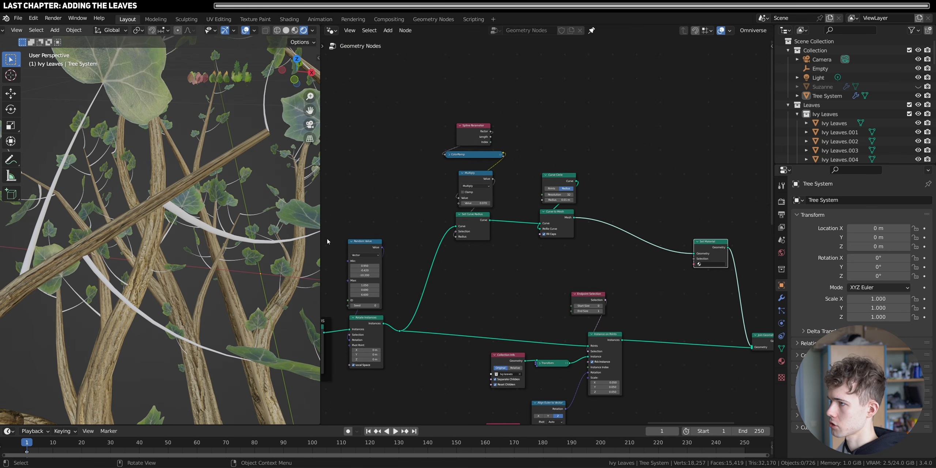
{"action": "middle_click_drag", "start_coordinate": [646, 243], "coordinate": [533, 238]}
{"action": "scroll", "coordinate": [533, 238], "scroll_direction": "up", "scroll_amount": 4}
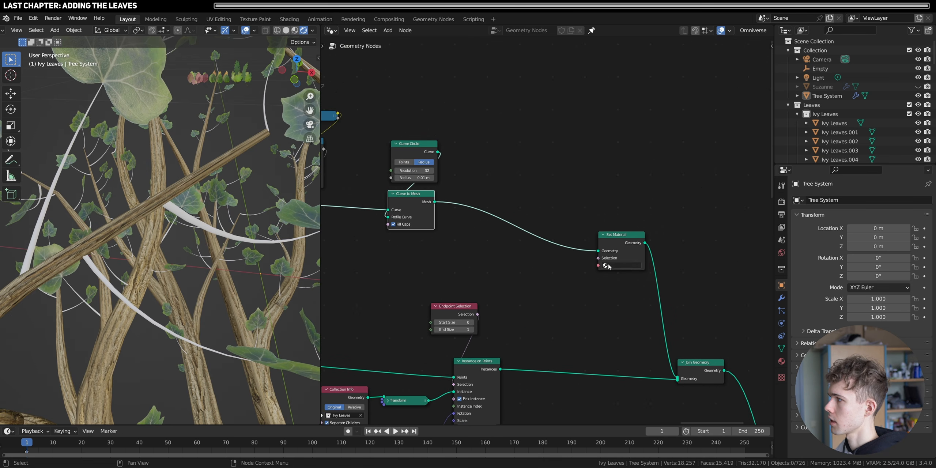
{"action": "left_click", "coordinate": [619, 284]}
- Add a torus mesh around the tree and scale it uniformly to 0.350
{"action": "scroll", "coordinate": [211, 243], "scroll_direction": "down", "scroll_amount": 8}
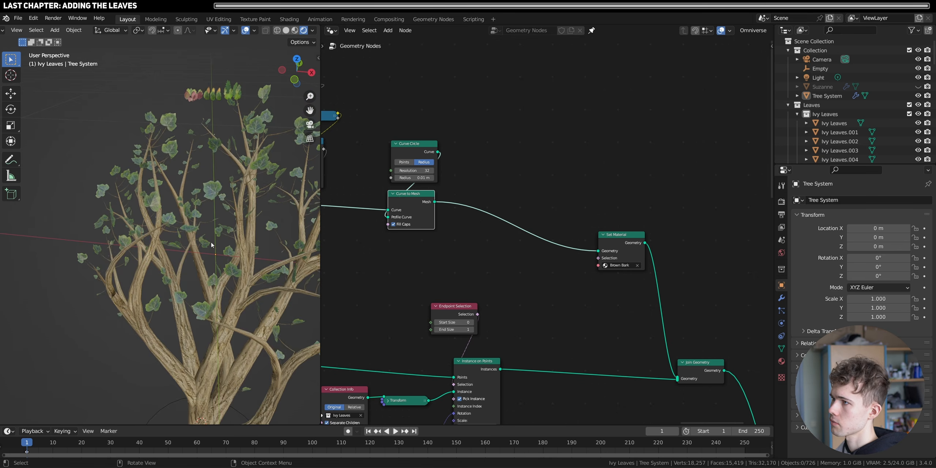
{"action": "middle_click_drag", "start_coordinate": [211, 243], "coordinate": [247, 225]}
{"action": "scroll", "coordinate": [247, 226], "scroll_direction": "up", "scroll_amount": 6}
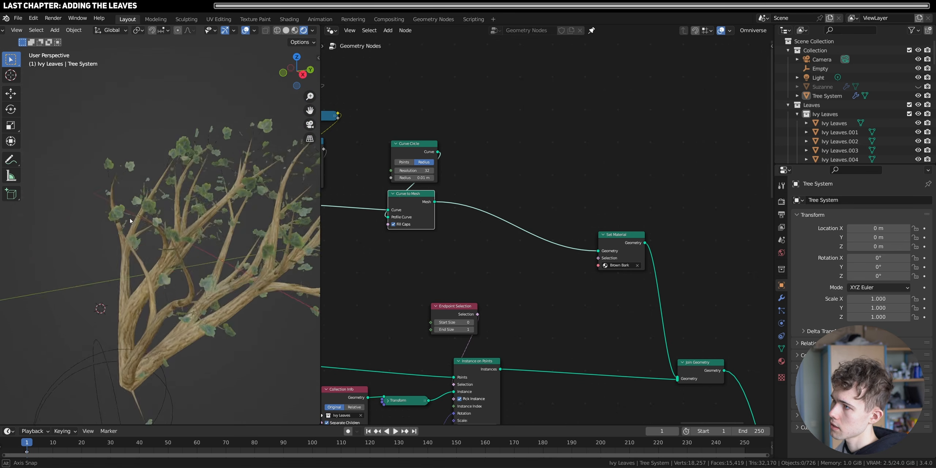
{"action": "mouse_move", "coordinate": [55, 191]}
{"action": "middle_mouse_down"}
{"action": "mouse_move", "coordinate": [14, 177]}
{"action": "mouse_move", "coordinate": [38, 126]}
{"action": "middle_mouse_up"}
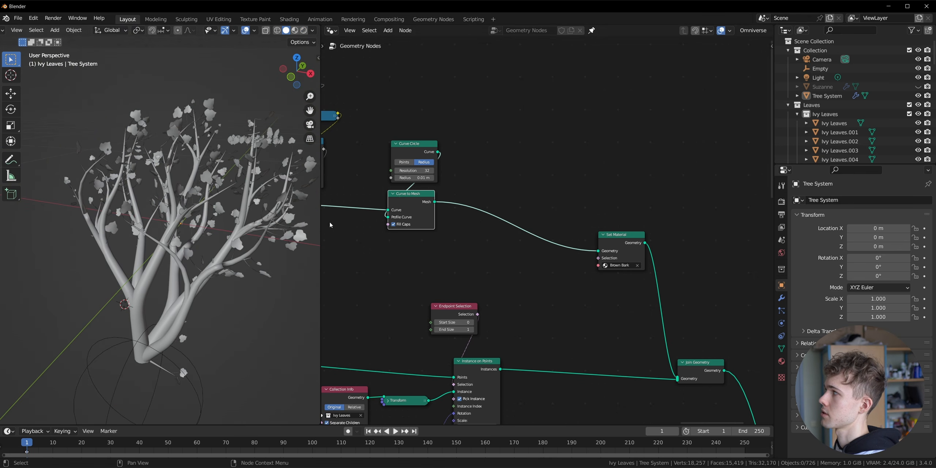
{"action": "scroll", "coordinate": [197, 220], "scroll_direction": "down", "scroll_amount": 5}
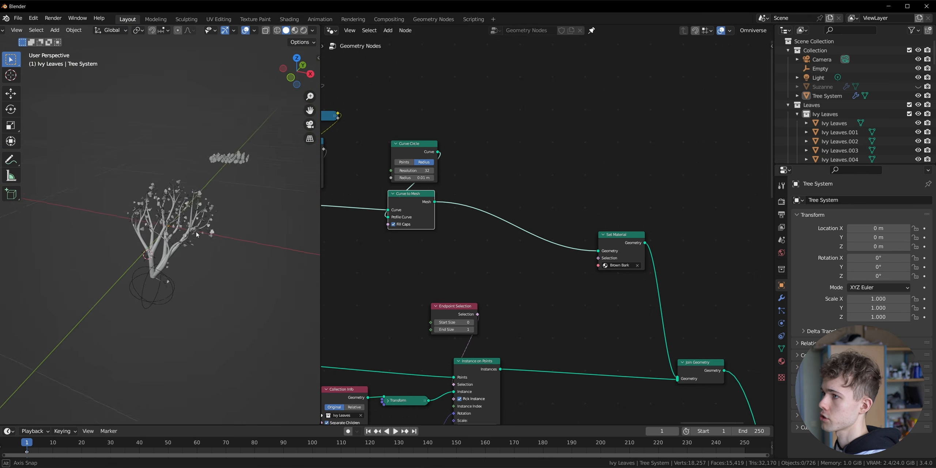
{"action": "middle_click_drag", "start_coordinate": [192, 214], "coordinate": [181, 225]}
{"action": "key", "text": "shift+a"}
{"action": "mouse_move", "coordinate": [181, 225]}
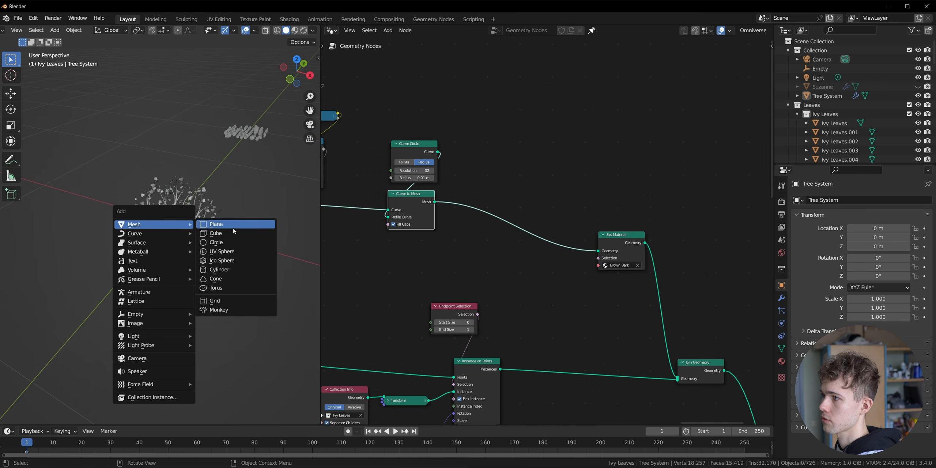
{"action": "left_click", "coordinate": [232, 289]}
{"action": "key", "text": "s"}
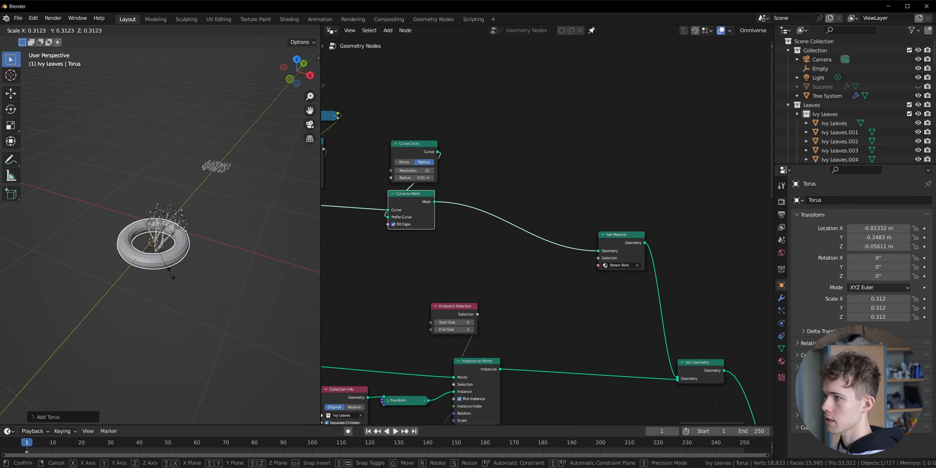
{"action": "left_click", "coordinate": [174, 279]}
- Set the Object Info node feeding the Dynamic Grid's Ranges group to the Torus object
{"action": "scroll", "coordinate": [199, 252], "scroll_direction": "up", "scroll_amount": 5}
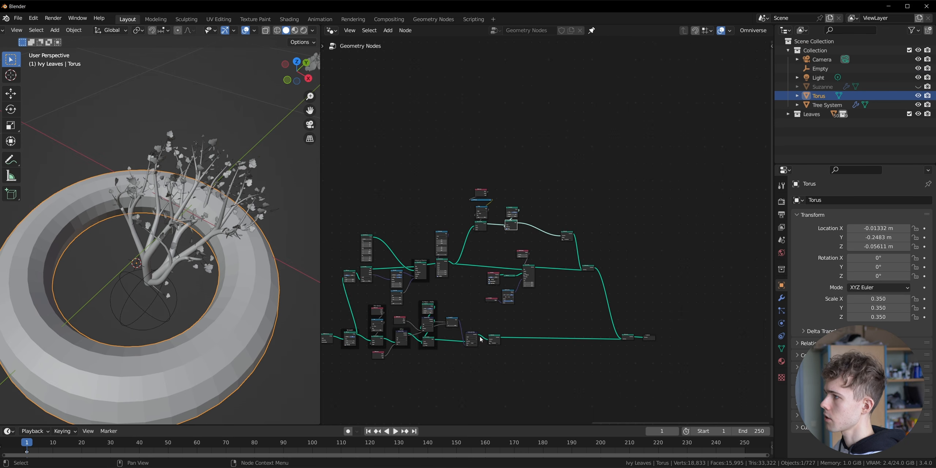
{"action": "scroll", "coordinate": [526, 274], "scroll_direction": "up", "scroll_amount": 6}
{"action": "middle_click_drag", "start_coordinate": [526, 274], "coordinate": [686, 295]}
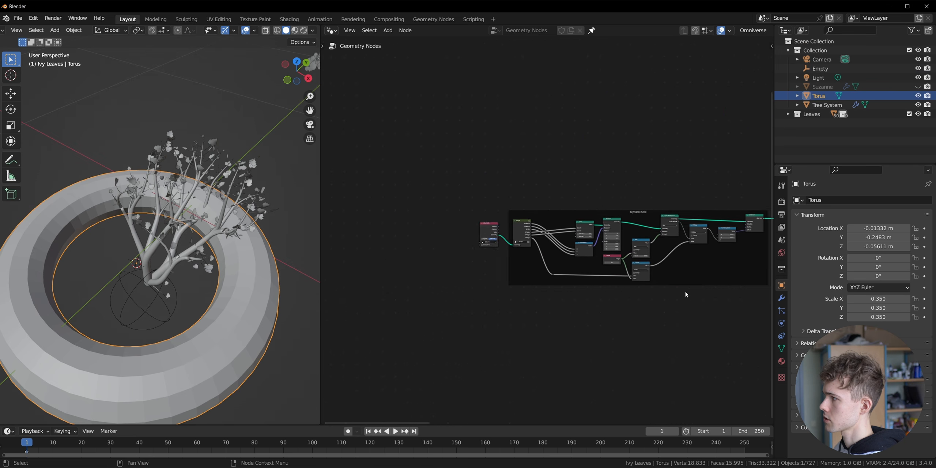
{"action": "scroll", "coordinate": [533, 272], "scroll_direction": "up", "scroll_amount": 13}
{"action": "left_click", "coordinate": [393, 262]}
{"action": "type", "text": "to"}
{"action": "left_click", "coordinate": [393, 275]}
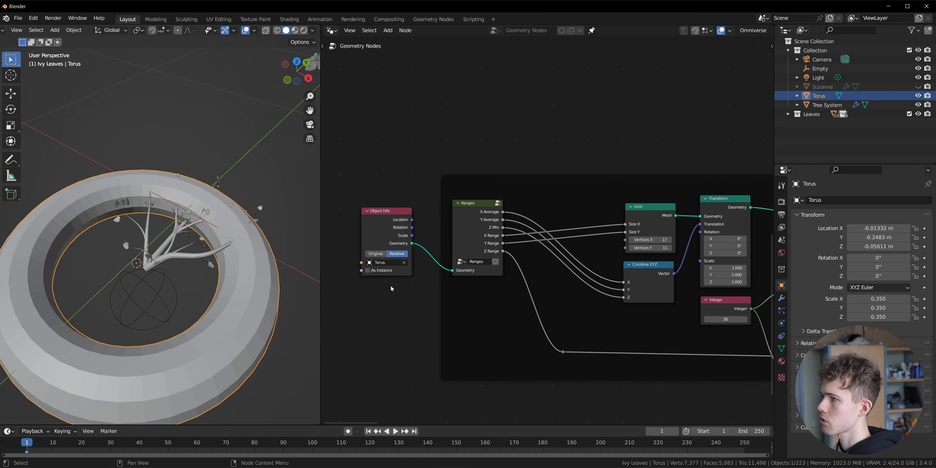
- Set the Nearest Surface Element frame's Object Info to Torus and hide the torus in the viewport
{"action": "scroll", "coordinate": [684, 325], "scroll_direction": "down", "scroll_amount": 7}
{"action": "middle_click_drag", "start_coordinate": [768, 319], "coordinate": [492, 283]}
{"action": "middle_click_drag", "start_coordinate": [696, 261], "coordinate": [533, 249]}
{"action": "scroll", "coordinate": [532, 250], "scroll_direction": "up", "scroll_amount": 3}
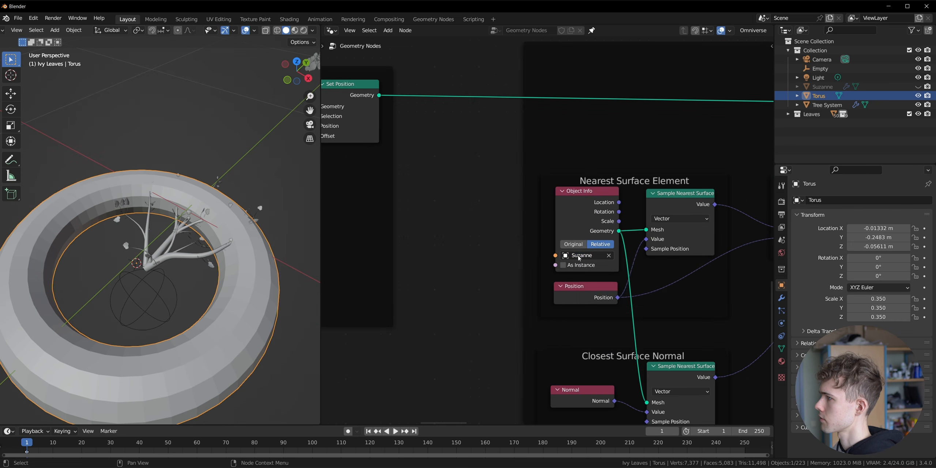
{"action": "left_click", "coordinate": [586, 255]}
{"action": "type", "text": "S"}
{"action": "key", "text": "BackSpace"}
{"action": "type", "text": "t"}
{"action": "left_click", "coordinate": [574, 274]}
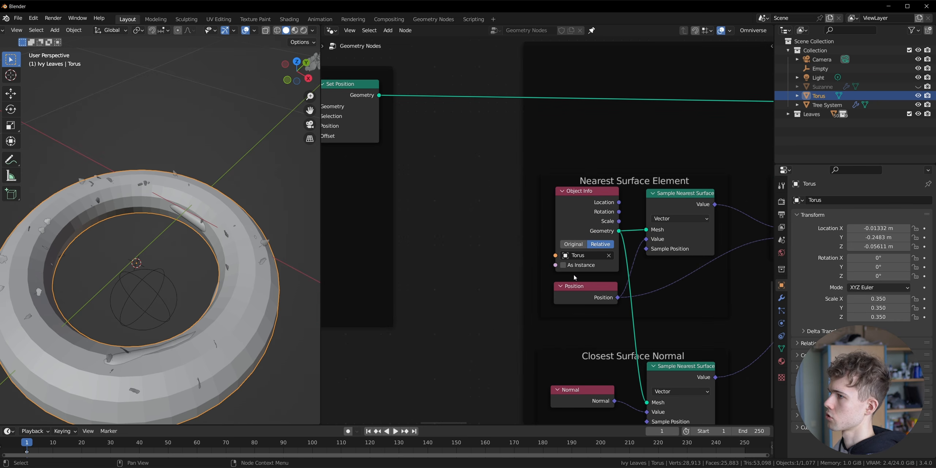
{"action": "left_click", "coordinate": [918, 96]}
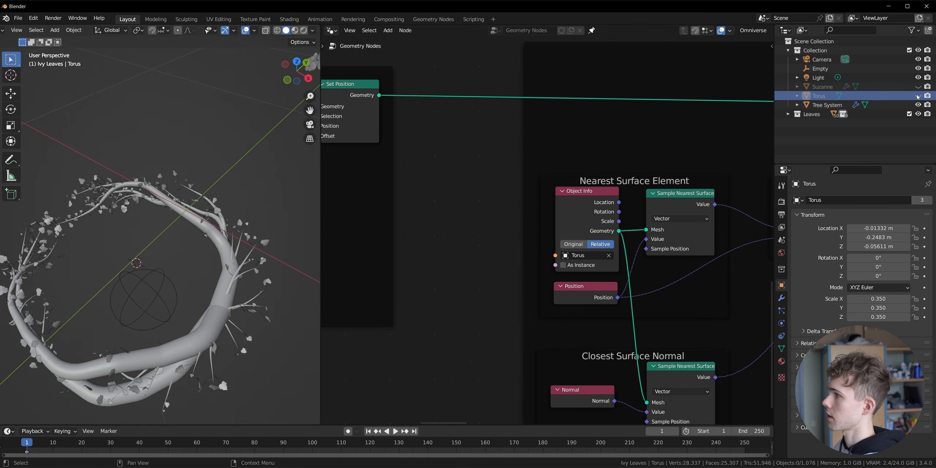
- In top view, move the Empty about 0.4 m along negative Y to the near end of the ring
{"action": "middle_click_drag", "start_coordinate": [186, 307], "coordinate": [285, 77]}
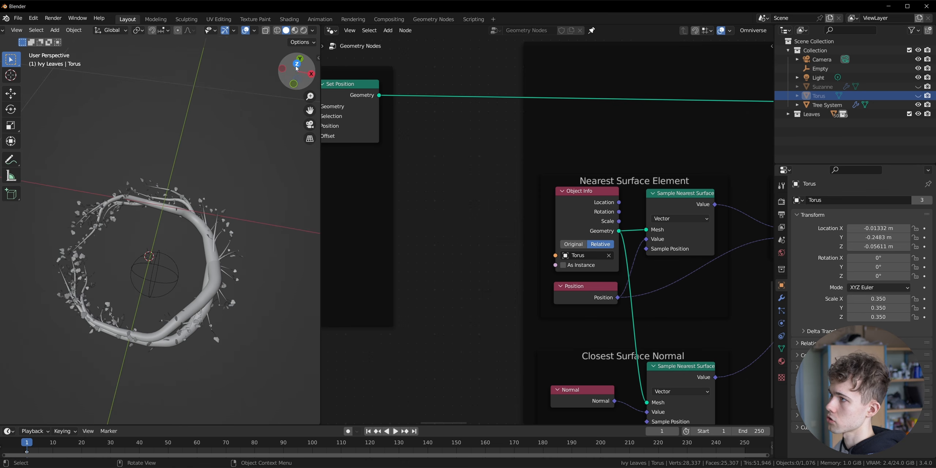
{"action": "left_click", "coordinate": [297, 65]}
{"action": "left_click", "coordinate": [168, 249]}
{"action": "key", "text": "g"}
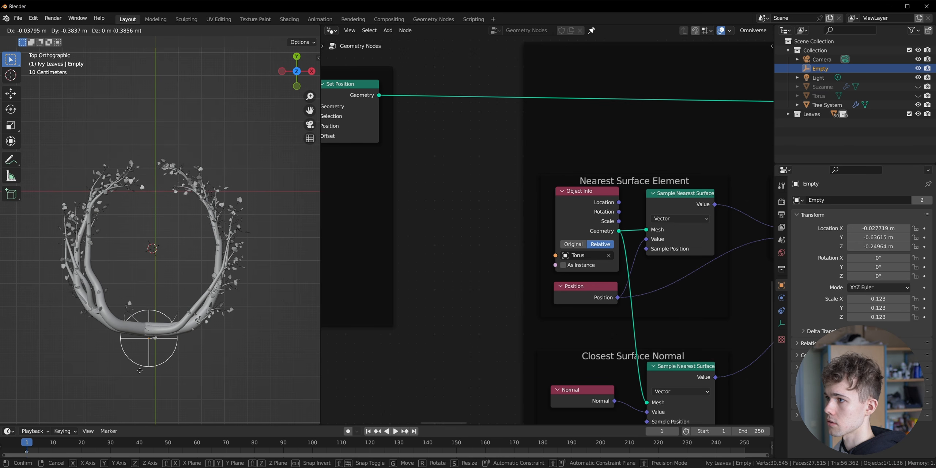
{"action": "left_click", "coordinate": [145, 368]}
- Unhide the torus and, in wireframe edit mode, pull its upper-right section of vertices outward diagonally by about 0.3 m
{"action": "left_click", "coordinate": [193, 320]}
{"action": "left_click", "coordinate": [919, 96]}
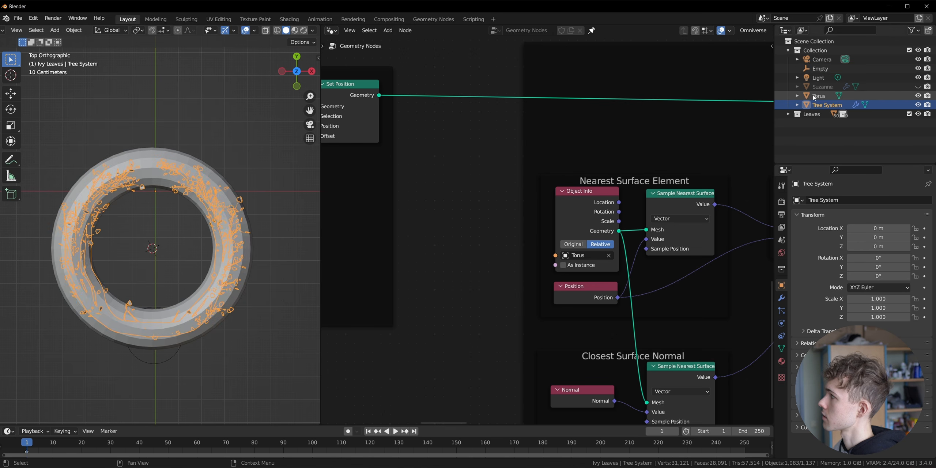
{"action": "left_click", "coordinate": [819, 96]}
{"action": "key", "text": "ctrl+Tab"}
{"action": "left_click", "coordinate": [267, 249]}
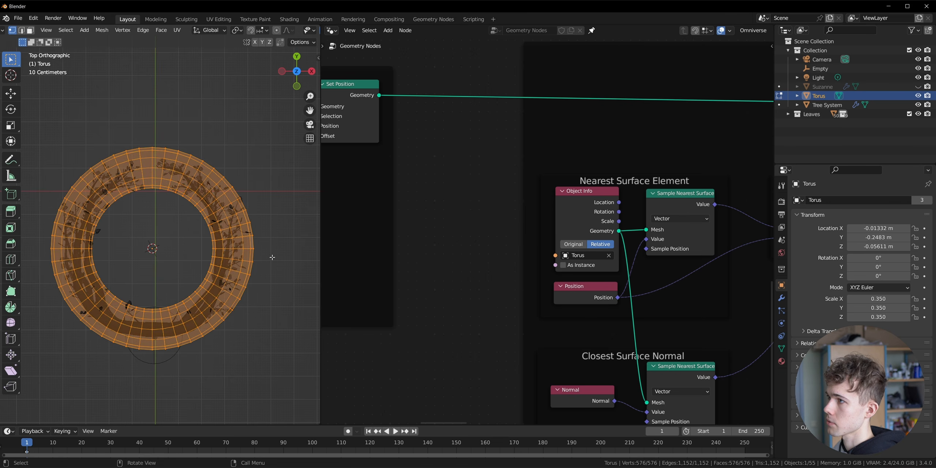
{"action": "left_click_drag", "start_coordinate": [273, 258], "coordinate": [161, 179]}
{"action": "key", "text": "g"}
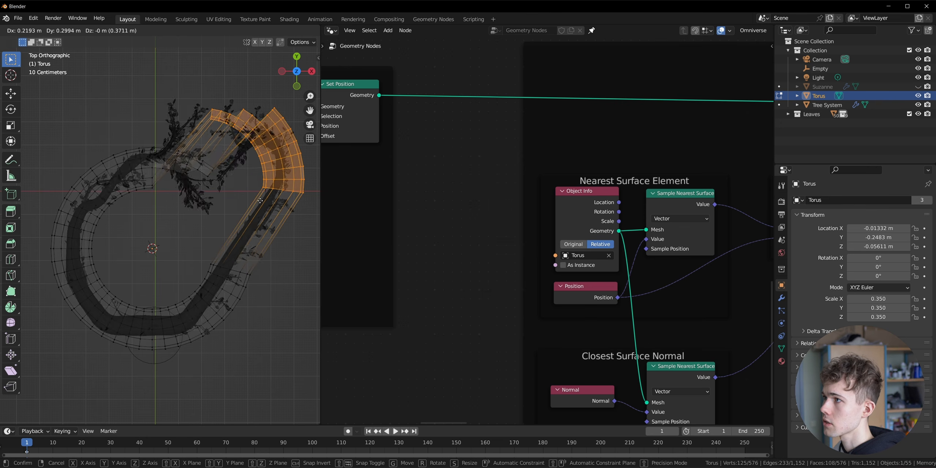
{"action": "left_click", "coordinate": [256, 212]}
{"action": "key", "text": "Tab"}
{"action": "left_click", "coordinate": [282, 309]}
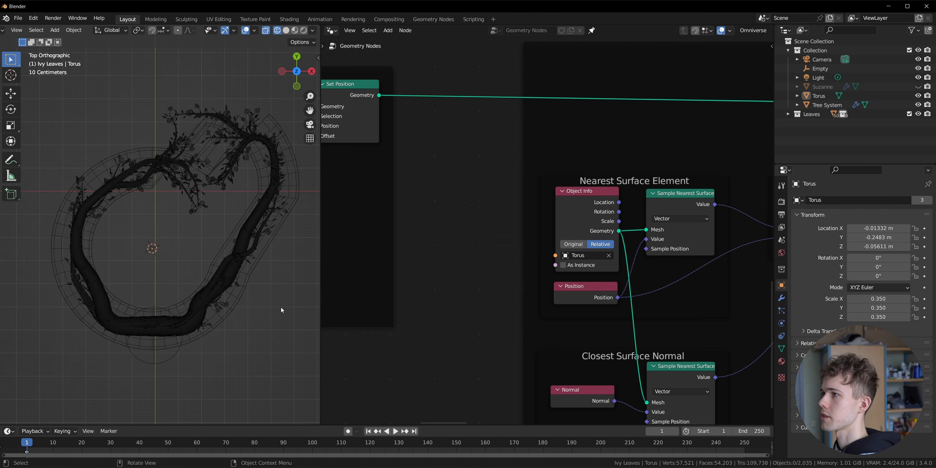
- Return the viewport to solid shading and hide the deformed torus to inspect the branches from the side
{"action": "mouse_move", "coordinate": [261, 331]}
{"action": "middle_mouse_down"}
{"action": "mouse_move", "coordinate": [200, 318]}
{"action": "mouse_move", "coordinate": [234, 302]}
{"action": "middle_mouse_up"}
{"action": "key", "text": "shift+z"}
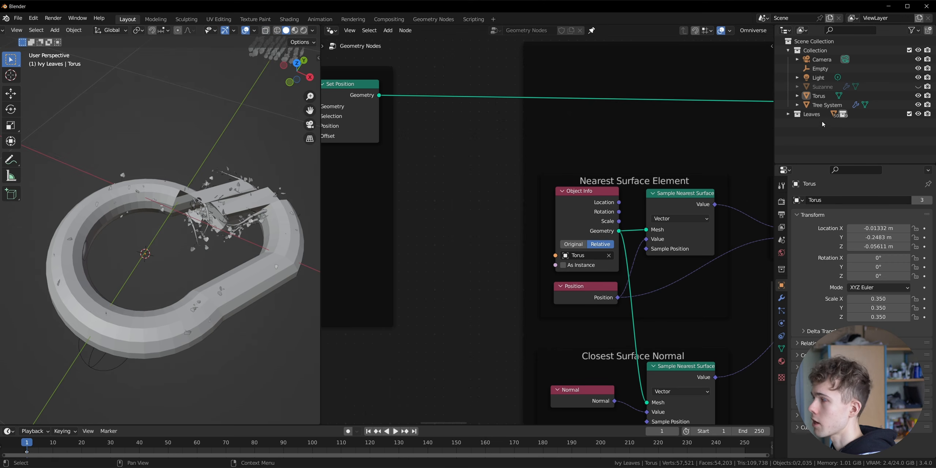
{"action": "left_click", "coordinate": [918, 95]}
{"action": "middle_click_drag", "start_coordinate": [204, 234], "coordinate": [218, 253]}
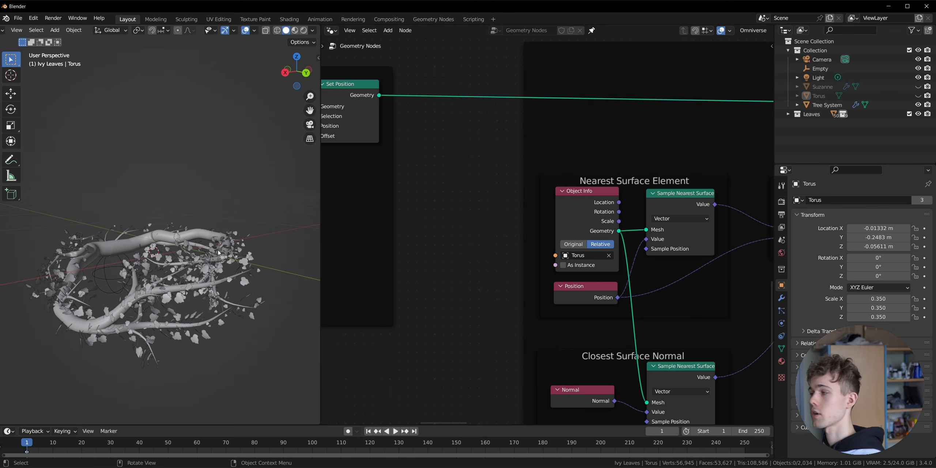